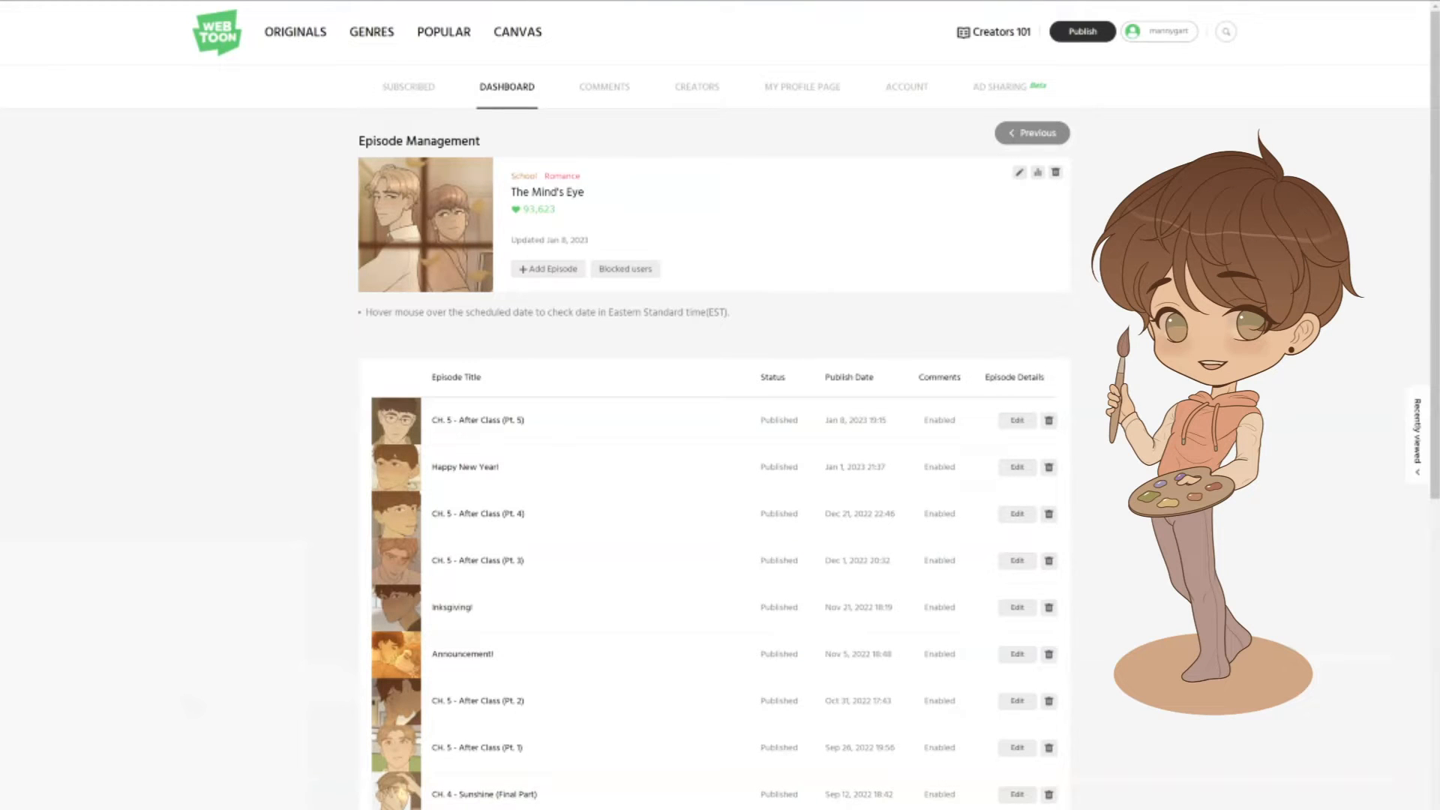
# Start a new episode for The Mind's Eye series and examine the image size and format limits for uploads
pyautogui.click(530, 270)
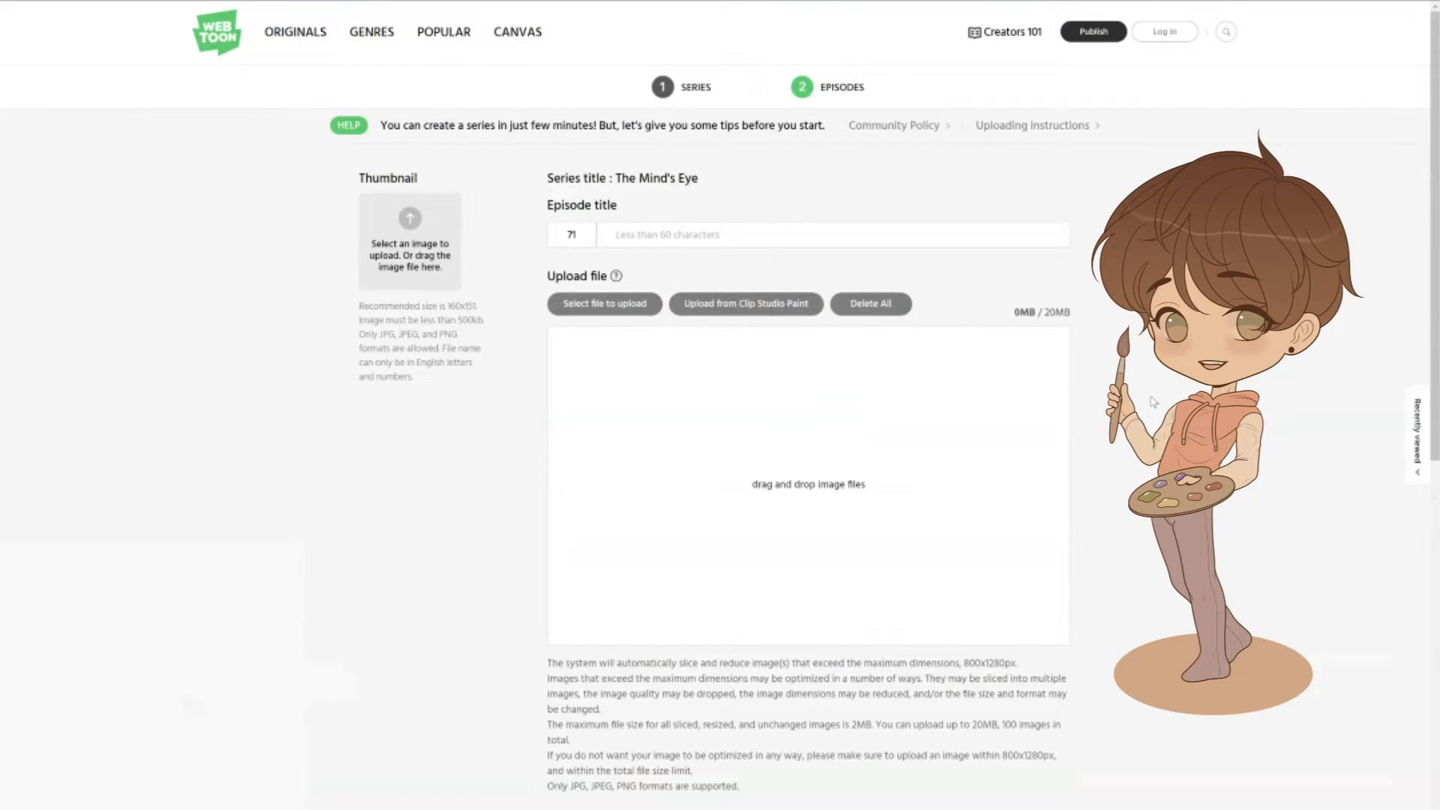
pyautogui.scroll(-1, 1153, 402)
pyautogui.moveTo(547, 597); pyautogui.dragTo(771, 735)
pyautogui.click(1117, 717)
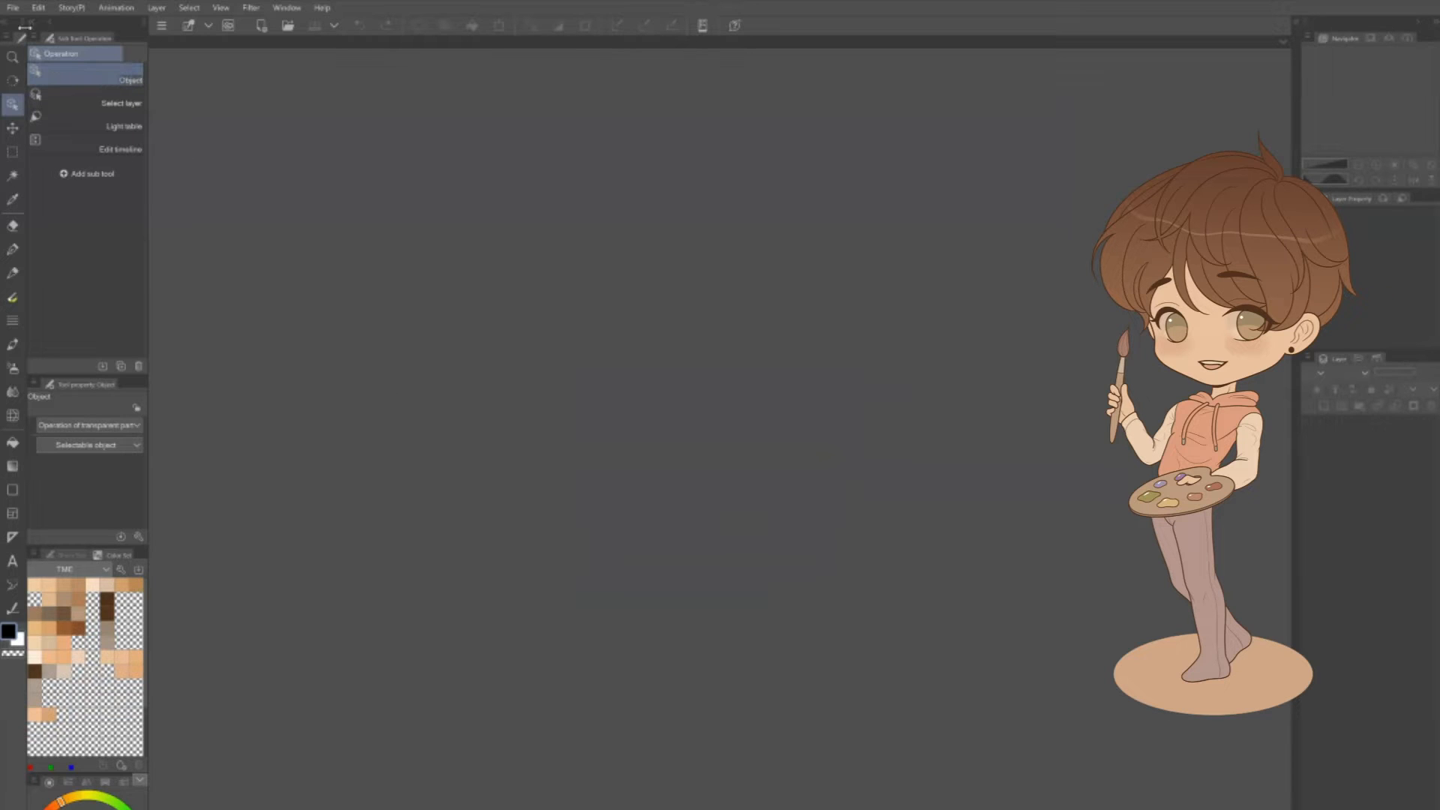
# Switch to Clip Studio Paint, start a new webtoon project after comparing project types, and name the file Example Comic
pyautogui.click(12, 8)
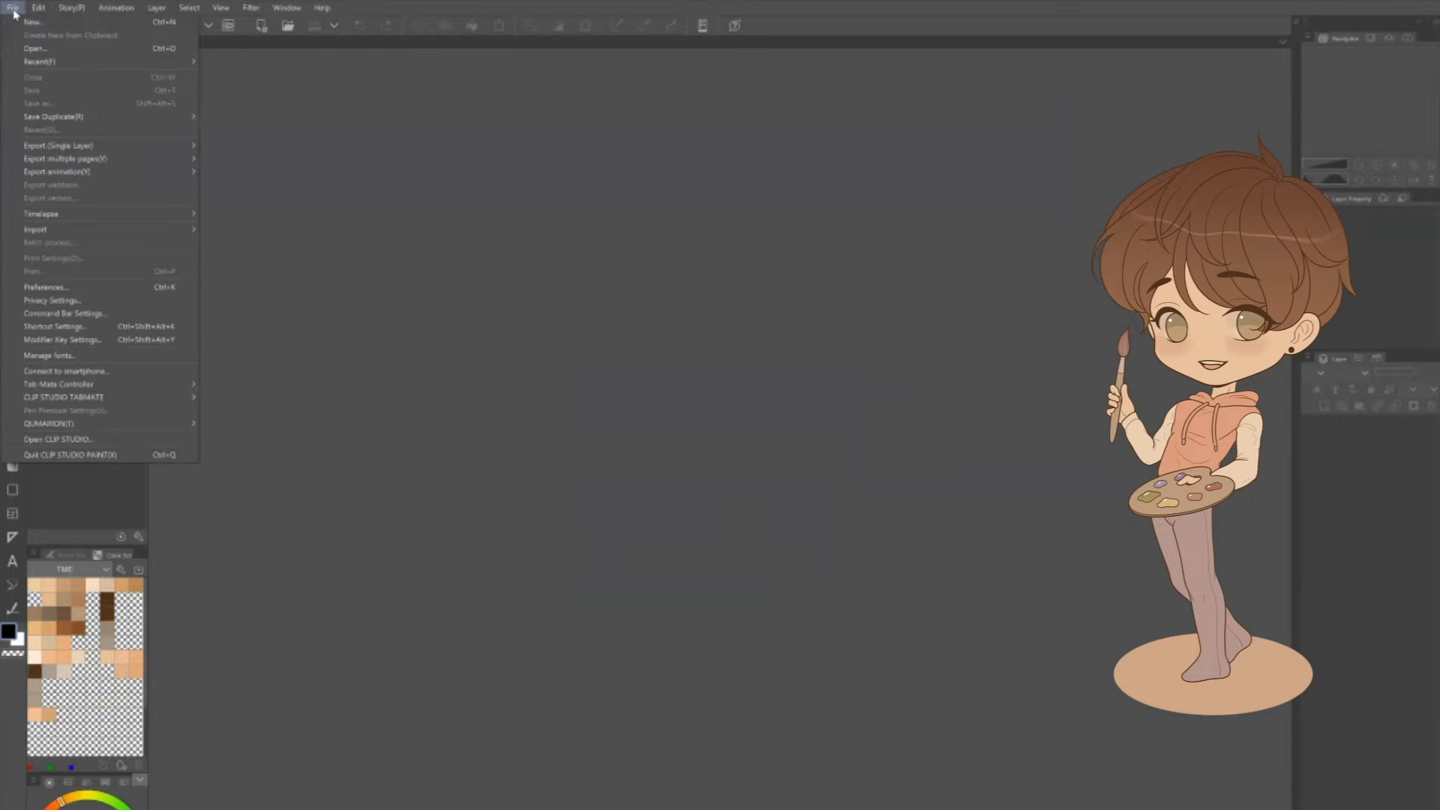
pyautogui.click(52, 27)
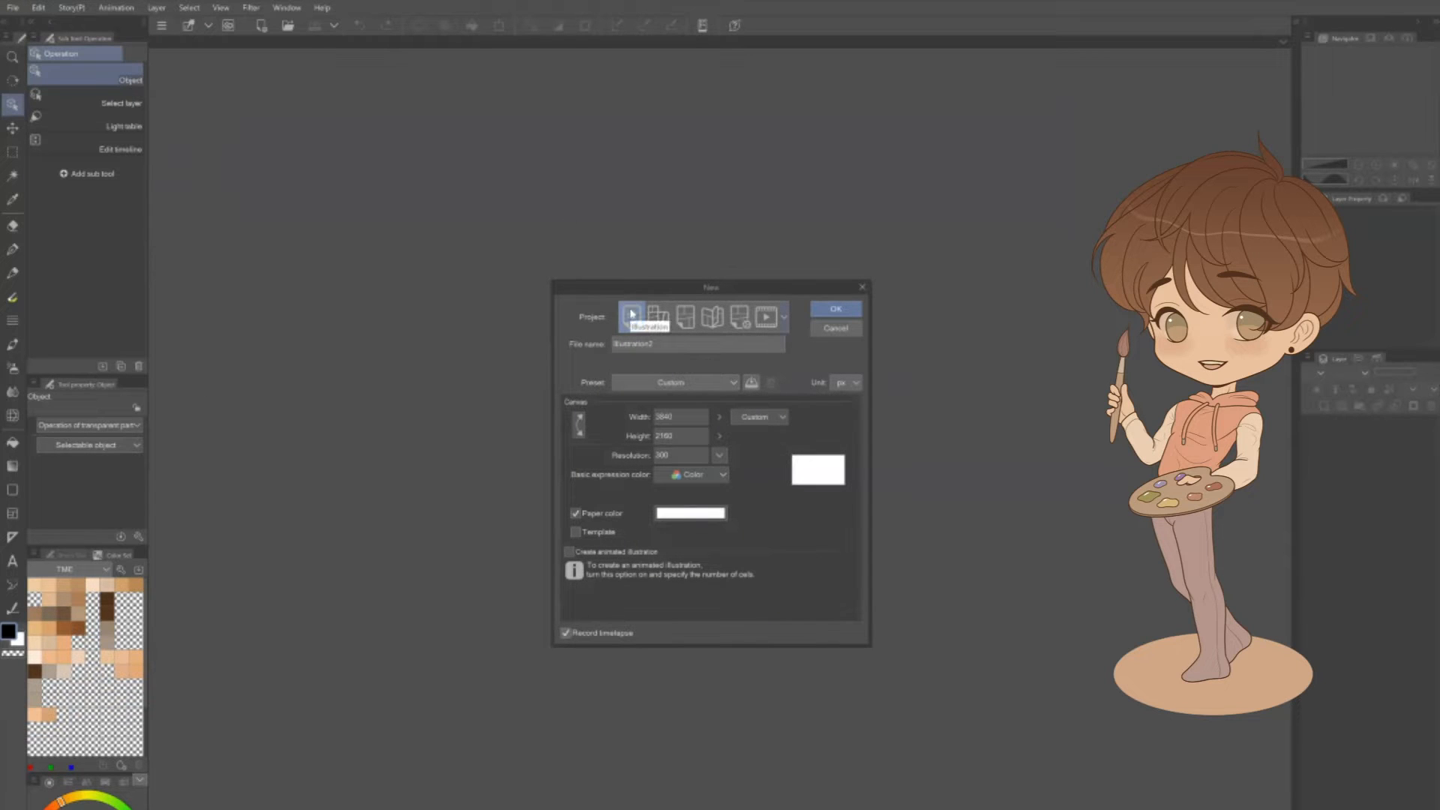
pyautogui.click(658, 318)
pyautogui.click(685, 319)
pyautogui.click(713, 319)
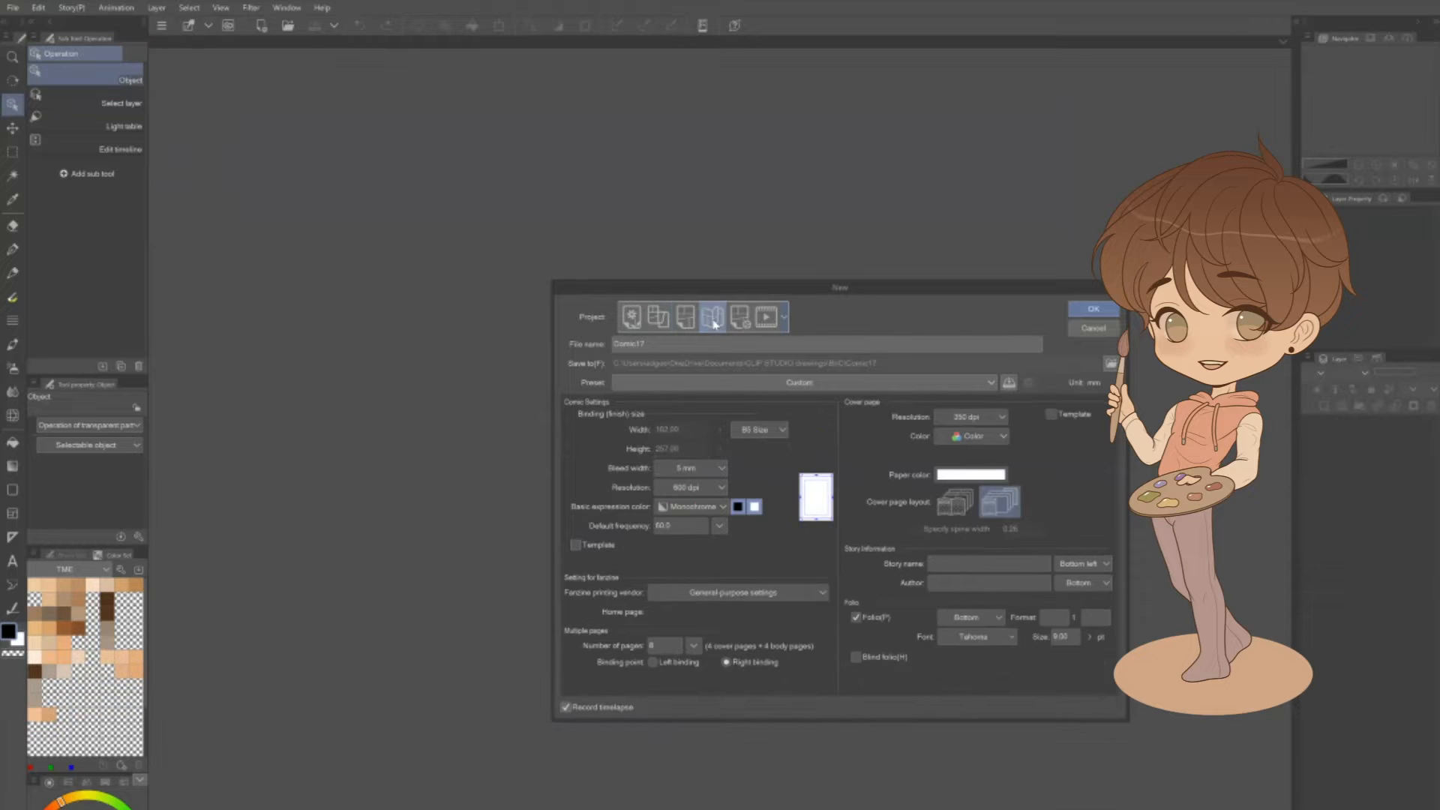
pyautogui.click(765, 321)
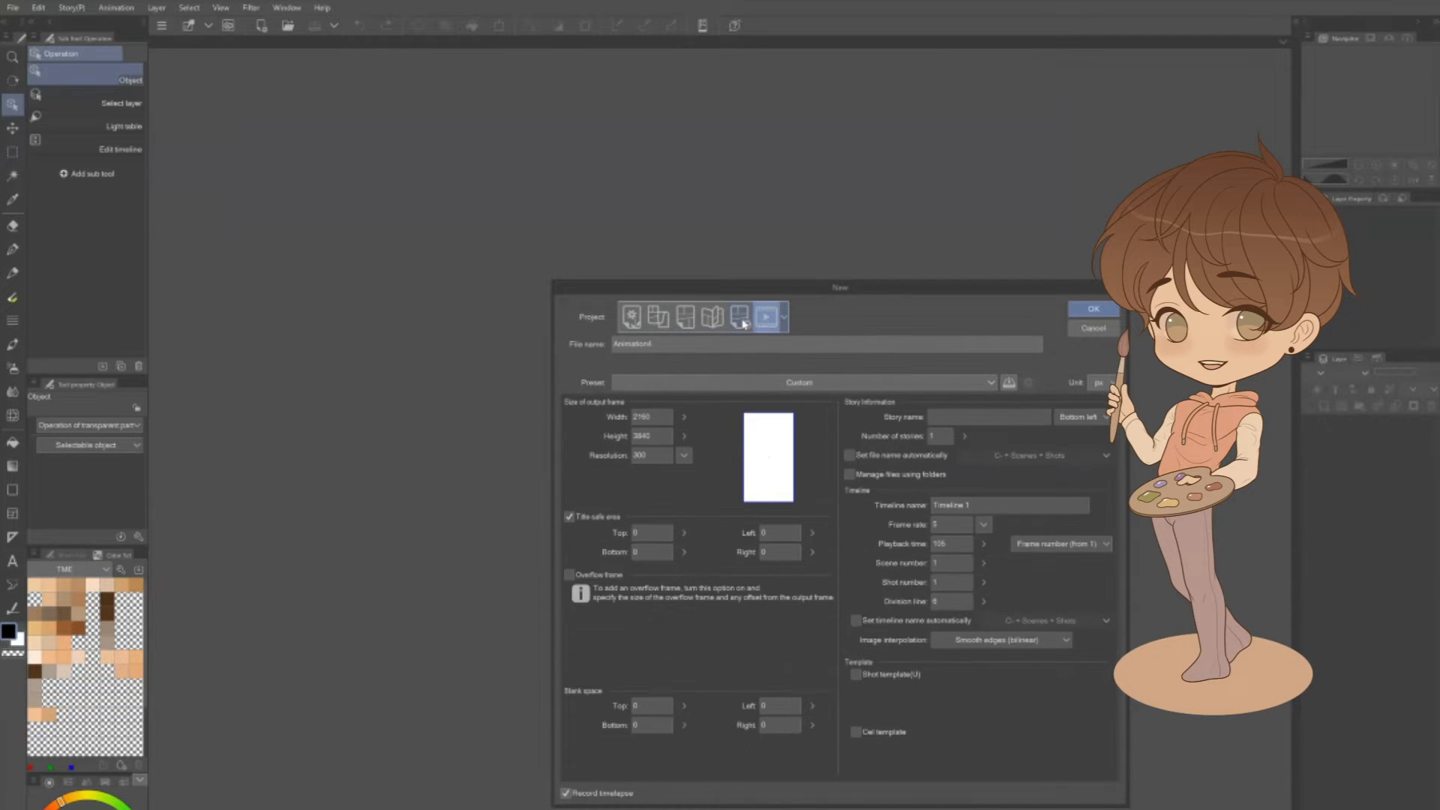
pyautogui.click(659, 317)
pyautogui.moveTo(679, 293); pyautogui.dragTo(632, 241)
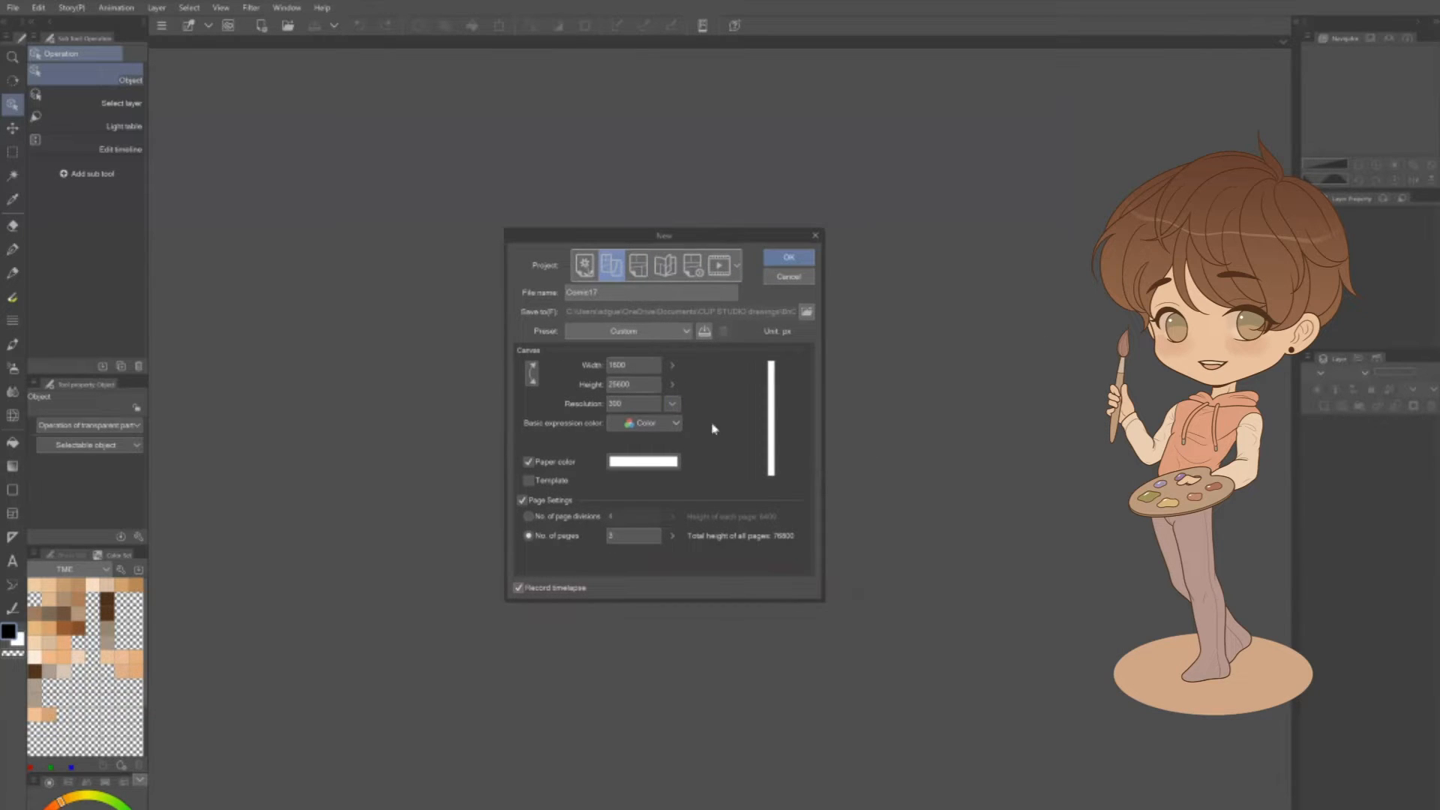
pyautogui.doubleClick(614, 291)
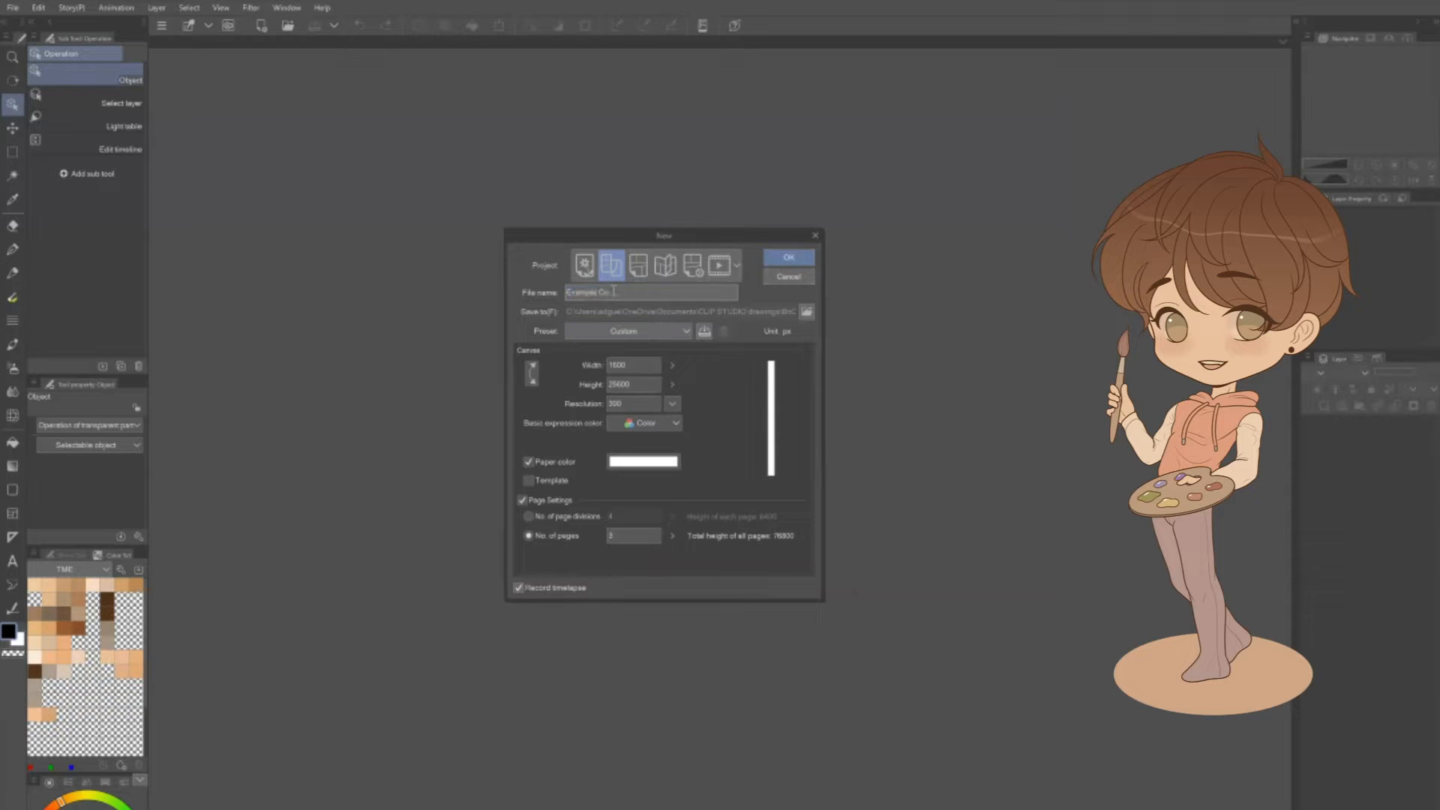
# Compare the Webtoon 3 (800 x 10000px) preset and apply the Webtoon 4 (1600 x 20000px) preset
pyautogui.click(651, 339)
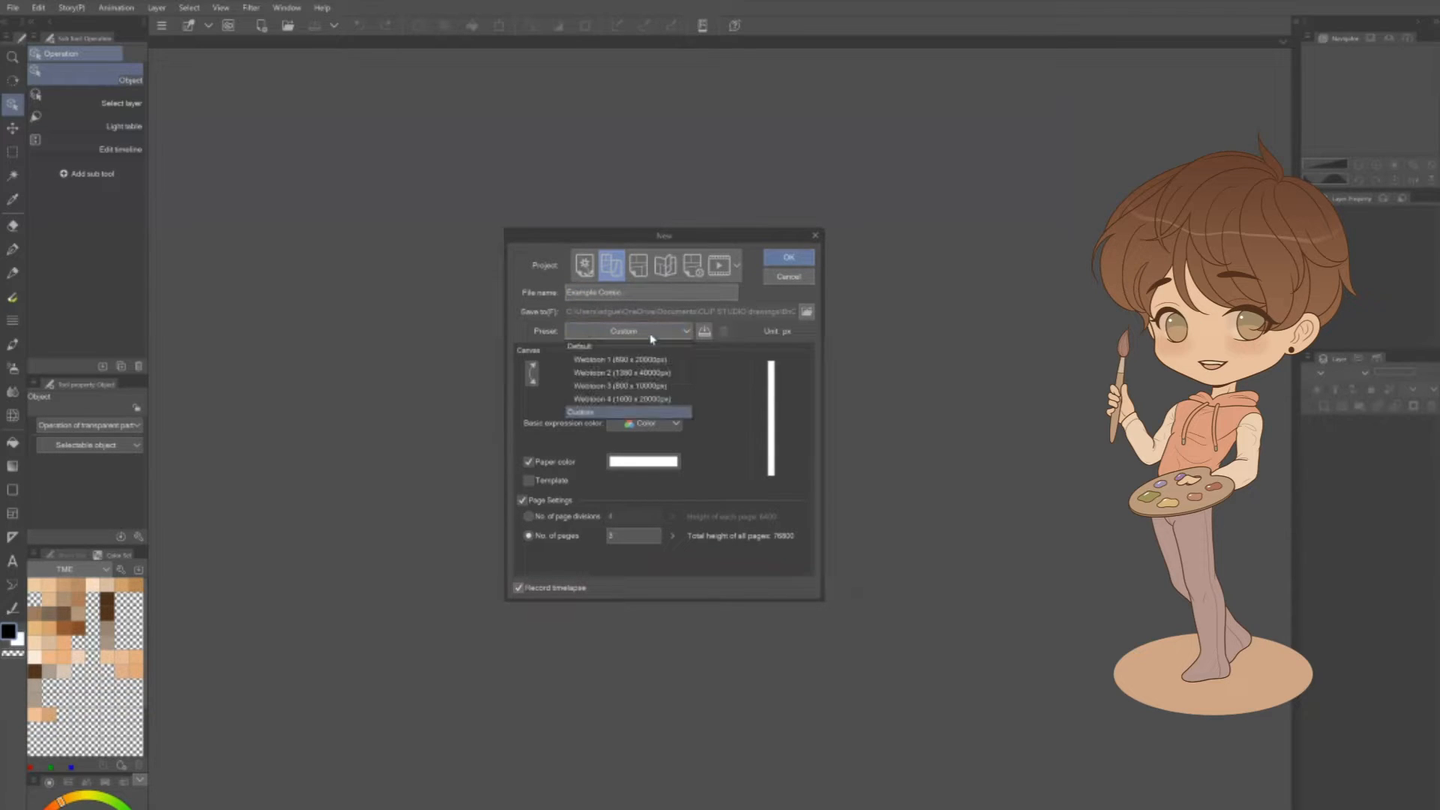
pyautogui.click(653, 386)
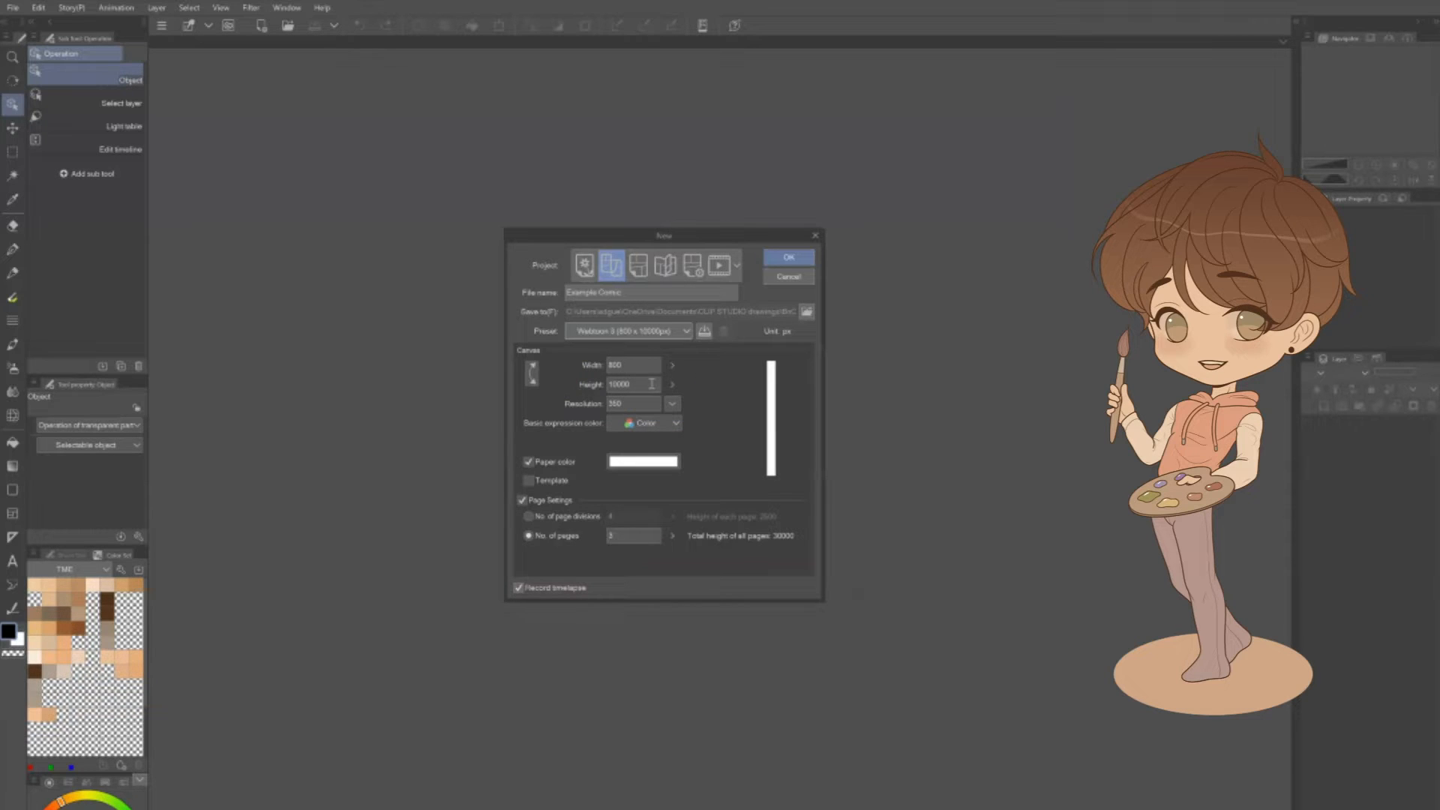
pyautogui.click(681, 336)
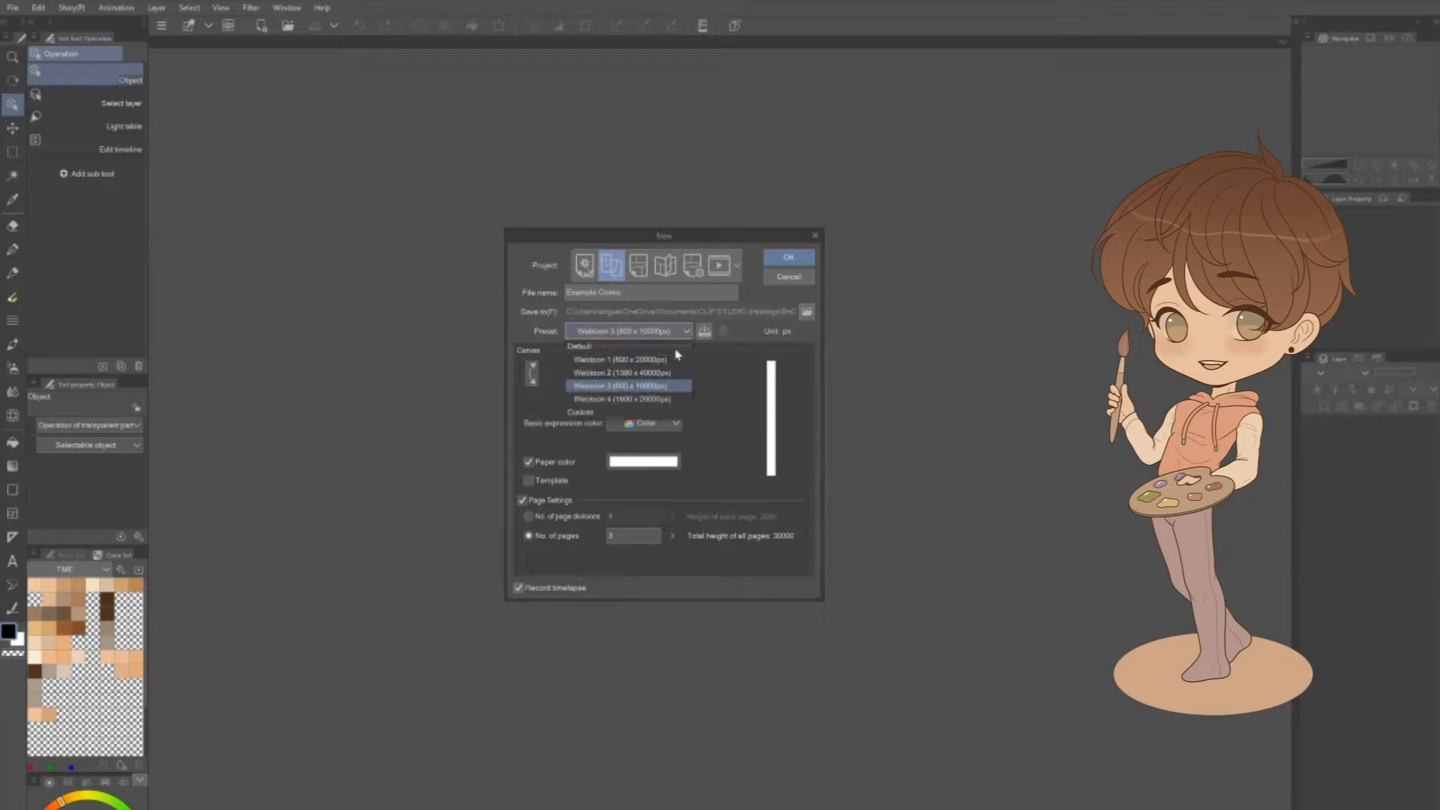
pyautogui.click(651, 400)
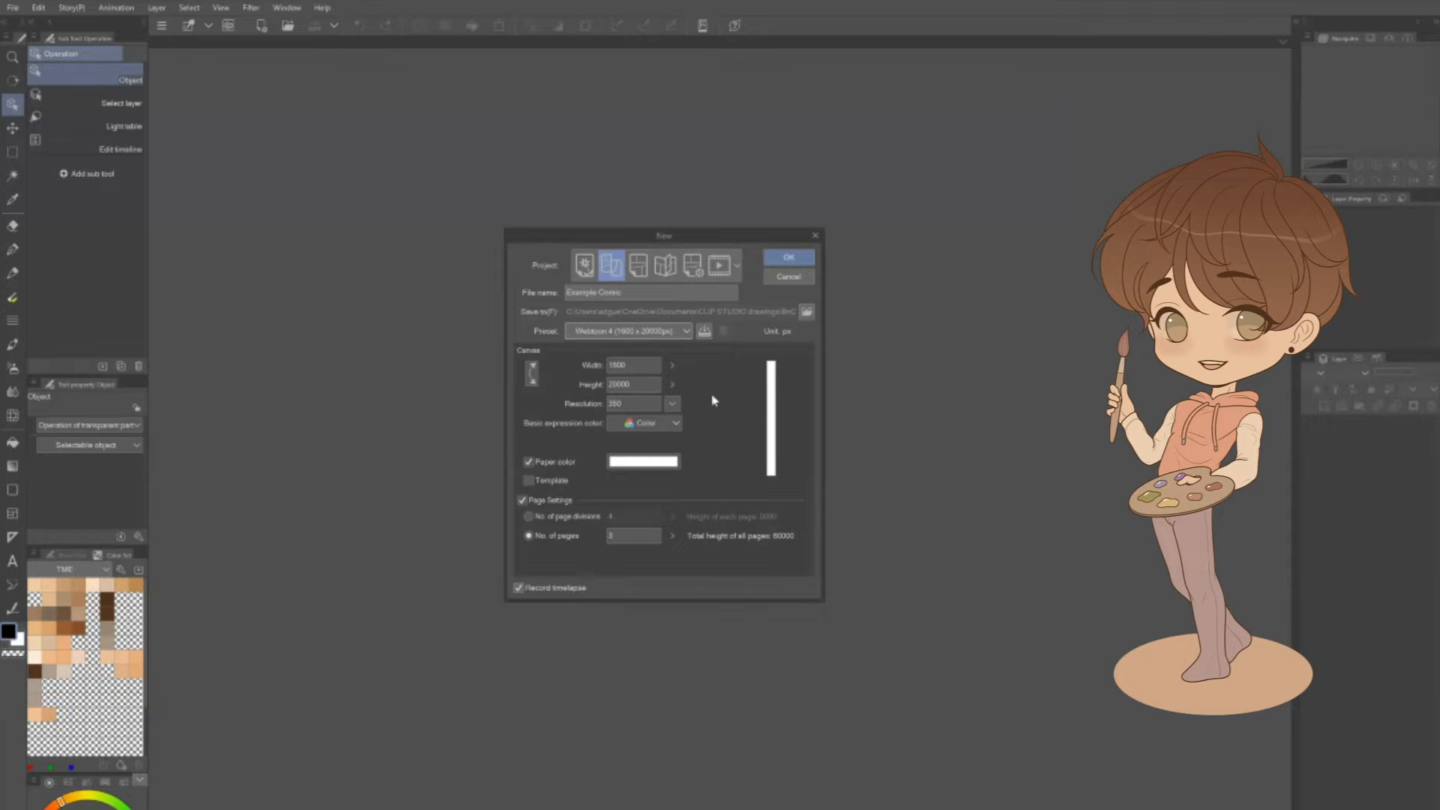
# Set the canvas to 1600 px wide, 25600 px high and 300 resolution, and create the comic project
pyautogui.moveTo(634, 366); pyautogui.dragTo(597, 363)
pyautogui.click(678, 334)
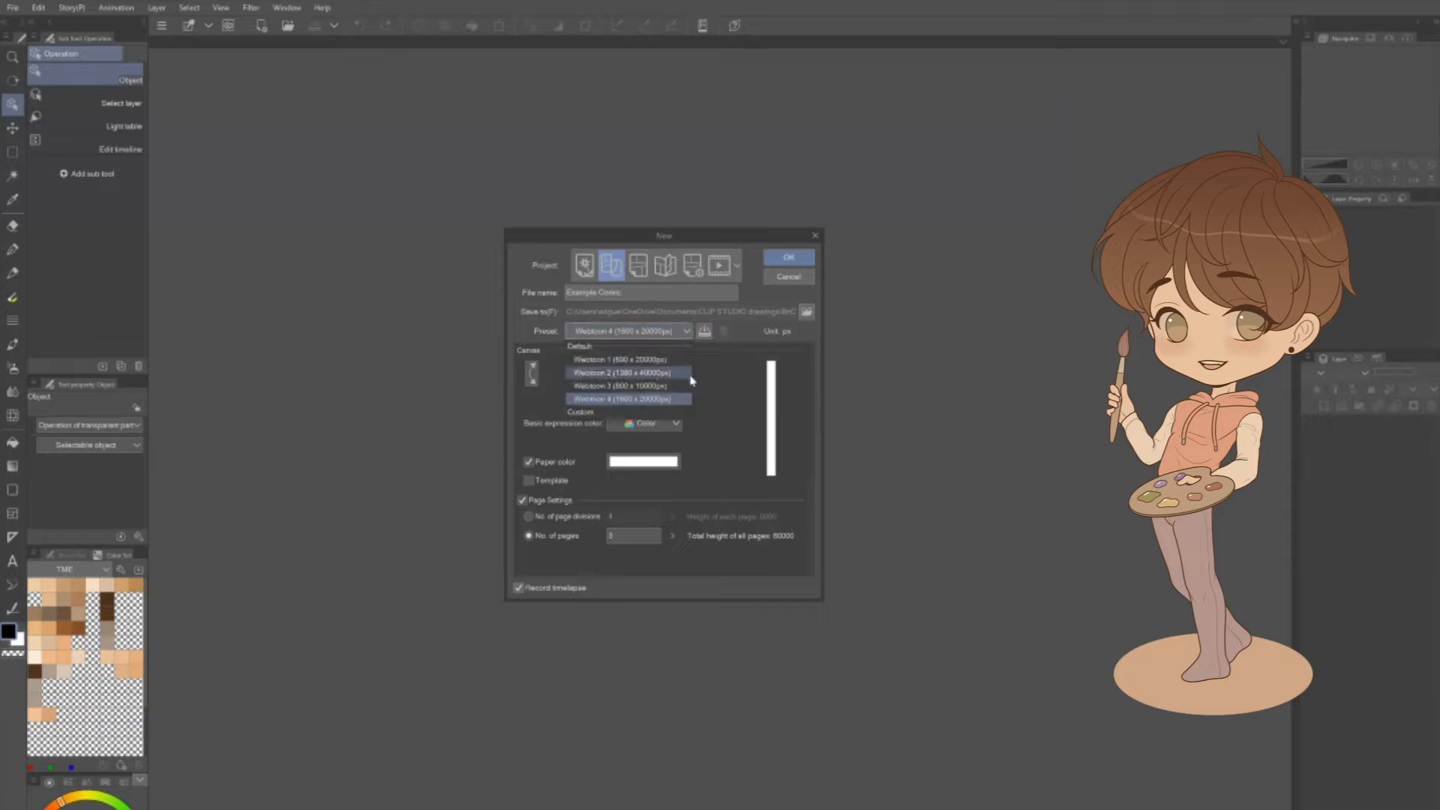
pyautogui.click(636, 364)
pyautogui.moveTo(637, 366); pyautogui.dragTo(471, 371)
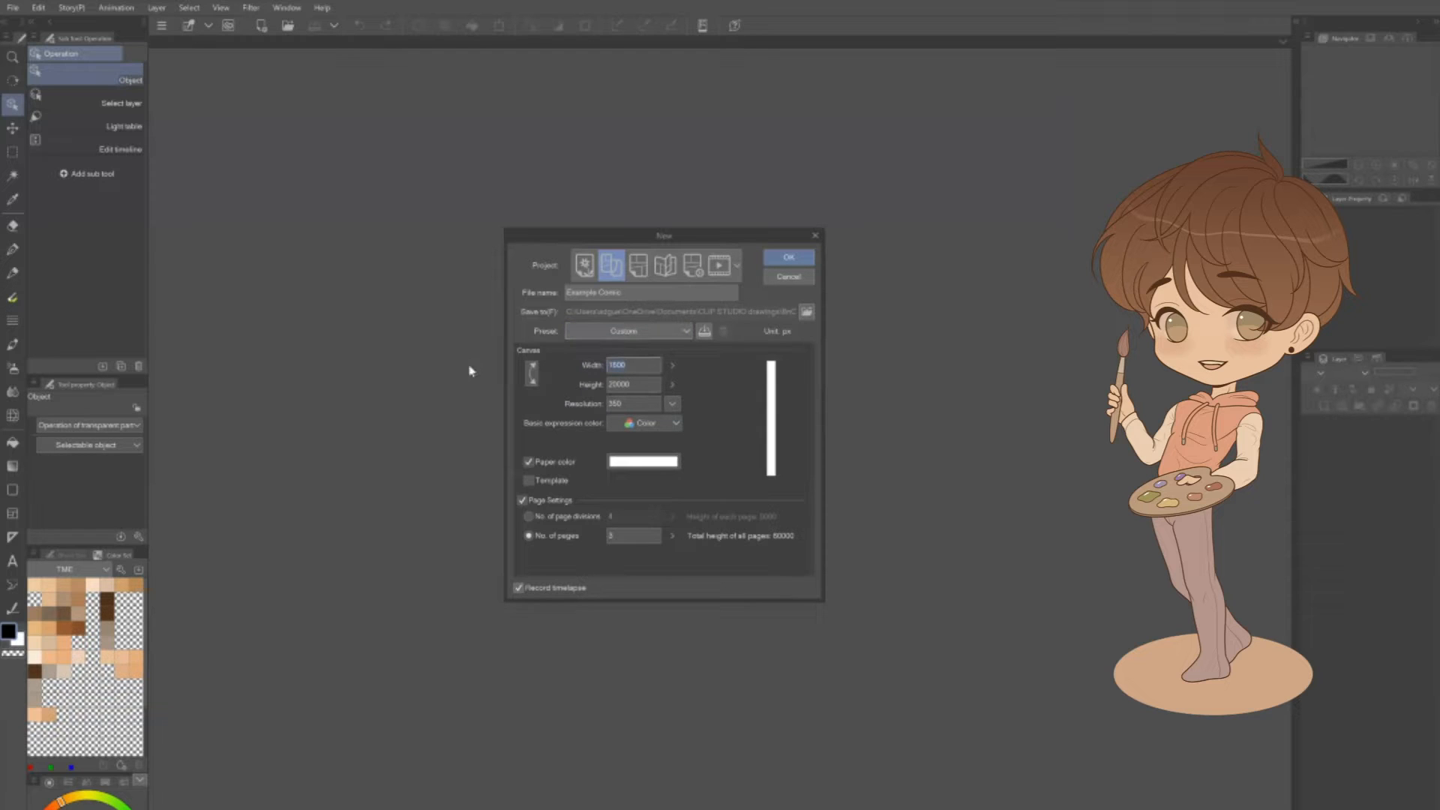
pyautogui.click(629, 385)
pyautogui.write('25600')
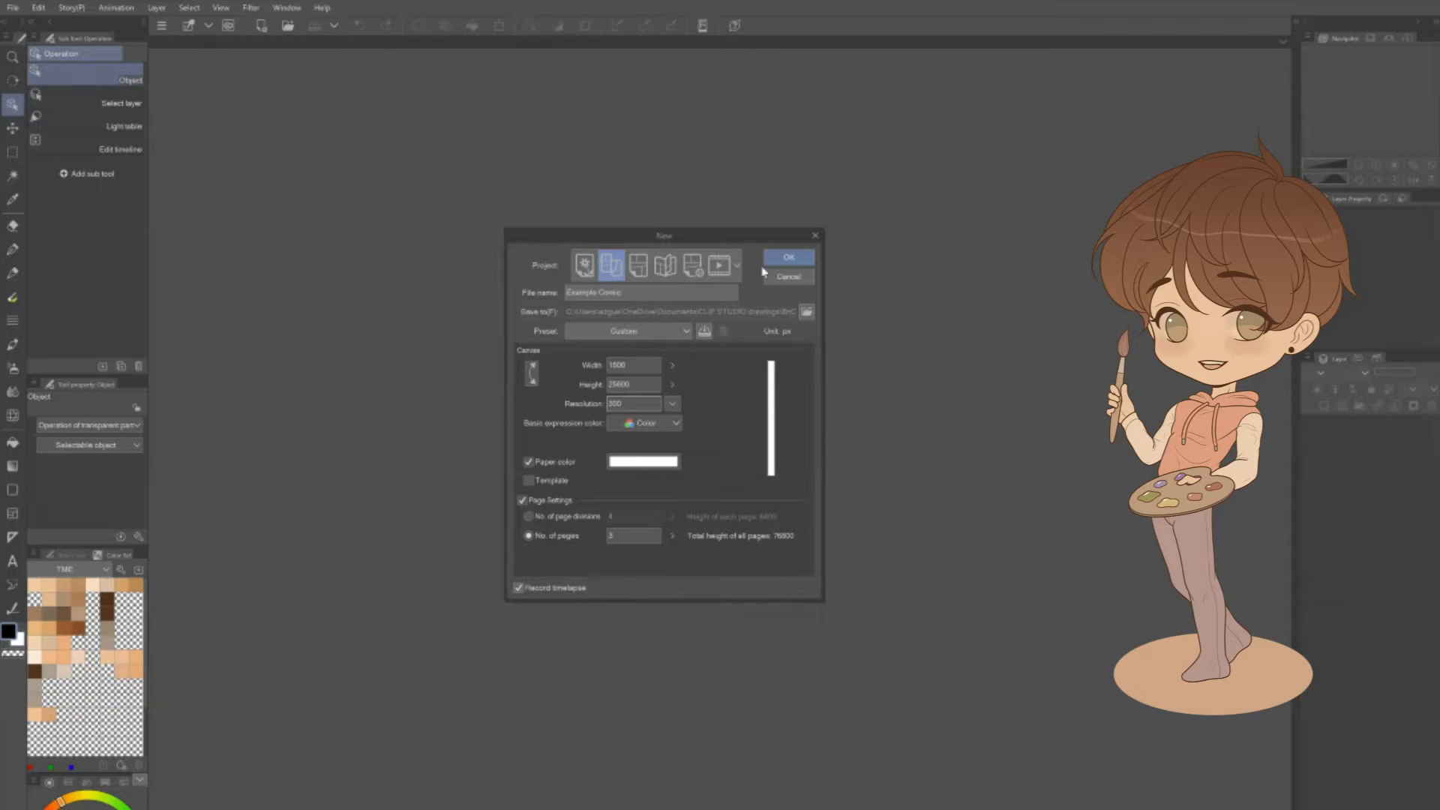
pyautogui.click(784, 262)
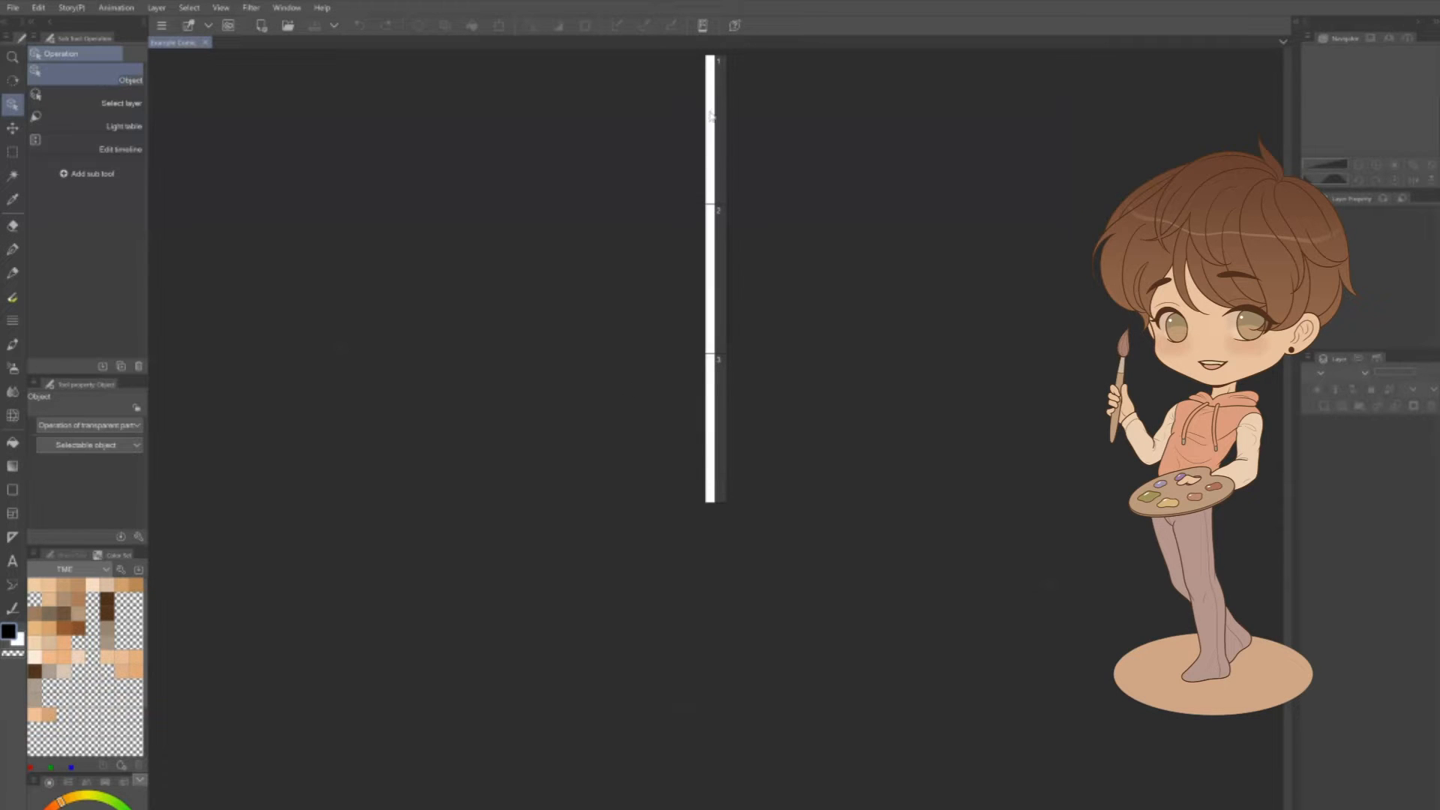
# Open the first page of the new comic on the canvas and look over its upper part
pyautogui.doubleClick(711, 117)
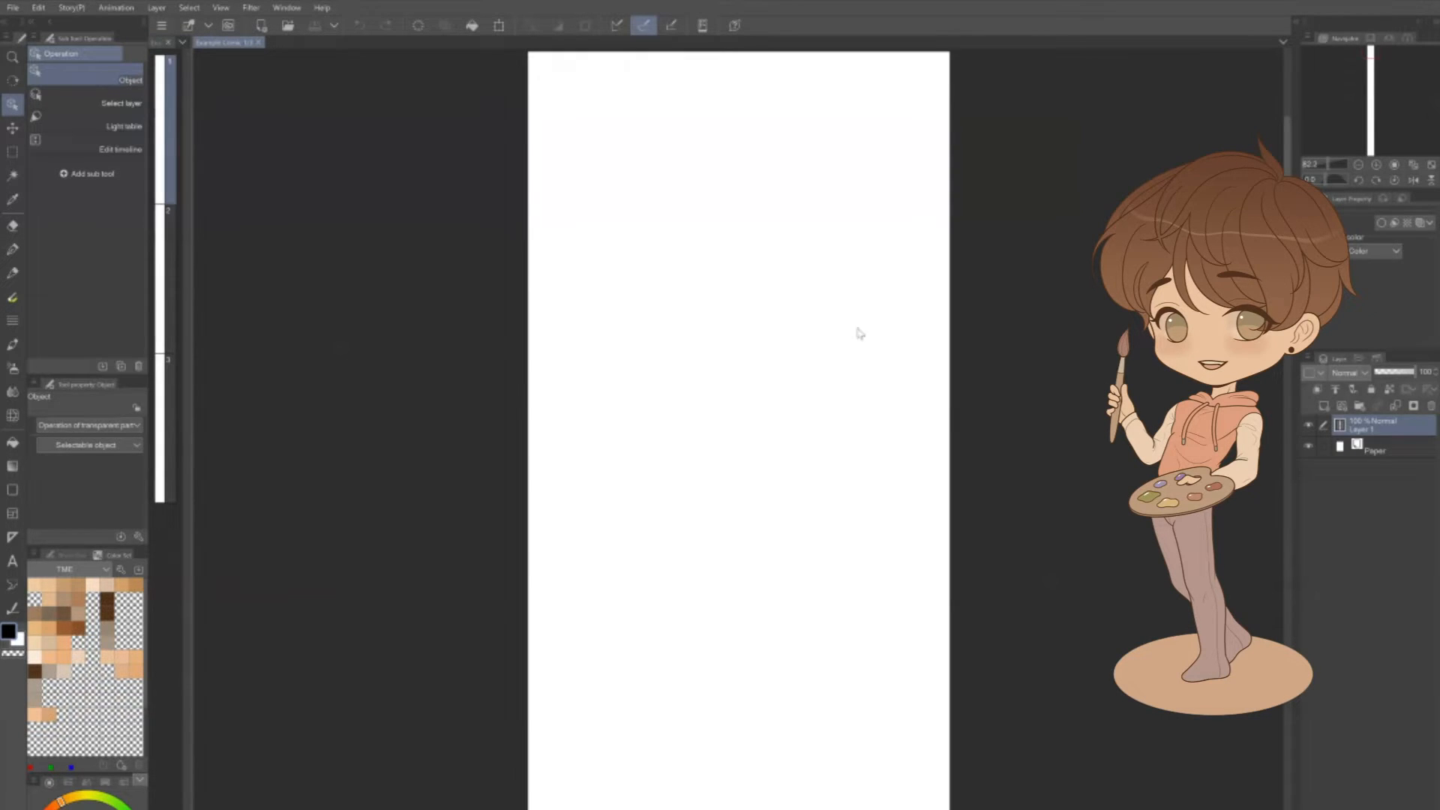
pyautogui.scroll(-3, 964, 424)
pyautogui.moveTo(968, 474); pyautogui.dragTo(855, 195)
pyautogui.moveTo(901, 485)
pyautogui.mouseDown()
pyautogui.moveTo(878, 161)
pyautogui.moveTo(877, 675)
pyautogui.mouseUp()
pyautogui.moveTo(889, 323); pyautogui.dragTo(874, 478)
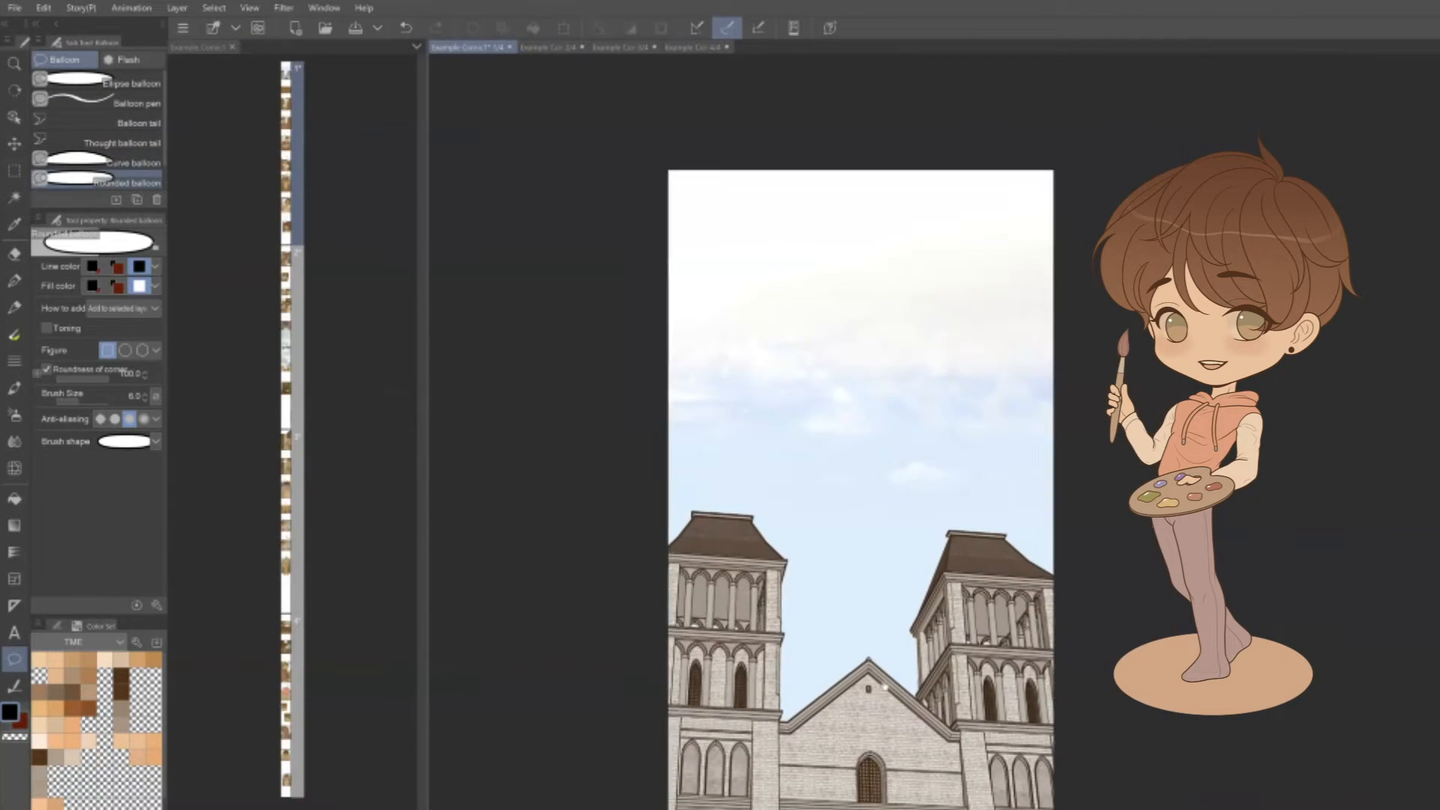
# Draw a rounded speech balloon in the sky of the opening panel and center it horizontally with the help of the grid
pyautogui.moveTo(777, 246); pyautogui.dragTo(935, 348)
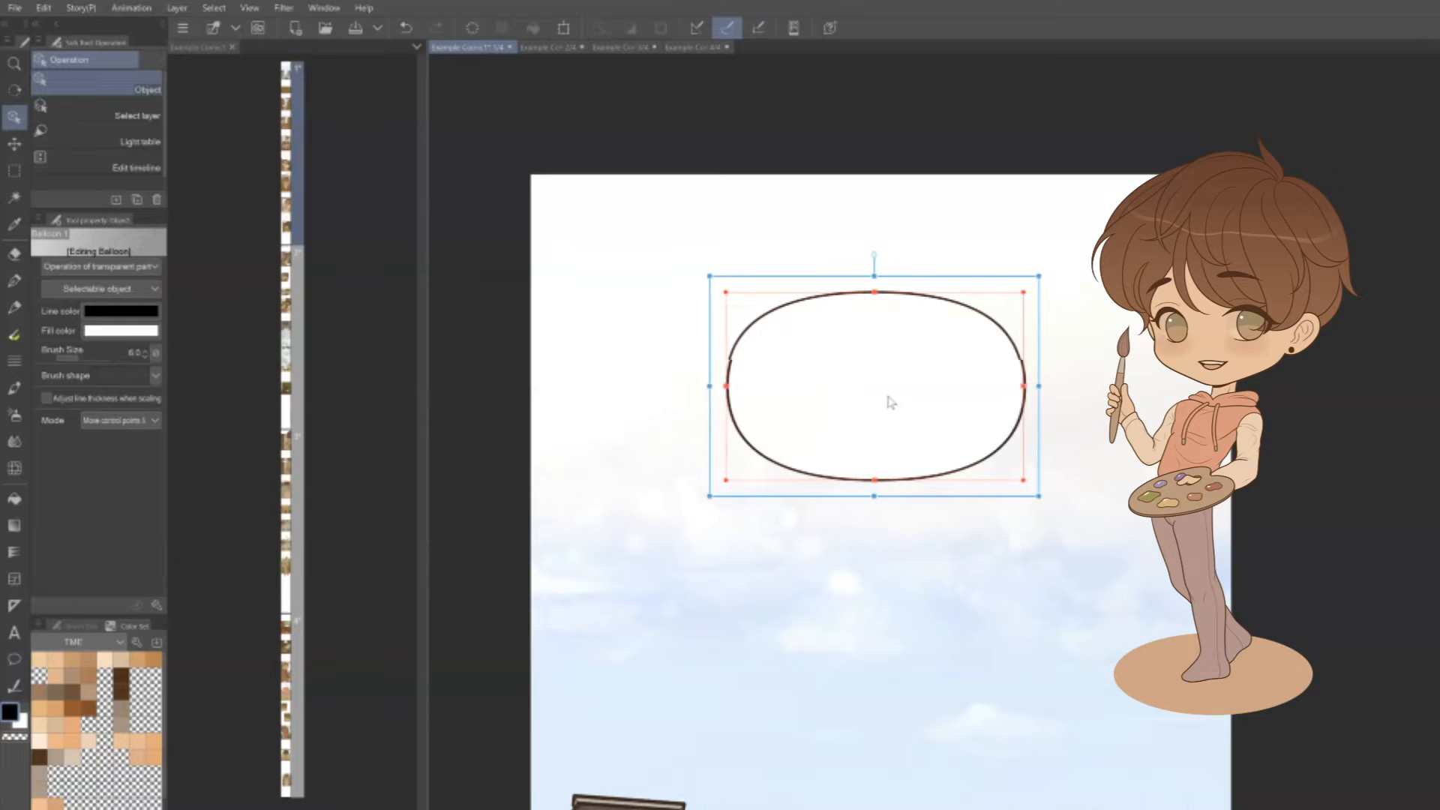
pyautogui.click(249, 8)
pyautogui.click(337, 113)
pyautogui.click(772, 459)
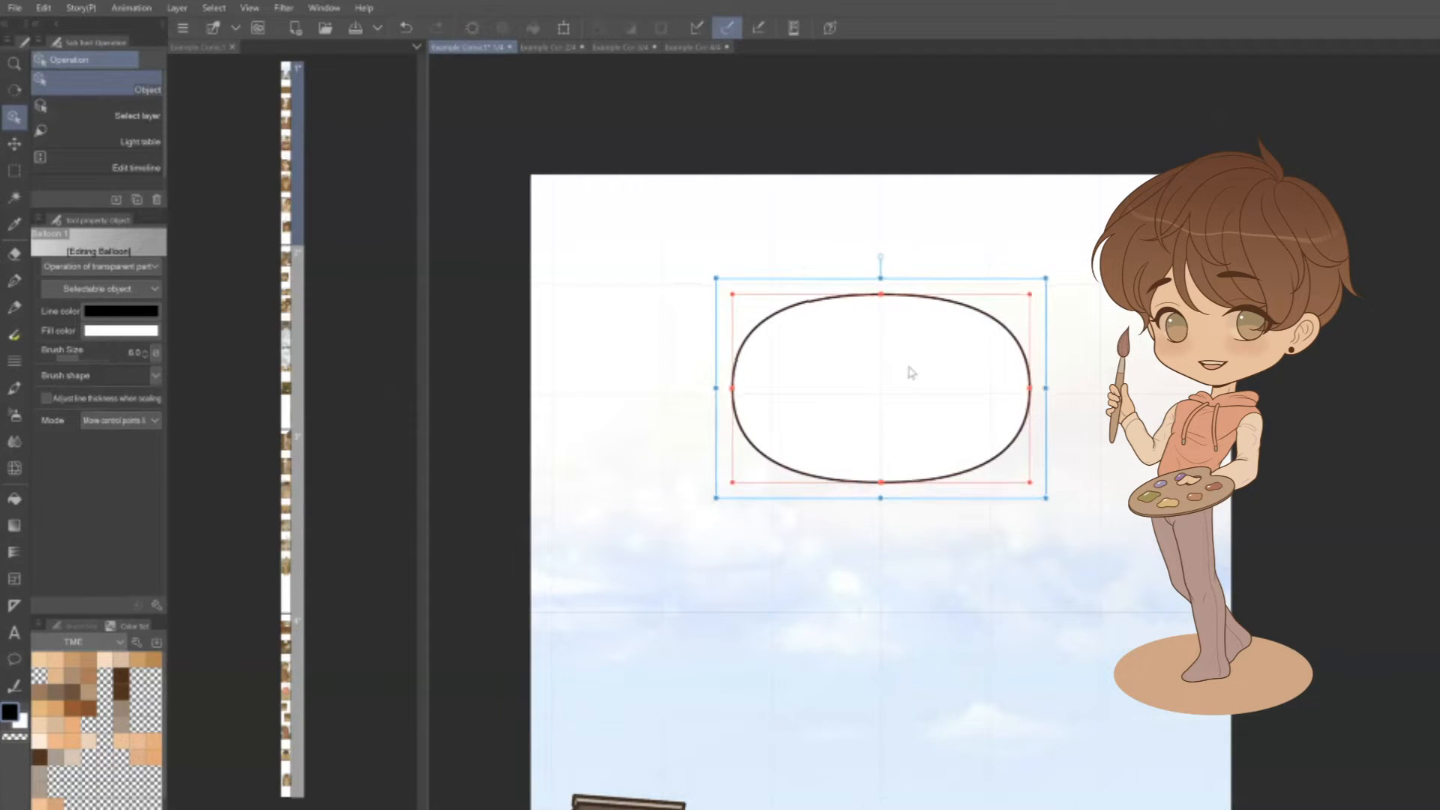
pyautogui.click(249, 7)
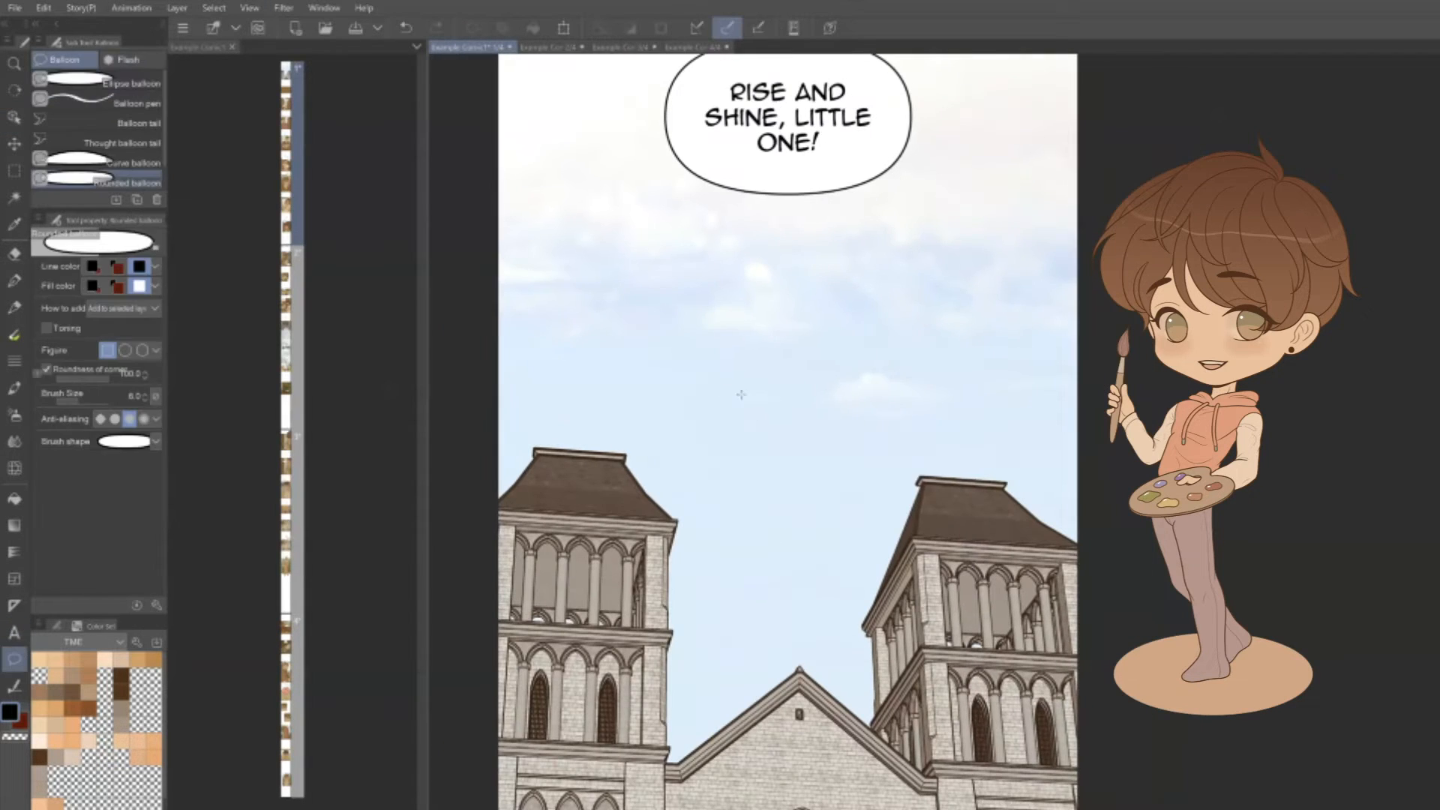
# Add a second rounded balloon for "Shall I sing a song for you?" and draw a curved tail from it toward the church
pyautogui.moveTo(712, 327); pyautogui.dragTo(998, 518)
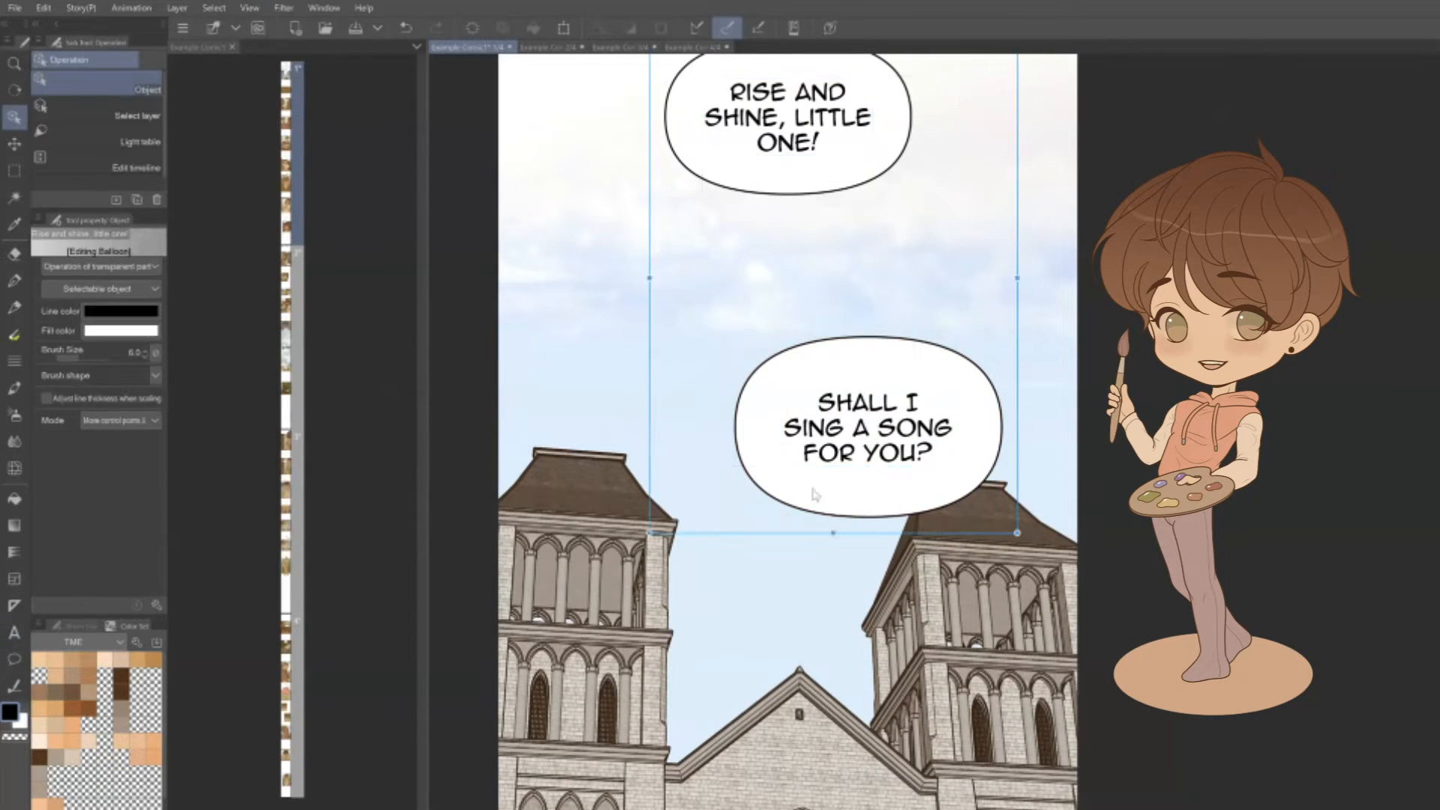
pyautogui.click(61, 143)
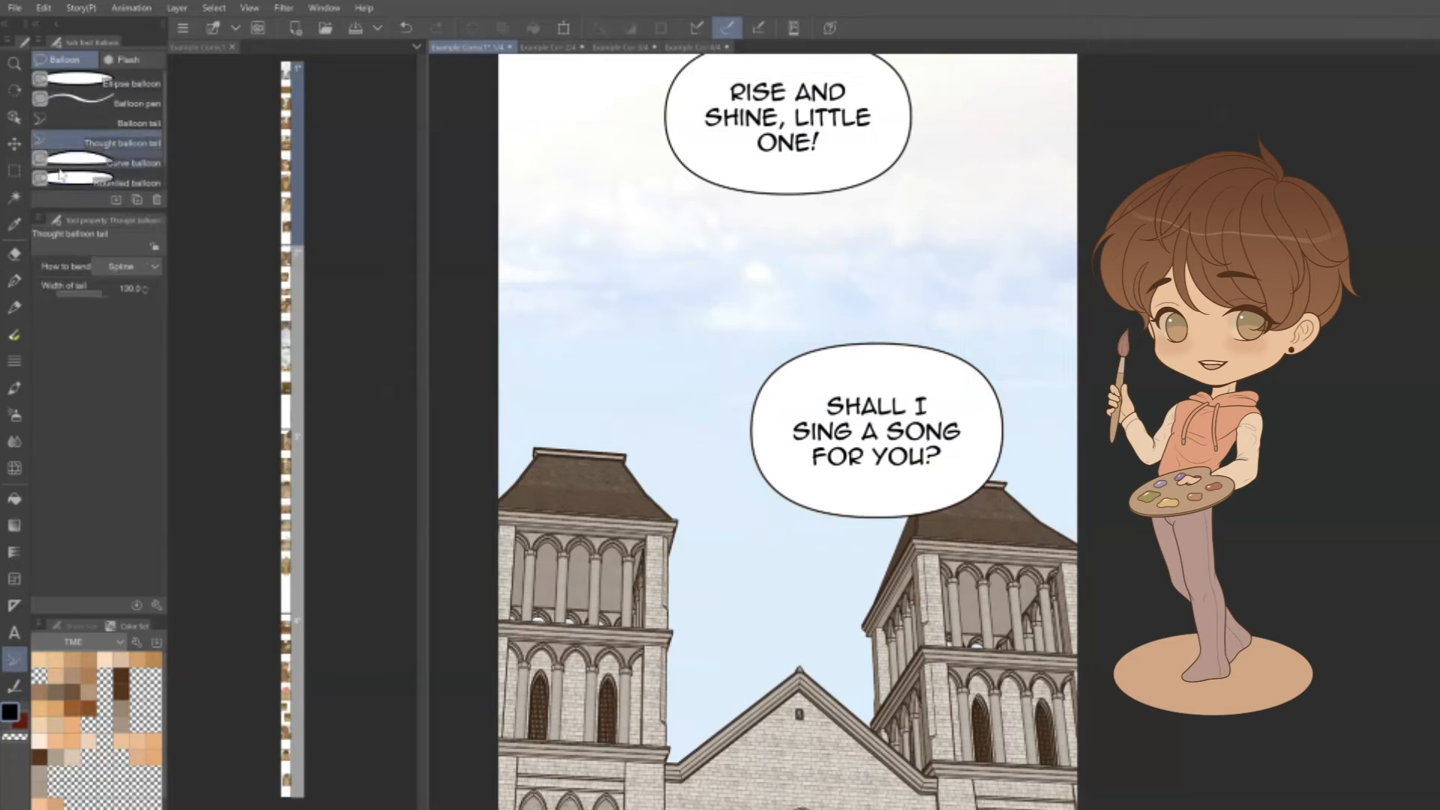
pyautogui.moveTo(60, 211); pyautogui.dragTo(60, 298)
pyautogui.click(82, 141)
pyautogui.moveTo(856, 497); pyautogui.dragTo(826, 608)
pyautogui.doubleClick(948, 727)
# Apply bold styling to "NO?" in the balloon below the church panel
pyautogui.scroll(-1, 921, 760)
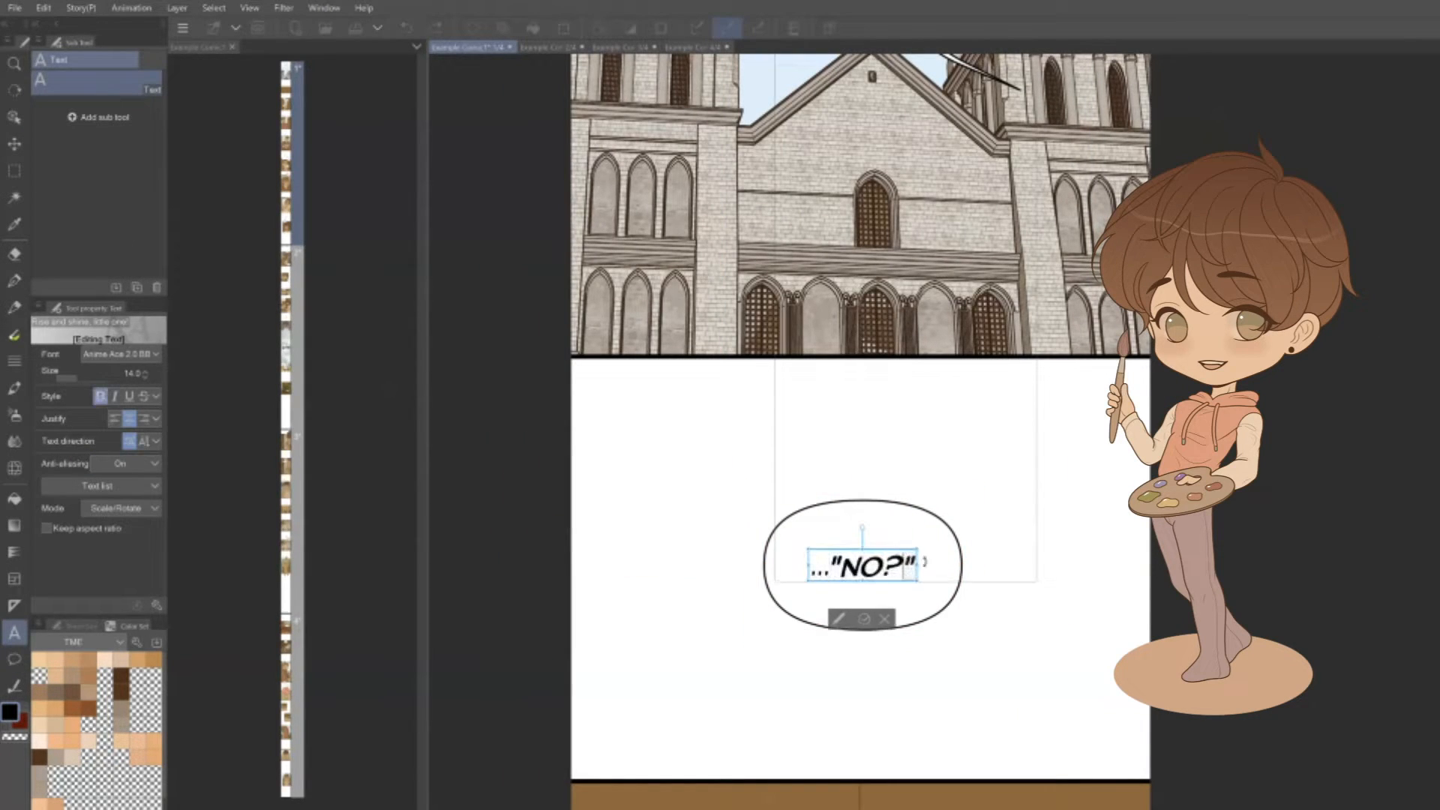
pyautogui.click(102, 397)
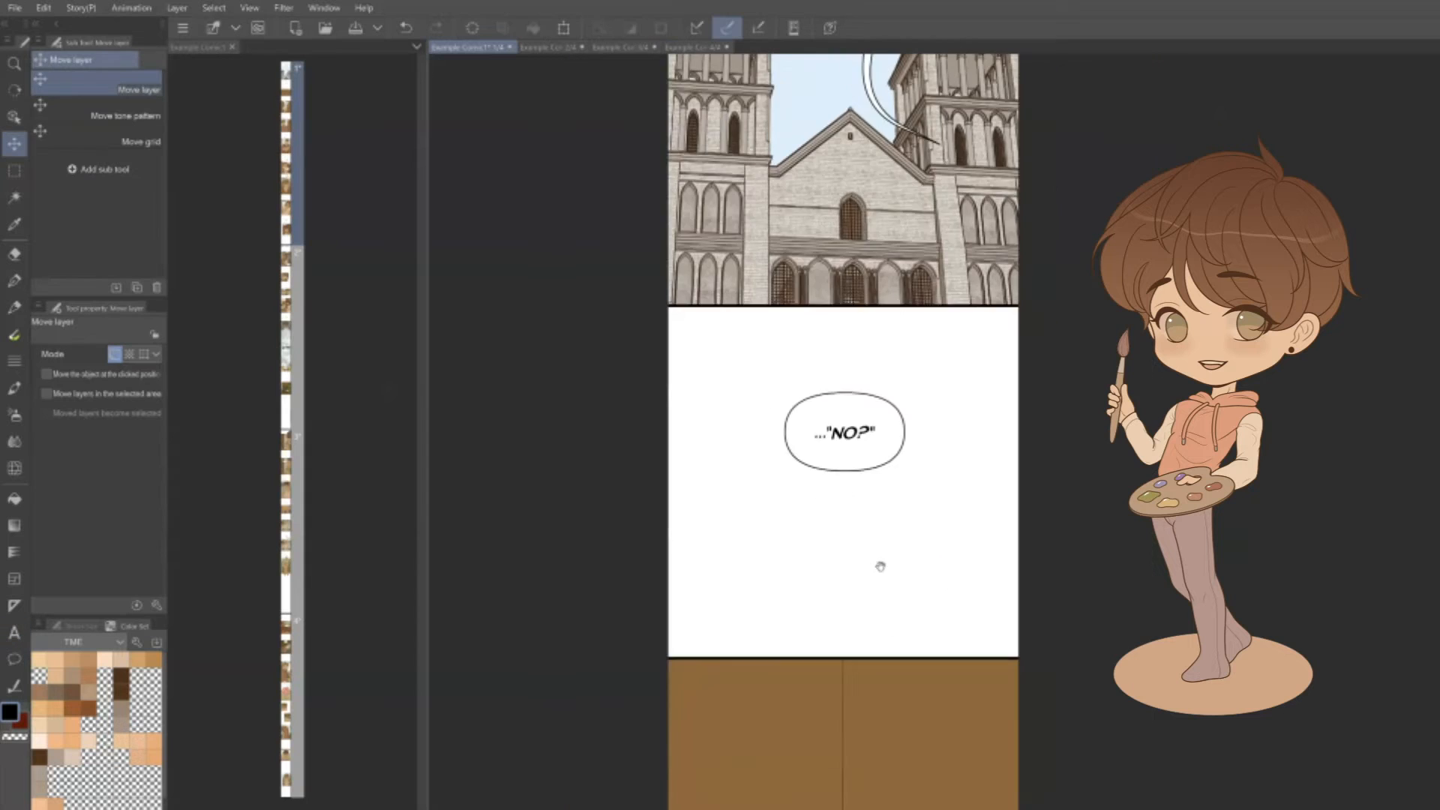
# Review the panels down the first page and open pages 2, 3 and 4 in turn
pyautogui.moveTo(870, 701); pyautogui.dragTo(870, 641)
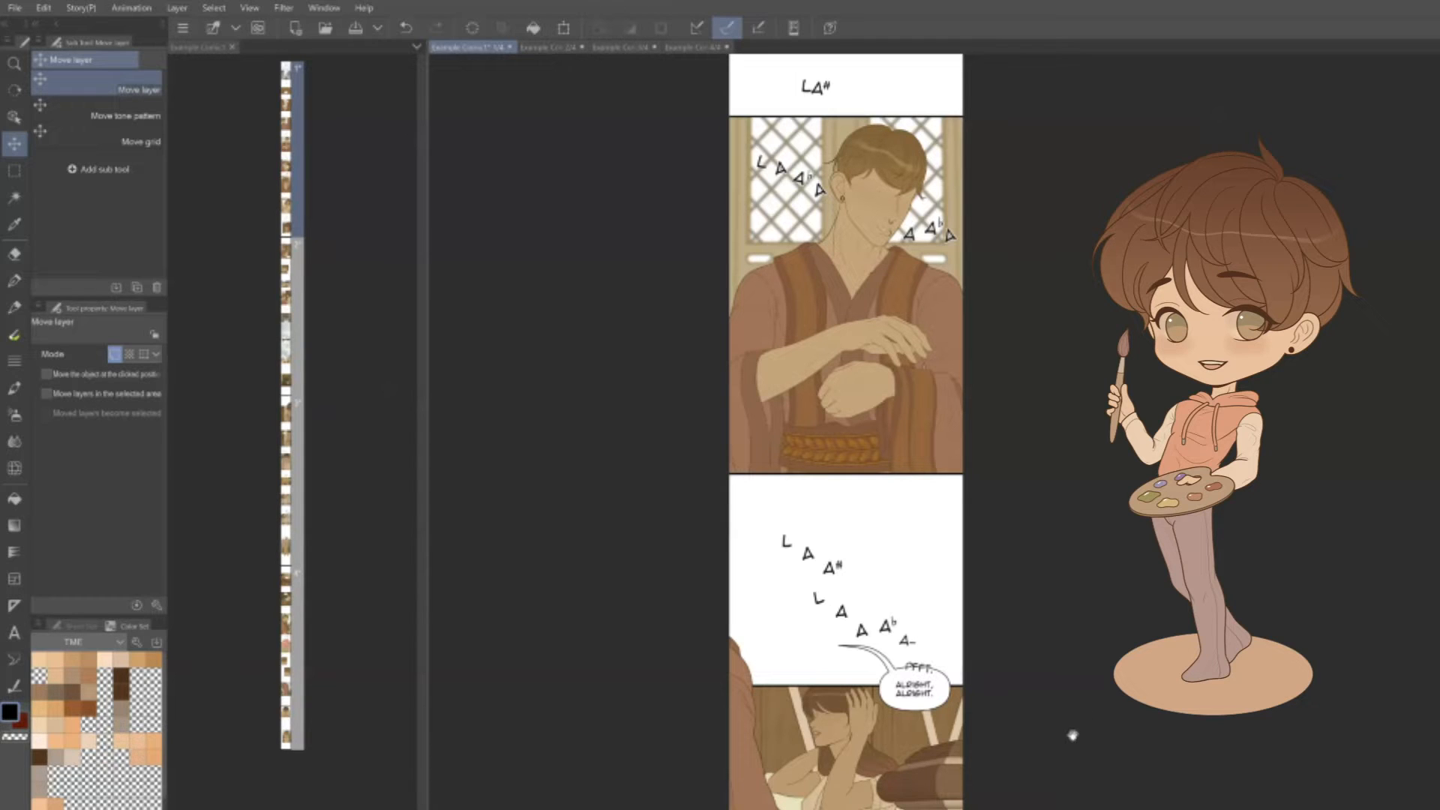
pyautogui.scroll(-1, 1070, 732)
pyautogui.scroll(-5, 1072, 780)
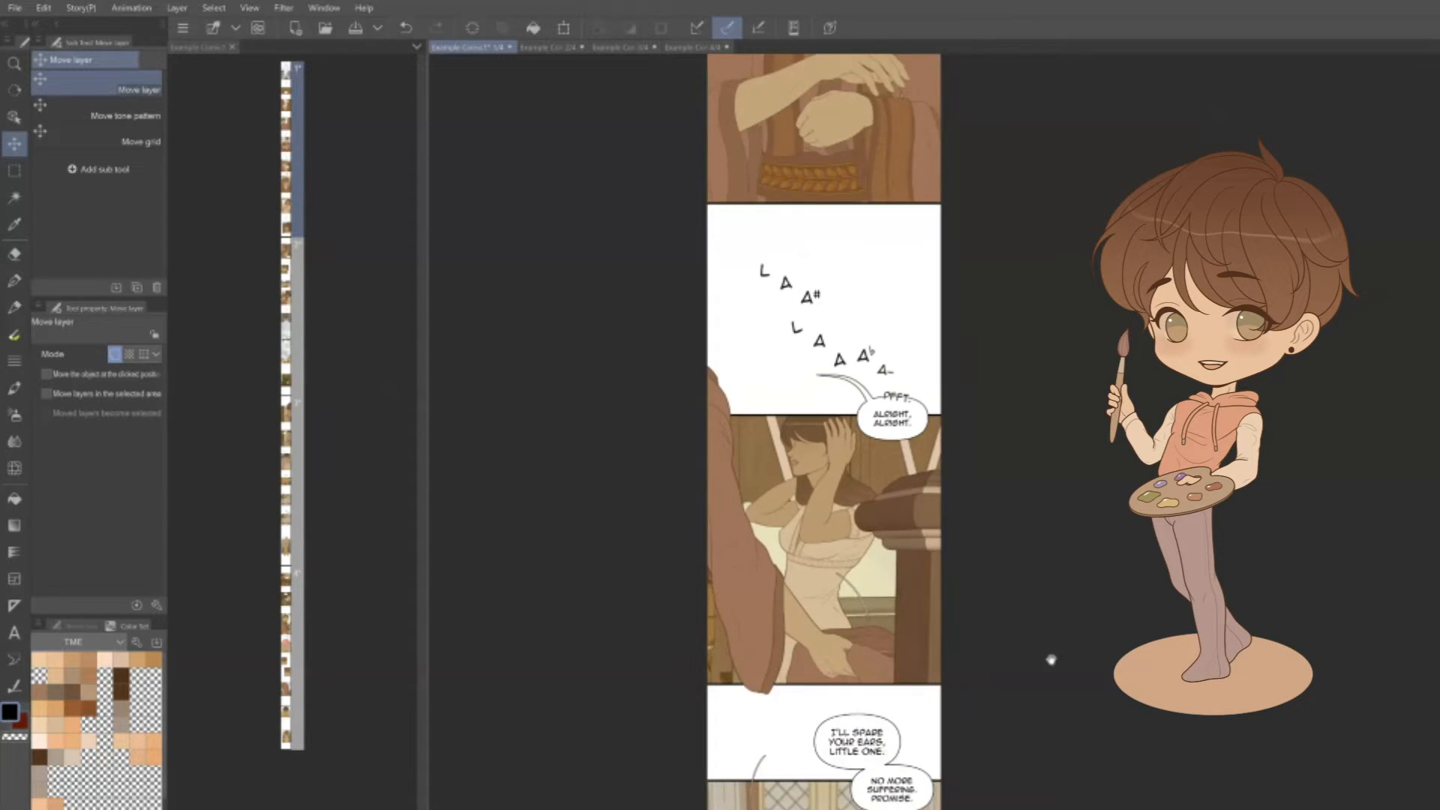
pyautogui.scroll(-2, 1034, 668)
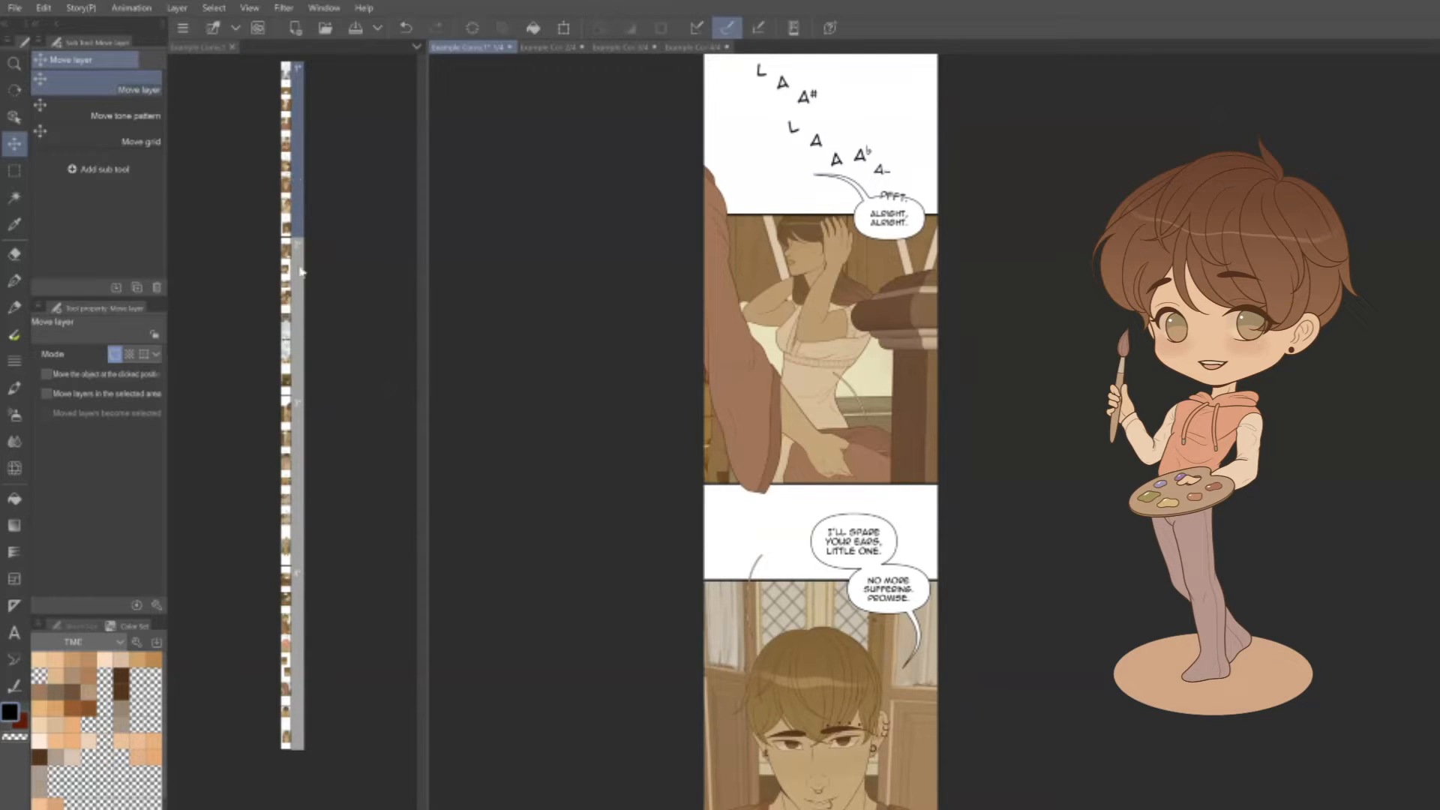
pyautogui.doubleClick(292, 325)
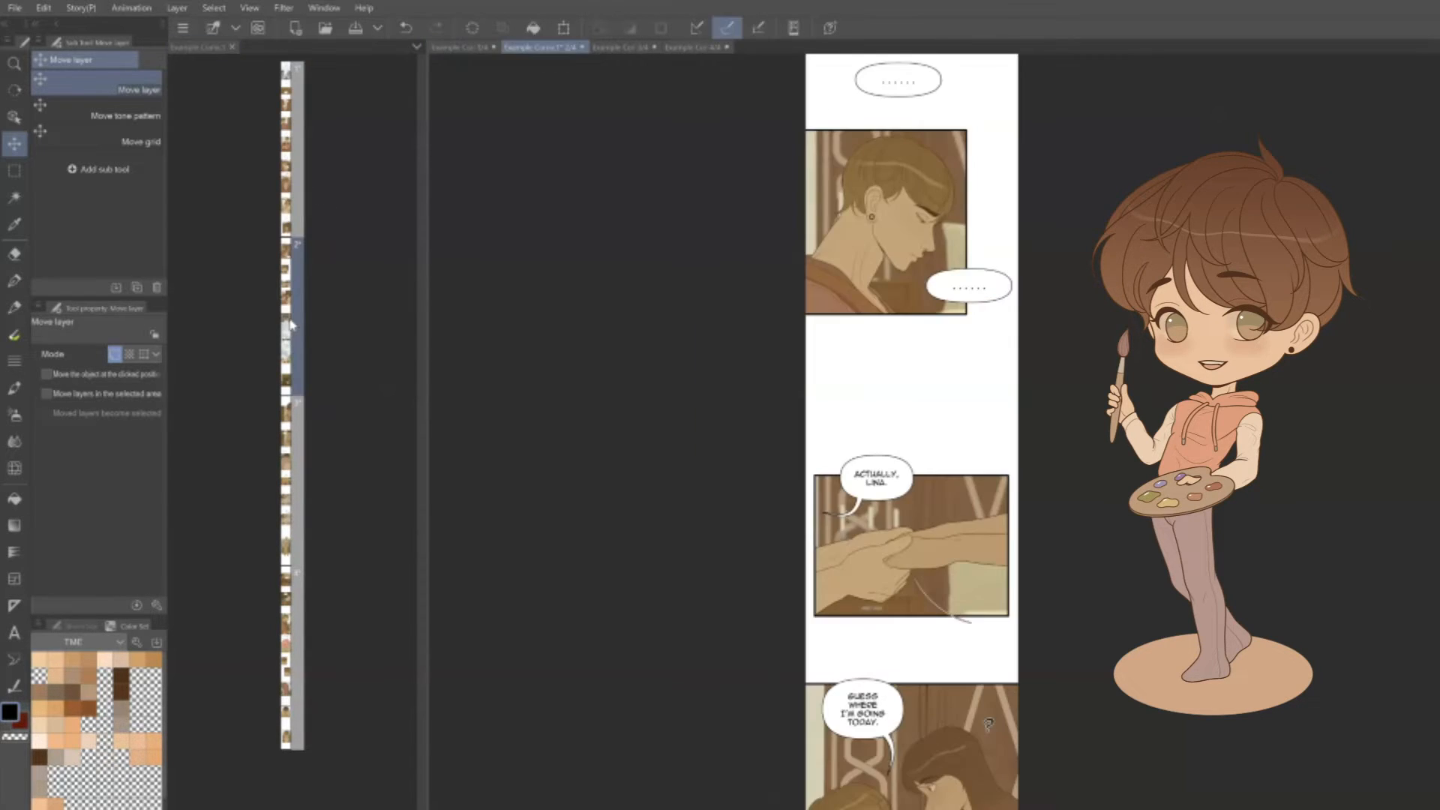
pyautogui.doubleClick(291, 471)
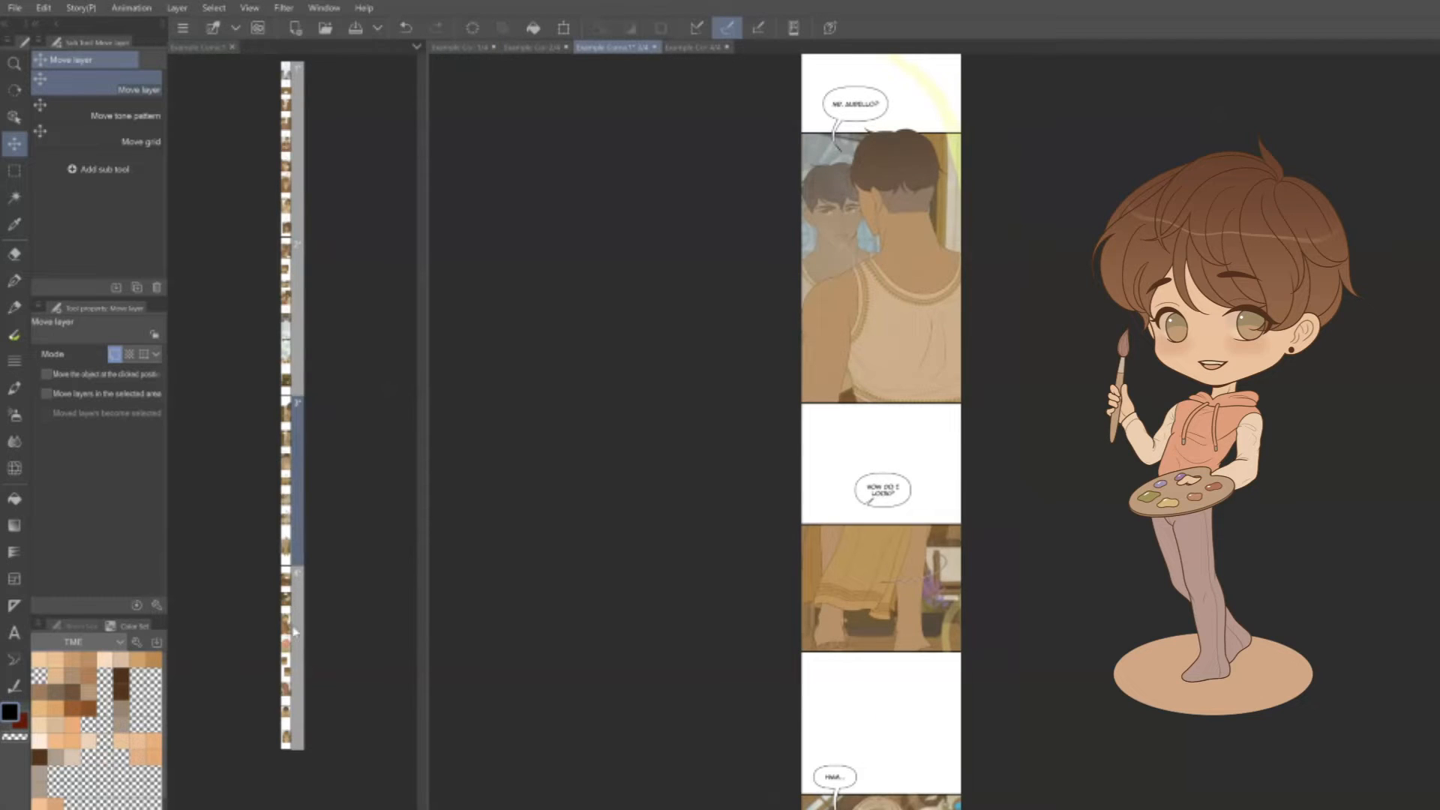
pyautogui.doubleClick(292, 634)
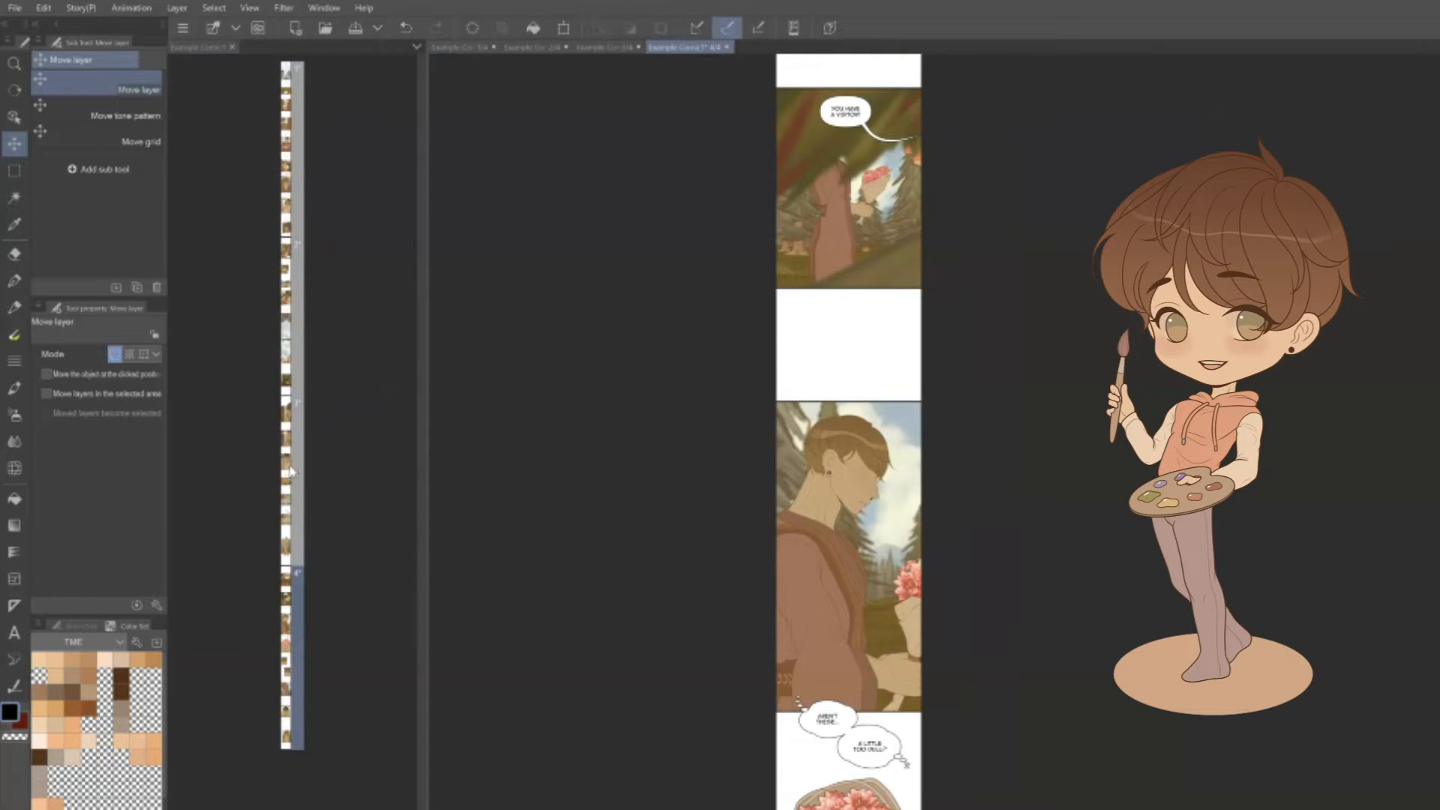
# Reorder the comic by moving the third page to the end, after the fourth
pyautogui.moveTo(290, 469); pyautogui.dragTo(288, 741)
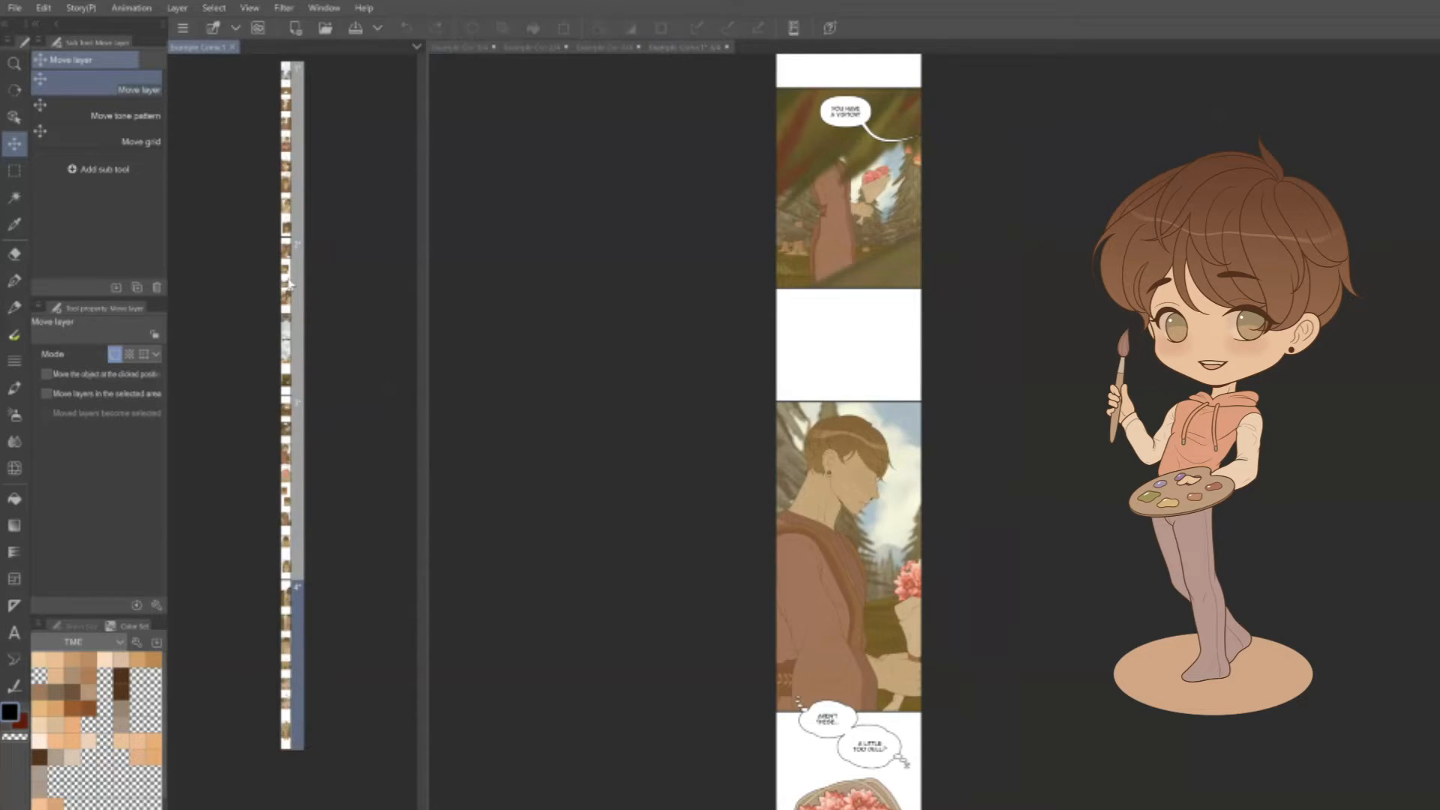
# Open page 2 and display the webtoon on-screen area over its panels
pyautogui.doubleClick(295, 343)
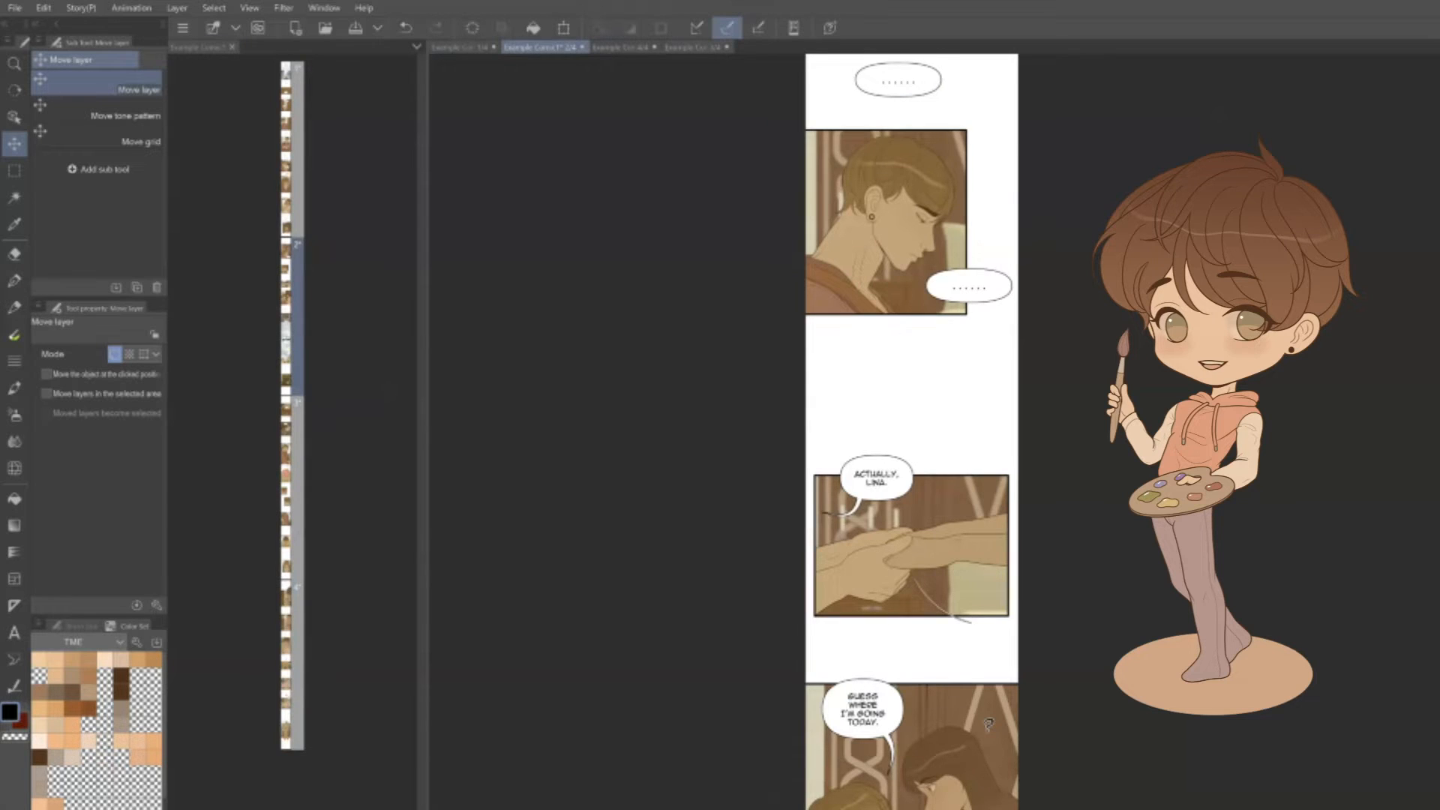
pyautogui.click(250, 9)
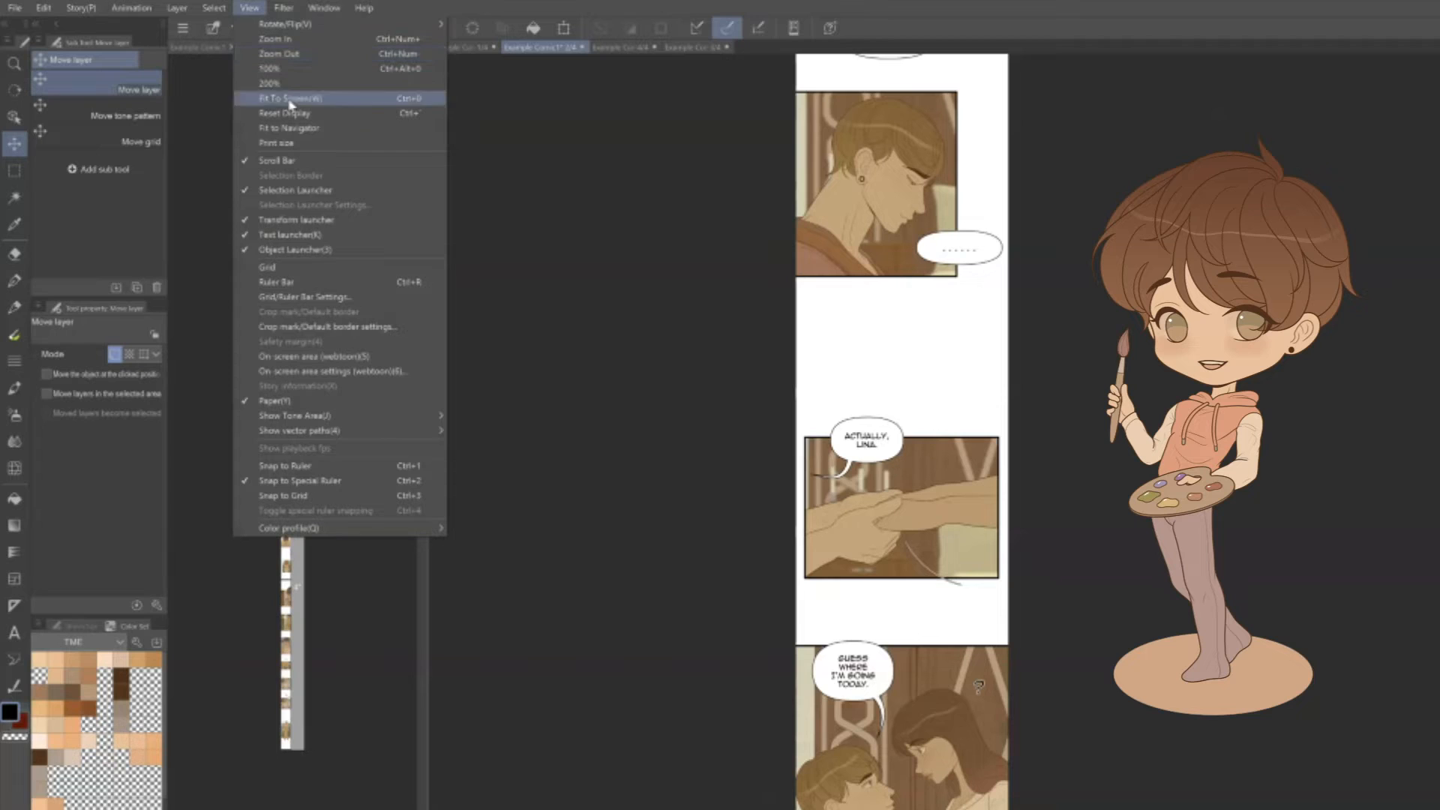
pyautogui.click(424, 358)
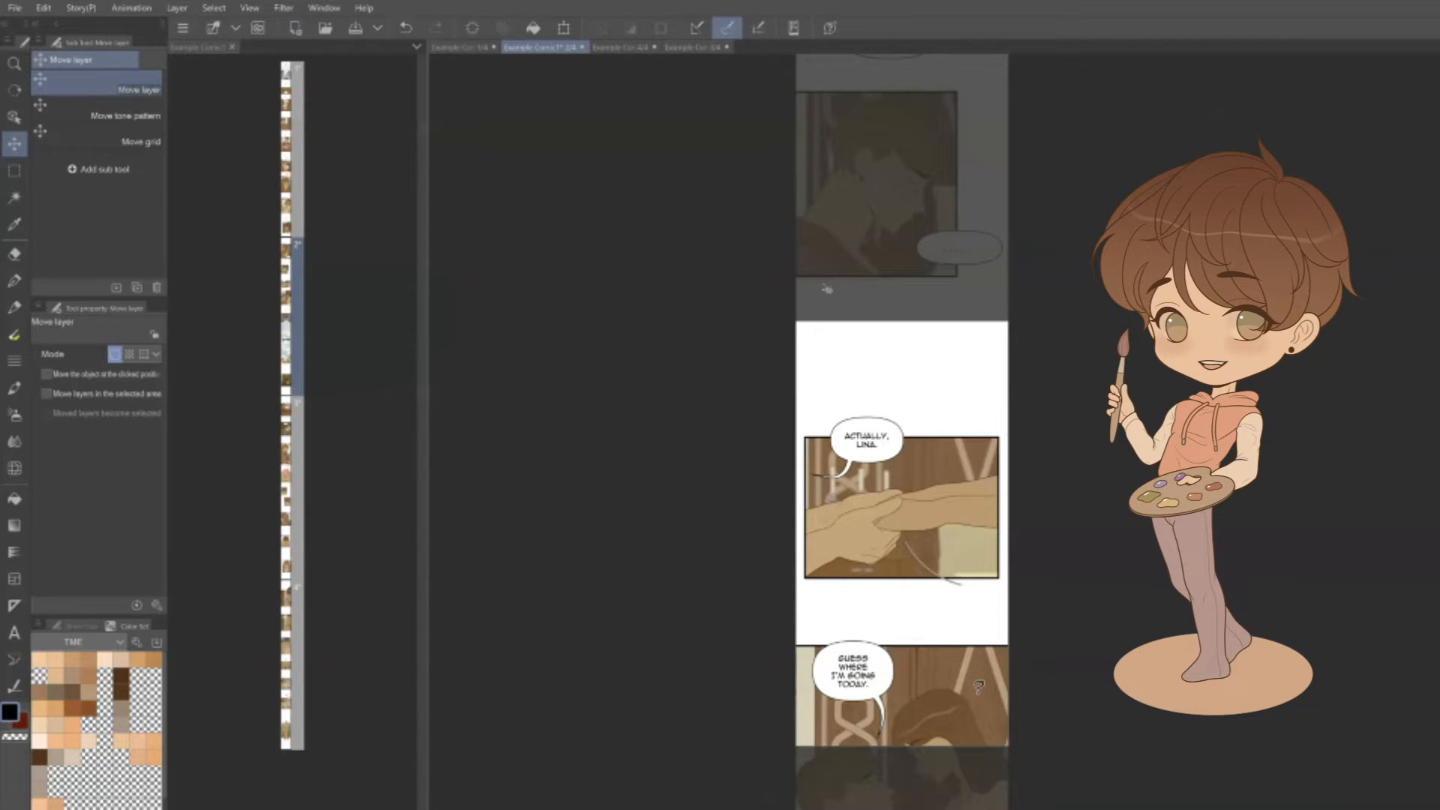
# Preview page 2 through the webtoon on-screen area, from the hand-holding panel down to the gramophone panel
pyautogui.scroll(3, 887, 483)
pyautogui.scroll(-1, 886, 484)
pyautogui.moveTo(979, 760); pyautogui.dragTo(960, 505)
pyautogui.moveTo(955, 800); pyautogui.dragTo(939, 525)
pyautogui.moveTo(973, 800); pyautogui.dragTo(942, 705)
pyautogui.moveTo(950, 802); pyautogui.dragTo(945, 654)
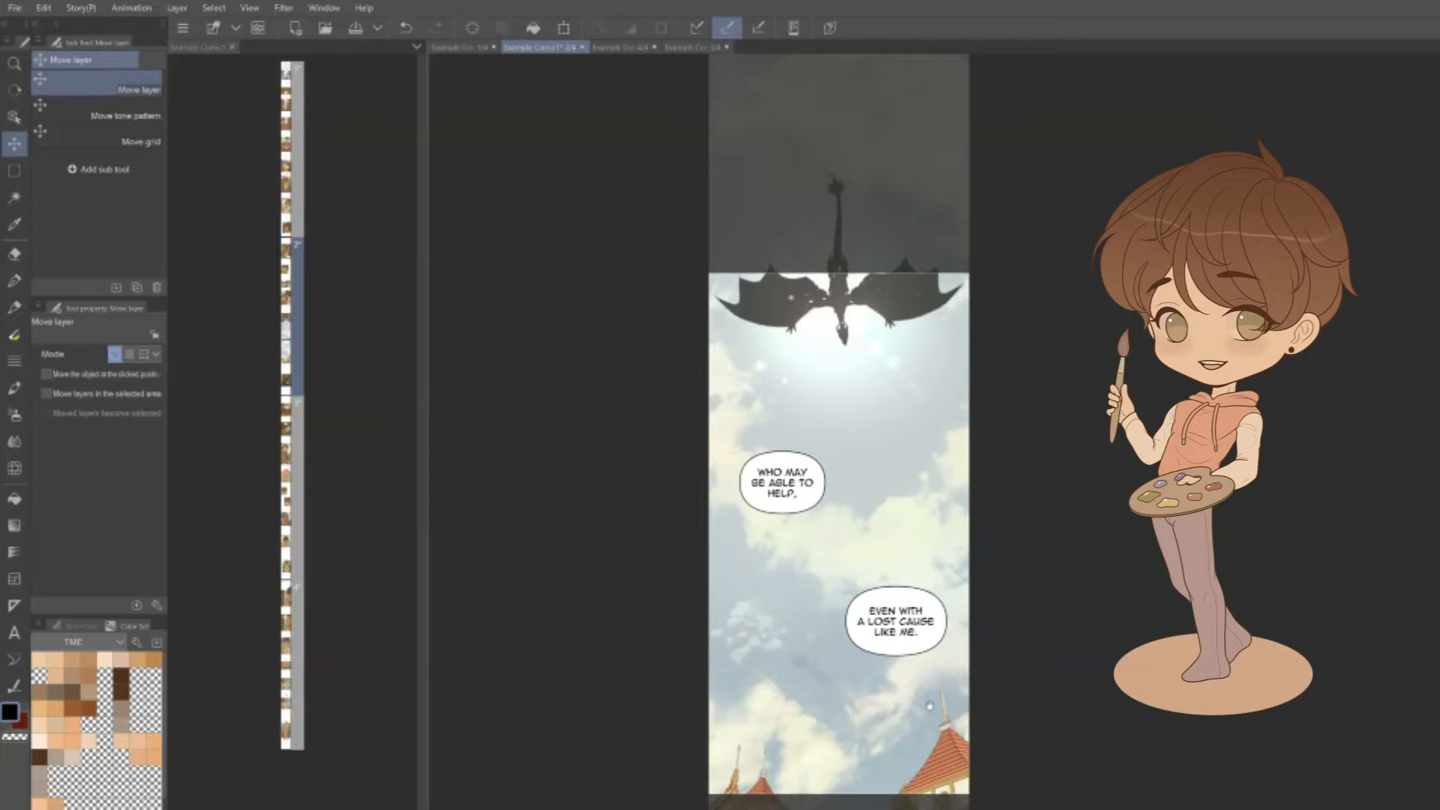
pyautogui.moveTo(945, 801); pyautogui.dragTo(948, 640)
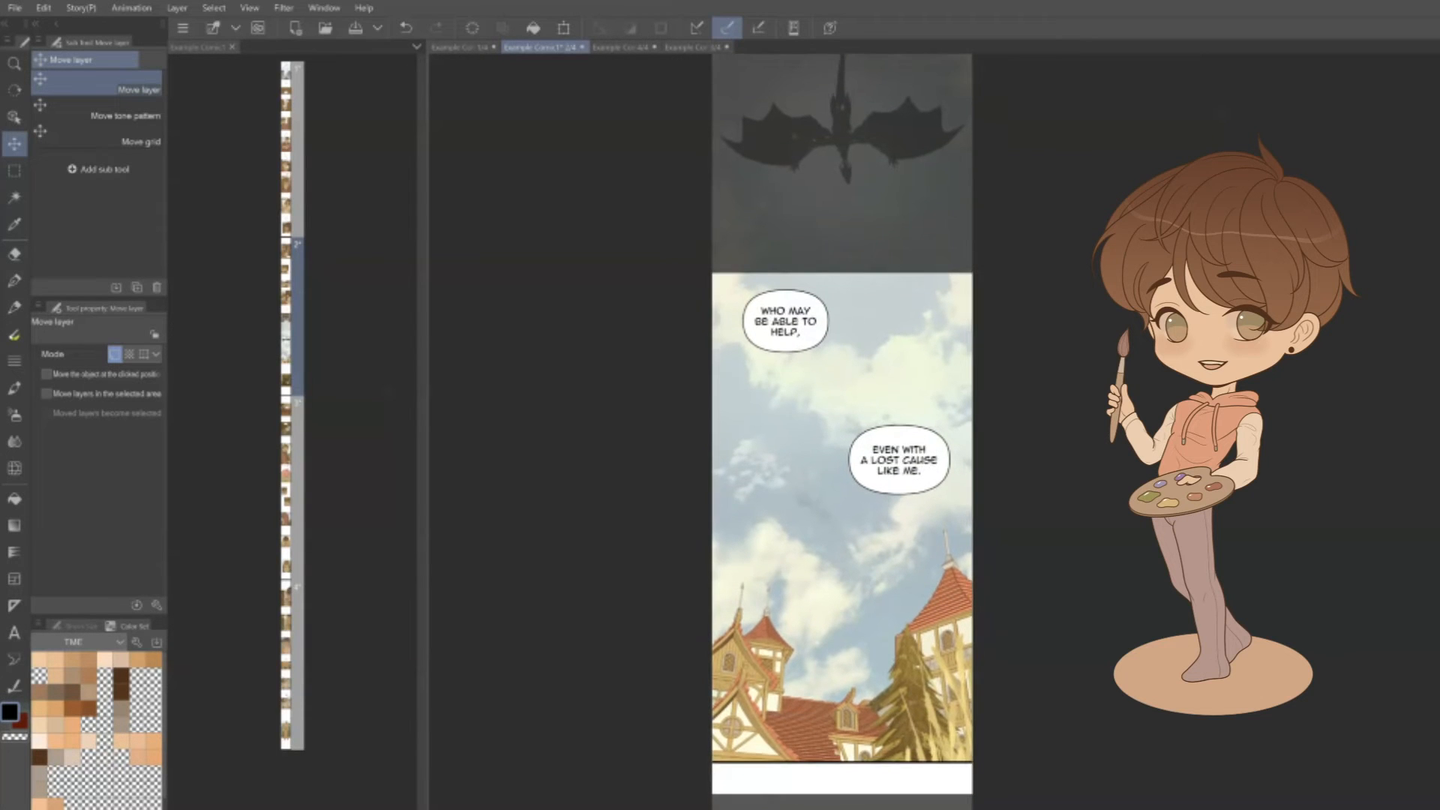
pyautogui.moveTo(927, 808); pyautogui.dragTo(926, 475)
pyautogui.moveTo(927, 720); pyautogui.dragTo(928, 579)
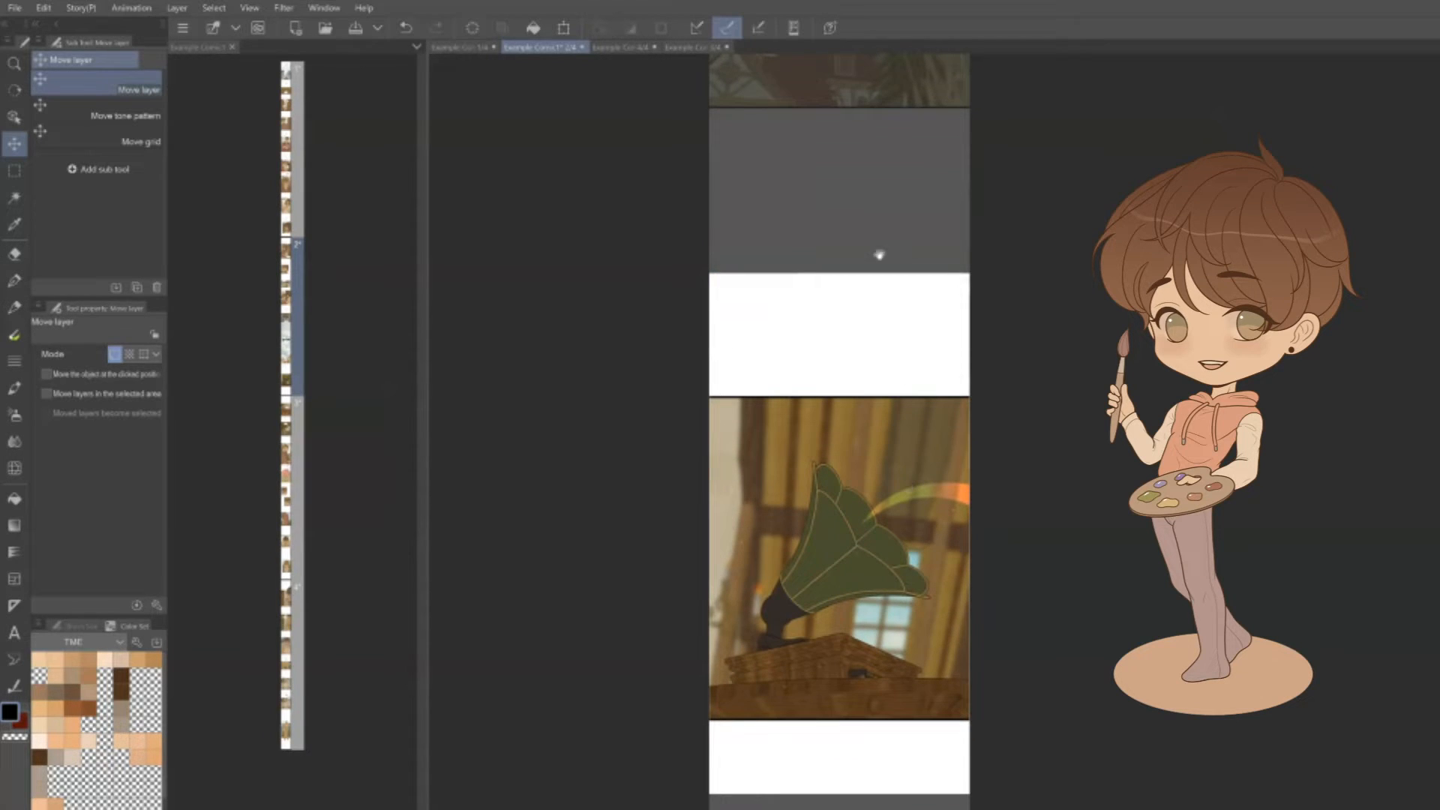
# Check the webtoon on-screen area settings without changing them, and hide the on-screen area overlay
pyautogui.click(250, 7)
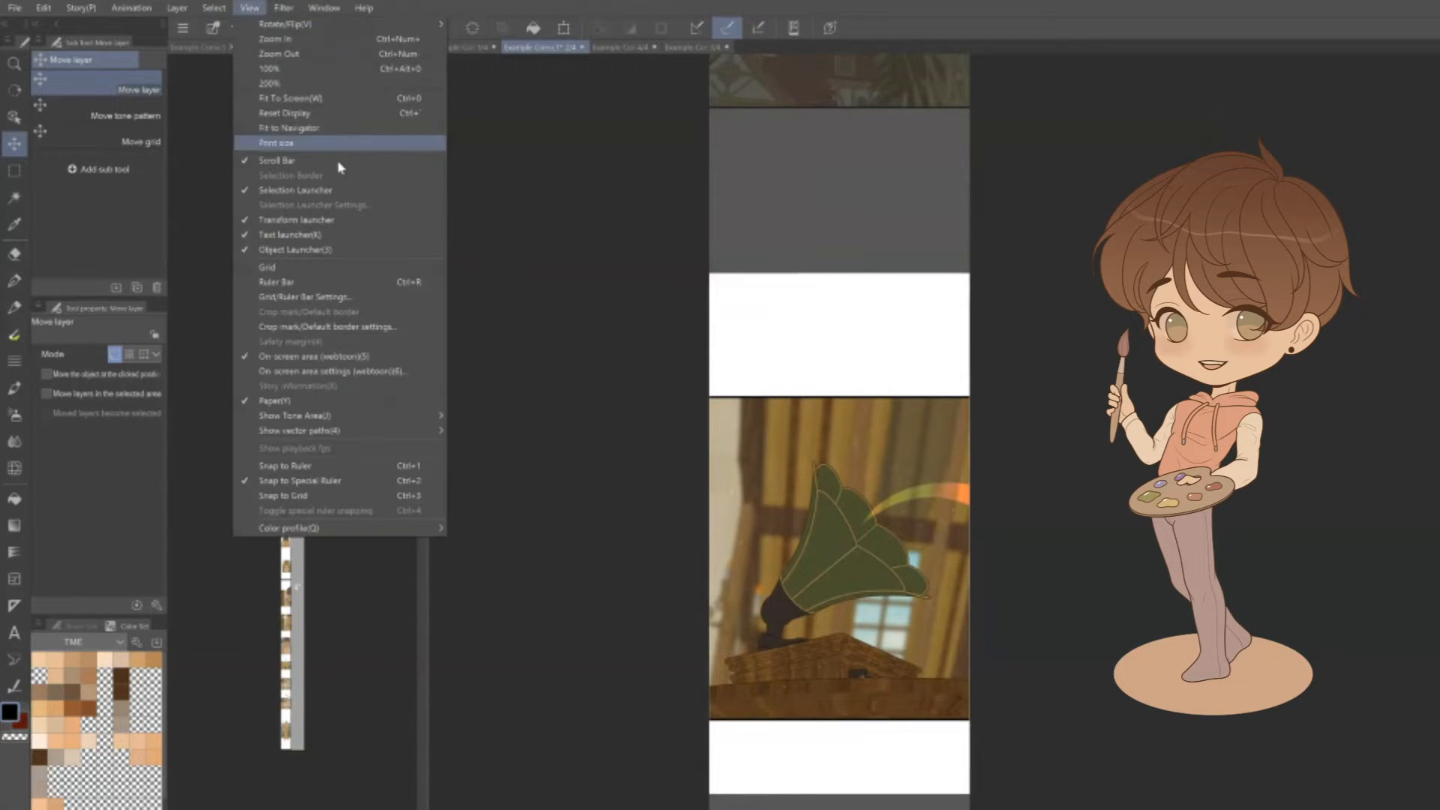
pyautogui.click(372, 375)
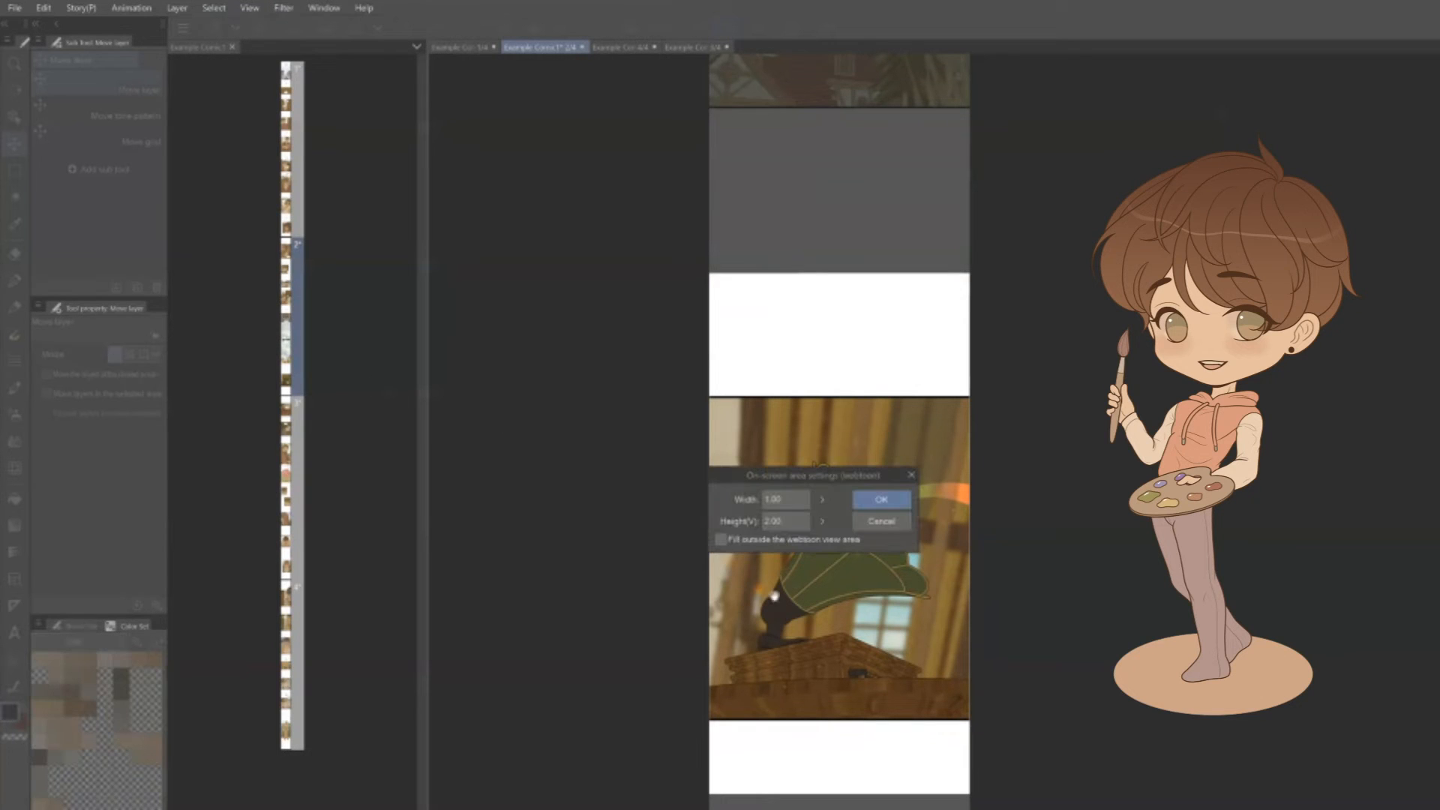
pyautogui.click(890, 522)
pyautogui.click(250, 8)
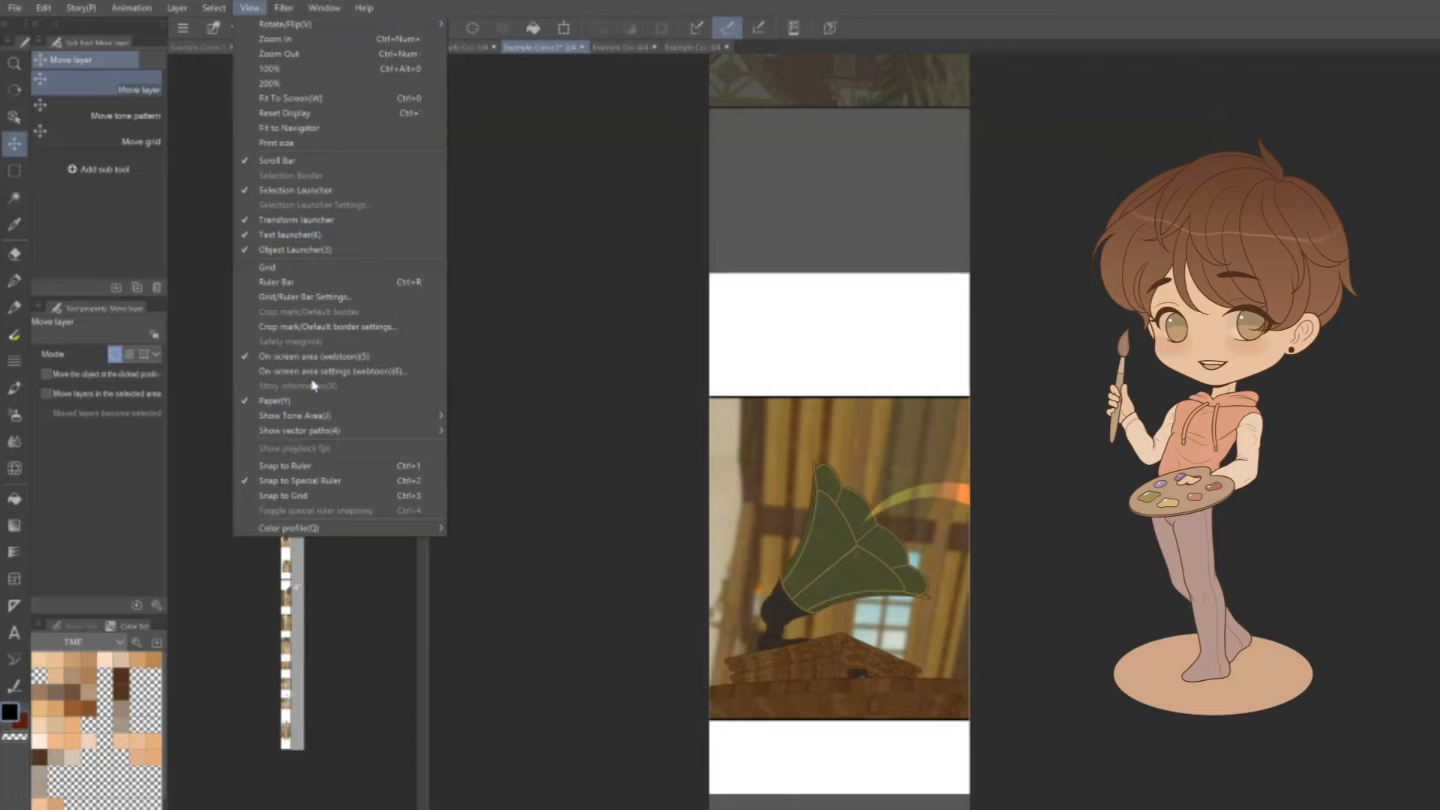
pyautogui.click(339, 361)
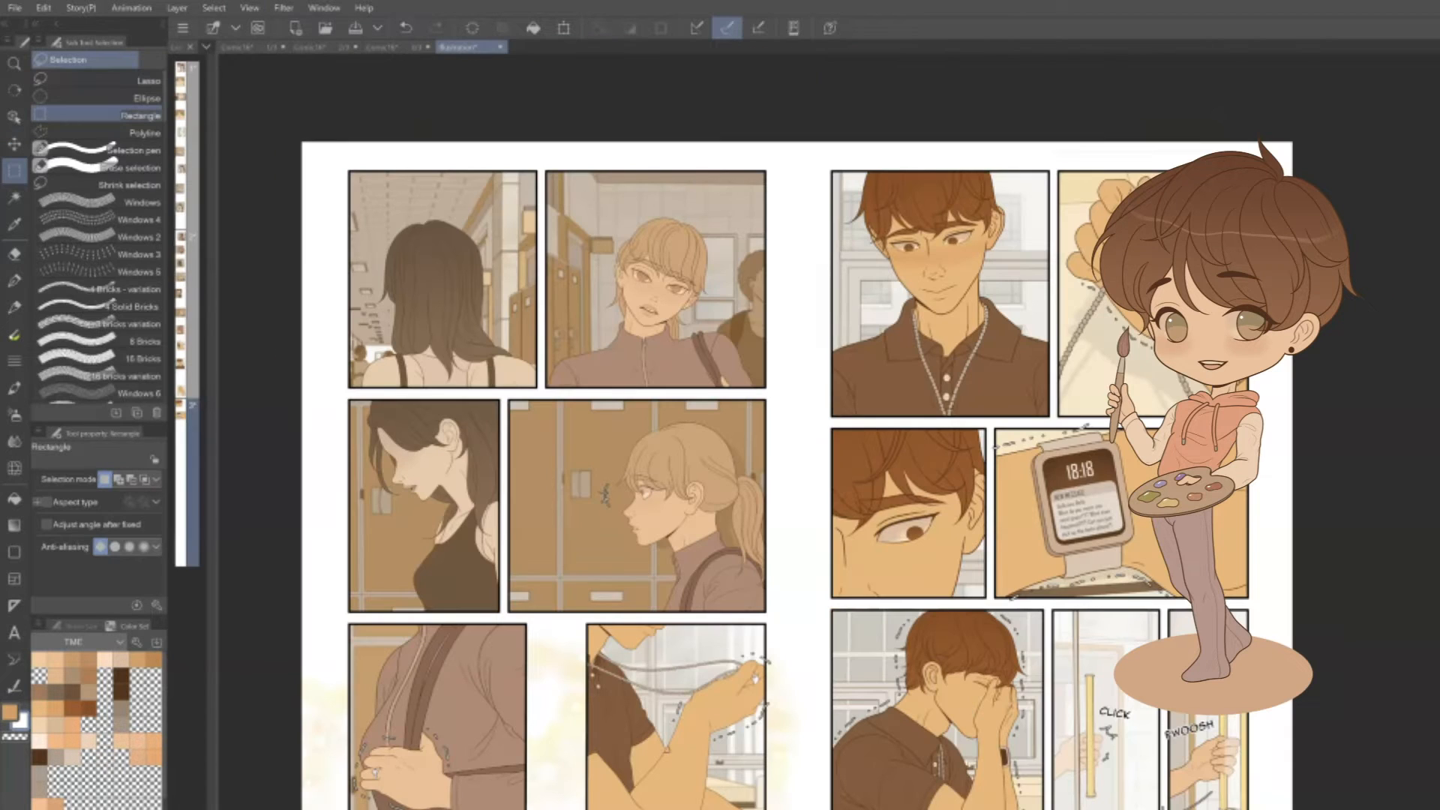
# Paste the panel of the boy covering his face into the webtoon page and place it below the smartwatch panel
pyautogui.click(381, 47)
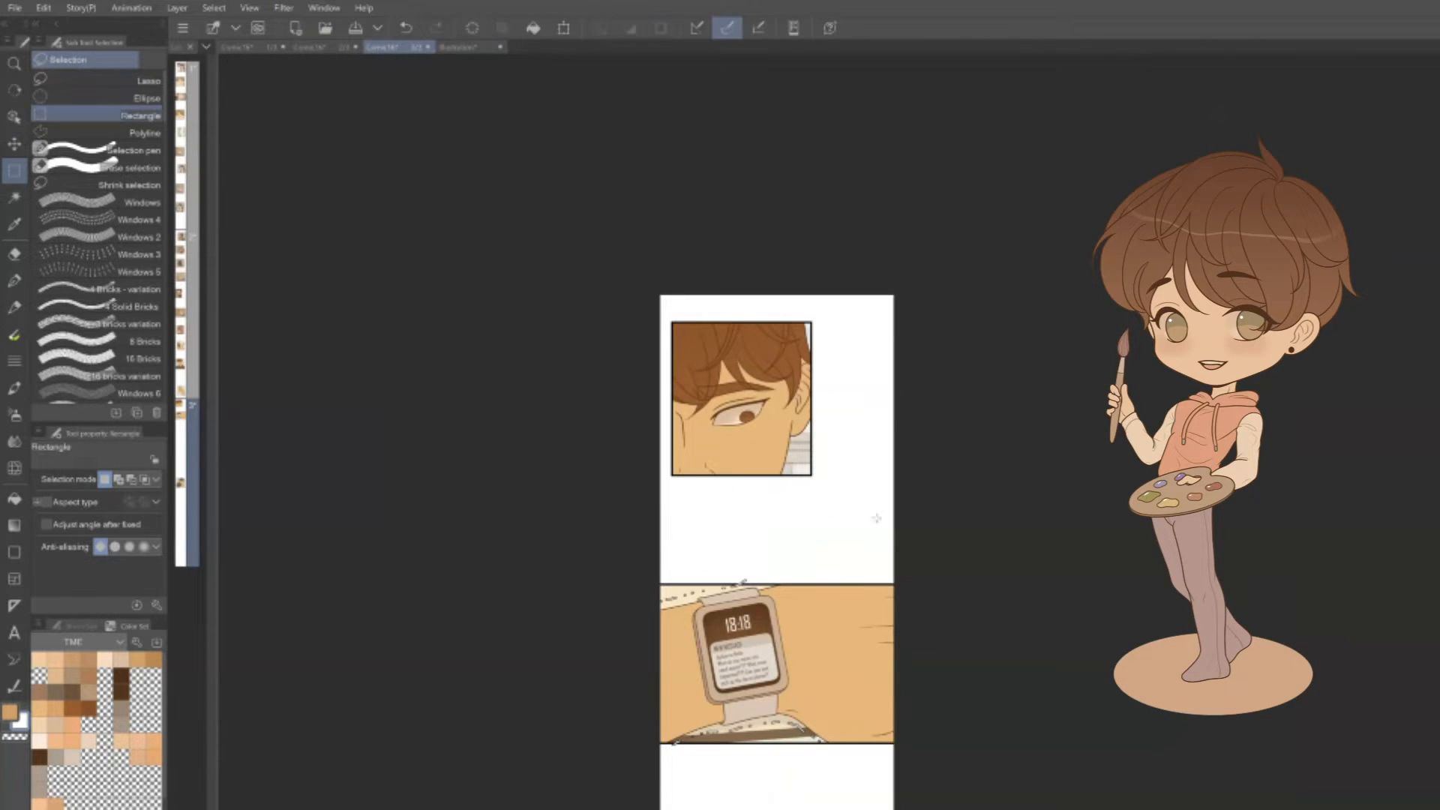
pyautogui.hotkey('ctrl', 'v')
pyautogui.press('k')
pyautogui.moveTo(993, 724); pyautogui.dragTo(1067, 302)
pyautogui.moveTo(863, 780); pyautogui.dragTo(844, 283)
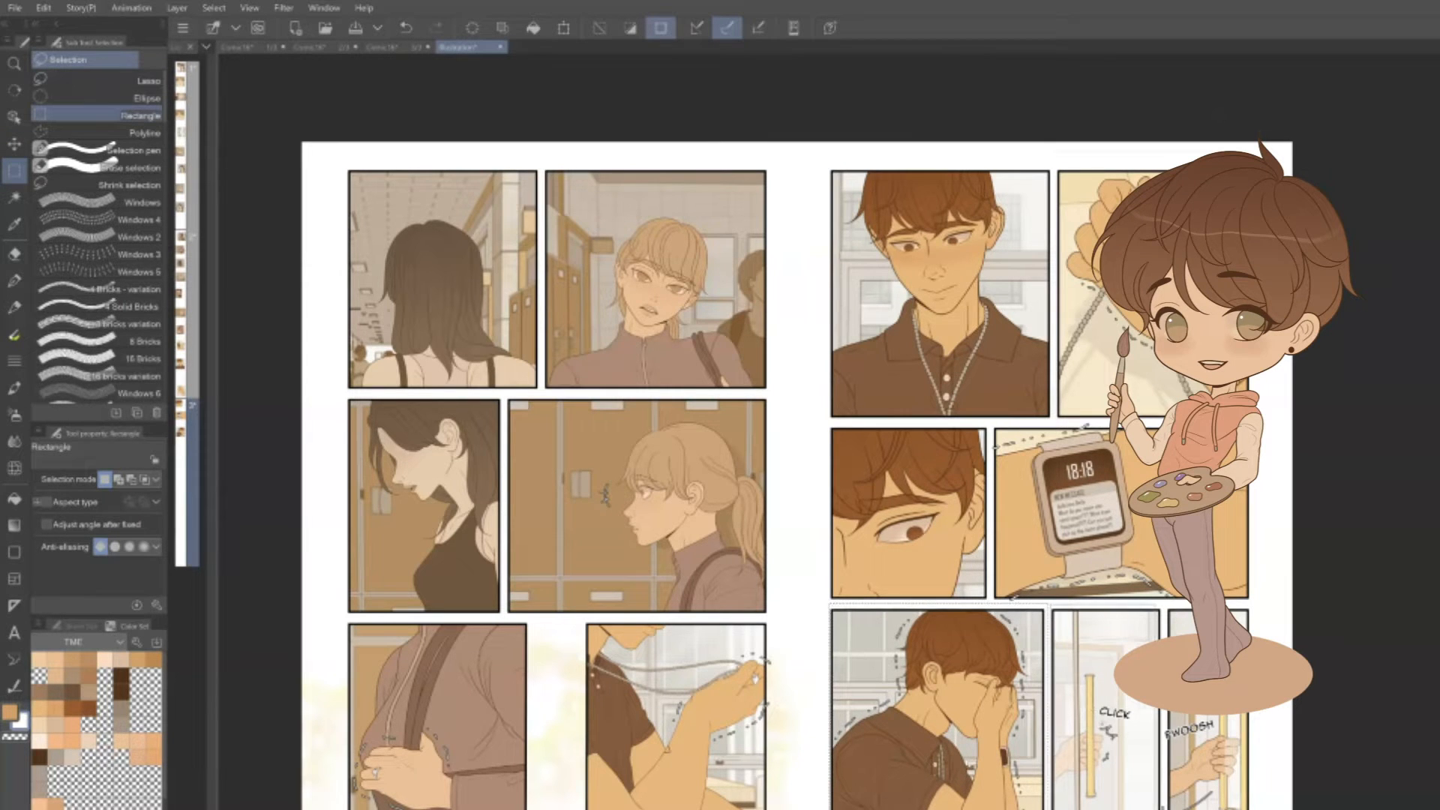
# Copy the "CLICK" door panel from the illustration into the webtoon page and place it below the boy covering his face
pyautogui.moveTo(1051, 604); pyautogui.dragTo(1162, 809)
pyautogui.hotkey('ctrl', 'c')
pyautogui.click(385, 49)
pyautogui.hotkey('ctrl', 'v')
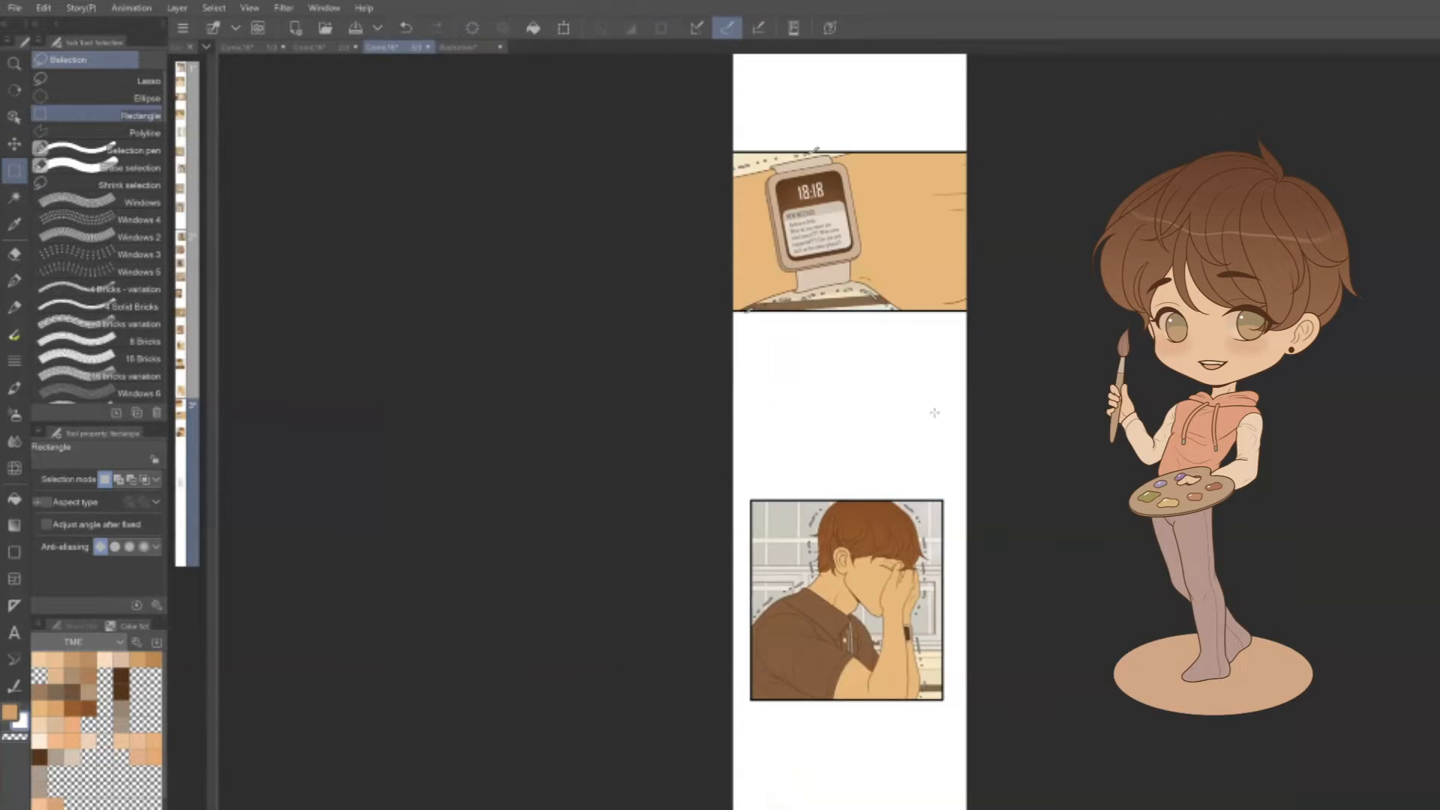
pyautogui.press('k')
pyautogui.moveTo(1043, 803); pyautogui.dragTo(1045, 518)
pyautogui.moveTo(926, 806); pyautogui.dragTo(925, 747)
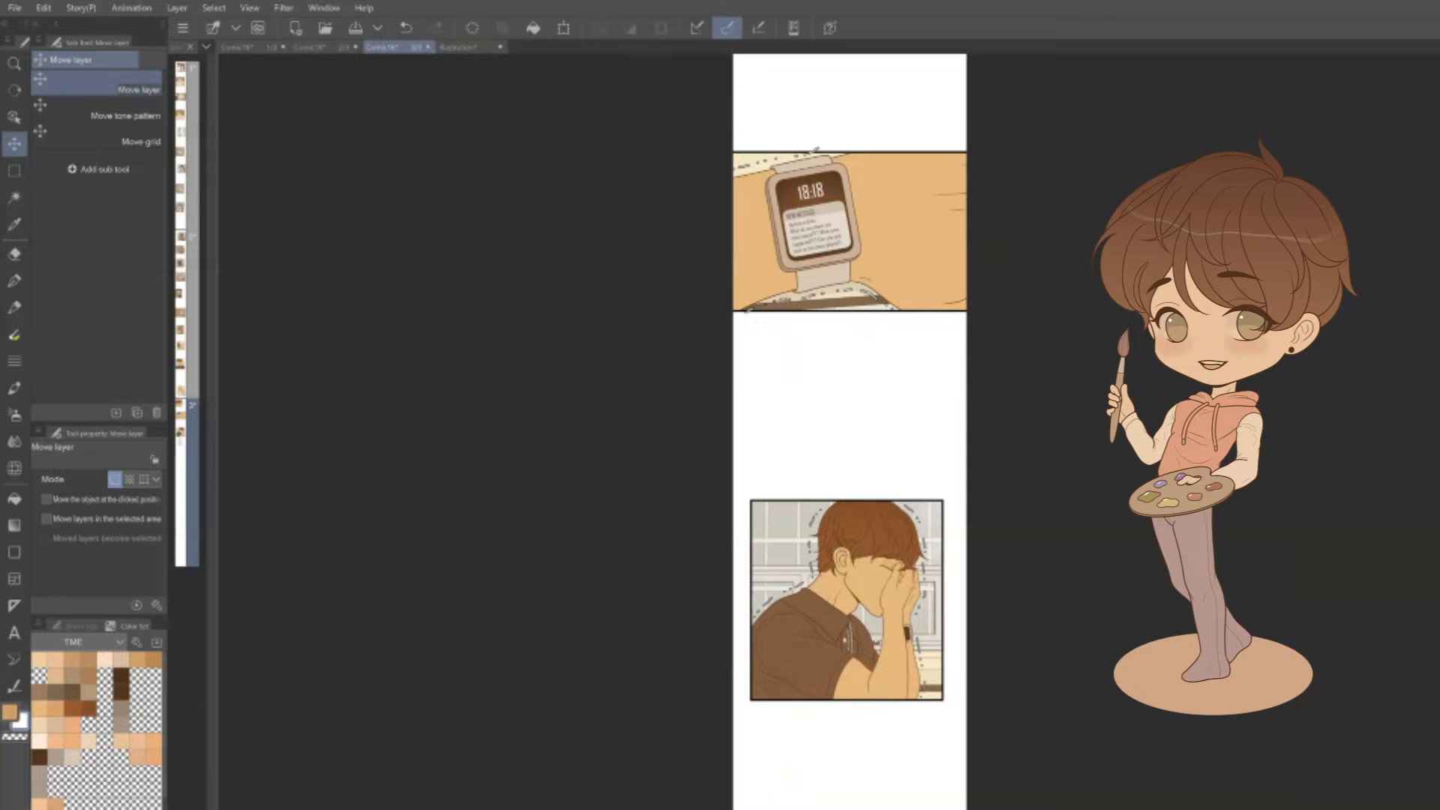
# Copy the "FWOOSH" door panel from the illustration and paste it into the webtoon page
pyautogui.click(456, 47)
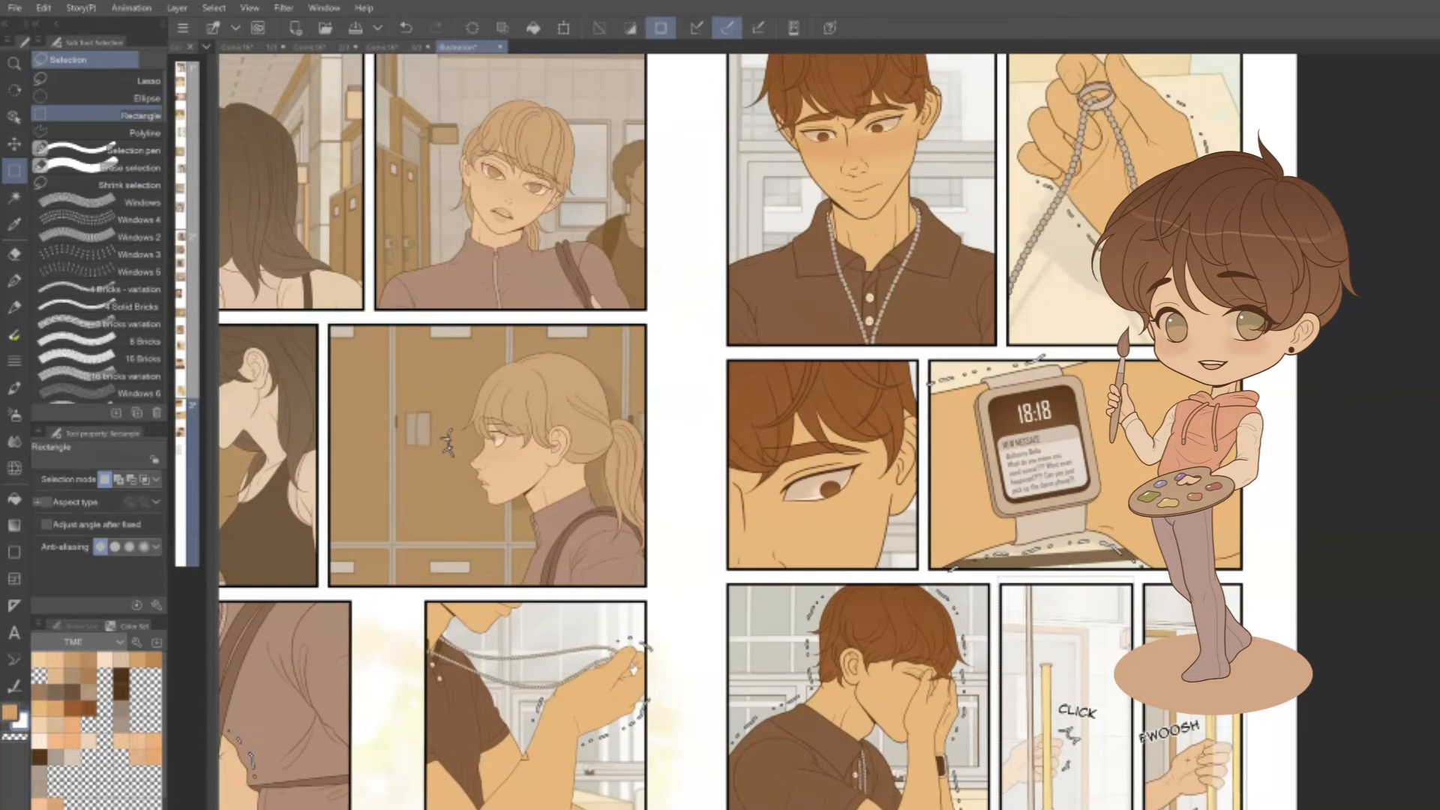
pyautogui.moveTo(1246, 809); pyautogui.dragTo(1134, 579)
pyautogui.click(390, 49)
pyautogui.scroll(-6, 982, 659)
pyautogui.hotkey('ctrl', 'v')
pyautogui.press('k')
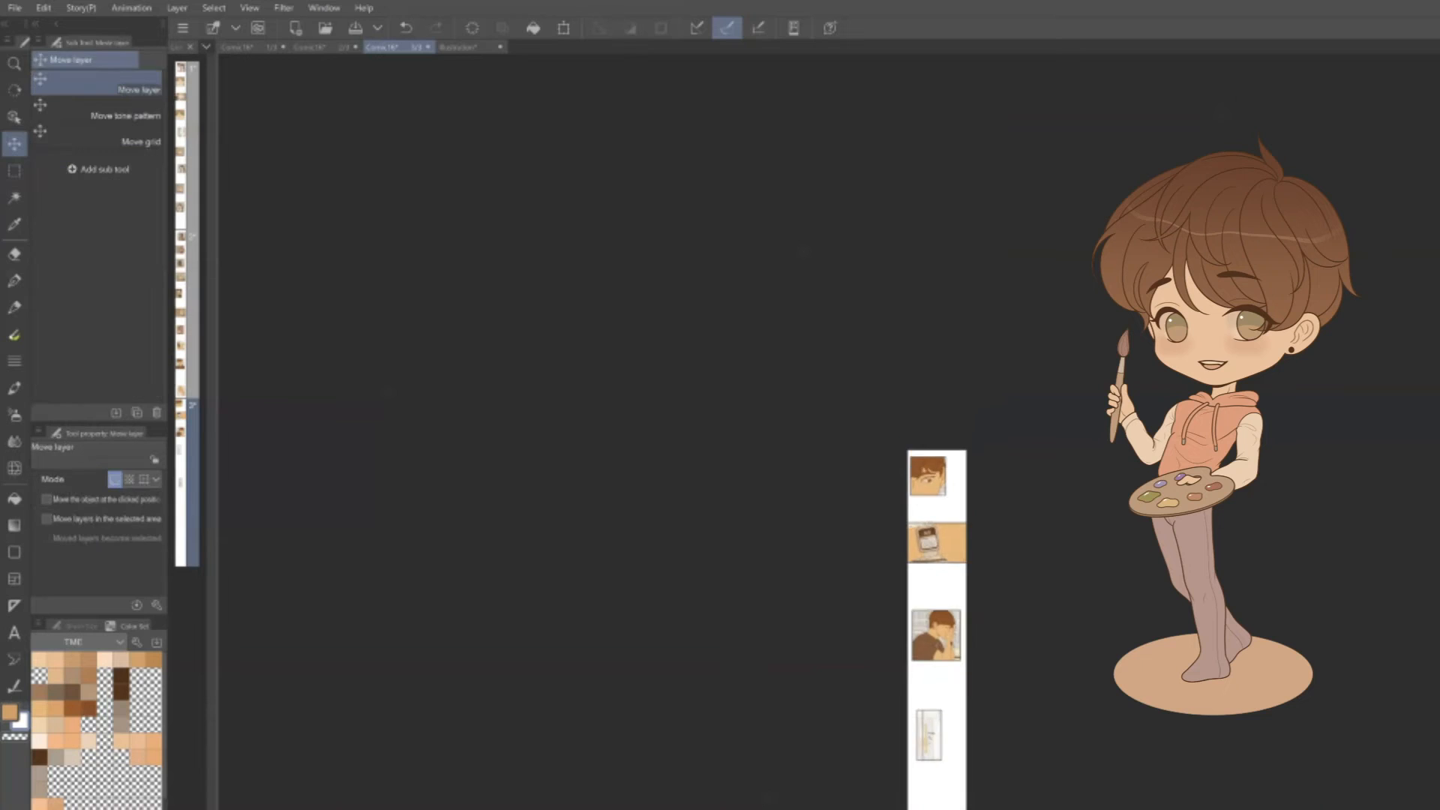
# Space the panels out down the webtoon page, staggering the "CLICK" panel on the left and the "FWOOSH" panel lower on the right
pyautogui.moveTo(993, 664); pyautogui.dragTo(960, 727)
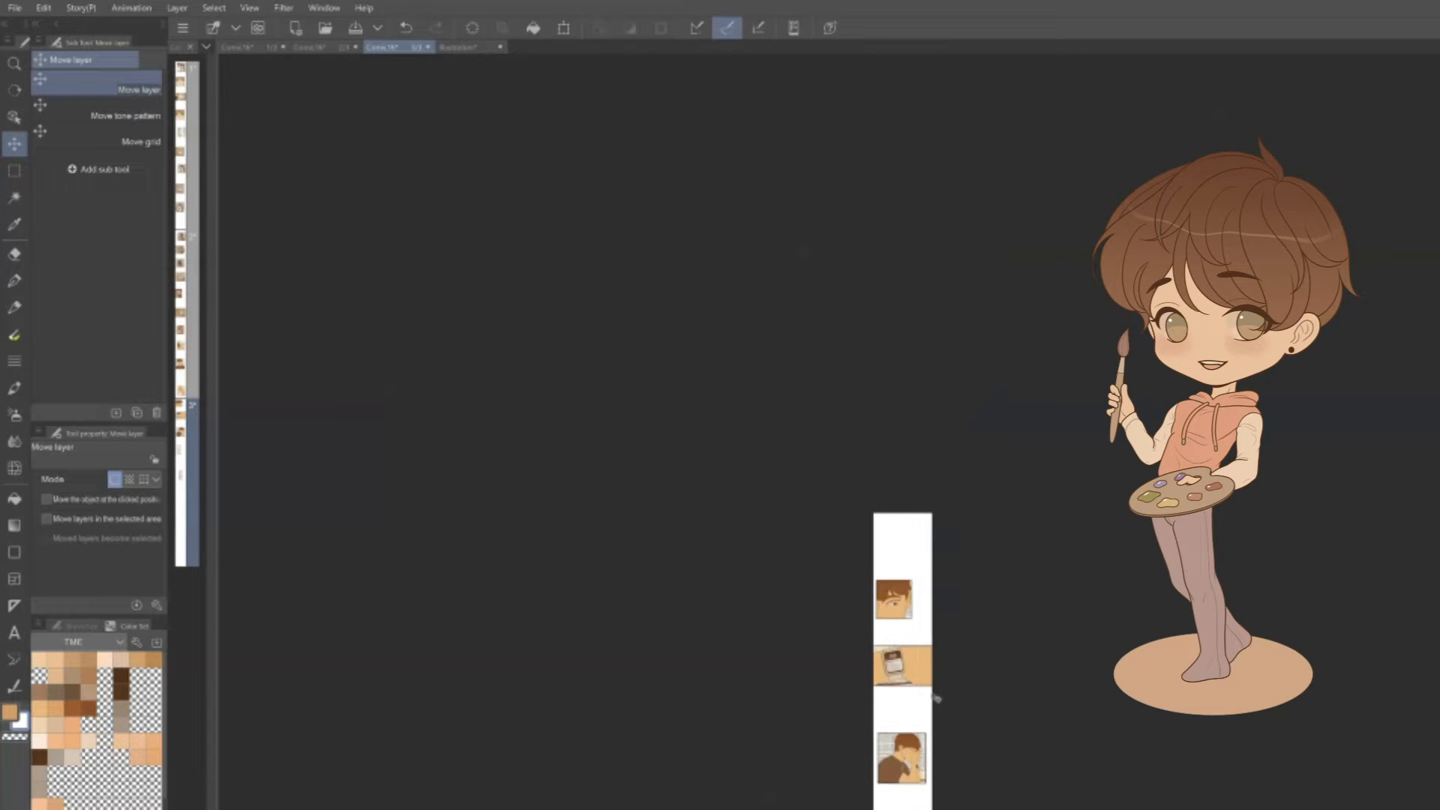
pyautogui.scroll(3, 947, 585)
pyautogui.press('o')
pyautogui.moveTo(838, 539); pyautogui.dragTo(875, 480)
pyautogui.moveTo(945, 662); pyautogui.dragTo(937, 522)
pyautogui.moveTo(870, 395); pyautogui.dragTo(841, 396)
pyautogui.moveTo(890, 487); pyautogui.dragTo(916, 511)
pyautogui.moveTo(937, 794); pyautogui.dragTo(922, 546)
pyautogui.moveTo(892, 408); pyautogui.dragTo(887, 460)
pyautogui.moveTo(885, 775); pyautogui.dragTo(890, 404)
pyautogui.moveTo(817, 538); pyautogui.dragTo(806, 601)
pyautogui.moveTo(885, 776); pyautogui.dragTo(863, 598)
pyautogui.moveTo(816, 761); pyautogui.dragTo(860, 528)
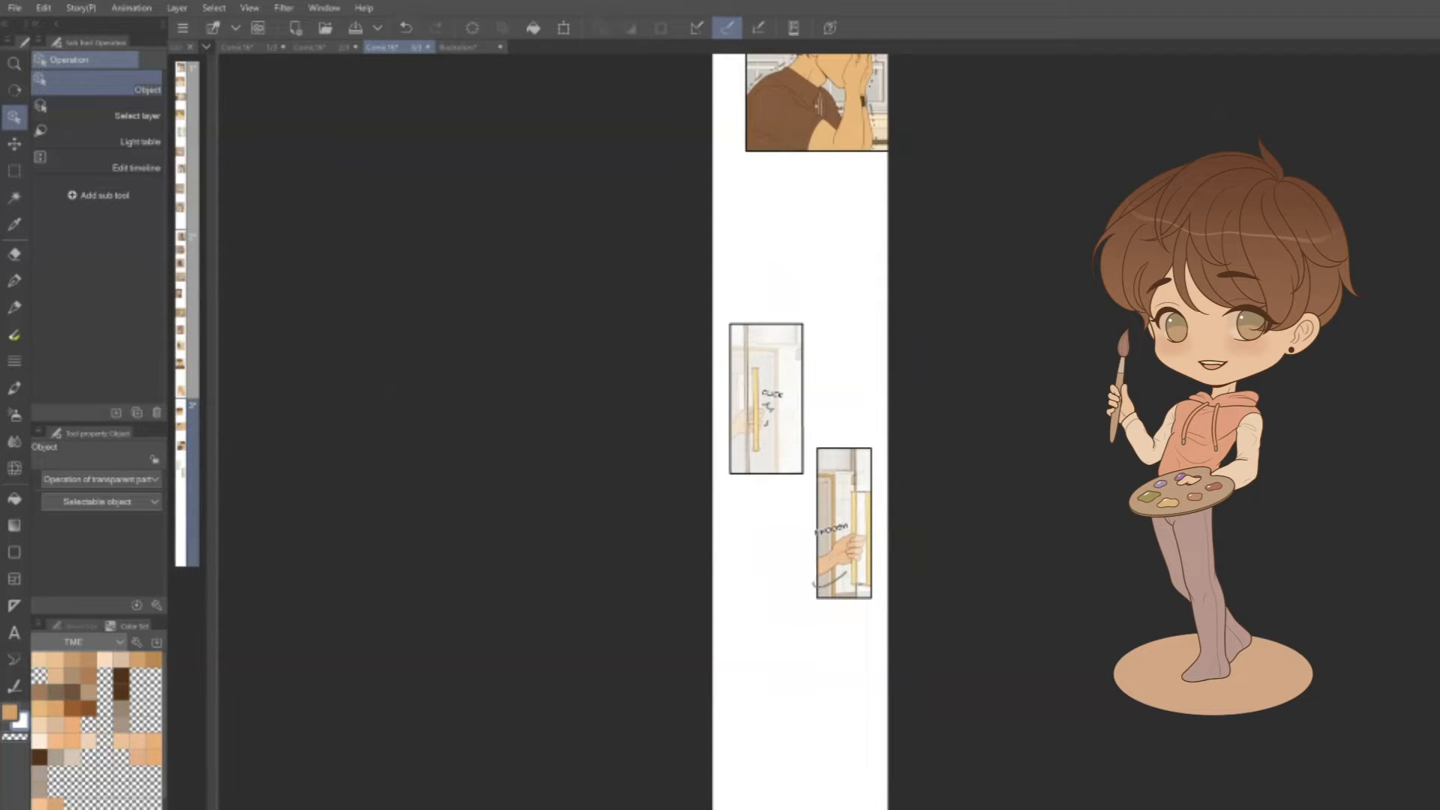
pyautogui.scroll(1, 893, 461)
pyautogui.moveTo(980, 547); pyautogui.dragTo(988, 572)
pyautogui.moveTo(850, 557); pyautogui.dragTo(854, 556)
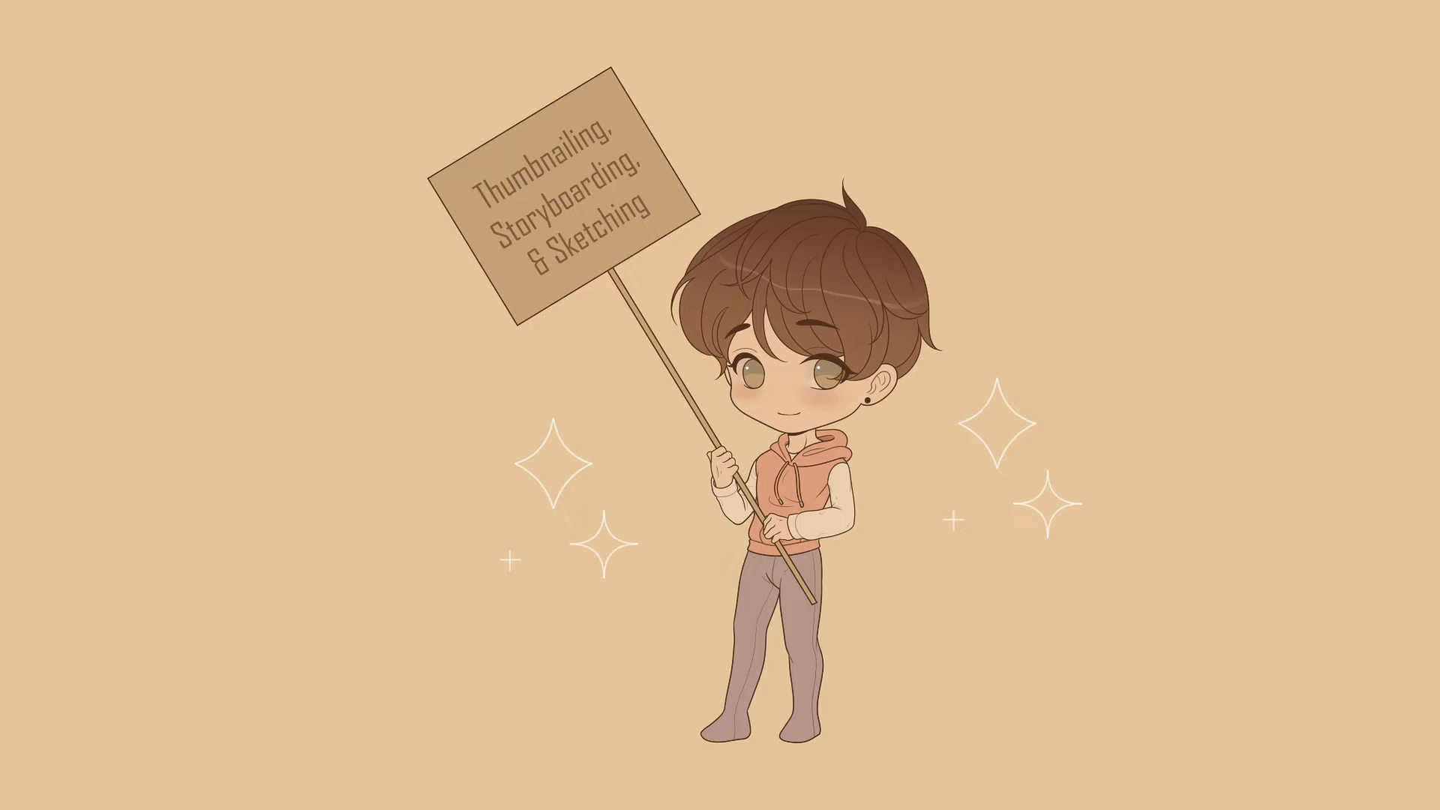
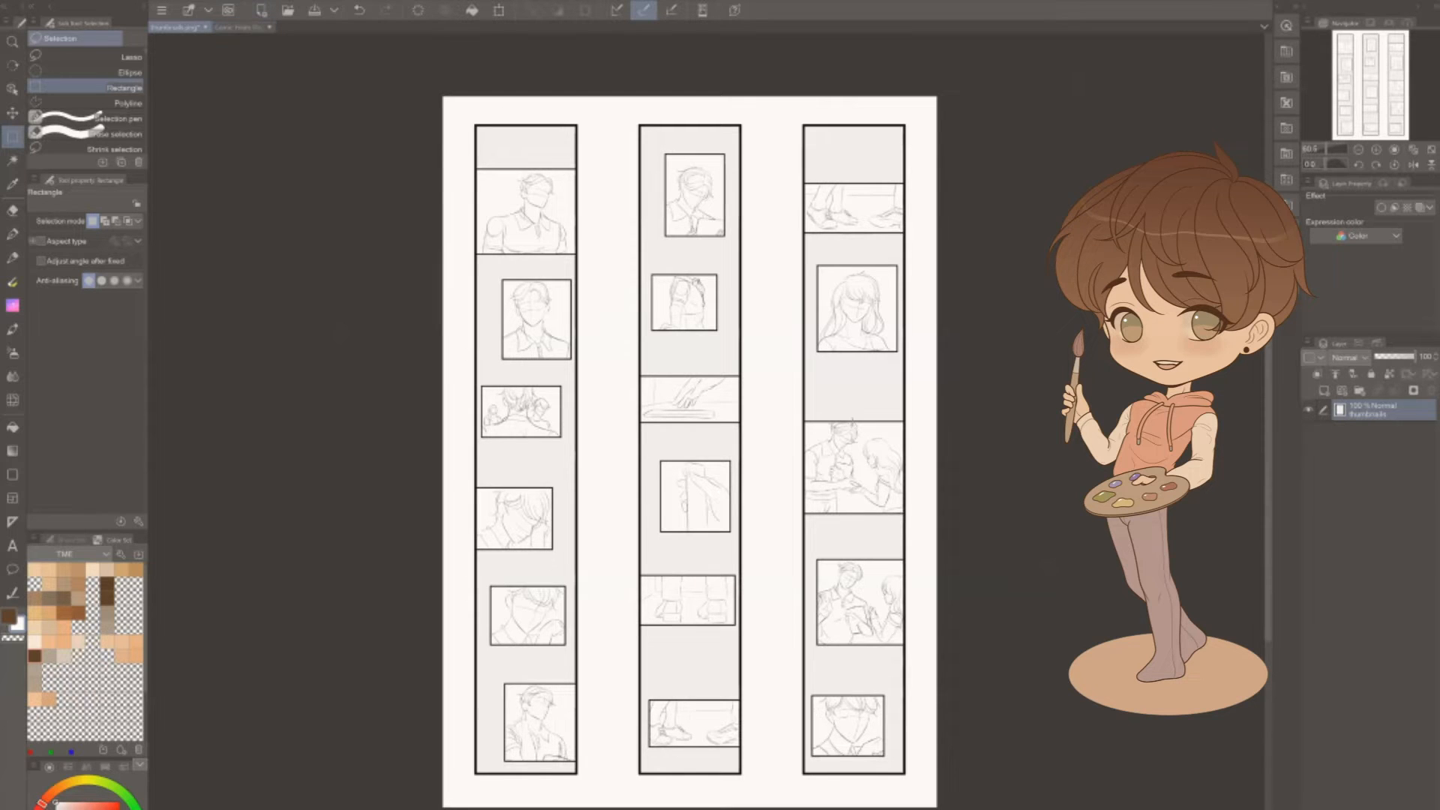
# Switch to the comic made from thumbnails and scale its thumbnail panels up together to span the canvas width
pyautogui.hotkey('ctrl', 'v')
pyautogui.hotkey('ctrl', 'z')
pyautogui.click(239, 27)
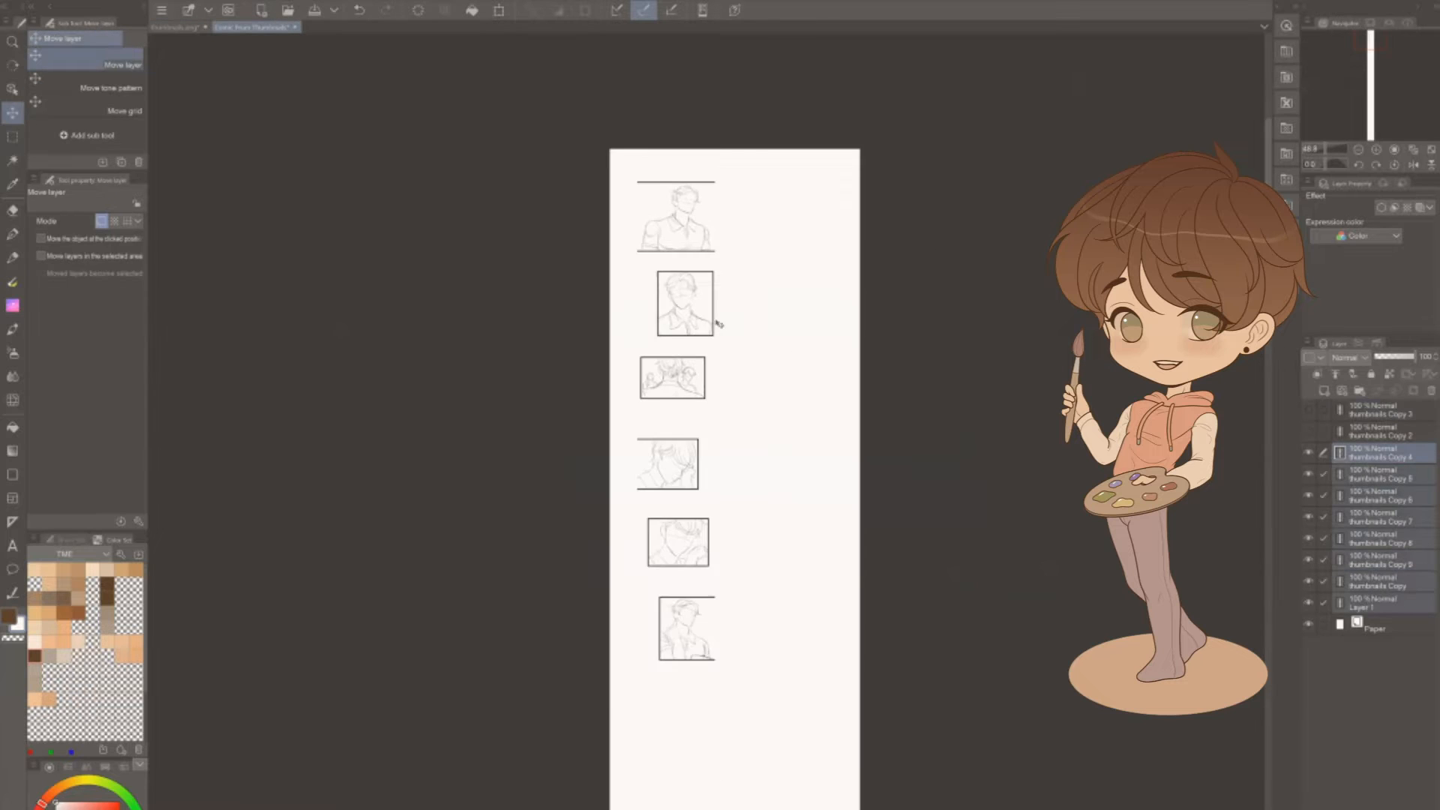
pyautogui.hotkey('ctrl', 't')
pyautogui.moveTo(682, 309); pyautogui.dragTo(673, 309)
pyautogui.scroll(-3, 672, 309)
pyautogui.moveTo(804, 579); pyautogui.dragTo(691, 311)
pyautogui.moveTo(567, 231); pyautogui.dragTo(742, 803)
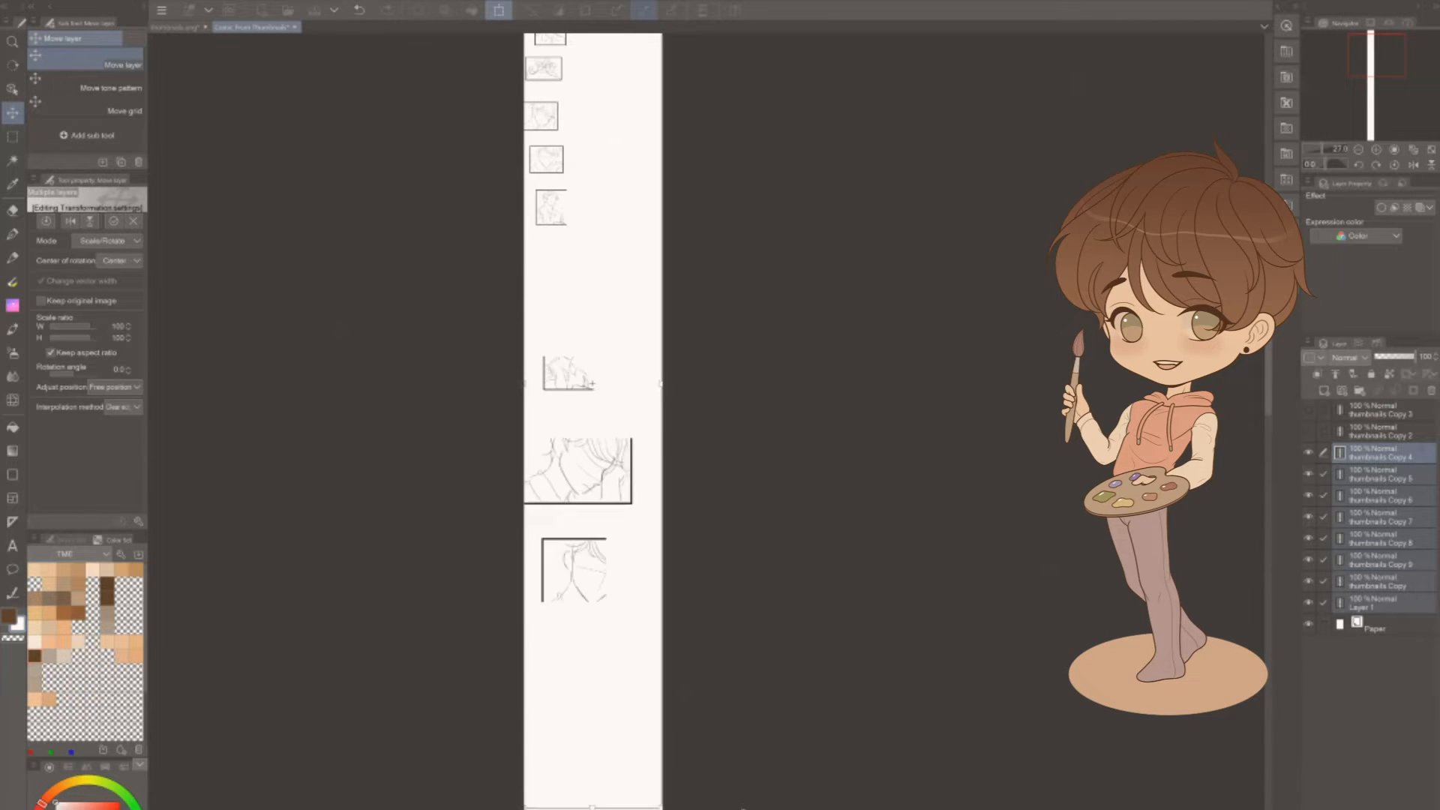
pyautogui.press('Return')
pyautogui.scroll(-2, 858, 405)
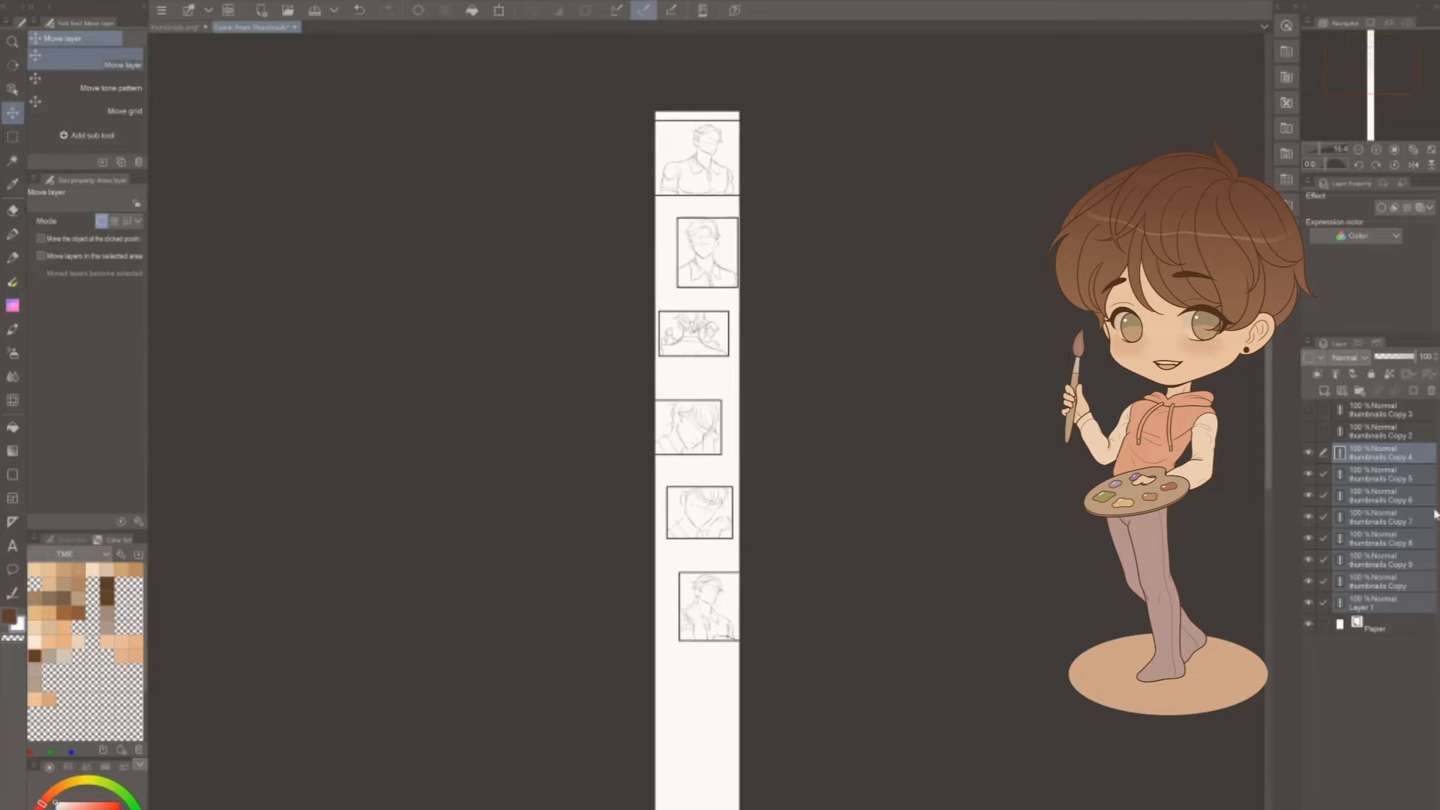
# Exclude Layer 1 and the thumbnails Copy layer from the selection, and spread the thumbnail panels further apart down the canvas
pyautogui.keyDown('ctrl'); pyautogui.click(1387, 598); pyautogui.keyUp('ctrl')
pyautogui.keyDown('ctrl'); pyautogui.click(1382, 579); pyautogui.keyUp('ctrl')
pyautogui.moveTo(714, 213); pyautogui.dragTo(744, 713)
pyautogui.scroll(3, 684, 140)
pyautogui.scroll(1, 735, 582)
pyautogui.scroll(2, 713, 661)
pyautogui.press('o')
pyautogui.moveTo(694, 609); pyautogui.dragTo(696, 200)
pyautogui.moveTo(800, 623); pyautogui.dragTo(800, 310)
pyautogui.moveTo(773, 531); pyautogui.dragTo(768, 255)
pyautogui.moveTo(738, 623); pyautogui.dragTo(733, 364)
pyautogui.moveTo(724, 507); pyautogui.dragTo(711, 350)
pyautogui.scroll(2, 701, 406)
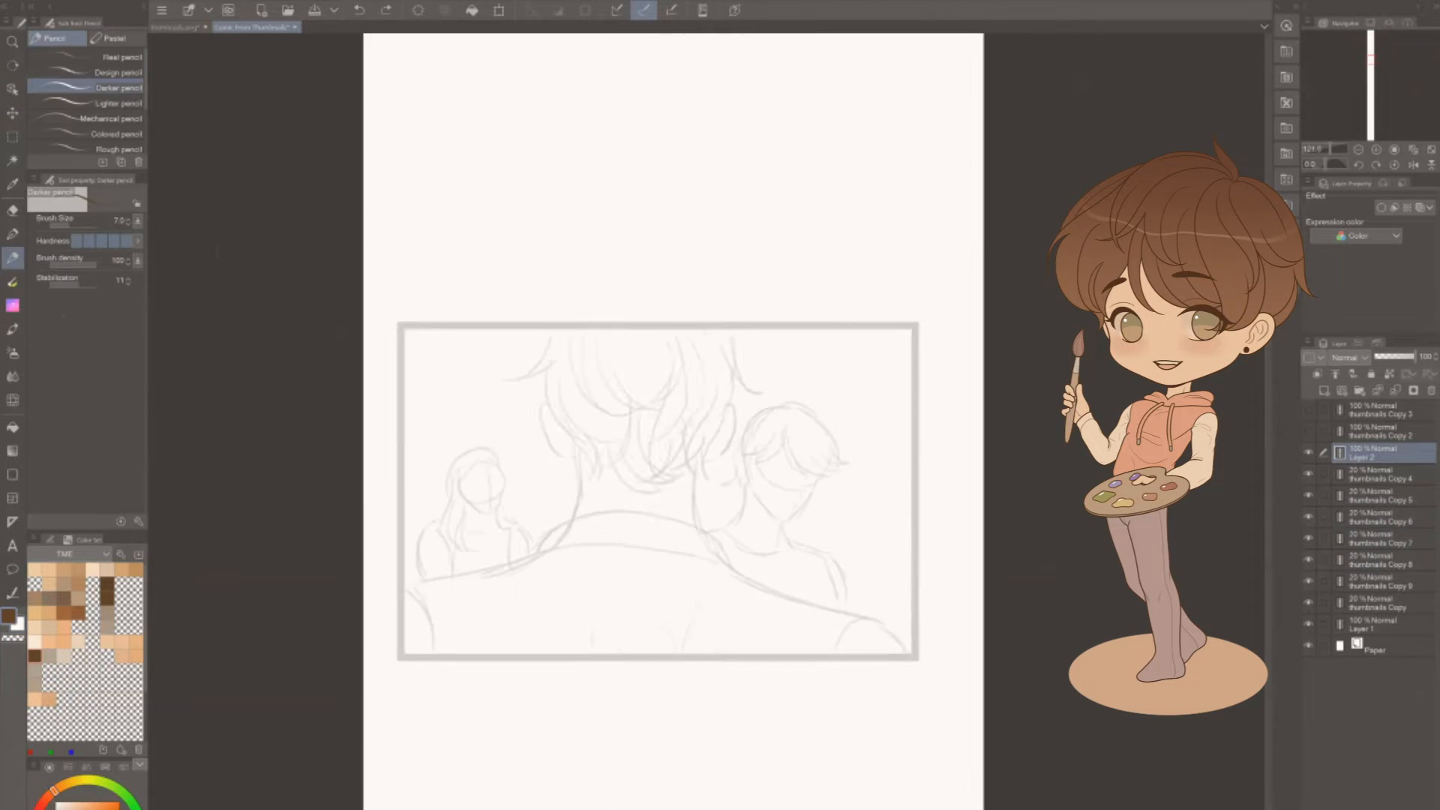
# Sketch the hair, ears and neck of the foreground figure seen from behind with the Darker pencil over the faded thumbnail
pyautogui.scroll(2, 645, 450)
pyautogui.moveTo(542, 274); pyautogui.dragTo(600, 378)
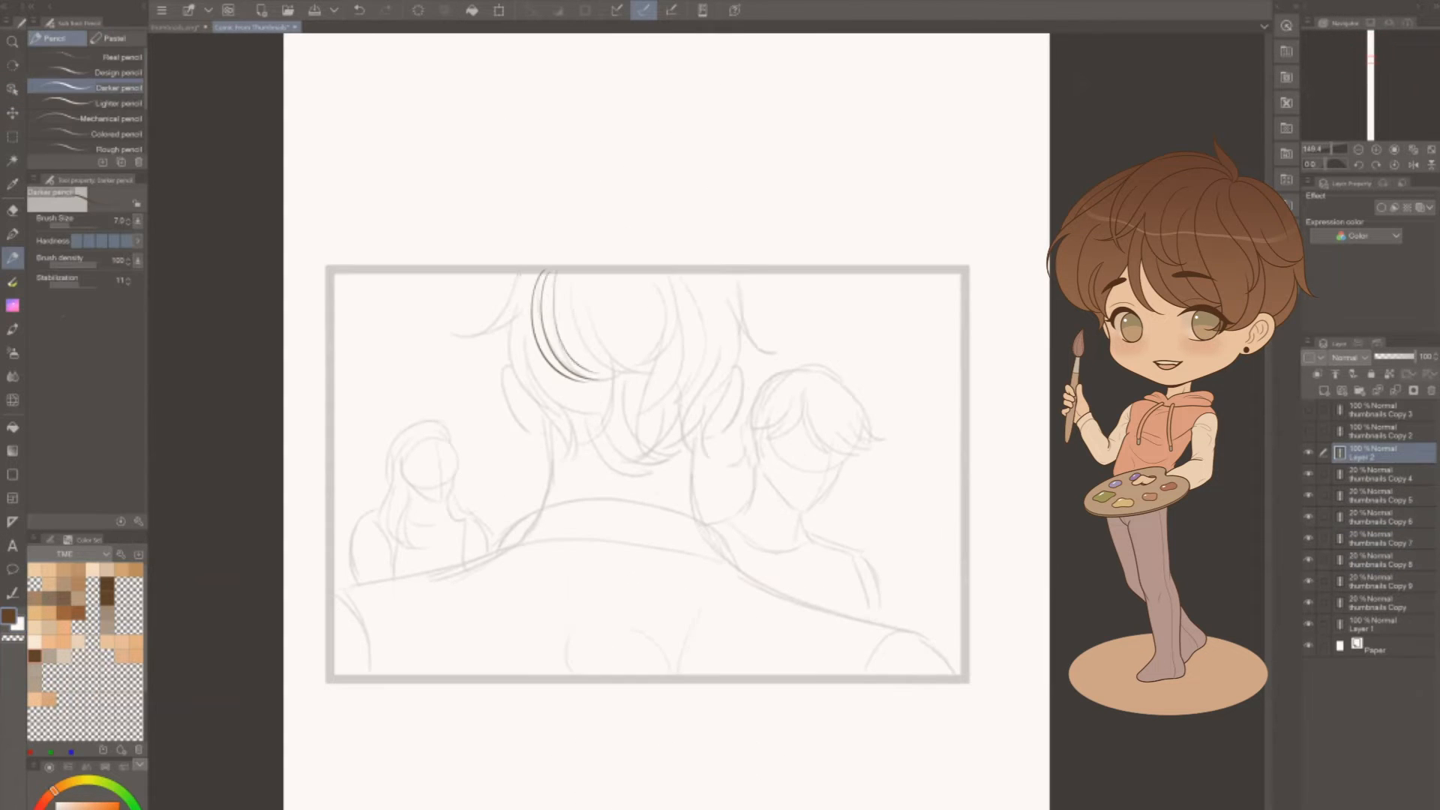
pyautogui.moveTo(517, 273); pyautogui.dragTo(448, 326)
pyautogui.moveTo(515, 303)
pyautogui.mouseDown()
pyautogui.moveTo(573, 406)
pyautogui.moveTo(553, 452)
pyautogui.moveTo(629, 458)
pyautogui.mouseUp()
pyautogui.moveTo(627, 409); pyautogui.dragTo(616, 487)
pyautogui.moveTo(651, 432); pyautogui.dragTo(675, 462)
pyautogui.moveTo(728, 279); pyautogui.dragTo(777, 358)
pyautogui.moveTo(749, 330); pyautogui.dragTo(717, 436)
pyautogui.moveTo(705, 382); pyautogui.dragTo(670, 445)
pyautogui.moveTo(695, 376); pyautogui.dragTo(651, 437)
pyautogui.moveTo(650, 436); pyautogui.dragTo(674, 479)
pyautogui.moveTo(567, 280); pyautogui.dragTo(616, 372)
pyautogui.moveTo(552, 454); pyautogui.dragTo(535, 510)
pyautogui.moveTo(694, 435); pyautogui.dragTo(696, 511)
pyautogui.moveTo(585, 442); pyautogui.dragTo(626, 489)
pyautogui.moveTo(632, 463); pyautogui.dragTo(647, 493)
pyautogui.moveTo(703, 421); pyautogui.dragTo(695, 442)
# Sketch the foreground figure's collar, shoulders and sleeve seams over the thumbnail
pyautogui.moveTo(534, 511); pyautogui.dragTo(713, 531)
pyautogui.moveTo(502, 551); pyautogui.dragTo(748, 570)
pyautogui.moveTo(378, 581); pyautogui.dragTo(504, 546)
pyautogui.moveTo(332, 592); pyautogui.dragTo(409, 574)
pyautogui.moveTo(375, 615); pyautogui.dragTo(396, 675)
pyautogui.moveTo(747, 570); pyautogui.dragTo(950, 668)
pyautogui.moveTo(837, 675); pyautogui.dragTo(900, 621)
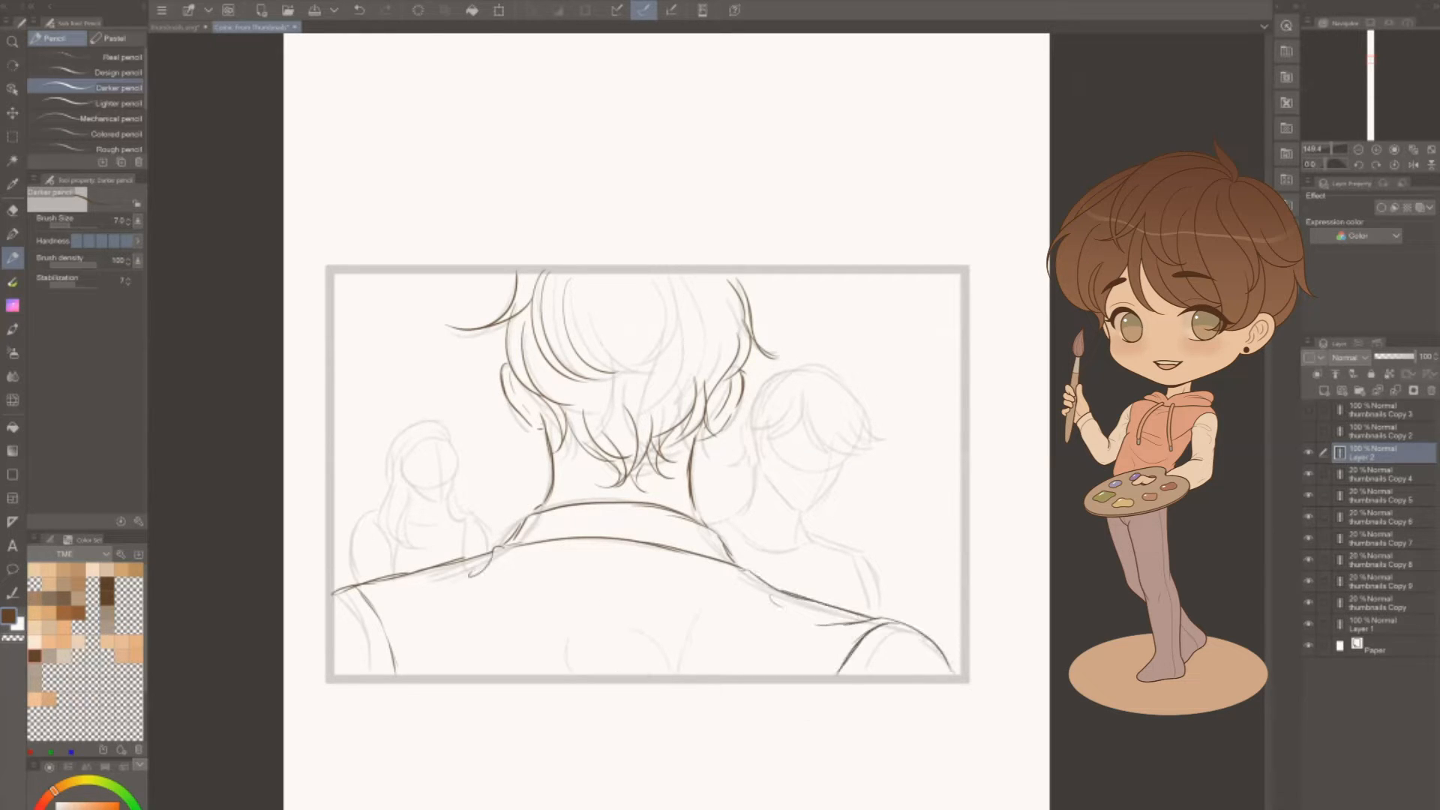
# Add fold lines on the foreground figure's back and sketch the window frame and sill behind him
pyautogui.moveTo(559, 633); pyautogui.dragTo(647, 609)
pyautogui.moveTo(650, 648); pyautogui.dragTo(651, 680)
pyautogui.moveTo(600, 375); pyautogui.dragTo(539, 379)
pyautogui.moveTo(644, 450); pyautogui.dragTo(639, 522)
pyautogui.moveTo(642, 517)
pyautogui.mouseDown()
pyautogui.moveTo(915, 574)
pyautogui.moveTo(897, 551)
pyautogui.mouseUp()
pyautogui.moveTo(862, 278); pyautogui.dragTo(855, 509)
pyautogui.moveTo(884, 283); pyautogui.dragTo(885, 551)
pyautogui.moveTo(854, 466); pyautogui.dragTo(855, 525)
# Sketch the face outline and hair of the background boy facing the foreground figure
pyautogui.moveTo(750, 398)
pyautogui.mouseDown()
pyautogui.moveTo(735, 472)
pyautogui.moveTo(750, 450)
pyautogui.mouseUp()
pyautogui.moveTo(727, 412); pyautogui.dragTo(691, 465)
pyautogui.moveTo(735, 369); pyautogui.dragTo(672, 442)
pyautogui.moveTo(688, 427); pyautogui.dragTo(679, 461)
pyautogui.moveTo(746, 368); pyautogui.dragTo(810, 423)
pyautogui.moveTo(795, 416); pyautogui.dragTo(814, 459)
pyautogui.moveTo(764, 377); pyautogui.dragTo(797, 432)
pyautogui.moveTo(729, 373); pyautogui.dragTo(704, 430)
pyautogui.moveTo(600, 376); pyautogui.dragTo(566, 369)
# Erase the window sill line crossing the background boy and sketch his neck and shirt collar
pyautogui.press('e')
pyautogui.moveTo(650, 512)
pyautogui.mouseDown()
pyautogui.moveTo(726, 537)
pyautogui.moveTo(700, 536)
pyautogui.mouseUp()
pyautogui.press('p')
pyautogui.scroll(1, 720, 545)
pyautogui.moveTo(631, 433); pyautogui.dragTo(668, 548)
pyautogui.moveTo(613, 502)
pyautogui.mouseDown()
pyautogui.moveTo(686, 557)
pyautogui.moveTo(741, 542)
pyautogui.mouseUp()
pyautogui.moveTo(645, 544); pyautogui.dragTo(675, 570)
pyautogui.moveTo(585, 492); pyautogui.dragTo(641, 571)
pyautogui.moveTo(666, 553); pyautogui.dragTo(694, 568)
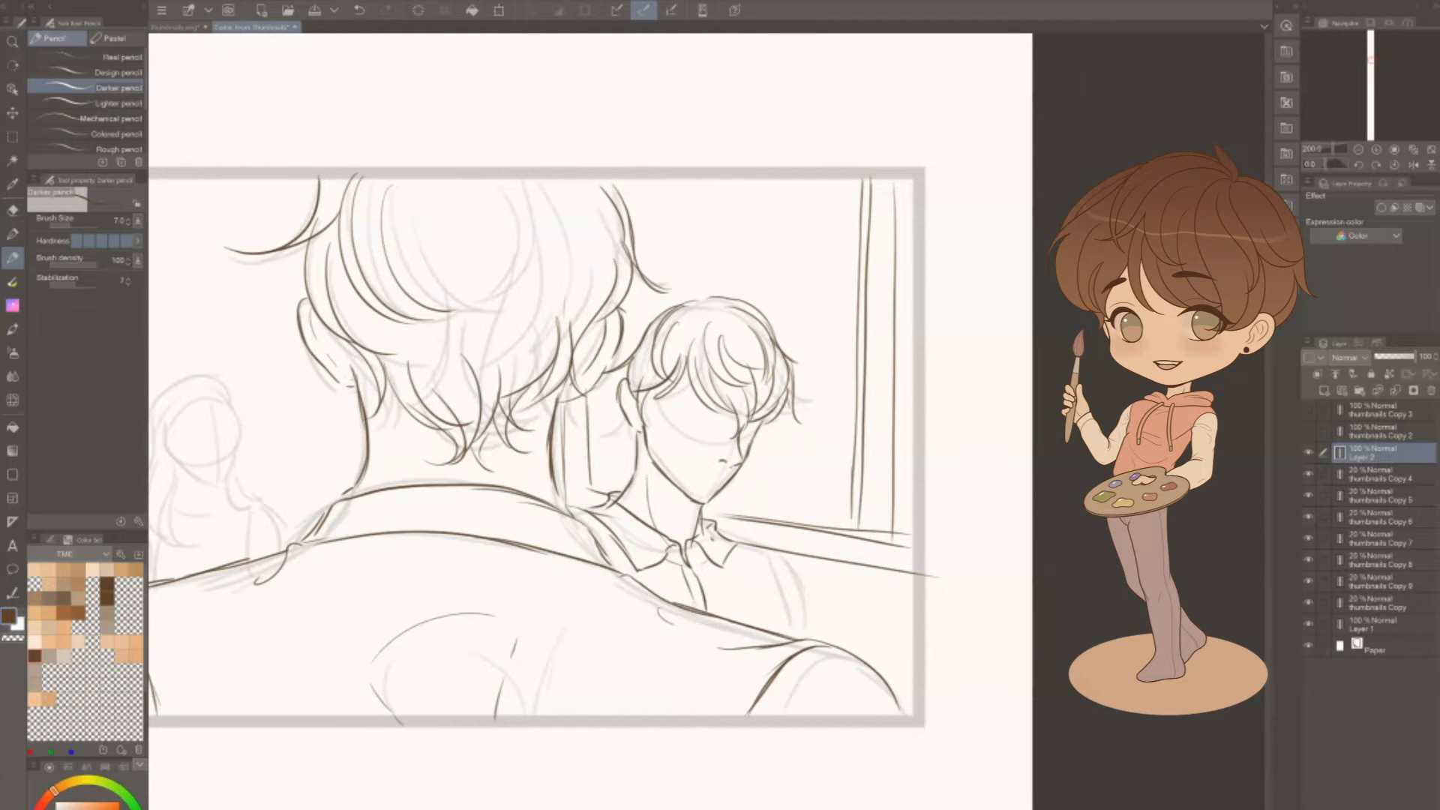
# Refine the background boy's sketch and erase the upper window lines where the speech balloon sits
pyautogui.moveTo(737, 477); pyautogui.dragTo(766, 655)
pyautogui.moveTo(708, 433)
pyautogui.mouseDown()
pyautogui.moveTo(679, 483)
pyautogui.moveTo(748, 432)
pyautogui.mouseUp()
pyautogui.moveTo(755, 435)
pyautogui.mouseDown()
pyautogui.moveTo(832, 448)
pyautogui.moveTo(785, 329)
pyautogui.moveTo(780, 416)
pyautogui.mouseUp()
pyautogui.press('e')
pyautogui.moveTo(895, 357); pyautogui.dragTo(893, 461)
pyautogui.moveTo(923, 364); pyautogui.dragTo(923, 473)
pyautogui.press('p')
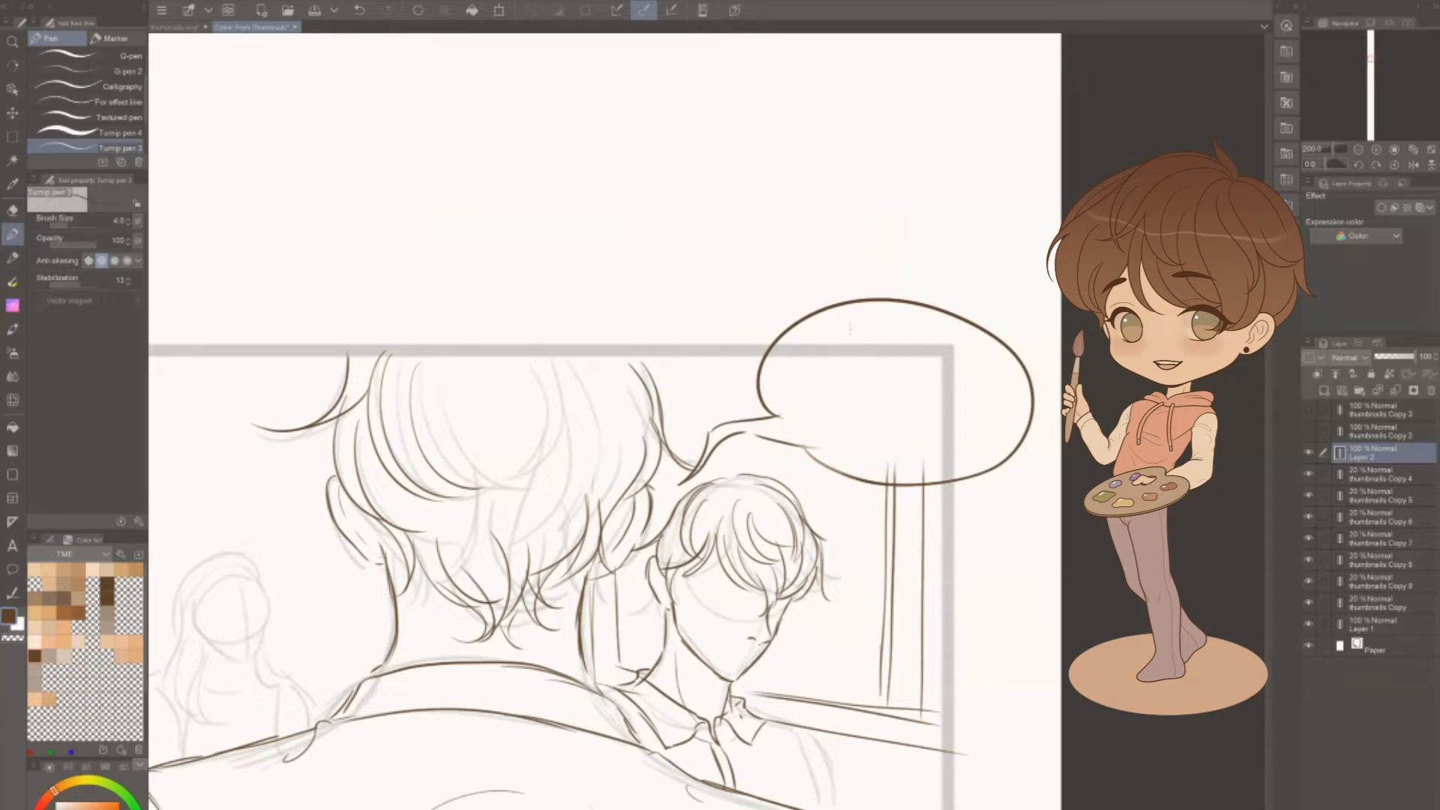
# Hand-letter the speech balloon and add finishing strokes to the sketch around the background boy
pyautogui.press('p')
pyautogui.moveTo(813, 375); pyautogui.dragTo(843, 373)
pyautogui.moveTo(943, 705); pyautogui.dragTo(960, 474)
pyautogui.moveTo(769, 480)
pyautogui.mouseDown()
pyautogui.moveTo(813, 496)
pyautogui.moveTo(870, 575)
pyautogui.mouseUp()
pyautogui.moveTo(854, 561); pyautogui.dragTo(840, 585)
pyautogui.moveTo(844, 517); pyautogui.dragTo(844, 601)
pyautogui.moveTo(774, 438); pyautogui.dragTo(788, 433)
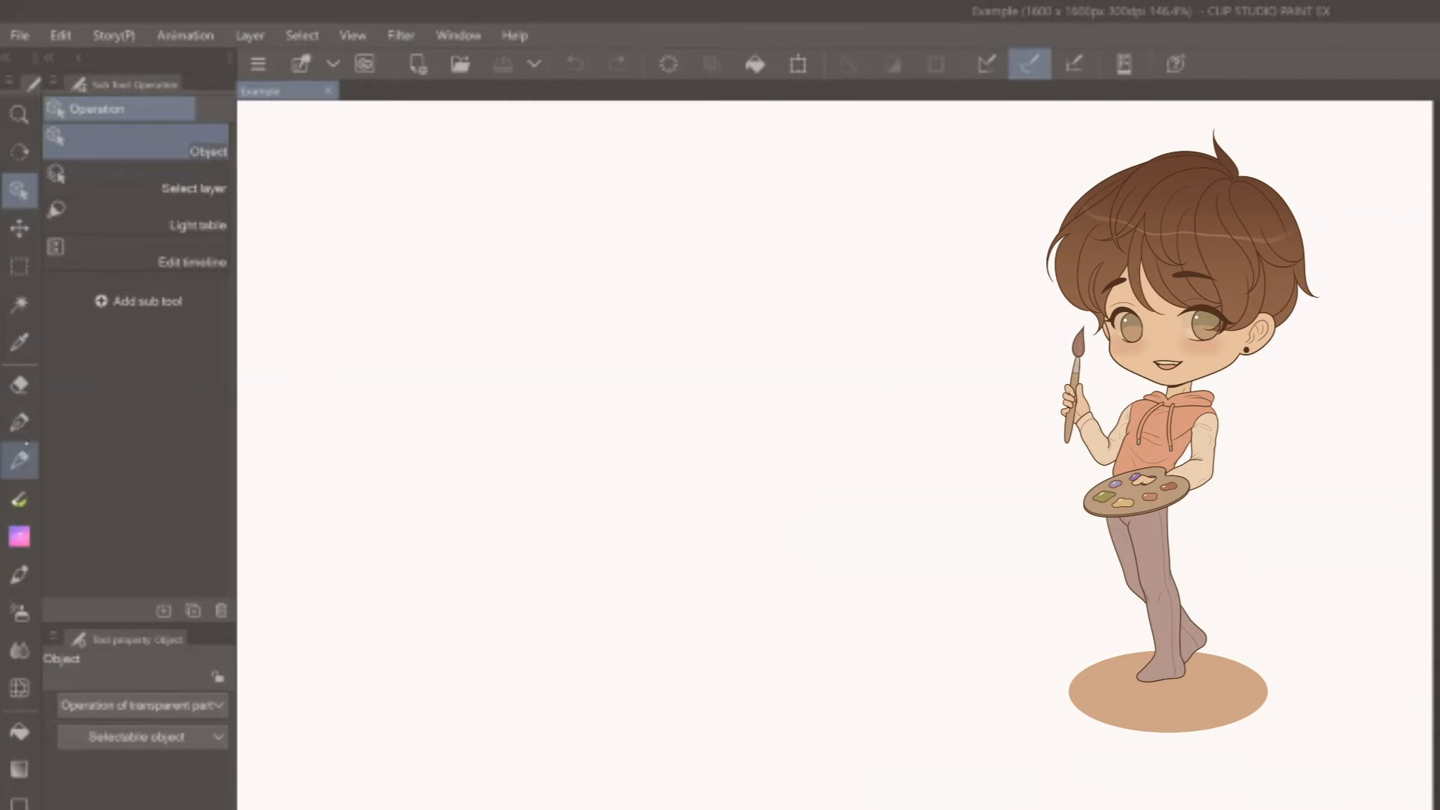
# Draw a zigzag test stroke on the Example canvas with the Darker pencil
pyautogui.click(21, 459)
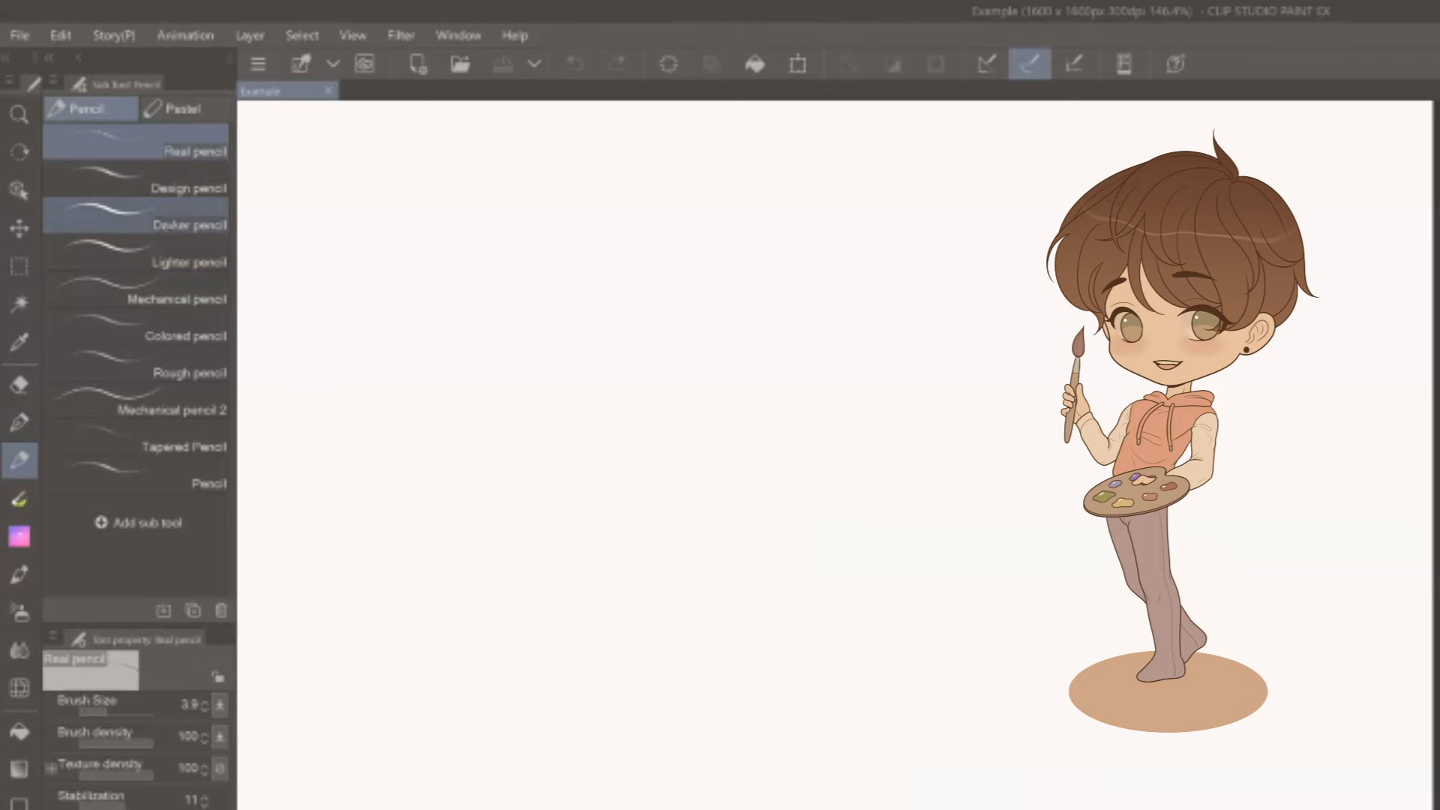
pyautogui.click(135, 216)
pyautogui.moveTo(284, 185)
pyautogui.mouseDown()
pyautogui.moveTo(368, 144)
pyautogui.moveTo(396, 177)
pyautogui.moveTo(510, 187)
pyautogui.moveTo(471, 249)
pyautogui.mouseUp()
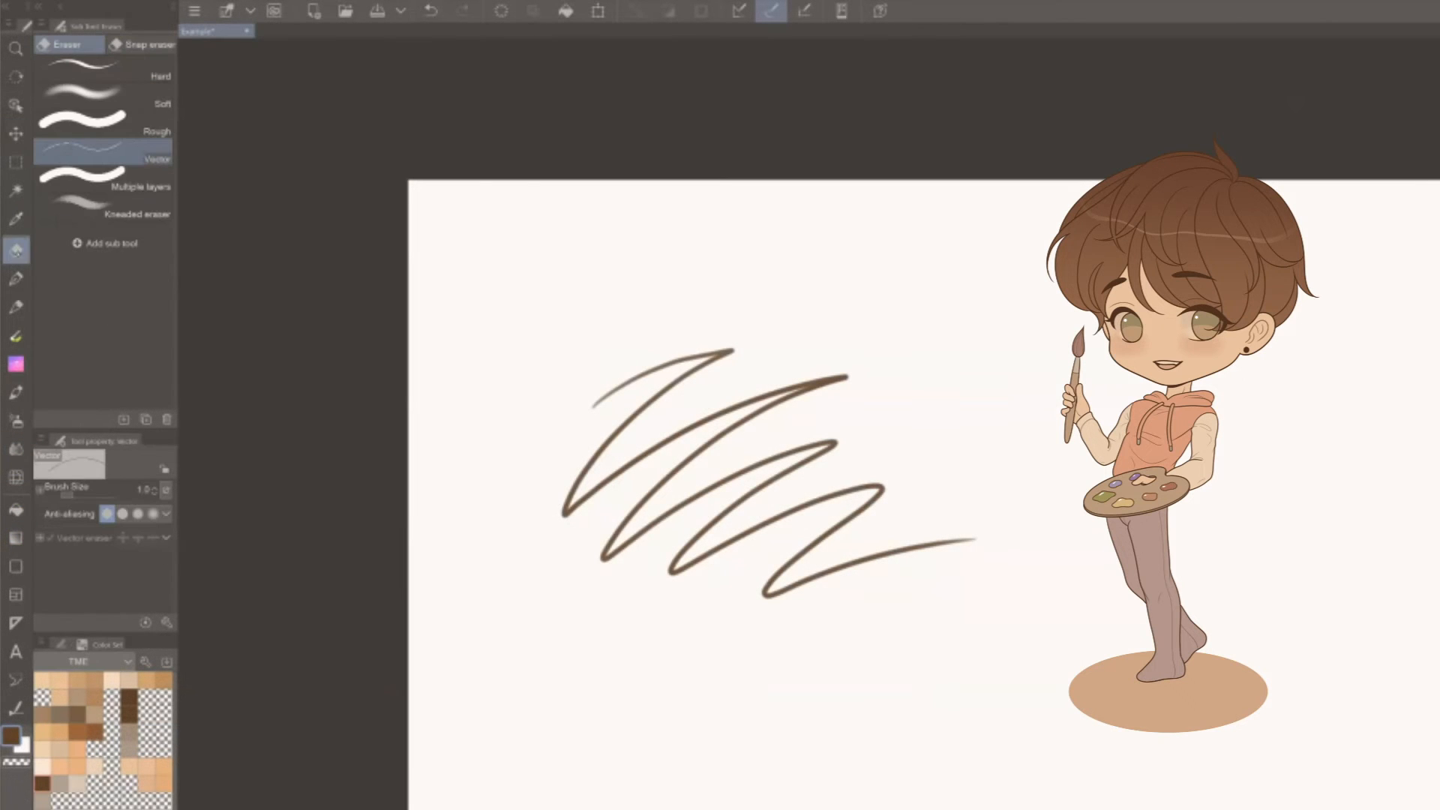
# Shorten and taper the tail of the zigzag stroke with the Soft eraser
pyautogui.click(134, 93)
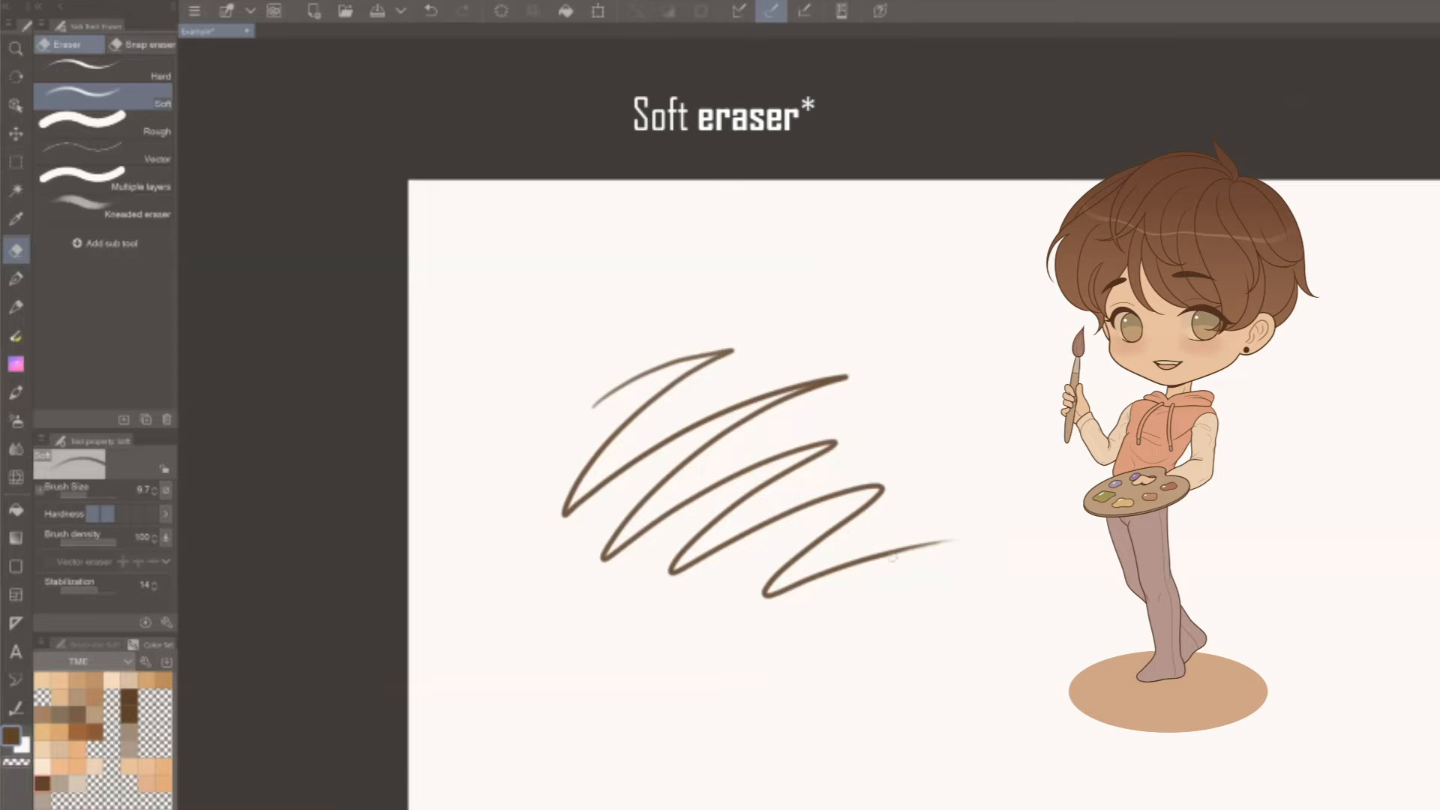
pyautogui.moveTo(965, 535)
pyautogui.mouseDown()
pyautogui.moveTo(893, 550)
pyautogui.moveTo(740, 623)
pyautogui.mouseUp()
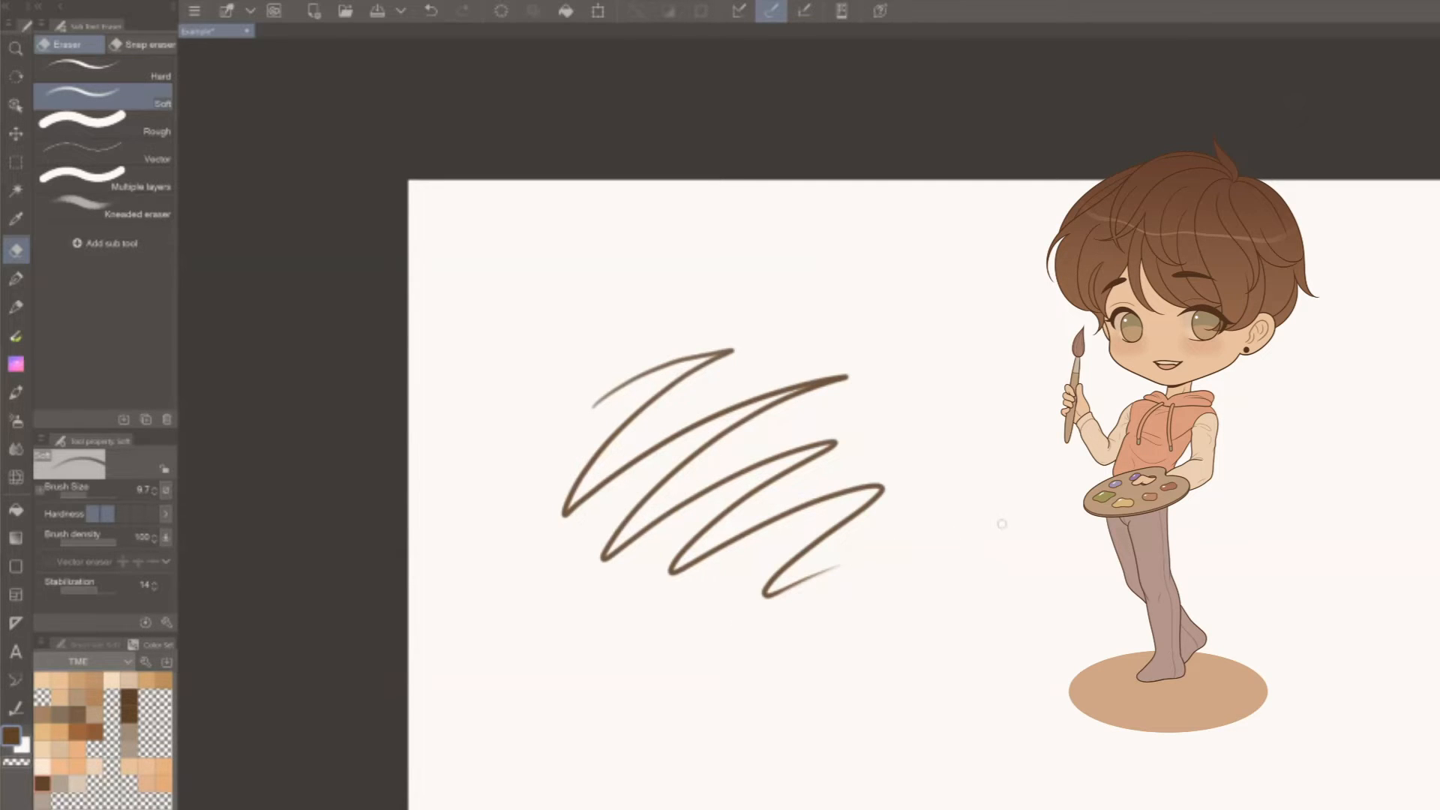
pyautogui.click(16, 391)
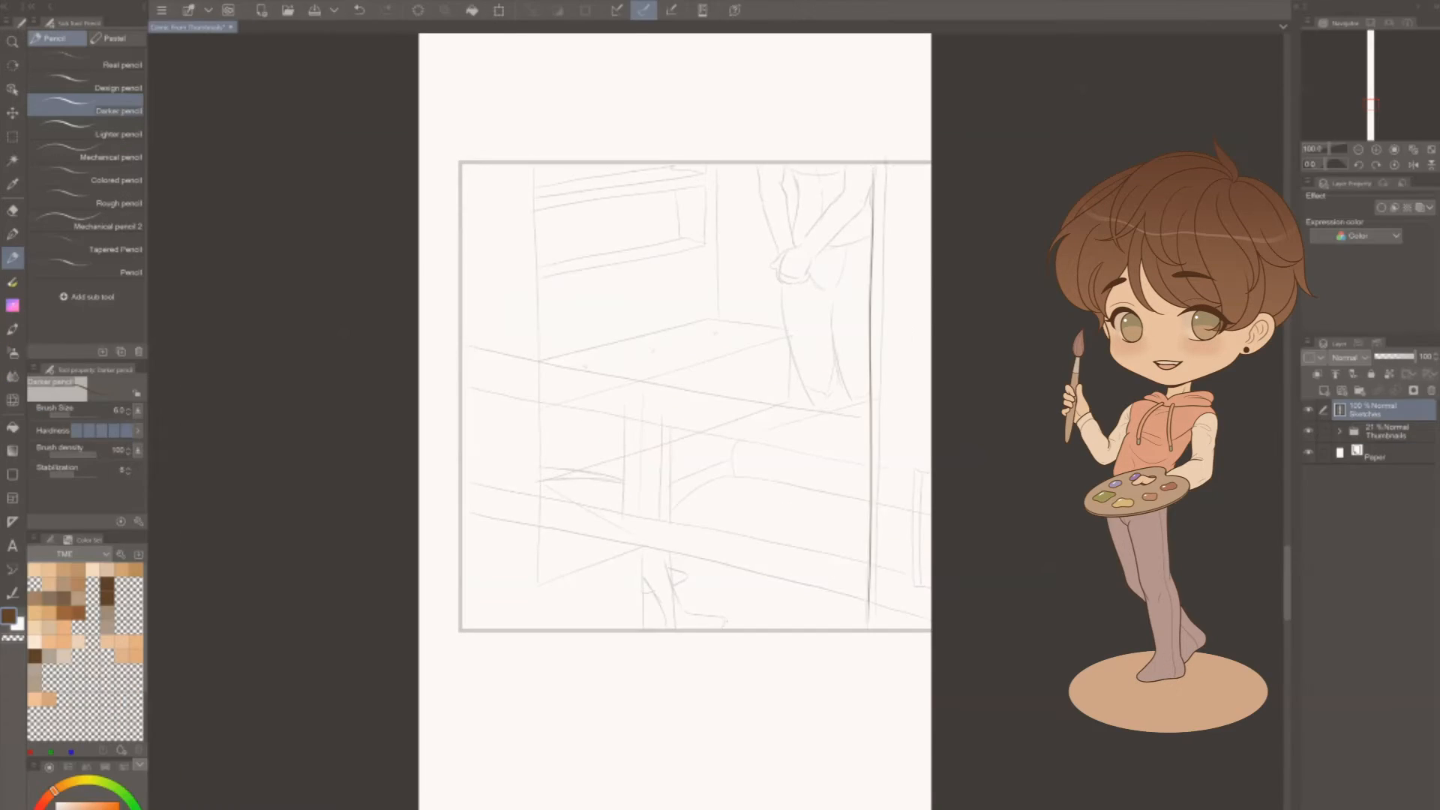
# Pencil the edges of the foreground posts and rails and the objects behind them over the room panel's thumbnail
pyautogui.moveTo(581, 168); pyautogui.dragTo(585, 362)
pyautogui.moveTo(583, 408); pyautogui.dragTo(584, 491)
pyautogui.moveTo(582, 545); pyautogui.dragTo(676, 515)
pyautogui.moveTo(714, 436); pyautogui.dragTo(715, 516)
pyautogui.moveTo(739, 441); pyautogui.dragTo(743, 516)
pyautogui.moveTo(741, 404); pyautogui.dragTo(875, 379)
pyautogui.moveTo(803, 335); pyautogui.dragTo(803, 366)
# Select the whole room panel and subtract the openings between posts and rails with the Polyline selection, leaving the foreground frame
pyautogui.click(12, 137)
pyautogui.moveTo(519, 117); pyautogui.dragTo(991, 585)
pyautogui.click(127, 103)
pyautogui.keyDown('alt'); pyautogui.click(597, 118); pyautogui.keyUp('alt')
pyautogui.click(600, 318)
pyautogui.click(684, 375)
pyautogui.click(930, 553)
pyautogui.click(929, 585)
pyautogui.click(513, 597)
# Fill the selected foreground frame on a new layer at 14% opacity and return to the Sketches layer
pyautogui.click(1324, 391)
pyautogui.click(823, 605)
pyautogui.click(1380, 431)
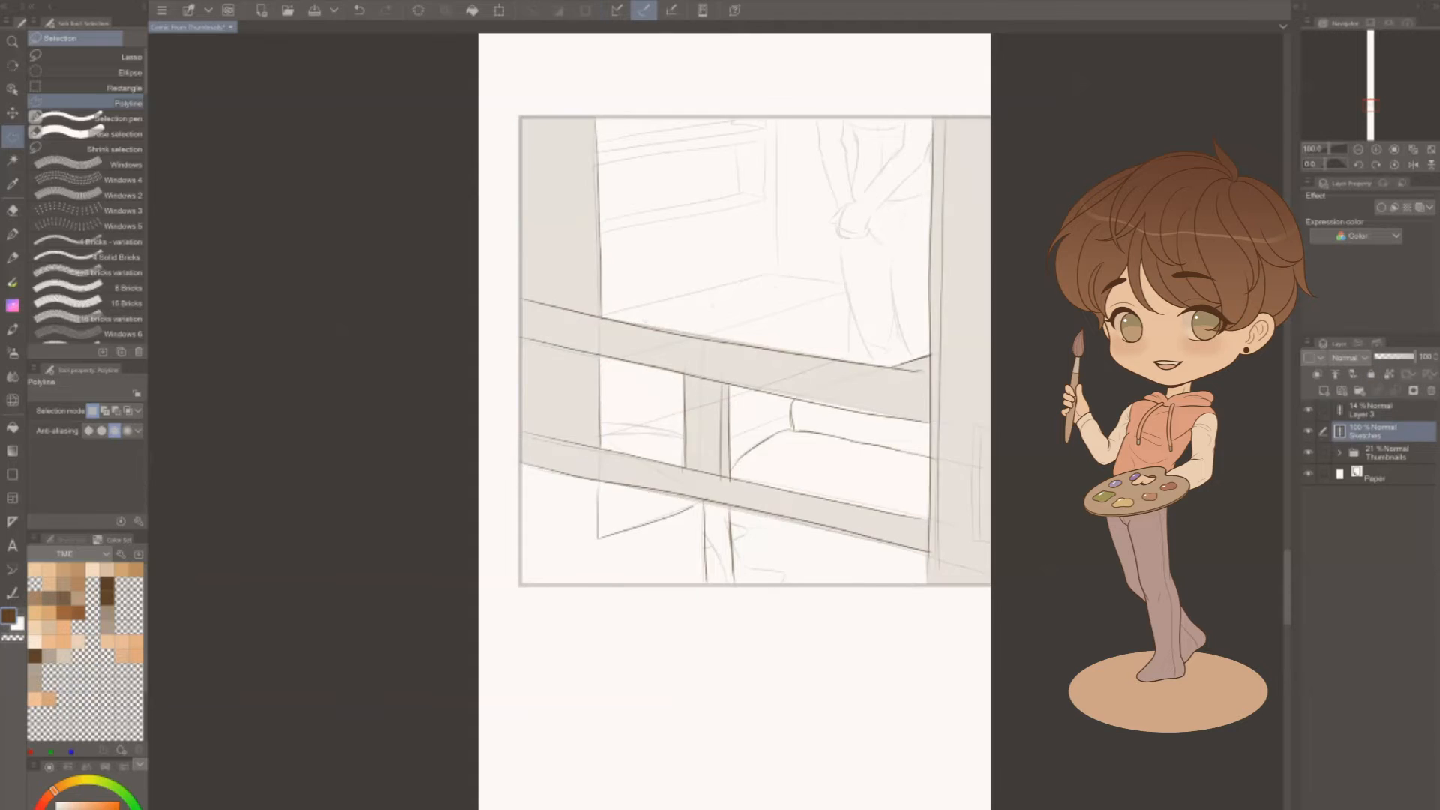
# Outline the remaining background areas behind the lower rails with the Lasso selection and shade them on the 14% opacity layer
pyautogui.scroll(2, 682, 461)
pyautogui.click(1381, 409)
pyautogui.click(1381, 431)
pyautogui.click(131, 57)
pyautogui.moveTo(946, 337)
pyautogui.mouseDown()
pyautogui.moveTo(801, 379)
pyautogui.moveTo(946, 339)
pyautogui.mouseUp()
pyautogui.click(1380, 409)
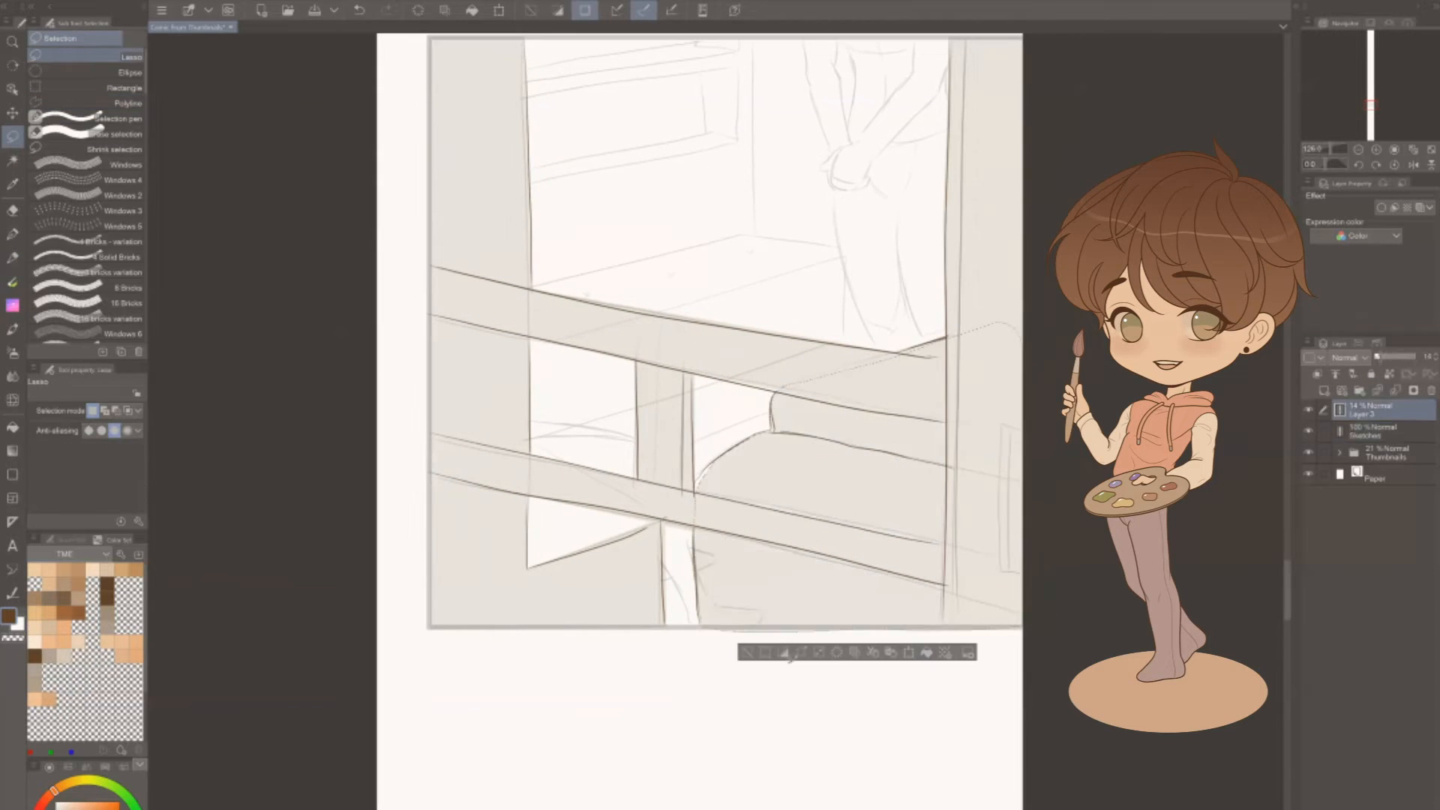
# On the Sketches layer, pencil the standing figure's arms and clasped hands over the thumbnail with the Darker pencil
pyautogui.click(1380, 432)
pyautogui.press('p')
pyautogui.scroll(2, 750, 375)
pyautogui.moveTo(739, 250)
pyautogui.mouseDown()
pyautogui.moveTo(746, 309)
pyautogui.moveTo(613, 504)
pyautogui.mouseUp()
pyautogui.moveTo(626, 493)
pyautogui.mouseDown()
pyautogui.moveTo(629, 552)
pyautogui.moveTo(626, 522)
pyautogui.mouseUp()
pyautogui.moveTo(638, 526); pyautogui.dragTo(626, 454)
pyautogui.moveTo(659, 433); pyautogui.dragTo(650, 454)
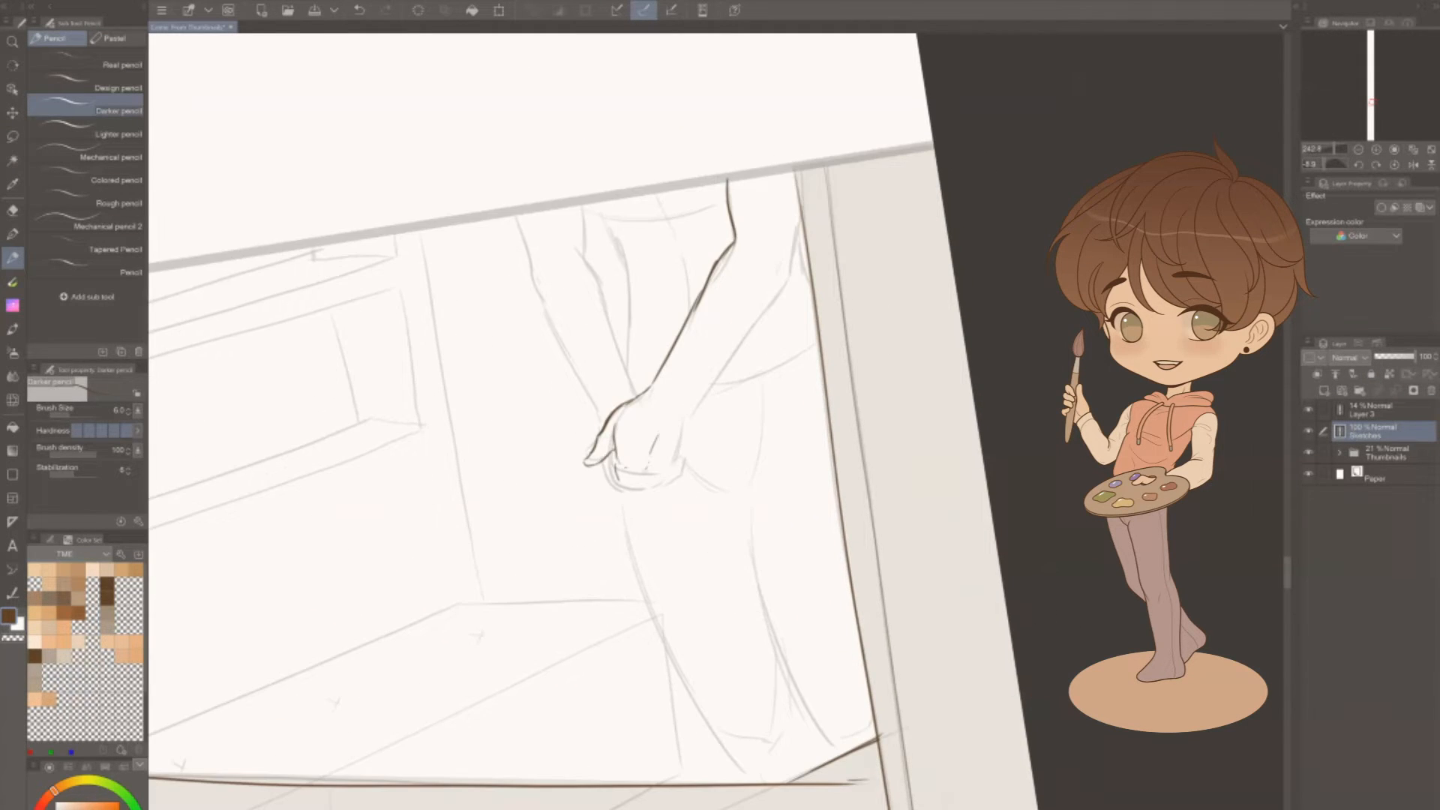
pyautogui.moveTo(801, 222); pyautogui.dragTo(740, 346)
pyautogui.moveTo(746, 341); pyautogui.dragTo(689, 415)
pyautogui.moveTo(785, 257); pyautogui.dragTo(782, 271)
pyautogui.moveTo(728, 180); pyautogui.dragTo(813, 245)
pyautogui.moveTo(665, 233); pyautogui.dragTo(658, 285)
pyautogui.moveTo(650, 280); pyautogui.dragTo(670, 427)
# Pencil the figure's shirt, waistline, hips and trouser legs over the thumbnail
pyautogui.moveTo(597, 222); pyautogui.dragTo(603, 314)
pyautogui.moveTo(604, 315); pyautogui.dragTo(629, 439)
pyautogui.moveTo(675, 375); pyautogui.dragTo(615, 342)
pyautogui.moveTo(660, 210); pyautogui.dragTo(743, 249)
pyautogui.moveTo(607, 197); pyautogui.dragTo(639, 293)
pyautogui.moveTo(656, 264)
pyautogui.mouseDown()
pyautogui.moveTo(711, 299)
pyautogui.moveTo(607, 341)
pyautogui.mouseUp()
pyautogui.moveTo(680, 408); pyautogui.dragTo(784, 394)
pyautogui.moveTo(792, 324); pyautogui.dragTo(807, 331)
pyautogui.moveTo(711, 386); pyautogui.dragTo(803, 360)
pyautogui.moveTo(525, 450); pyautogui.dragTo(516, 403)
pyautogui.moveTo(702, 468); pyautogui.dragTo(683, 693)
pyautogui.moveTo(525, 450); pyautogui.dragTo(517, 403)
pyautogui.moveTo(675, 281); pyautogui.dragTo(687, 405)
pyautogui.moveTo(551, 358); pyautogui.dragTo(618, 662)
pyautogui.moveTo(525, 450); pyautogui.dragTo(516, 403)
pyautogui.moveTo(585, 579); pyautogui.dragTo(641, 627)
pyautogui.hotkey('ctrl', '-')
pyautogui.hotkey('ctrl', '-')
pyautogui.moveTo(600, 412); pyautogui.dragTo(777, 420)
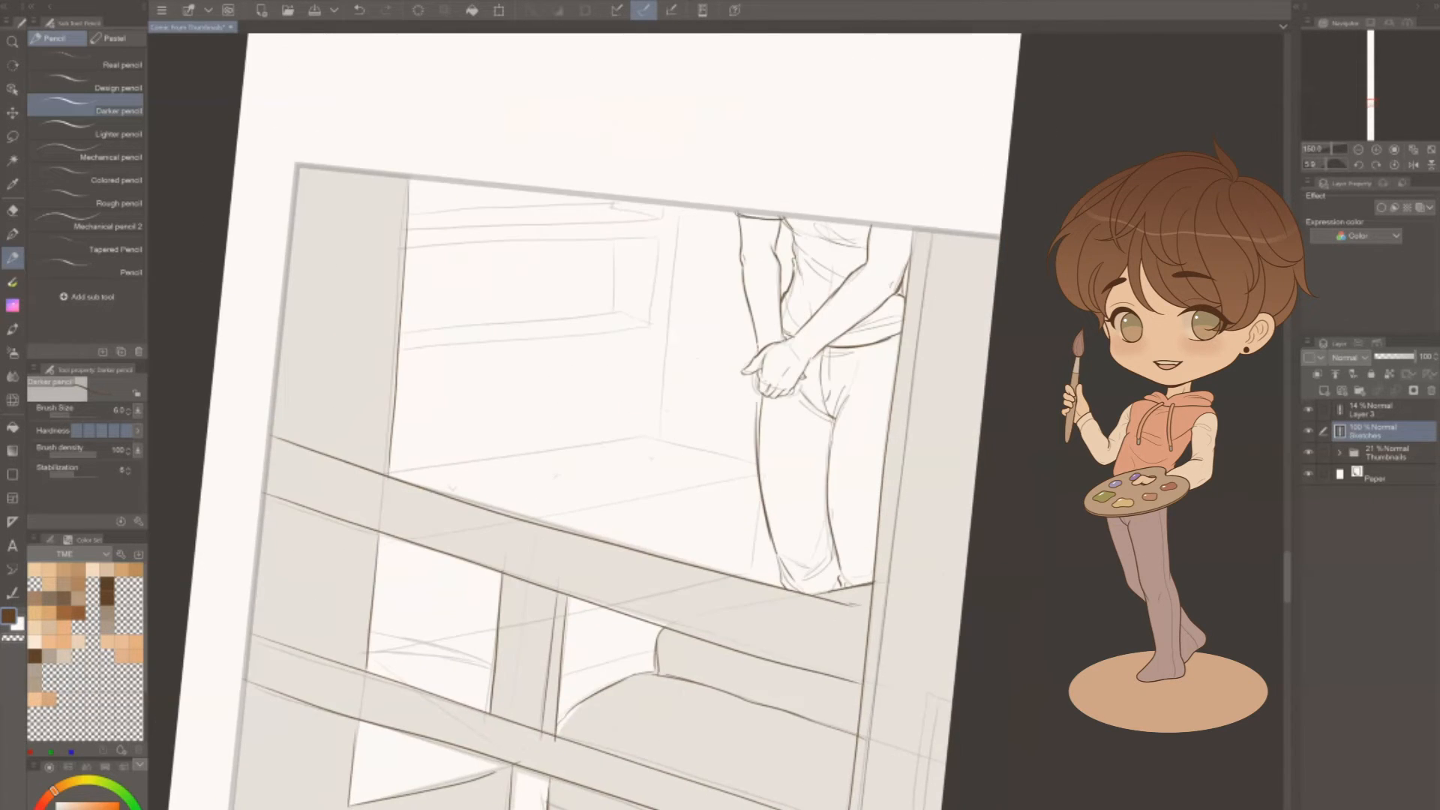
# Pencil the edges of the long bench top and the objects visible between the lower rails, with the canvas upright again
pyautogui.moveTo(675, 638); pyautogui.dragTo(758, 375)
pyautogui.hotkey('ctrl', '@')
pyautogui.moveTo(765, 646); pyautogui.dragTo(752, 594)
pyautogui.moveTo(459, 489)
pyautogui.mouseDown()
pyautogui.moveTo(594, 450)
pyautogui.moveTo(700, 483)
pyautogui.mouseUp()
pyautogui.moveTo(483, 389); pyautogui.dragTo(599, 389)
pyautogui.moveTo(480, 525); pyautogui.dragTo(617, 481)
pyautogui.moveTo(578, 379); pyautogui.dragTo(598, 488)
pyautogui.moveTo(486, 387); pyautogui.dragTo(575, 371)
pyautogui.moveTo(675, 450); pyautogui.dragTo(603, 354)
pyautogui.moveTo(572, 450); pyautogui.dragTo(604, 516)
pyautogui.moveTo(600, 337); pyautogui.dragTo(653, 564)
pyautogui.moveTo(721, 278); pyautogui.dragTo(828, 288)
pyautogui.moveTo(619, 368)
pyautogui.mouseDown()
pyautogui.moveTo(827, 307)
pyautogui.moveTo(838, 403)
pyautogui.mouseUp()
pyautogui.moveTo(832, 406); pyautogui.dragTo(480, 514)
pyautogui.moveTo(749, 492); pyautogui.dragTo(660, 553)
pyautogui.moveTo(600, 337); pyautogui.dragTo(581, 540)
# Pencil the wall shelves and the upright and leaning books standing on them
pyautogui.moveTo(445, 320); pyautogui.dragTo(670, 290)
pyautogui.moveTo(452, 422); pyautogui.dragTo(670, 379)
pyautogui.moveTo(683, 292); pyautogui.dragTo(685, 378)
pyautogui.moveTo(455, 354); pyautogui.dragTo(540, 340)
pyautogui.moveTo(627, 329); pyautogui.dragTo(615, 382)
pyautogui.moveTo(508, 346); pyautogui.dragTo(526, 398)
pyautogui.moveTo(600, 375); pyautogui.dragTo(686, 423)
pyautogui.moveTo(528, 347); pyautogui.dragTo(770, 314)
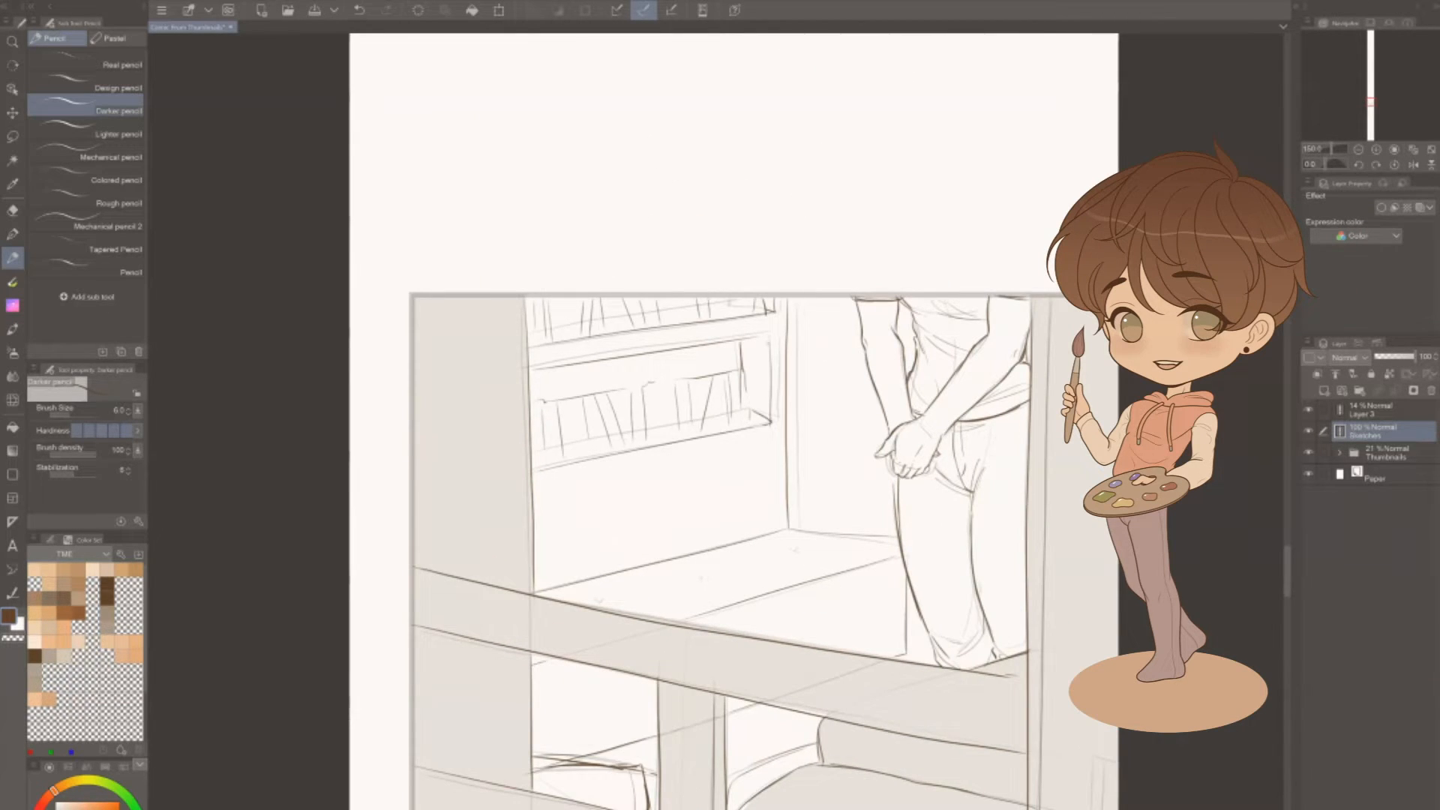
# Add light plank lines to the back wall and bench front, and firm up the bench's edges
pyautogui.moveTo(537, 490); pyautogui.dragTo(775, 448)
pyautogui.moveTo(536, 516); pyautogui.dragTo(678, 488)
pyautogui.moveTo(697, 502); pyautogui.dragTo(765, 482)
pyautogui.moveTo(537, 555); pyautogui.dragTo(650, 527)
pyautogui.moveTo(537, 569); pyautogui.dragTo(703, 538)
pyautogui.moveTo(909, 543); pyautogui.dragTo(894, 429)
pyautogui.moveTo(554, 400); pyautogui.dragTo(587, 392)
pyautogui.moveTo(637, 508); pyautogui.dragTo(884, 442)
pyautogui.moveTo(518, 478); pyautogui.dragTo(707, 432)
pyautogui.moveTo(709, 433); pyautogui.dragTo(773, 414)
pyautogui.moveTo(774, 413); pyautogui.dragTo(882, 422)
pyautogui.moveTo(617, 501); pyautogui.dragTo(882, 450)
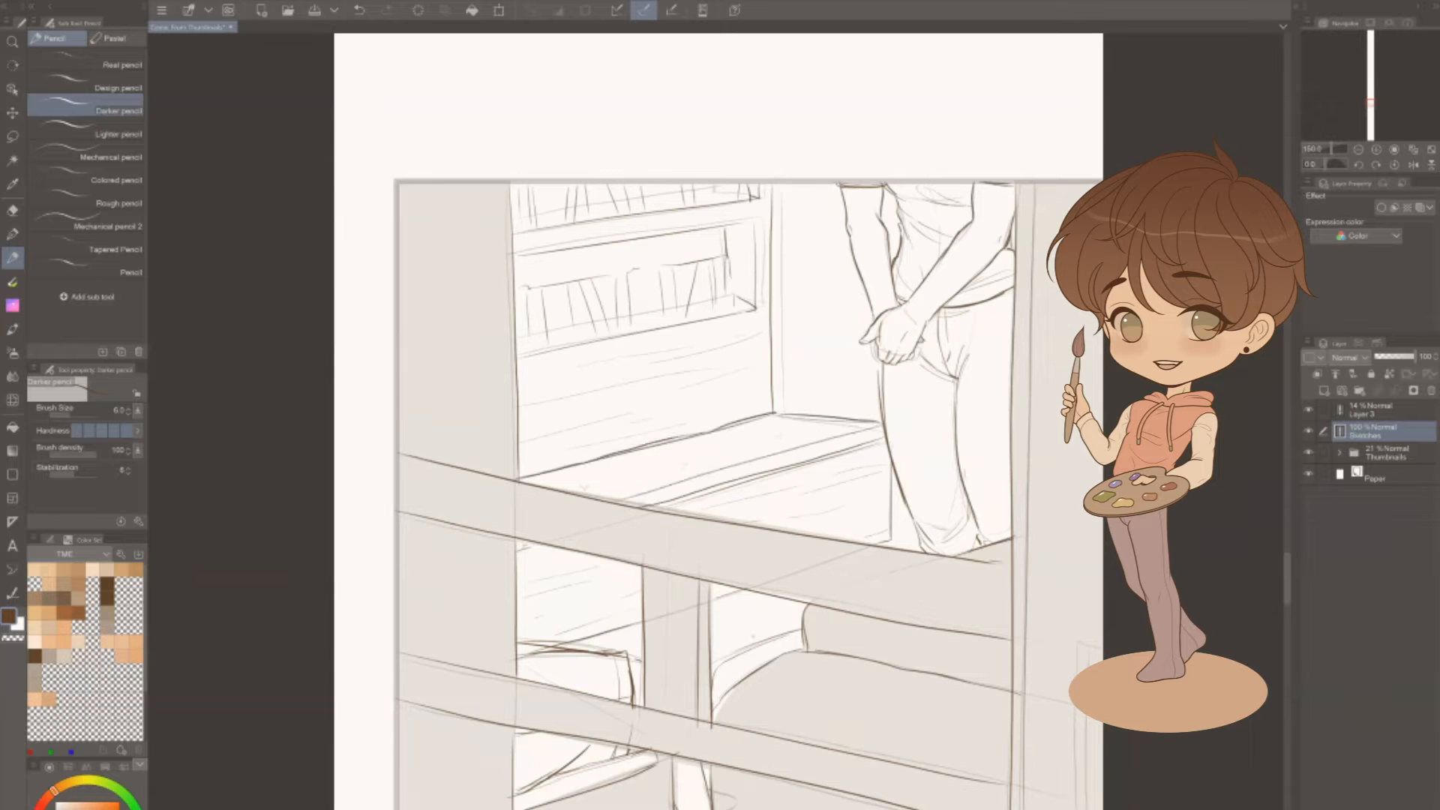
# Hide the Thumbnails folder and draw a rectangular border around the room panel, running off the page's right edge
pyautogui.scroll(-3, 837, 693)
pyautogui.moveTo(893, 538); pyautogui.dragTo(824, 378)
pyautogui.click(1310, 453)
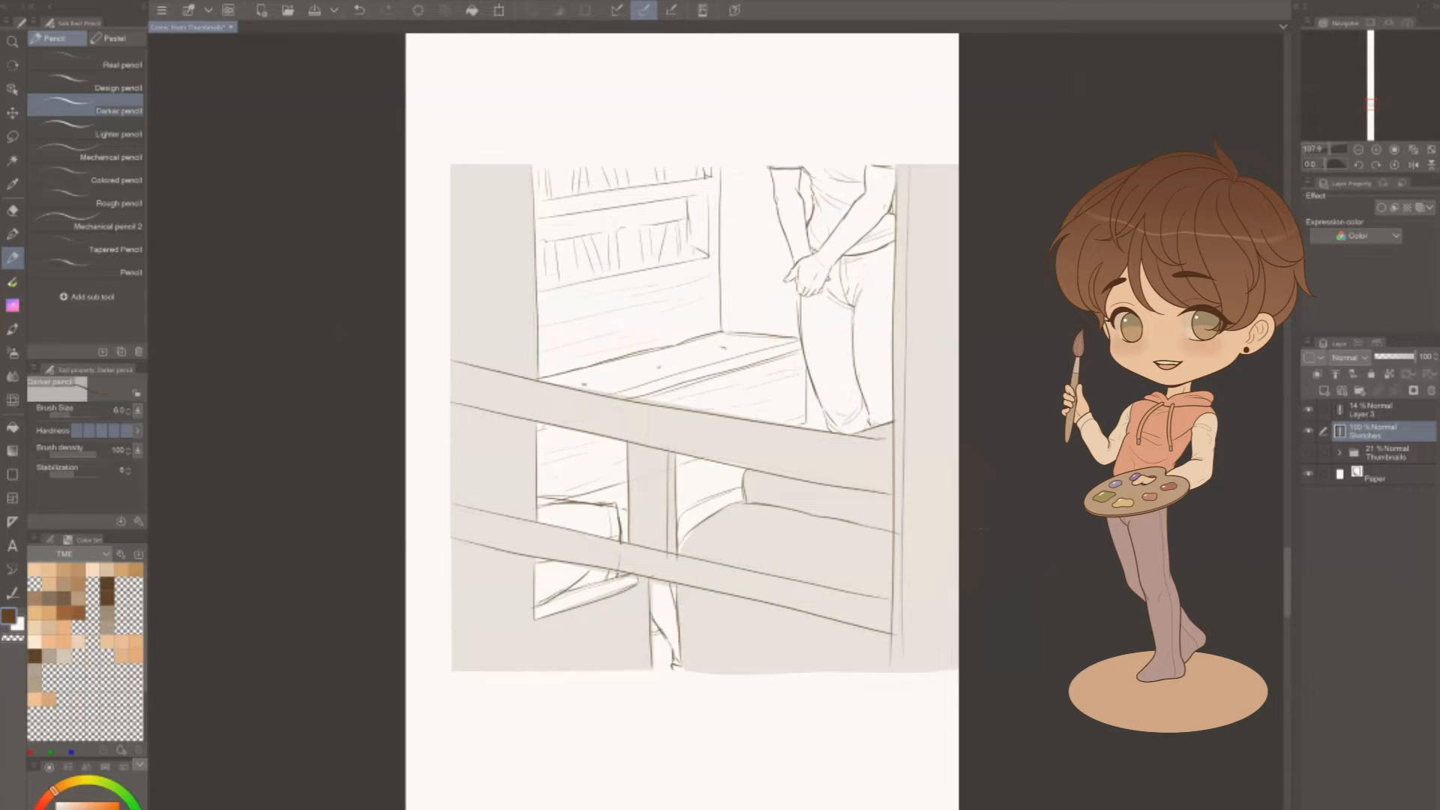
pyautogui.press('u')
pyautogui.moveTo(456, 175); pyautogui.dragTo(746, 455)
pyautogui.moveTo(835, 558); pyautogui.dragTo(1001, 691)
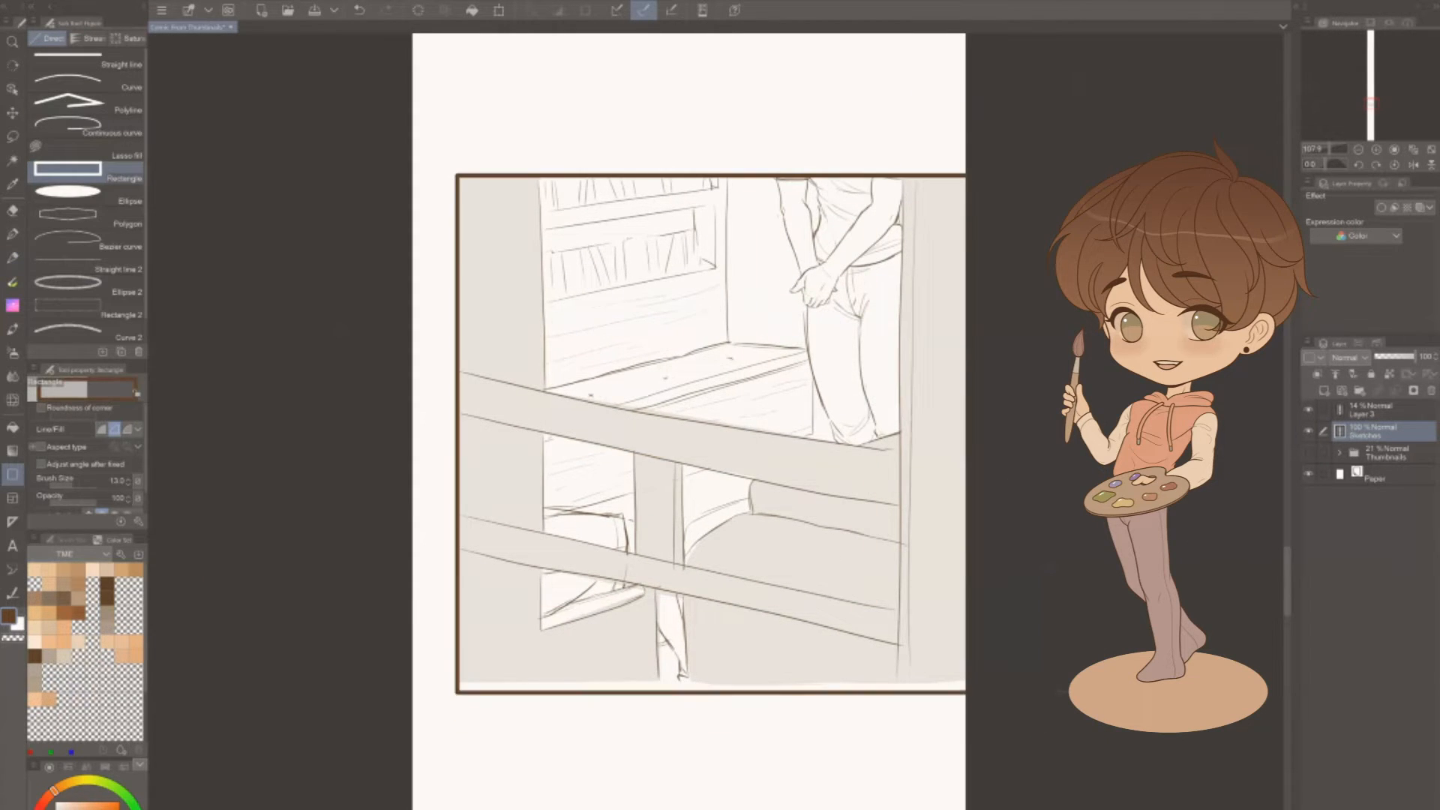
pyautogui.moveTo(1002, 691); pyautogui.dragTo(1002, 682)
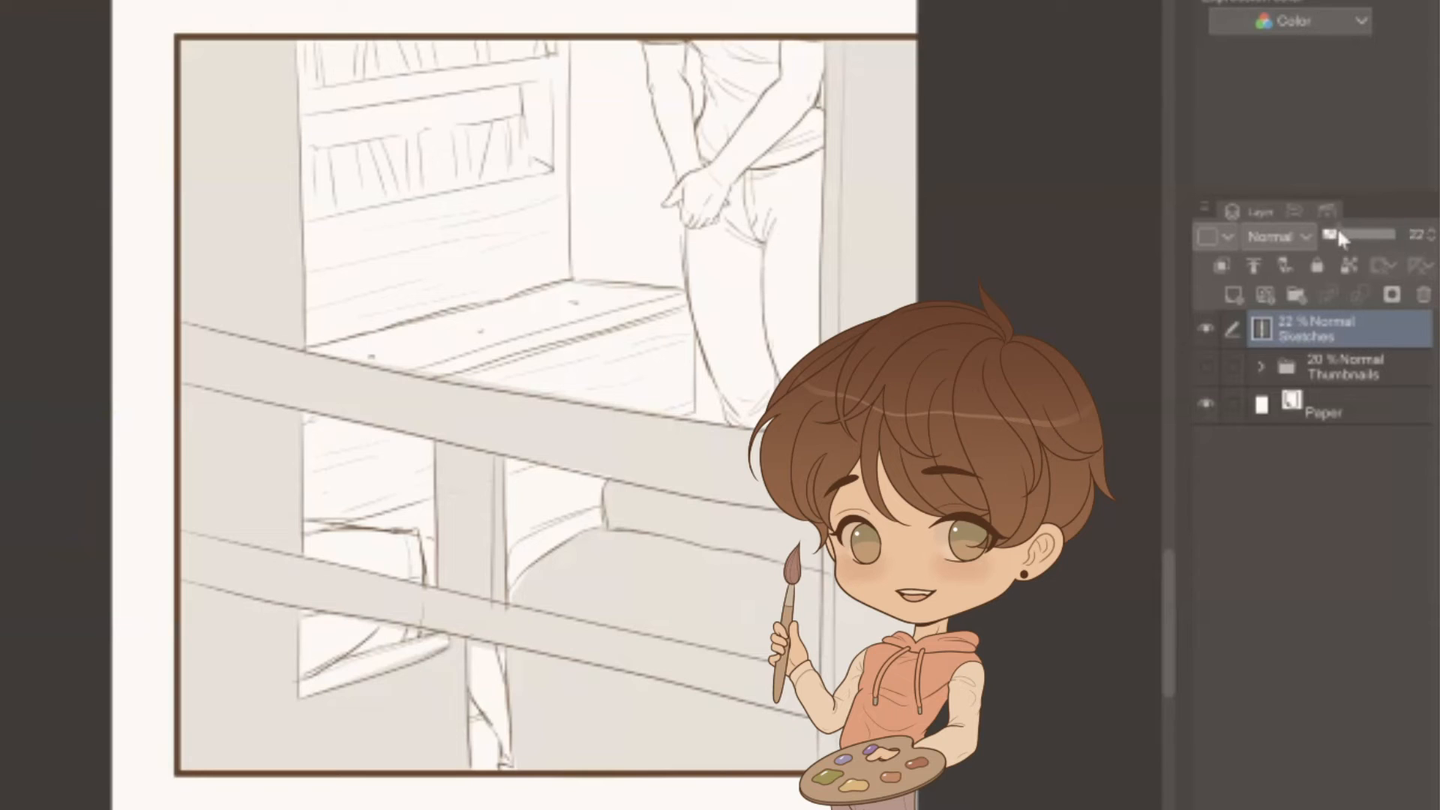
# Lower the Sketches layer's opacity to about 17% and add a vector layer named Lineart above it
pyautogui.moveTo(1338, 232); pyautogui.dragTo(1335, 232)
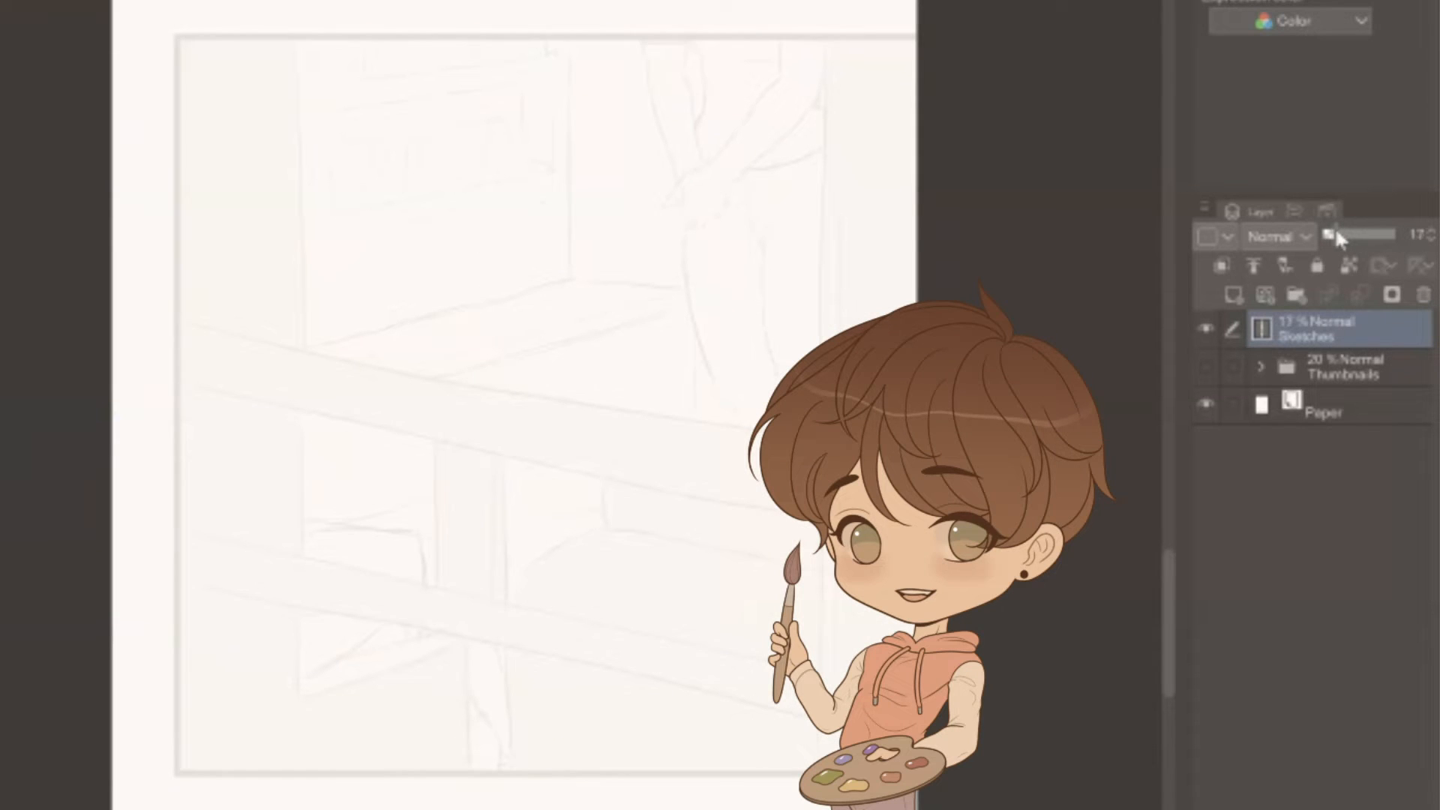
pyautogui.click(1266, 295)
pyautogui.doubleClick(1321, 333)
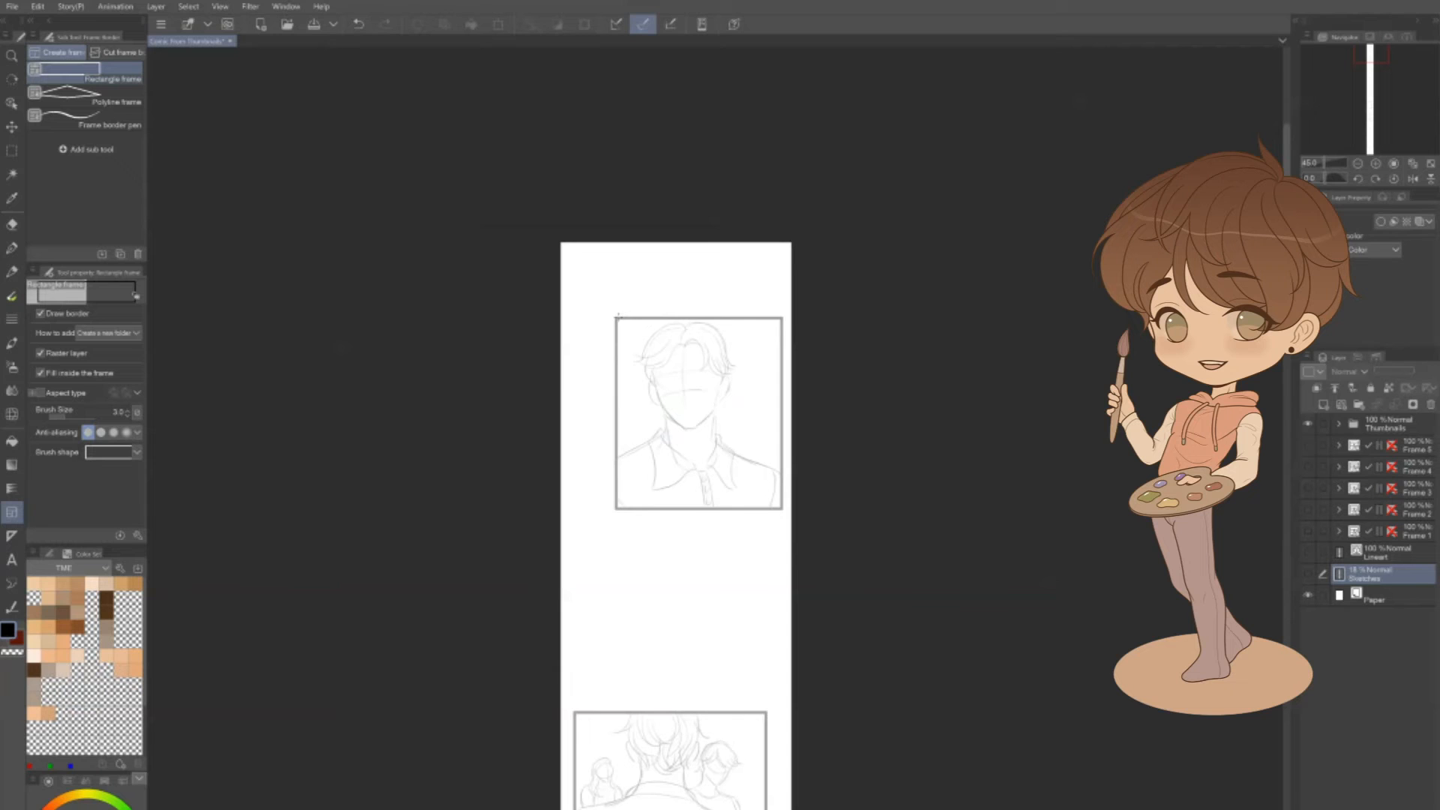
# Draw rectangle frames around the sketched panels one after another down the page, each in a new folder
pyautogui.moveTo(616, 317)
pyautogui.mouseDown()
pyautogui.moveTo(786, 483)
pyautogui.moveTo(784, 509)
pyautogui.mouseUp()
pyautogui.scroll(-5, 862, 652)
pyautogui.moveTo(594, 384); pyautogui.dragTo(787, 508)
pyautogui.scroll(-5, 890, 460)
pyautogui.moveTo(561, 409)
pyautogui.mouseDown()
pyautogui.moveTo(745, 536)
pyautogui.moveTo(747, 556)
pyautogui.mouseUp()
pyautogui.moveTo(901, 749); pyautogui.dragTo(830, 478)
pyautogui.moveTo(525, 422); pyautogui.dragTo(708, 568)
pyautogui.moveTo(895, 622); pyautogui.dragTo(931, 367)
pyautogui.moveTo(598, 538); pyautogui.dragTo(847, 726)
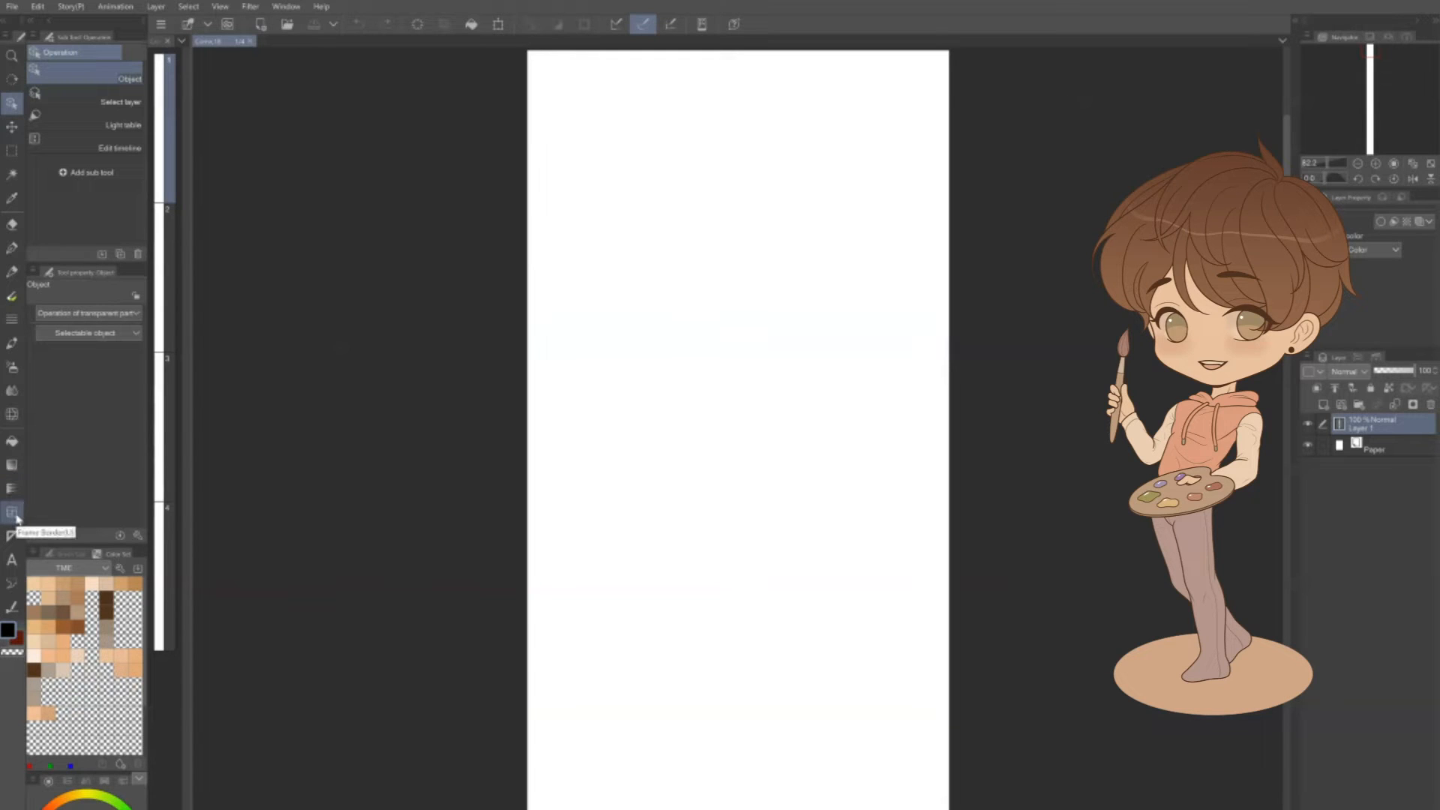
# Draw a rectangle frame near the top of the blank page, running off its left edge
pyautogui.click(14, 515)
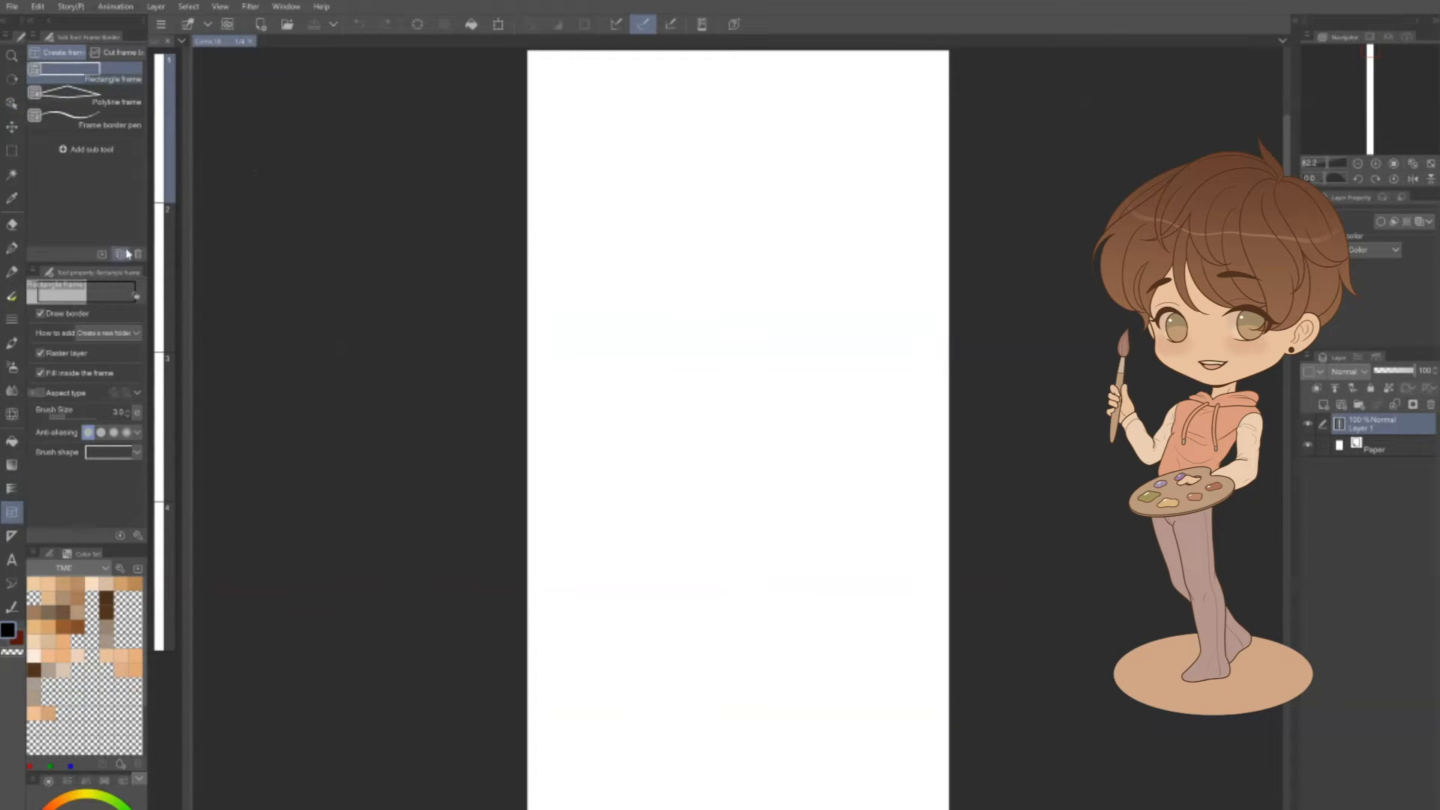
pyautogui.scroll(-1, 549, 265)
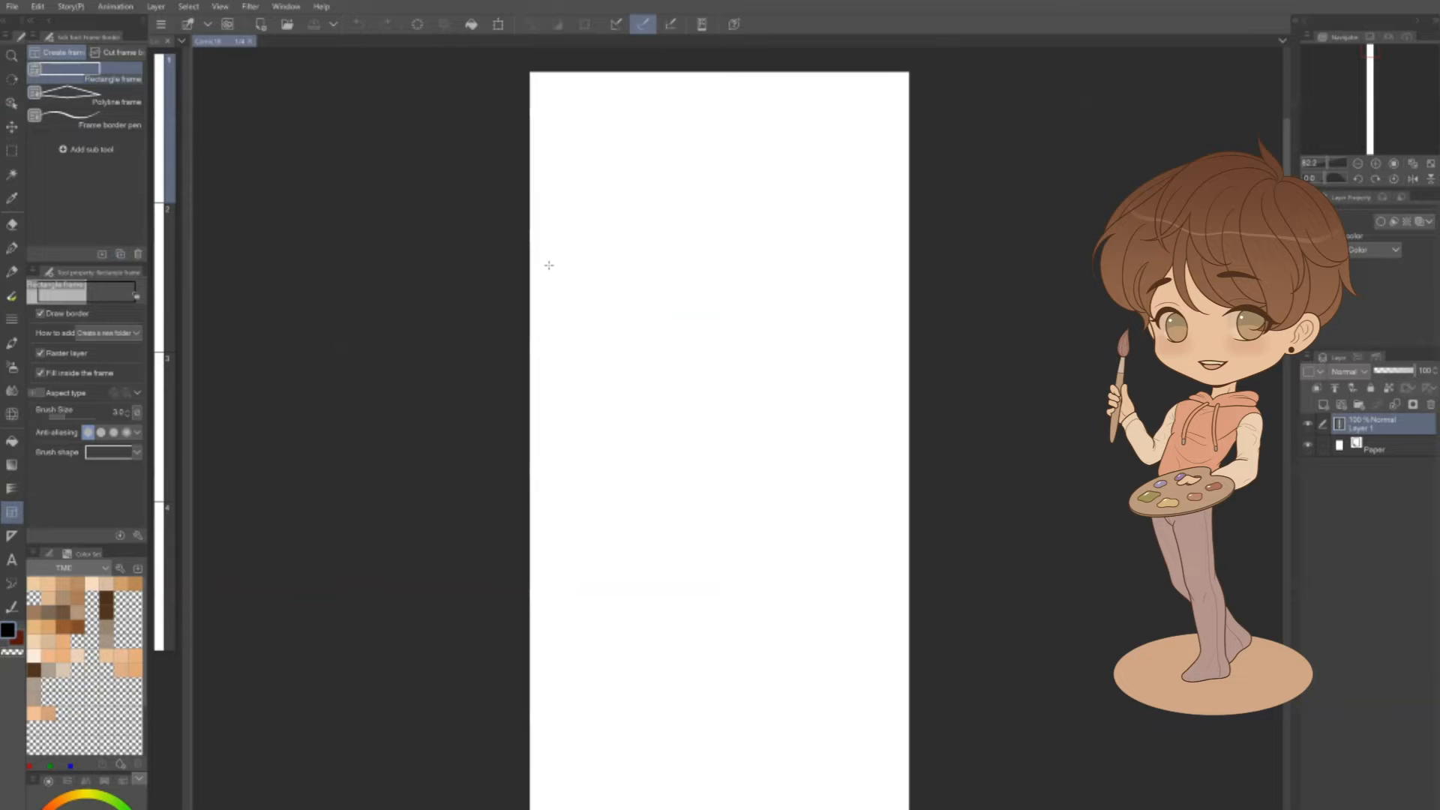
pyautogui.moveTo(489, 171); pyautogui.dragTo(839, 440)
pyautogui.moveTo(839, 660); pyautogui.dragTo(713, 255)
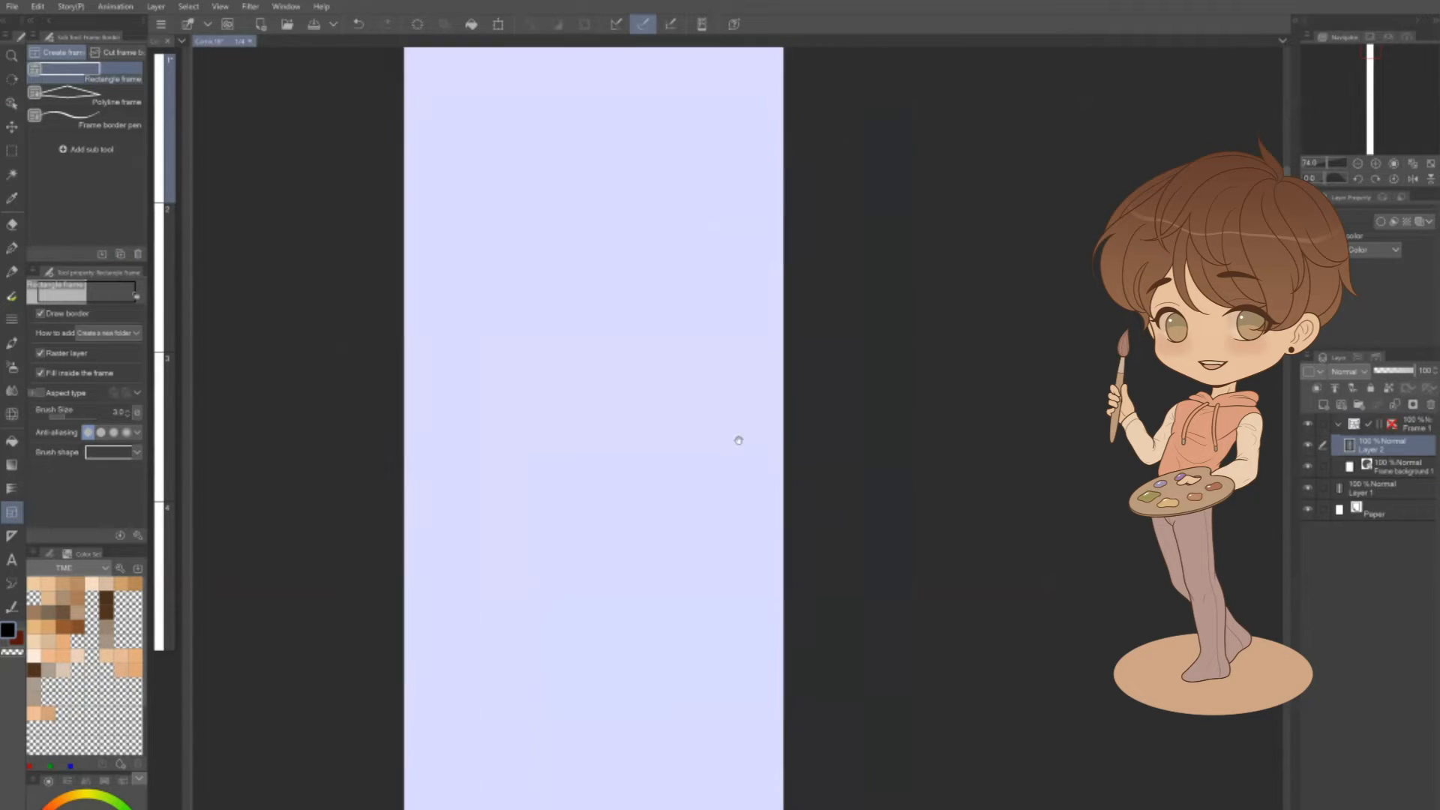
# Draw two more rectangle frames further down the page: one inset towards the right and one spanning the full width
pyautogui.moveTo(499, 132); pyautogui.dragTo(758, 411)
pyautogui.scroll(-2, 717, 532)
pyautogui.scroll(-1, 718, 532)
pyautogui.moveTo(708, 608); pyautogui.dragTo(706, 456)
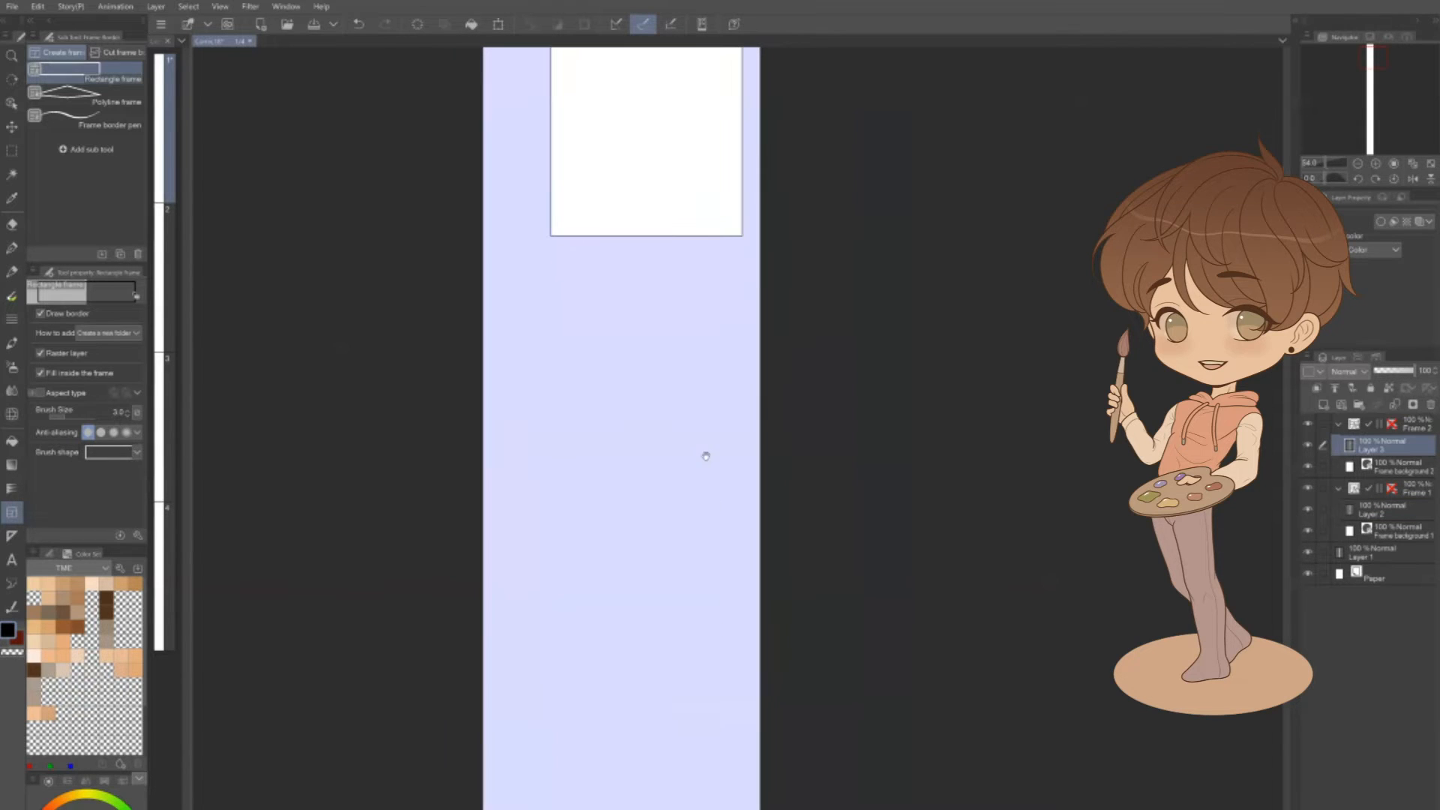
pyautogui.moveTo(454, 581); pyautogui.dragTo(790, 620)
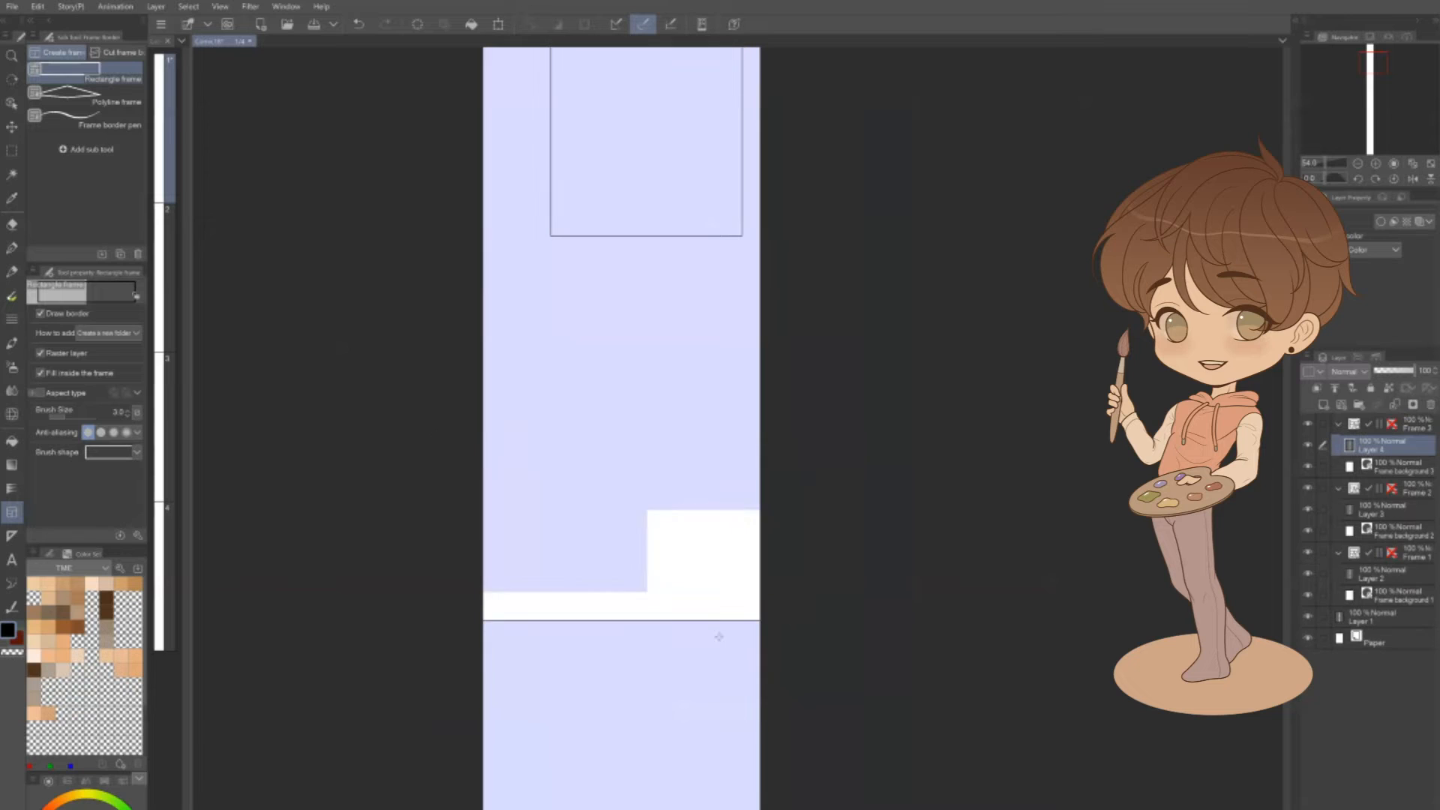
pyautogui.moveTo(662, 715); pyautogui.dragTo(627, 480)
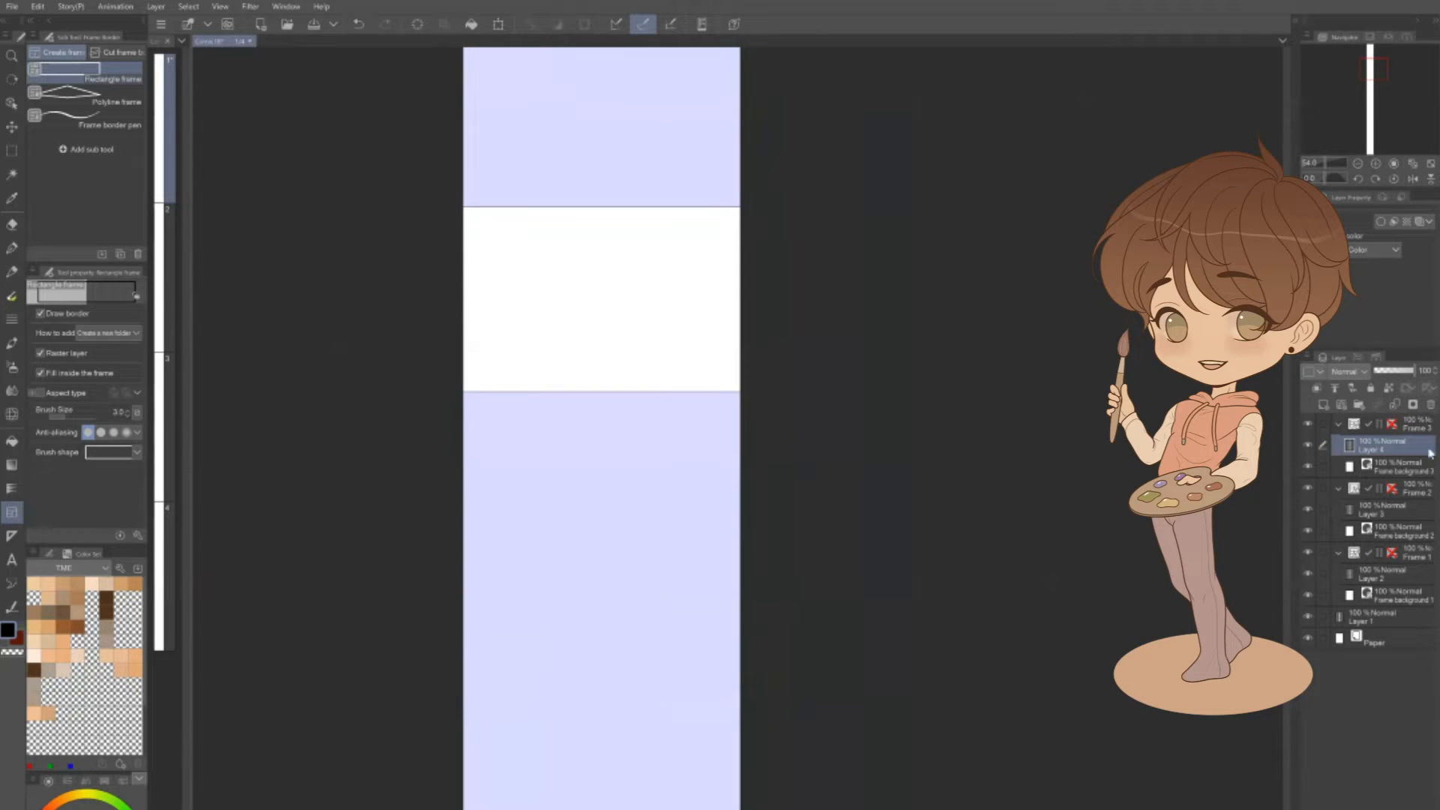
# Collapse the Frame 3 and Frame 2 folders and select Layer 2 inside the Frame 1 folder
pyautogui.click(1339, 426)
pyautogui.click(1339, 448)
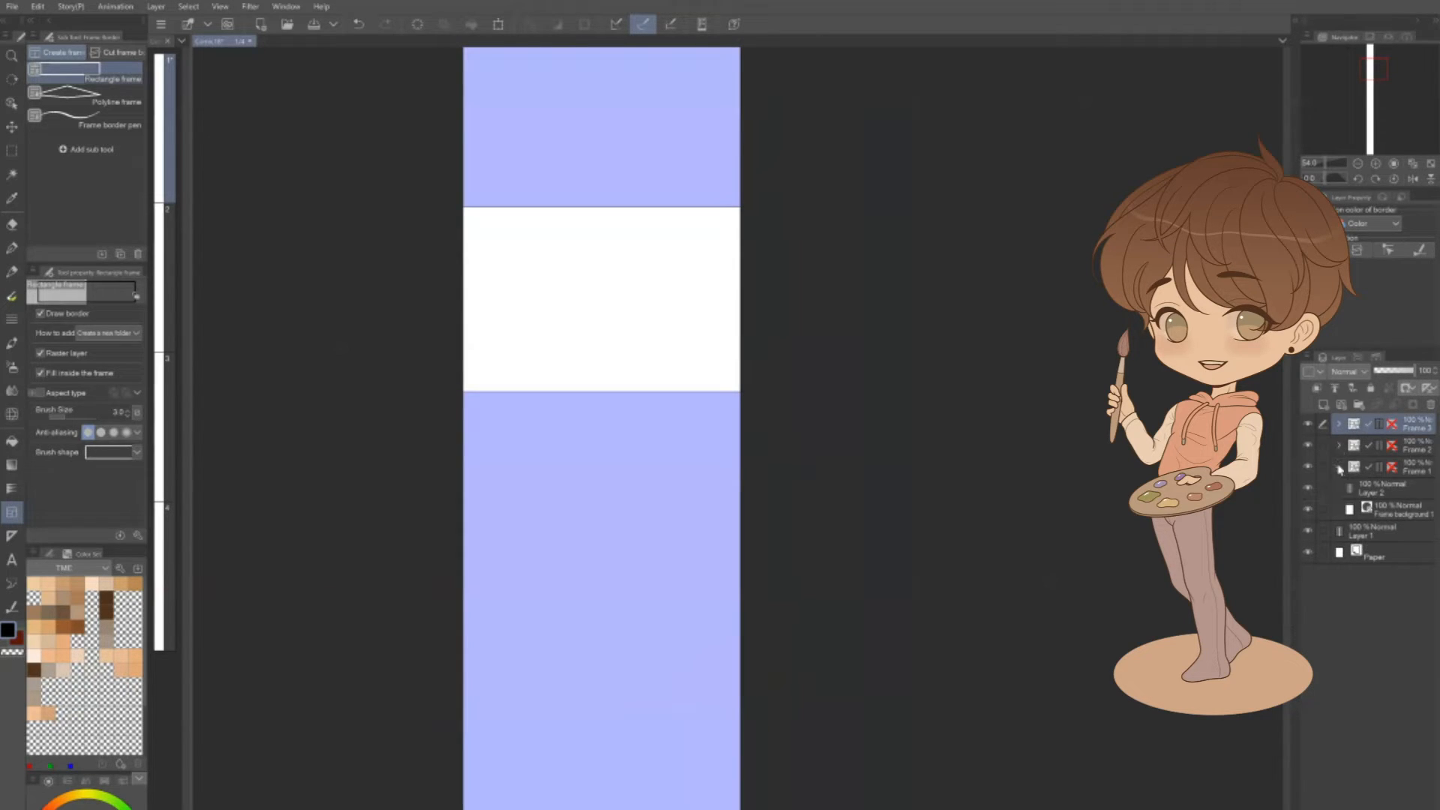
pyautogui.click(1338, 468)
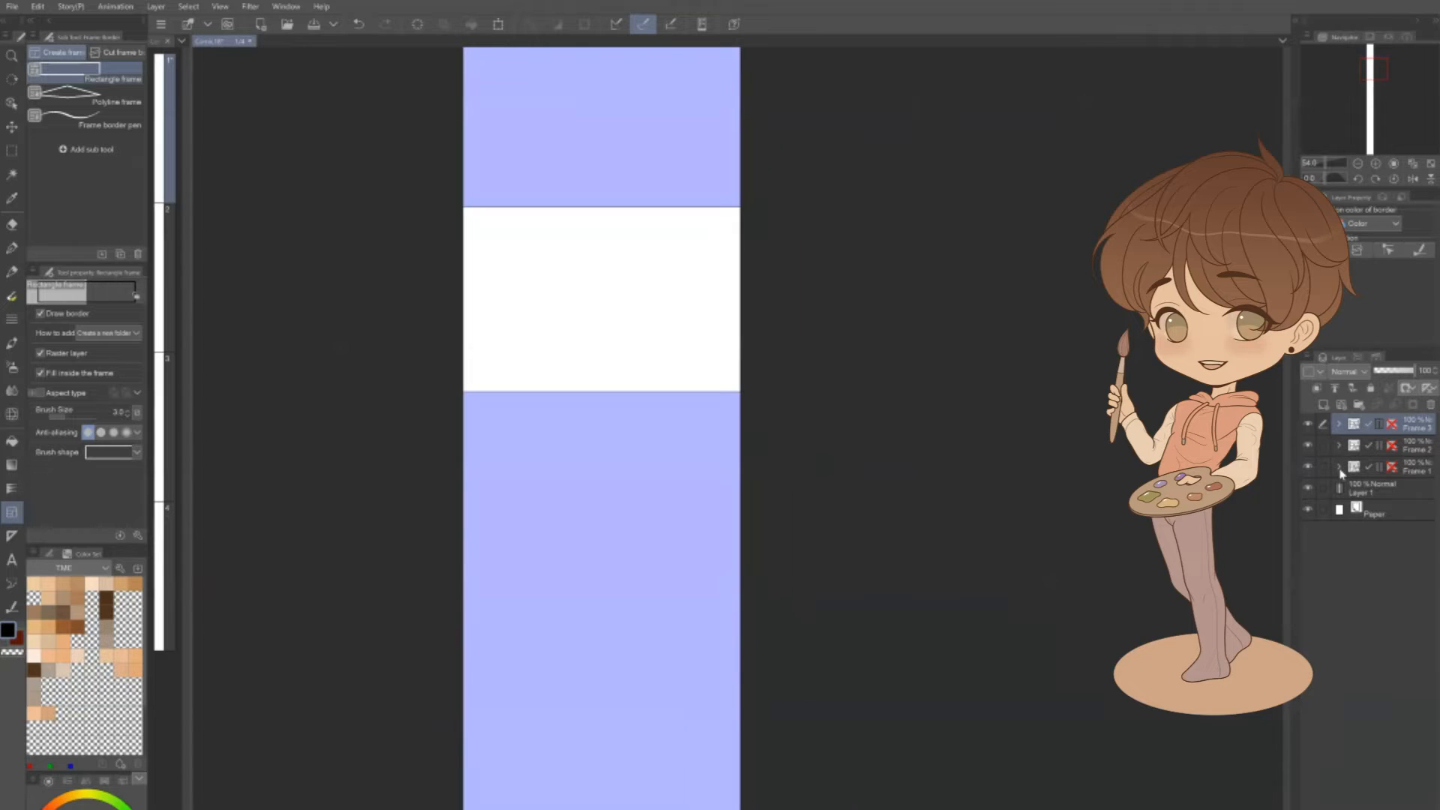
pyautogui.click(1340, 468)
pyautogui.click(1379, 492)
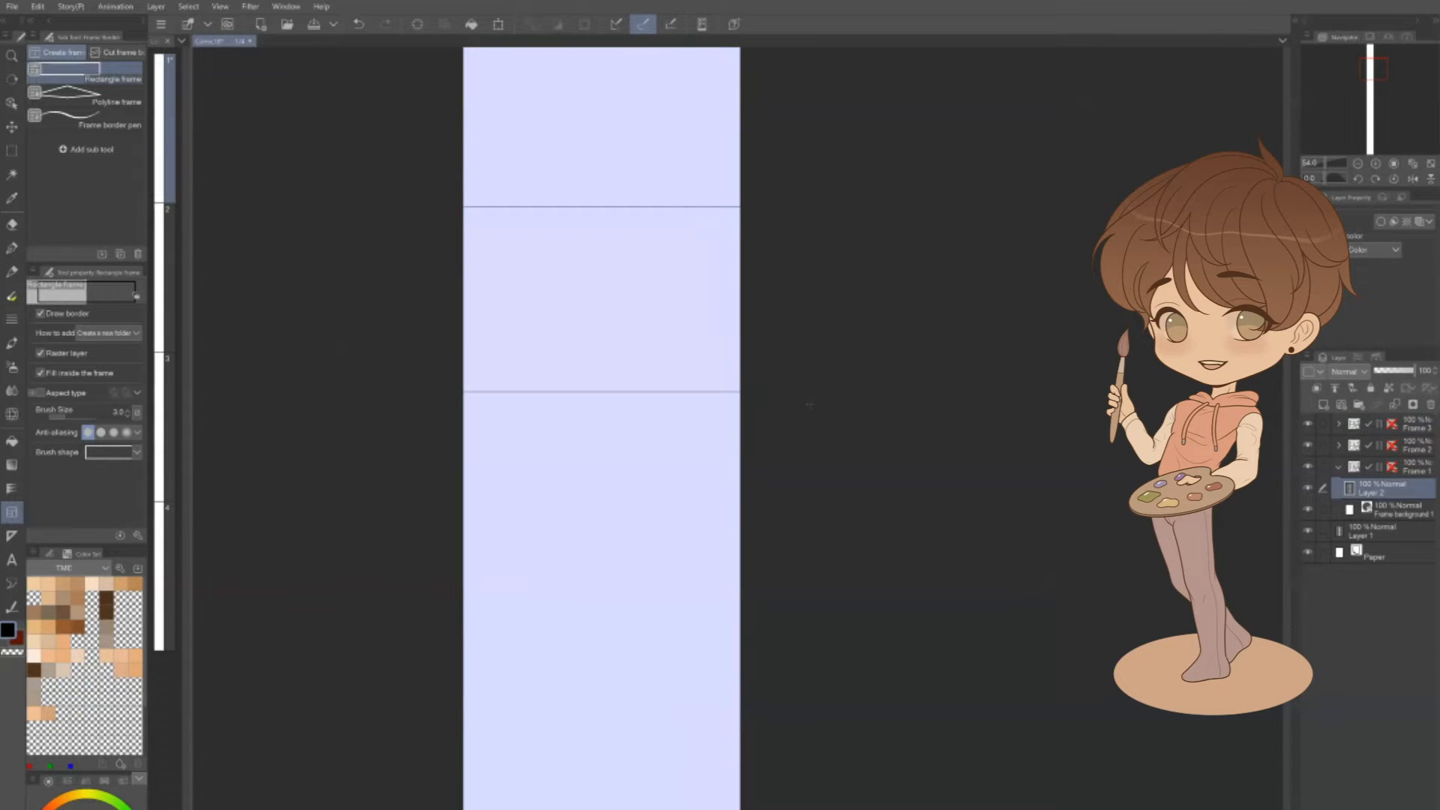
# Scribble a loose zigzag line across the first frame, letting the strokes run past its borders
pyautogui.scroll(-2, 462, 660)
pyautogui.moveTo(525, 262); pyautogui.dragTo(622, 622)
pyautogui.scroll(3, 632, 358)
pyautogui.press('p')
pyautogui.moveTo(515, 364)
pyautogui.mouseDown()
pyautogui.moveTo(643, 291)
pyautogui.moveTo(517, 516)
pyautogui.moveTo(765, 360)
pyautogui.moveTo(628, 529)
pyautogui.mouseUp()
pyautogui.moveTo(691, 513); pyautogui.dragTo(673, 529)
pyautogui.moveTo(788, 442); pyautogui.dragTo(773, 454)
pyautogui.moveTo(720, 531); pyautogui.dragTo(772, 477)
# Select the frames in turn with the Object tool, through their folders and directly on the canvas
pyautogui.press('o')
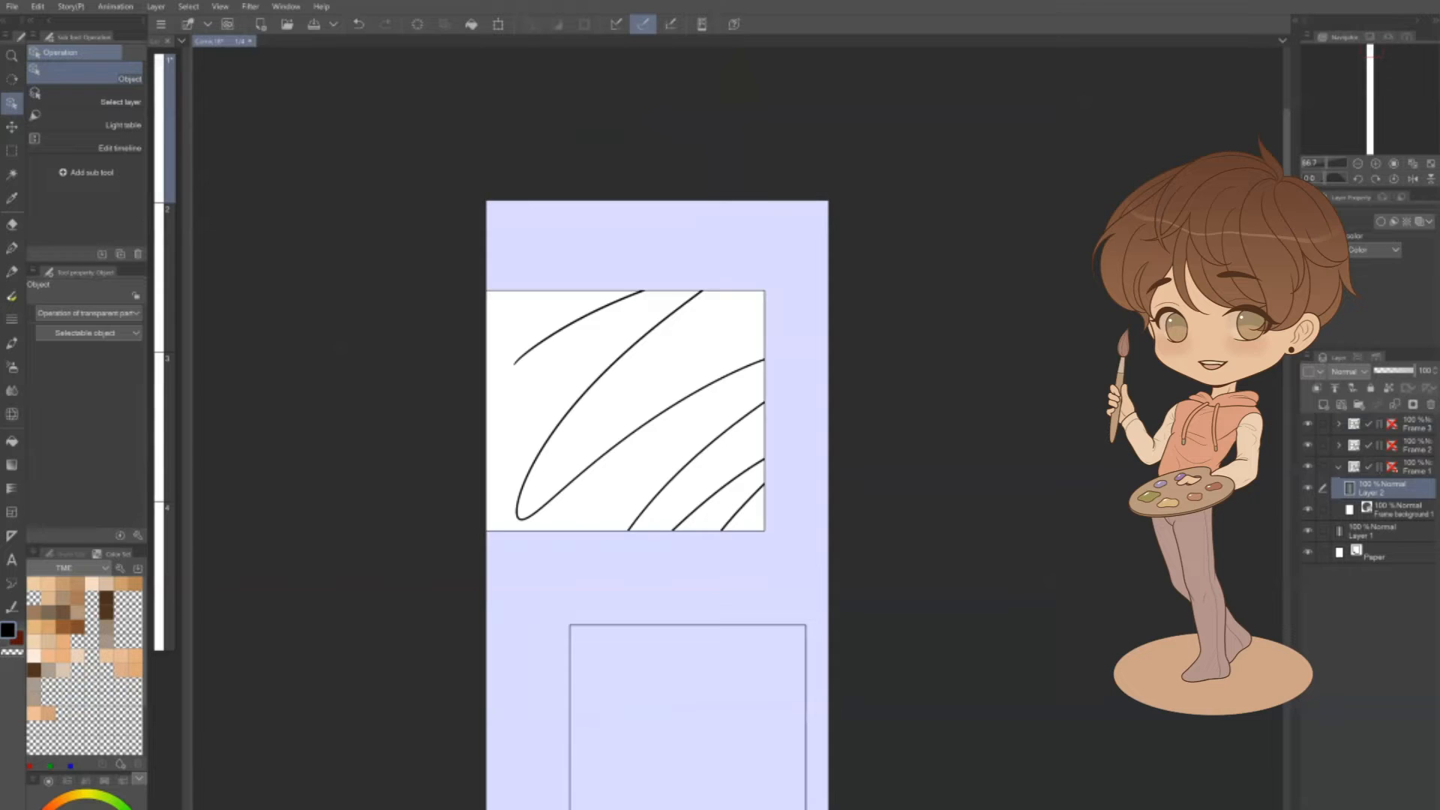
pyautogui.click(1412, 467)
pyautogui.click(1409, 444)
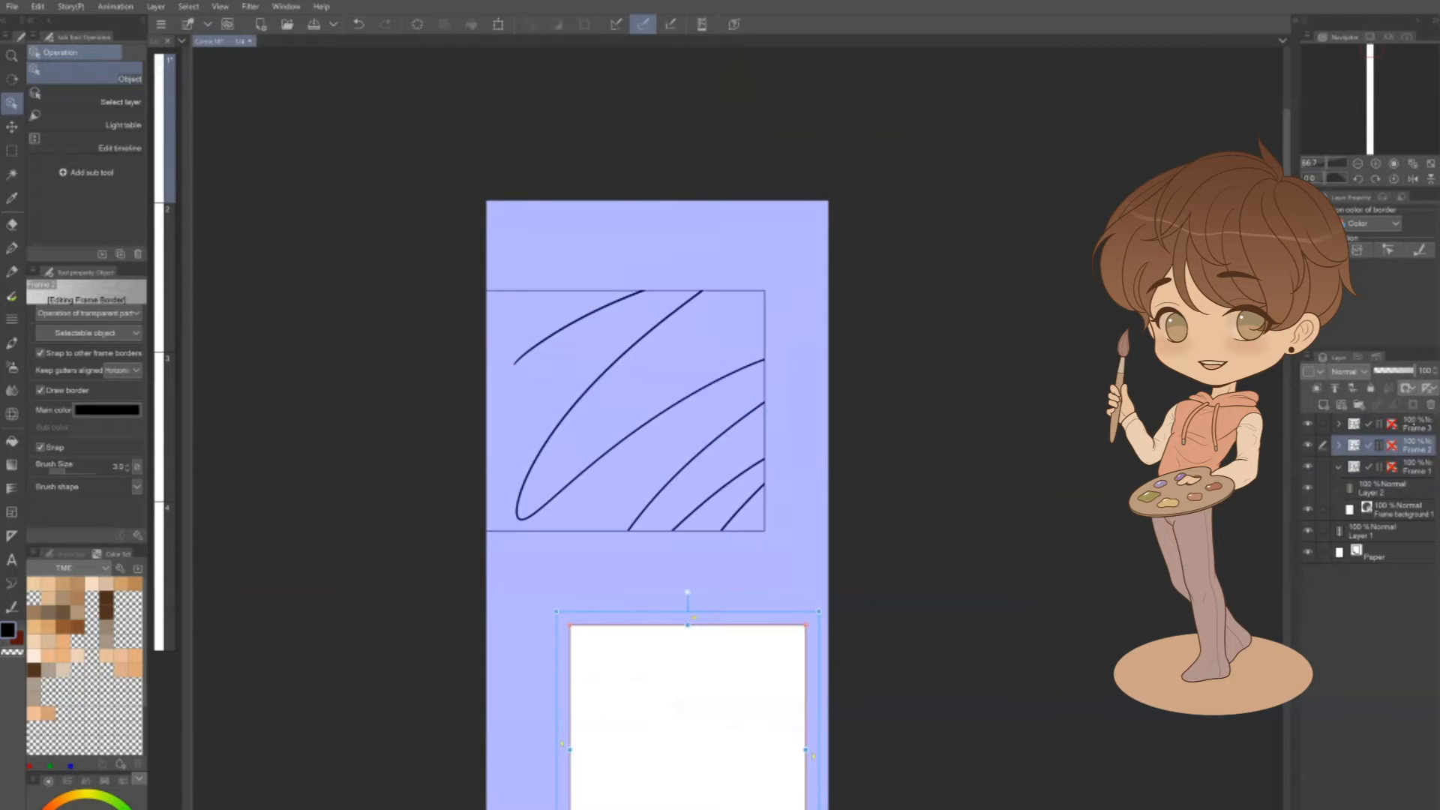
pyautogui.click(1412, 424)
pyautogui.click(1414, 468)
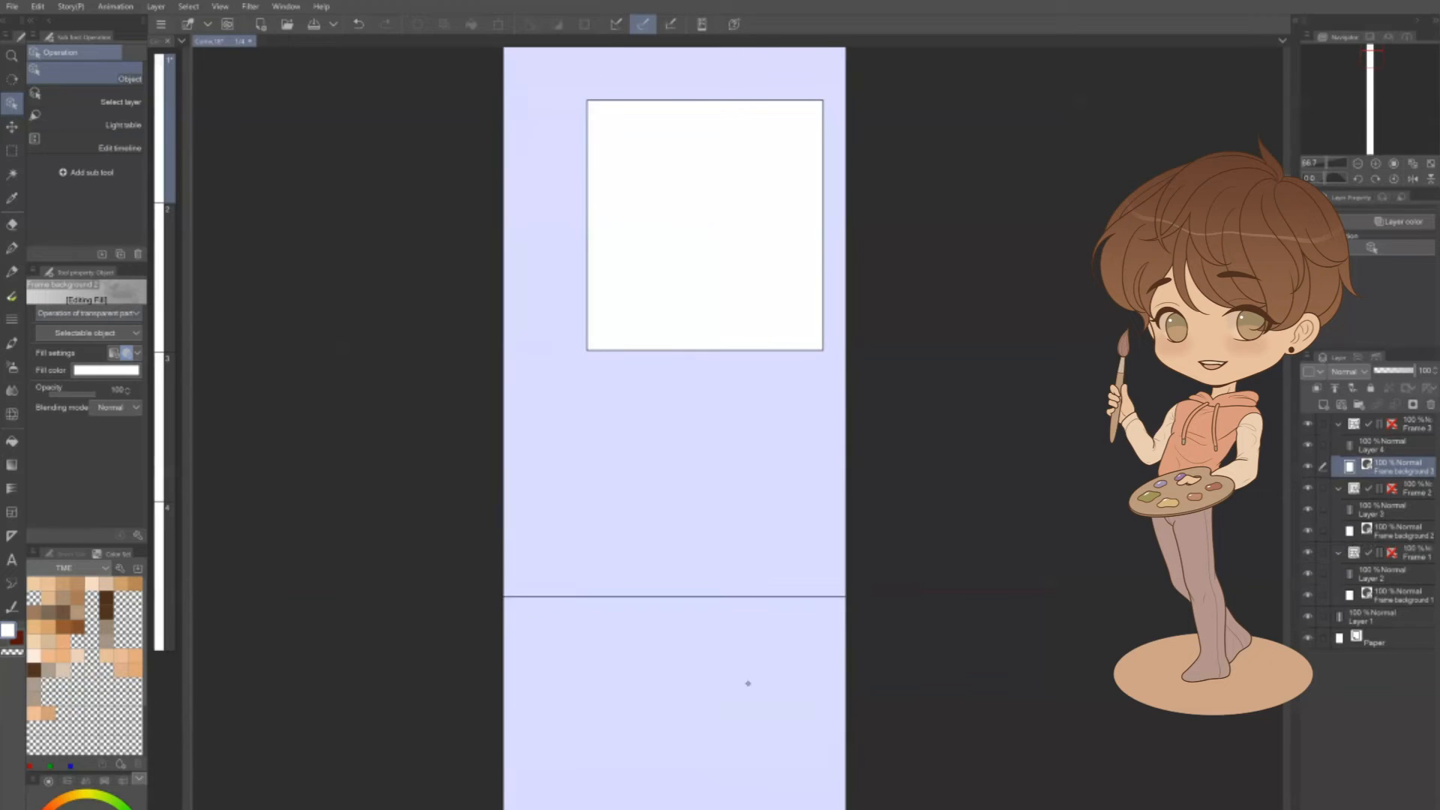
pyautogui.click(748, 684)
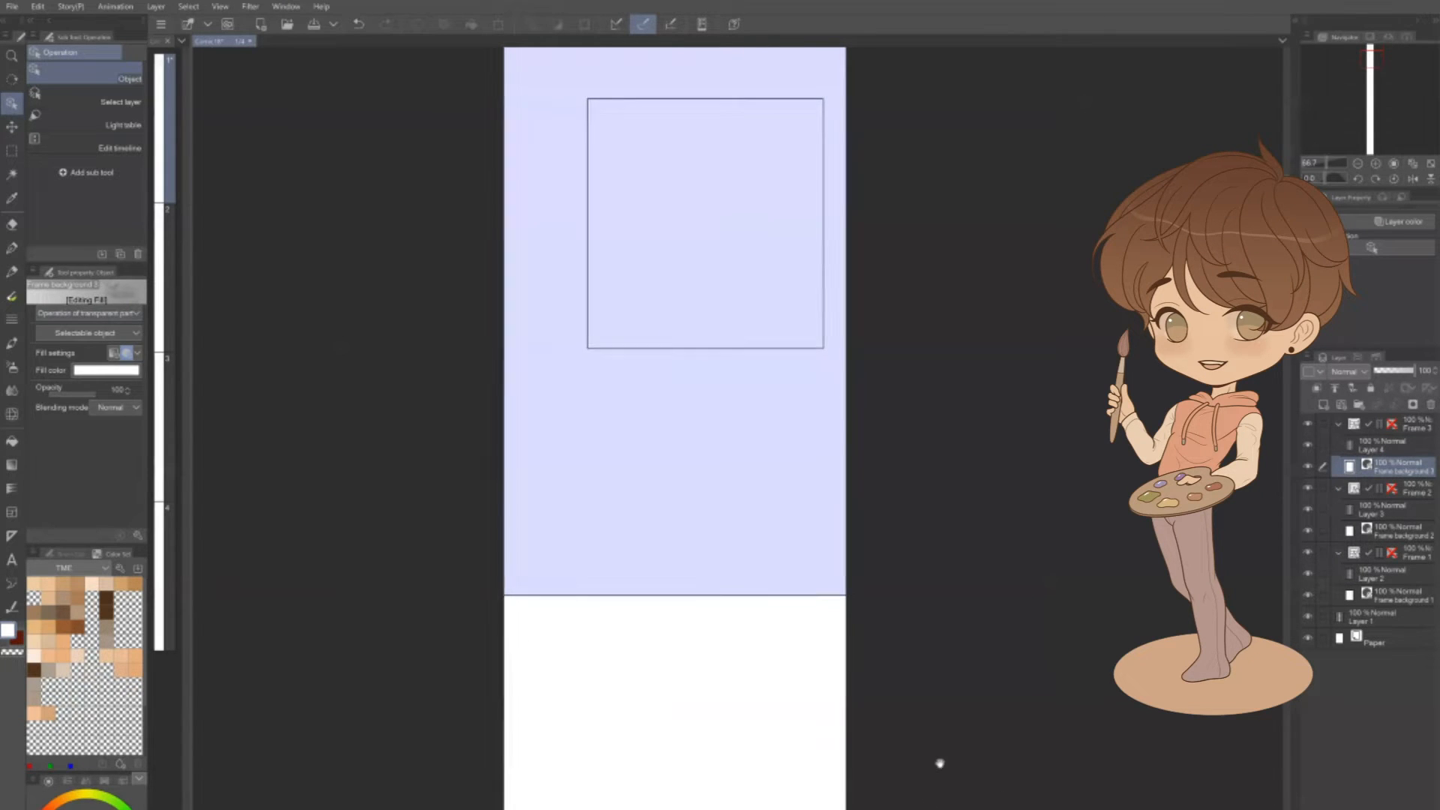
# Rotate the full-width frame so it rises towards the right, and pull two opposite corners outward to steepen the slant
pyautogui.moveTo(942, 762); pyautogui.dragTo(944, 641)
pyautogui.scroll(3, 683, 666)
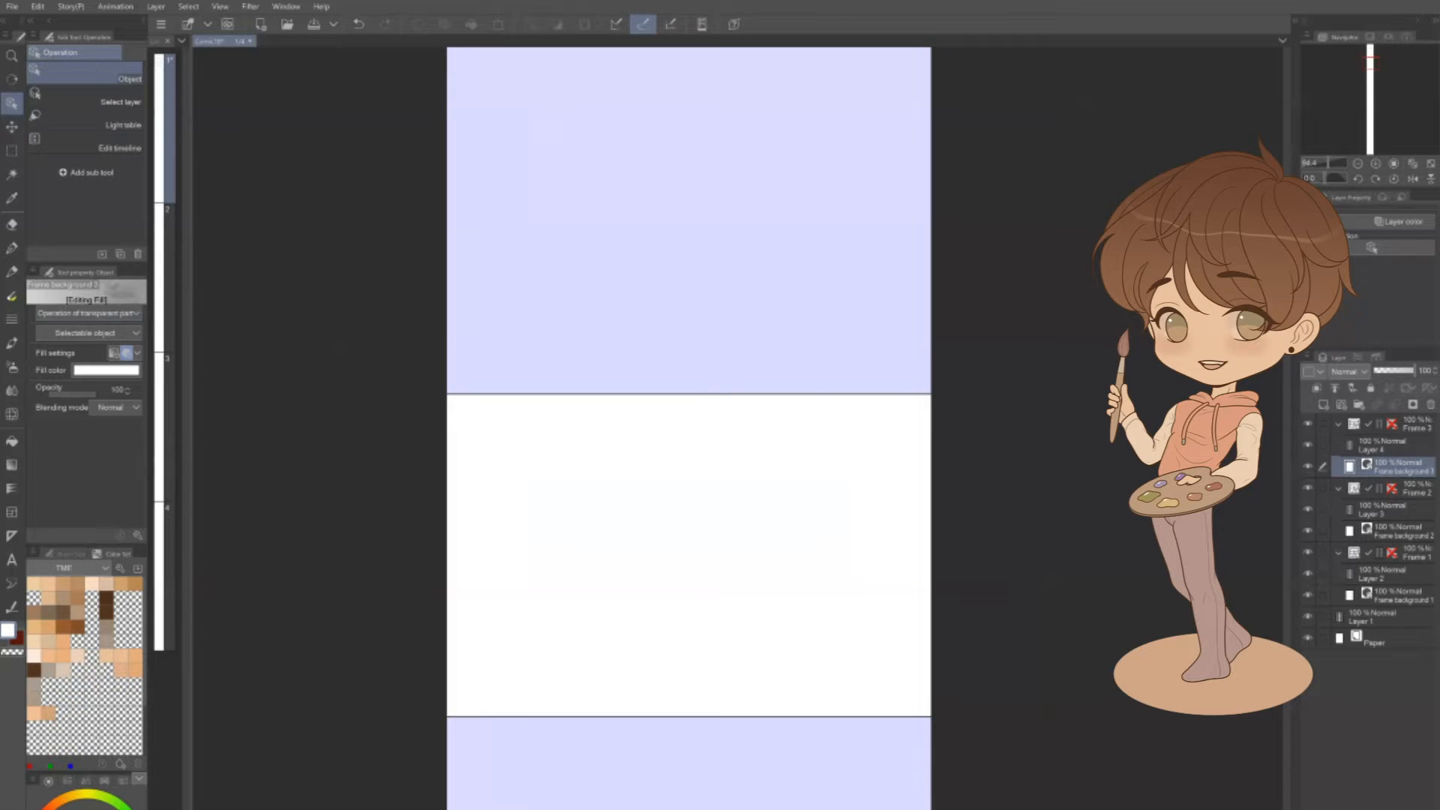
pyautogui.moveTo(683, 666); pyautogui.dragTo(666, 580)
pyautogui.click(751, 305)
pyautogui.moveTo(983, 290); pyautogui.dragTo(1020, 363)
pyautogui.moveTo(675, 347); pyautogui.dragTo(850, 420)
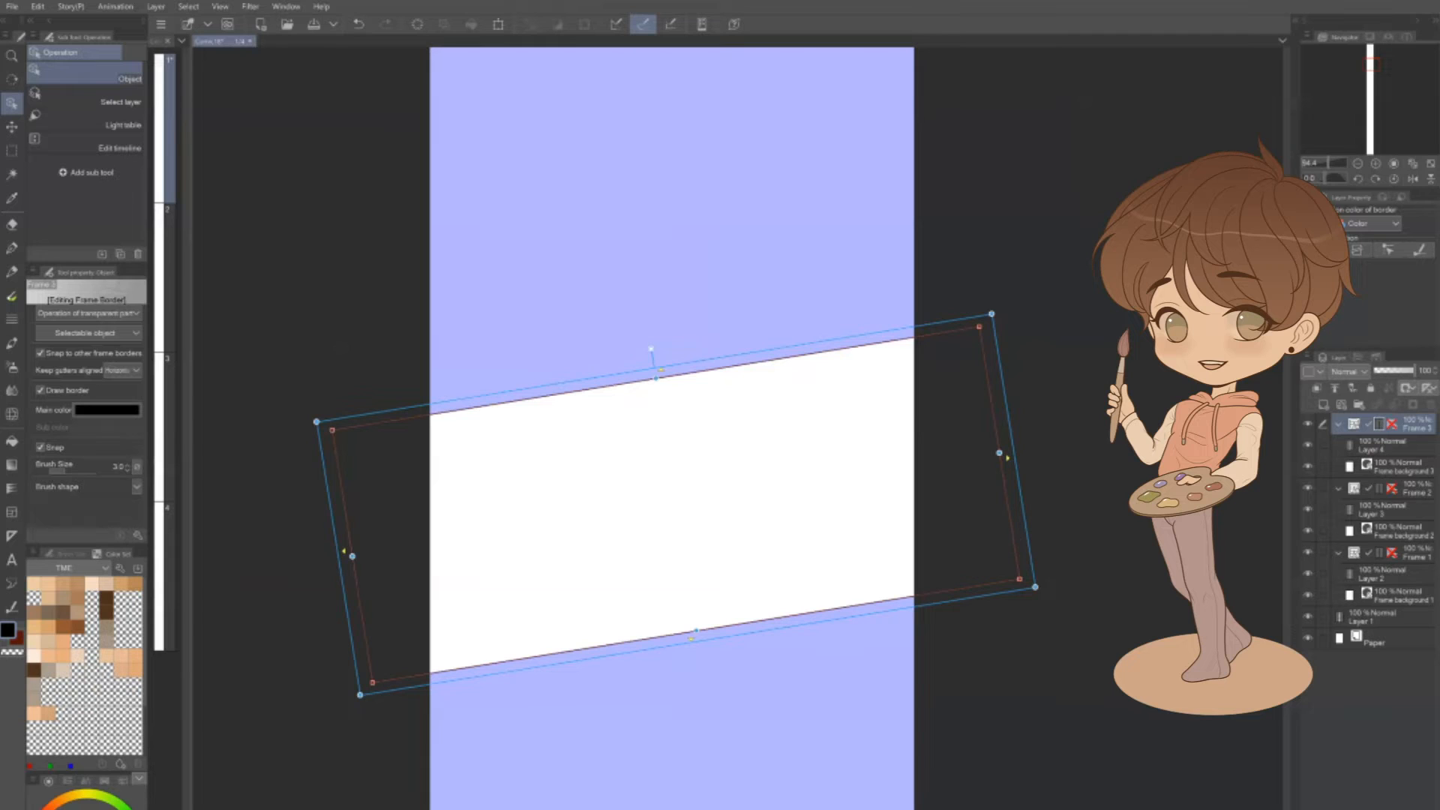
pyautogui.moveTo(979, 327); pyautogui.dragTo(979, 278)
pyautogui.moveTo(380, 727); pyautogui.dragTo(379, 727)
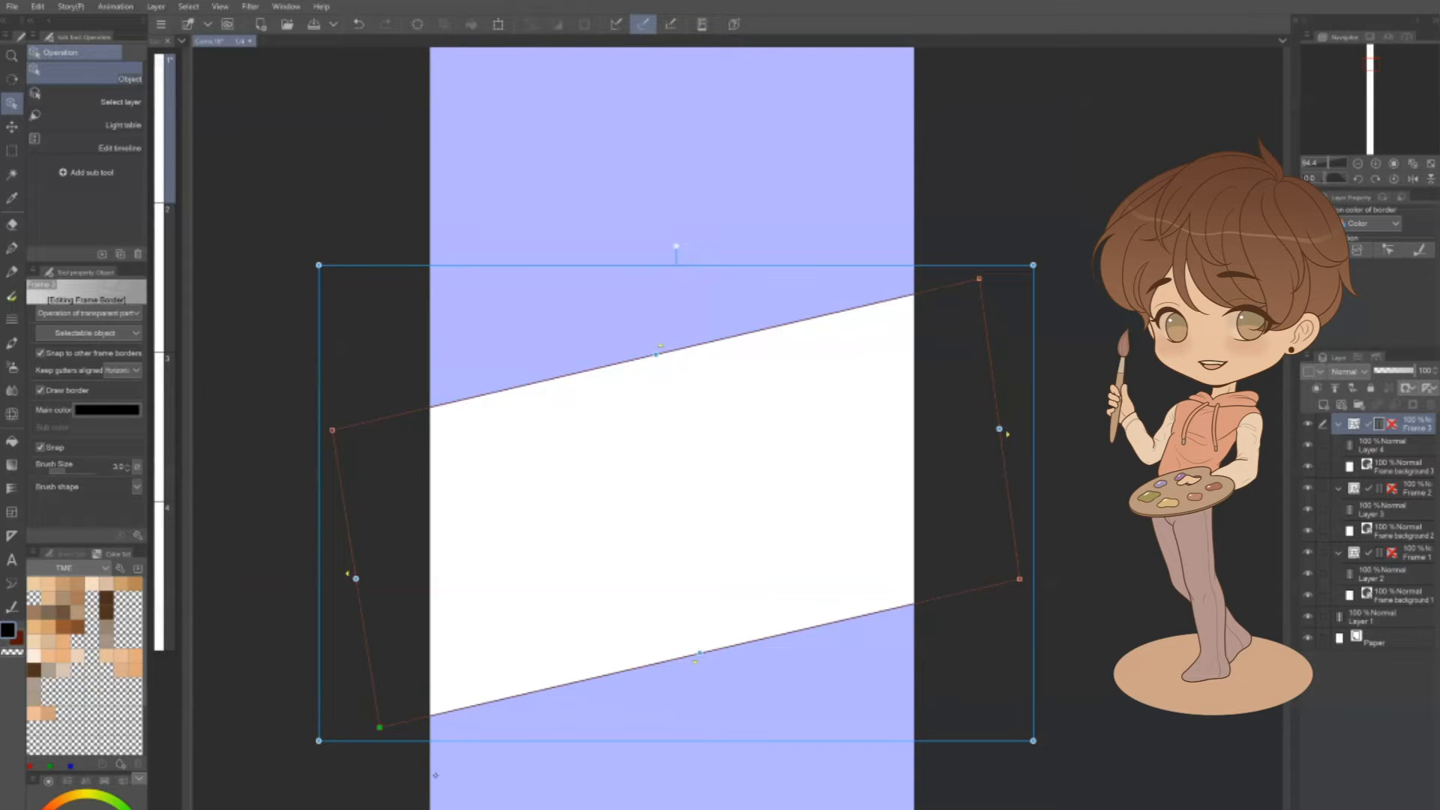
# Split the slanted frame into three frames with two diagonal cuts using Divide frame folder
pyautogui.rightClick(841, 626)
pyautogui.click(846, 632)
pyautogui.moveTo(820, 759); pyautogui.dragTo(824, 761)
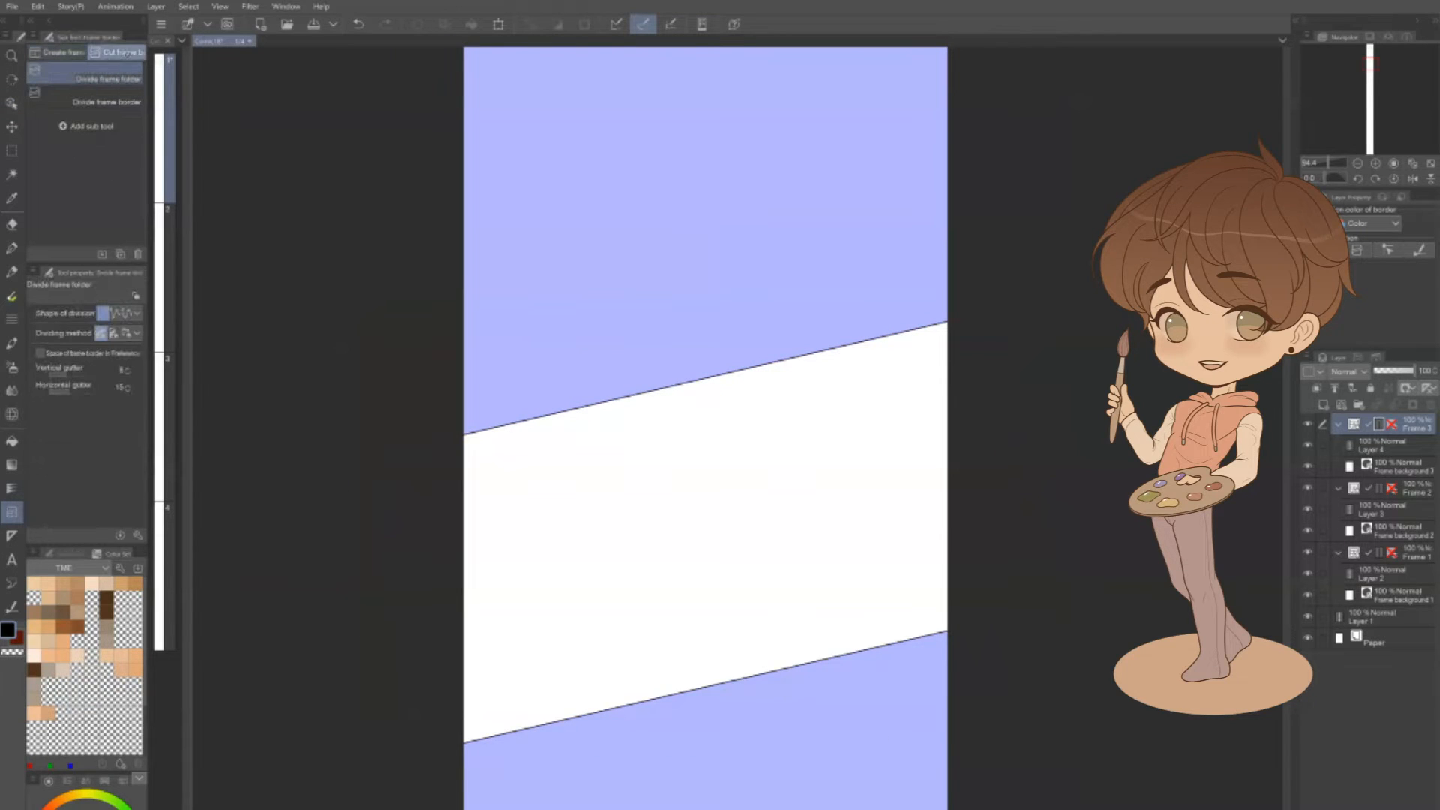
pyautogui.moveTo(681, 465); pyautogui.dragTo(734, 577)
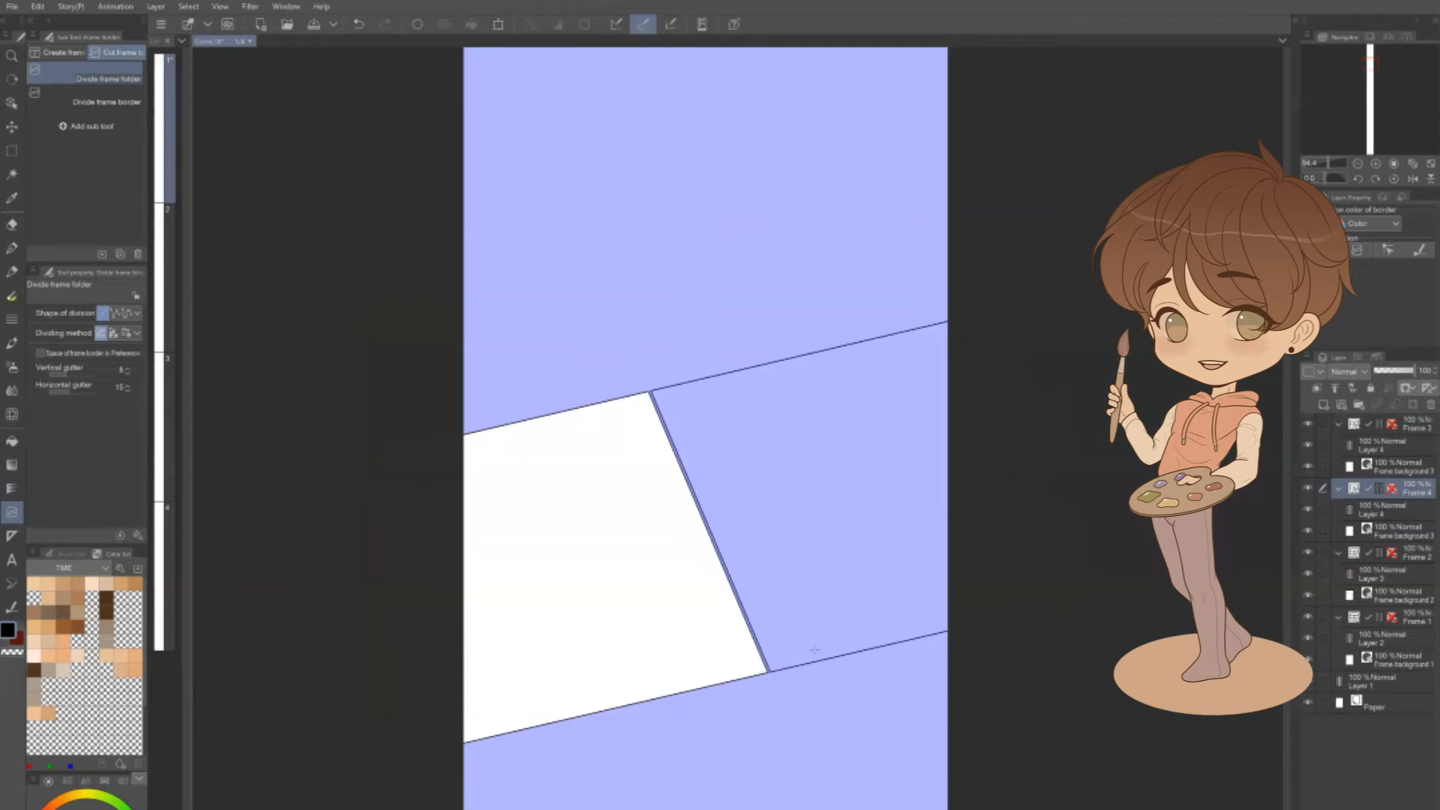
pyautogui.moveTo(858, 412); pyautogui.dragTo(911, 454)
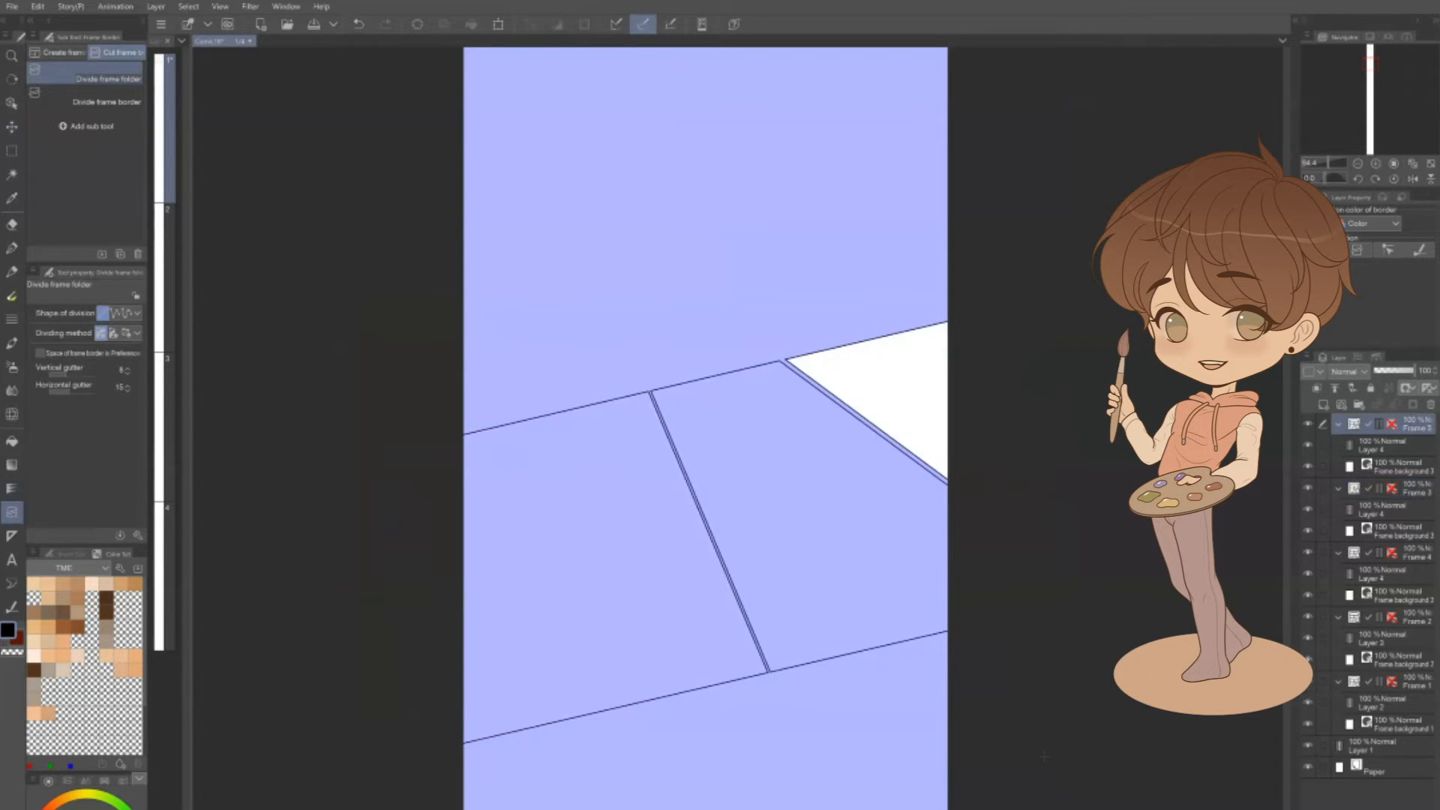
# Select the left part of the divided frame on the canvas with the Object tool, then its Frame 4 folder
pyautogui.press('o')
pyautogui.click(811, 564)
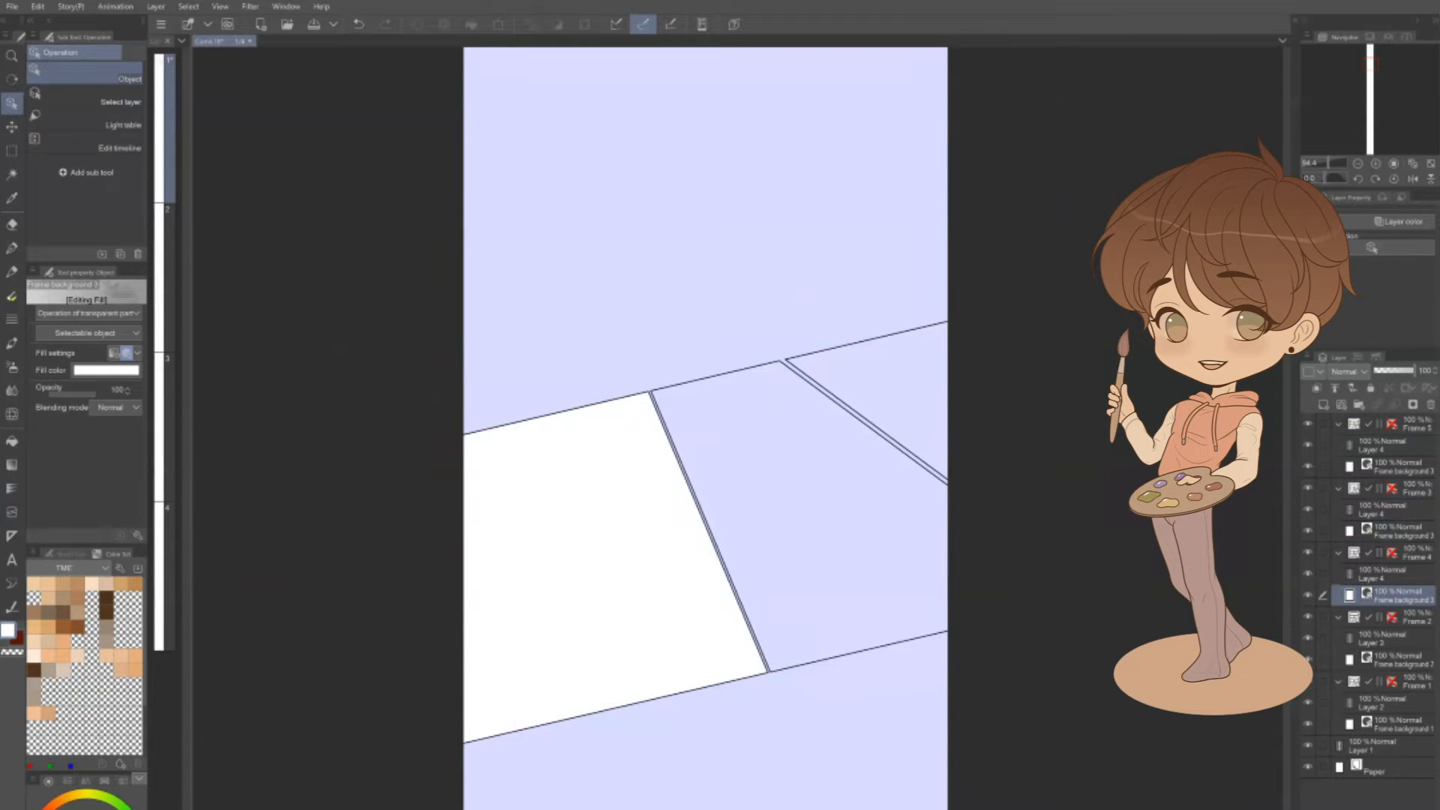
pyautogui.click(1411, 468)
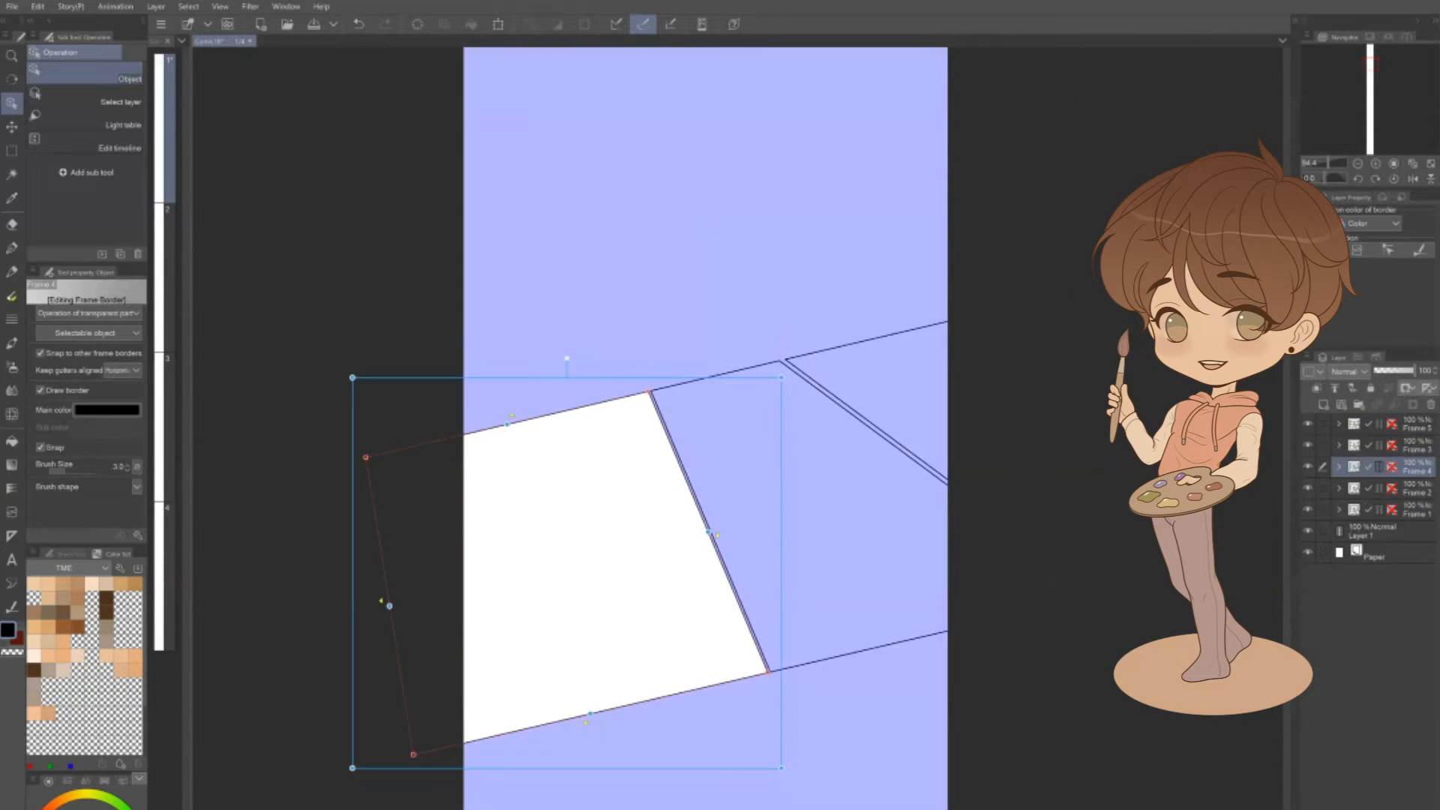
# Select Layer 1 beneath the frame folders and draw a pencil stroke across the page
pyautogui.click(1387, 537)
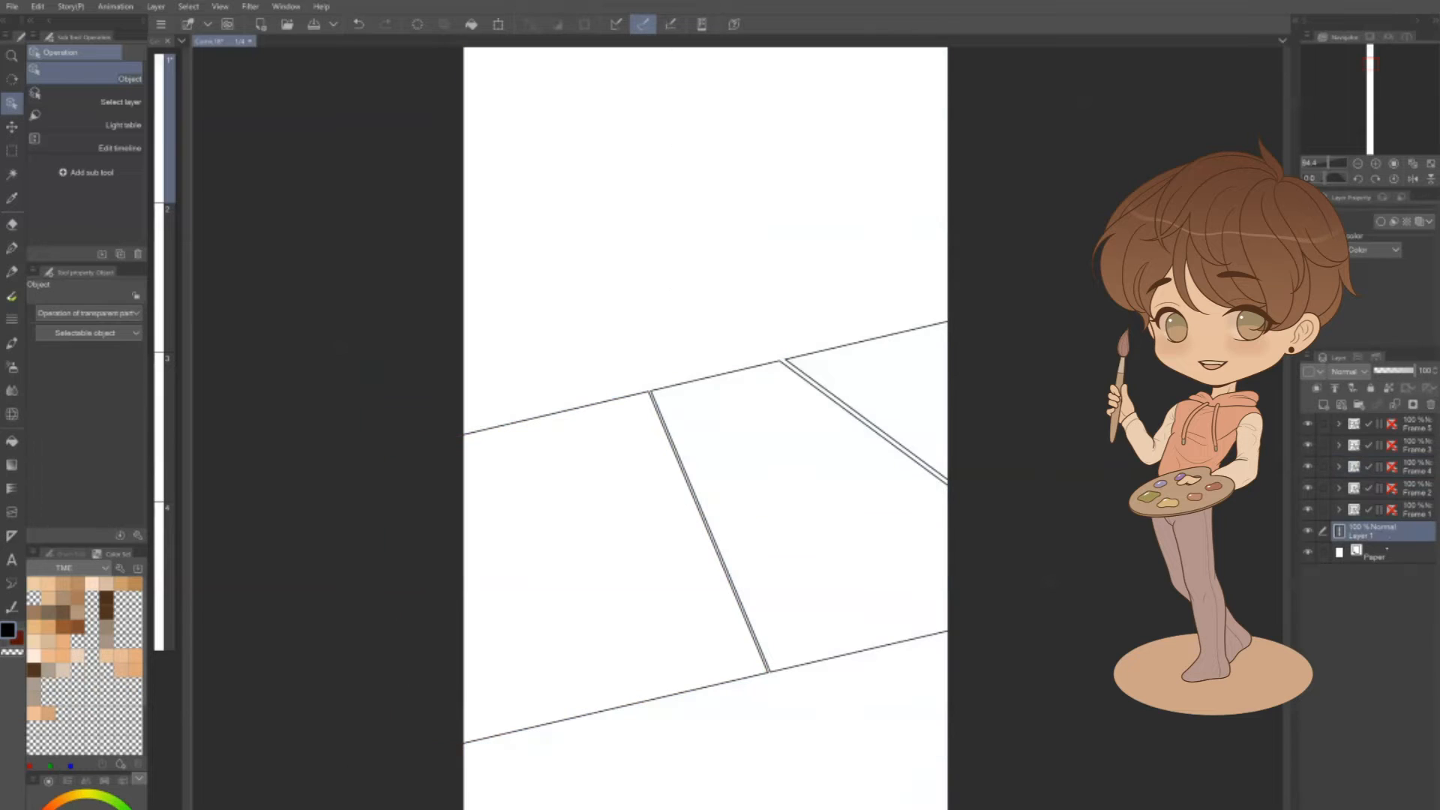
pyautogui.press('p')
pyautogui.moveTo(955, 782); pyautogui.dragTo(902, 105)
pyautogui.moveTo(495, 461)
pyautogui.mouseDown()
pyautogui.moveTo(617, 401)
pyautogui.moveTo(586, 538)
pyautogui.moveTo(720, 434)
pyautogui.moveTo(627, 651)
pyautogui.moveTo(858, 477)
pyautogui.mouseUp()
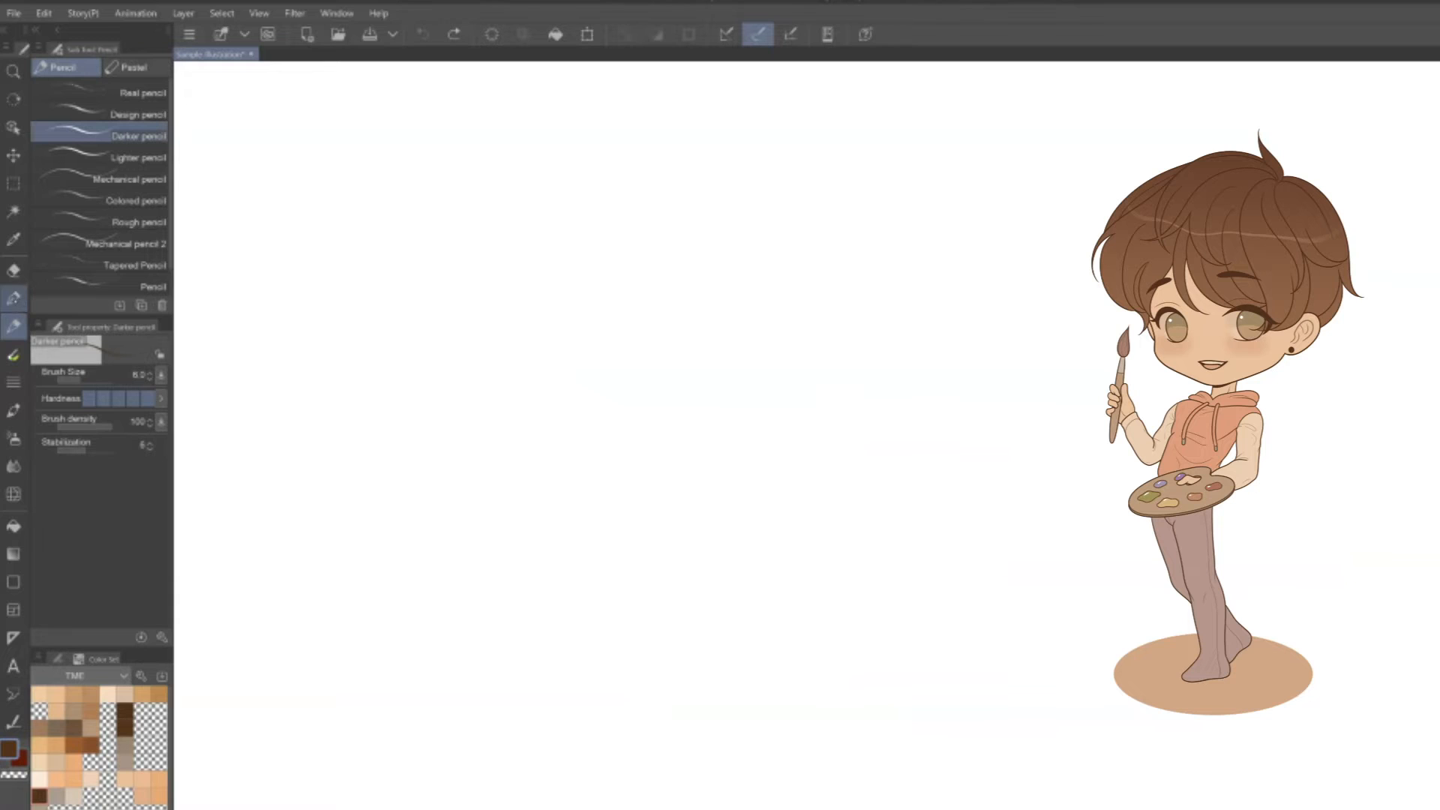
# Draw one wavy test stroke with Turnip pen 3 and another below it with the G-pen
pyautogui.click(45, 274)
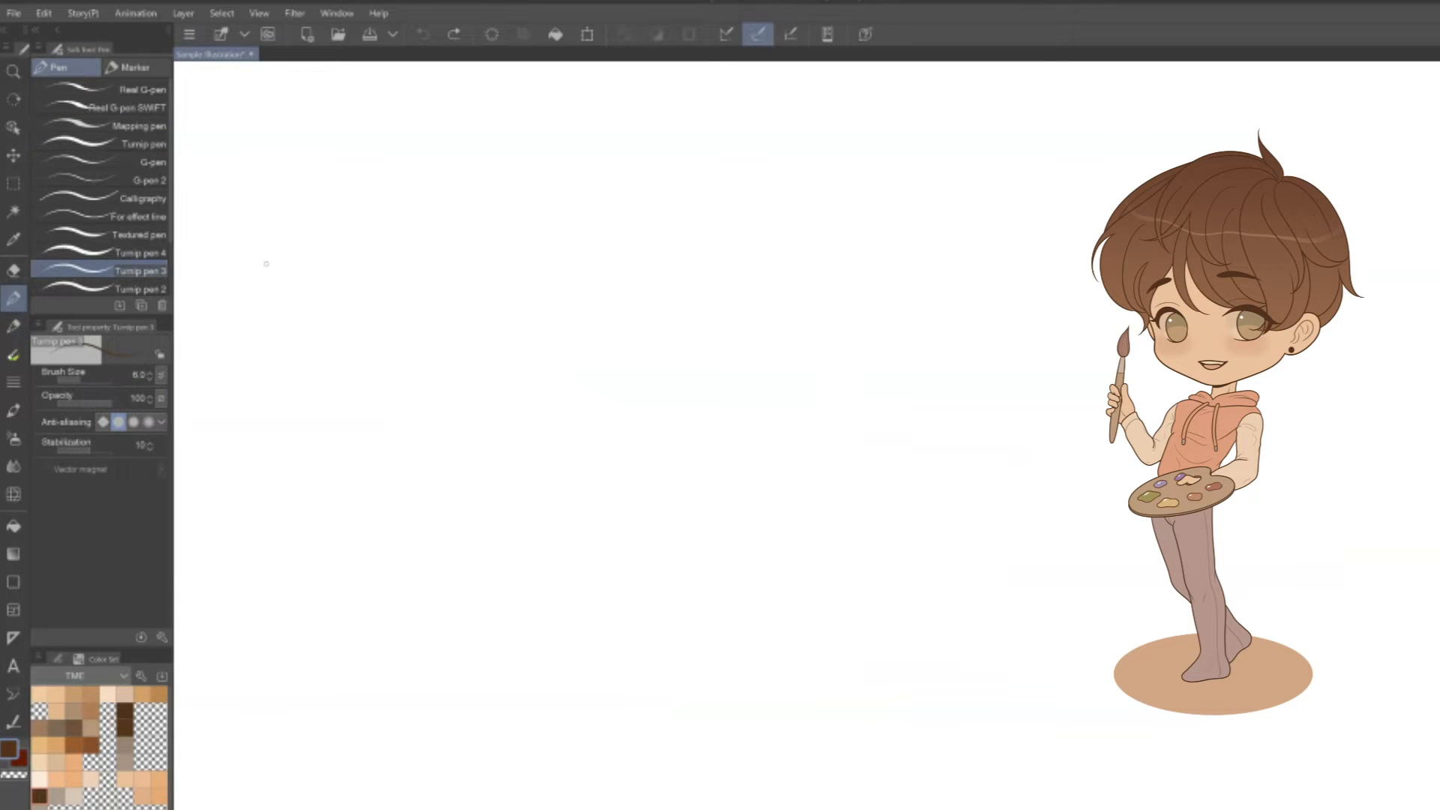
pyautogui.moveTo(345, 319); pyautogui.dragTo(1034, 324)
pyautogui.click(150, 162)
pyautogui.moveTo(370, 470)
pyautogui.mouseDown()
pyautogui.moveTo(859, 497)
pyautogui.moveTo(1003, 475)
pyautogui.moveTo(1034, 495)
pyautogui.mouseUp()
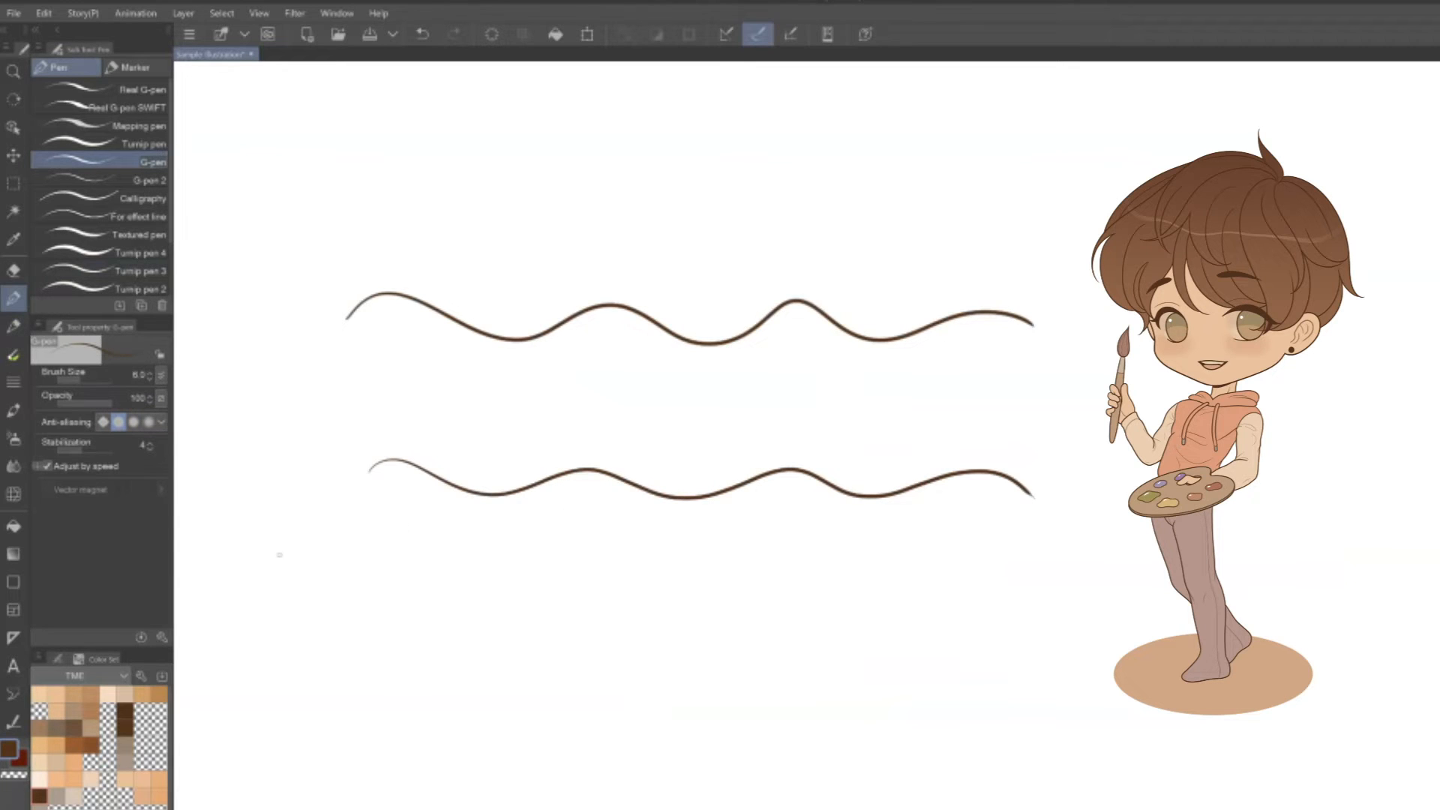
# Examine the G-pen's detailed settings for ink, color jitter, anti-aliasing and brush shape
pyautogui.click(161, 636)
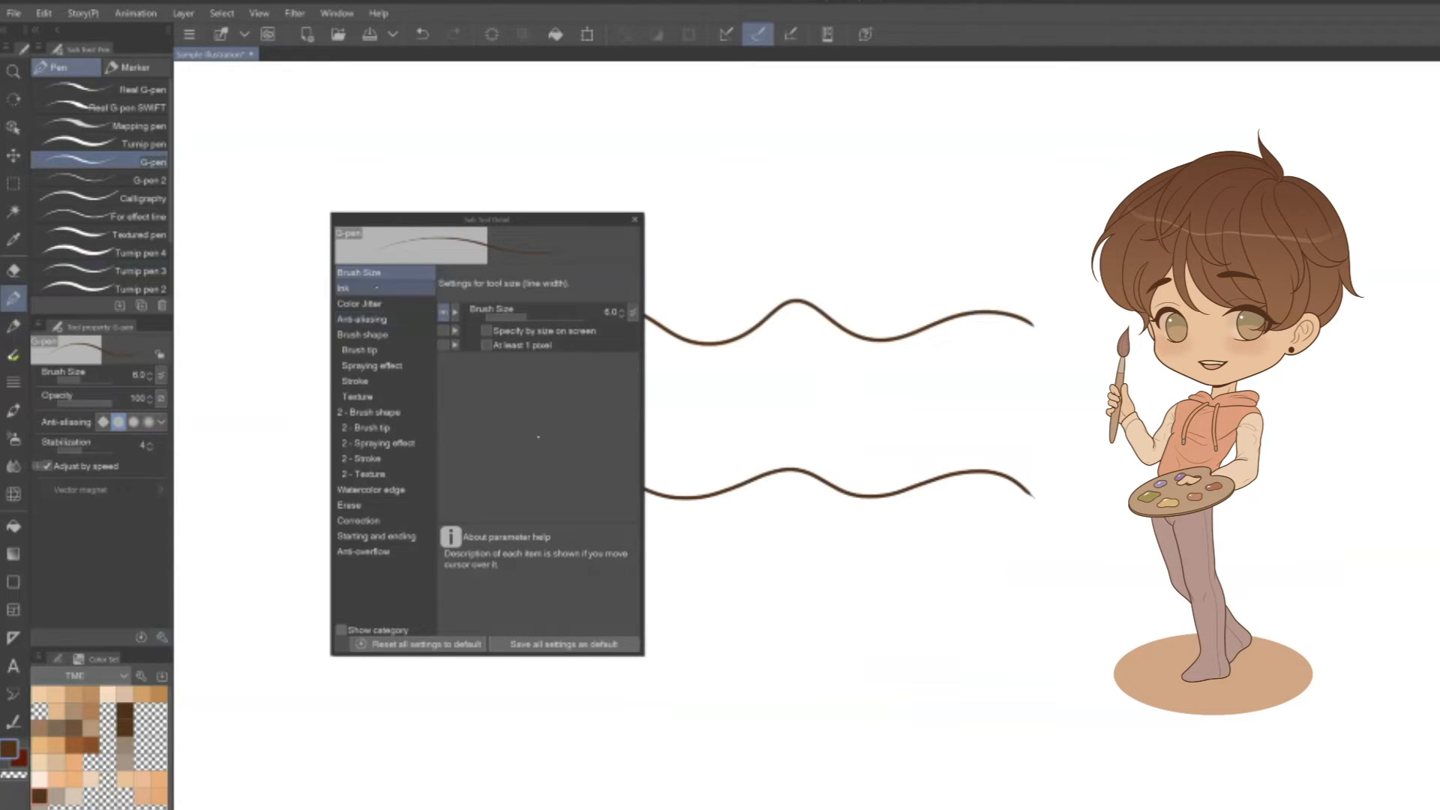
pyautogui.click(377, 288)
pyautogui.click(379, 304)
pyautogui.click(381, 319)
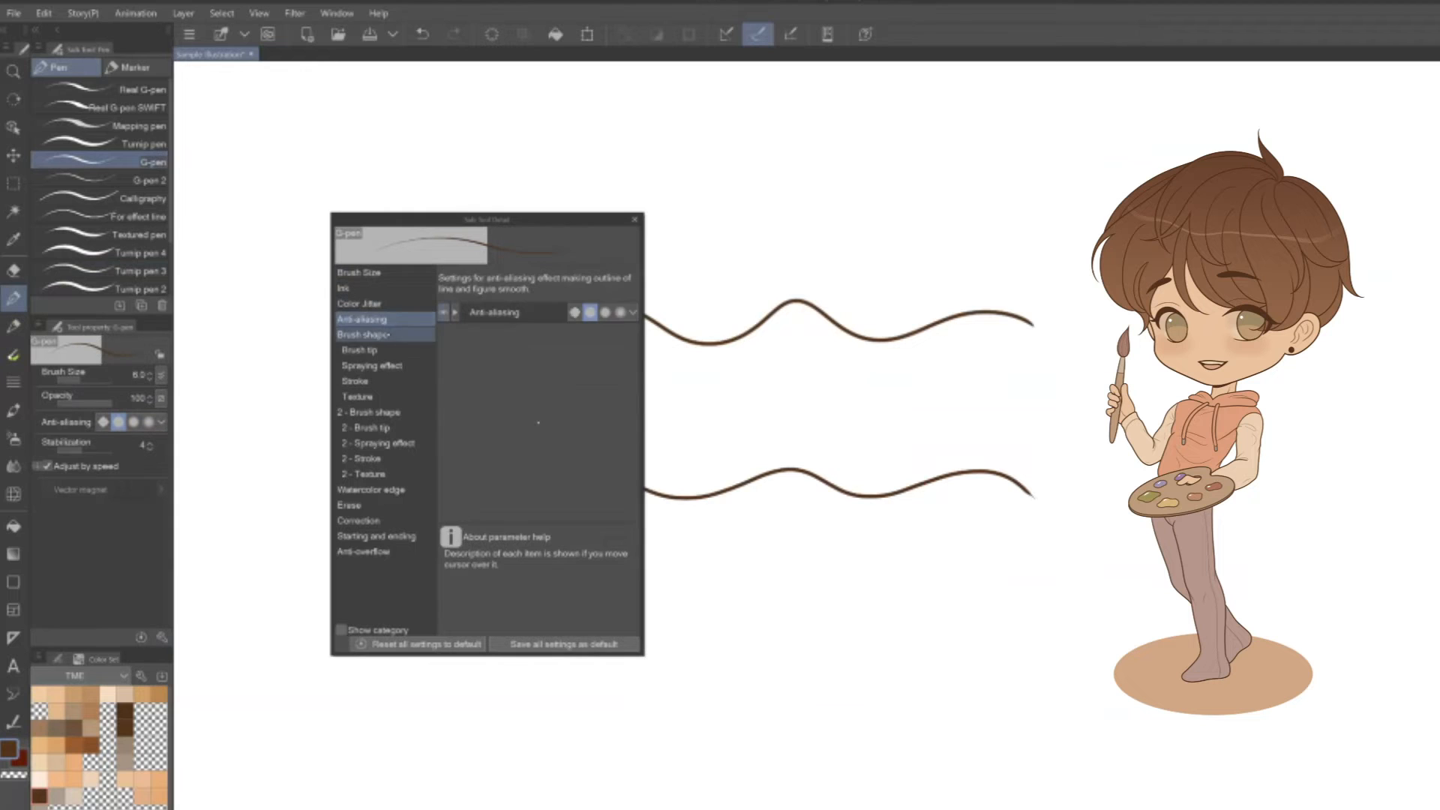
pyautogui.click(364, 335)
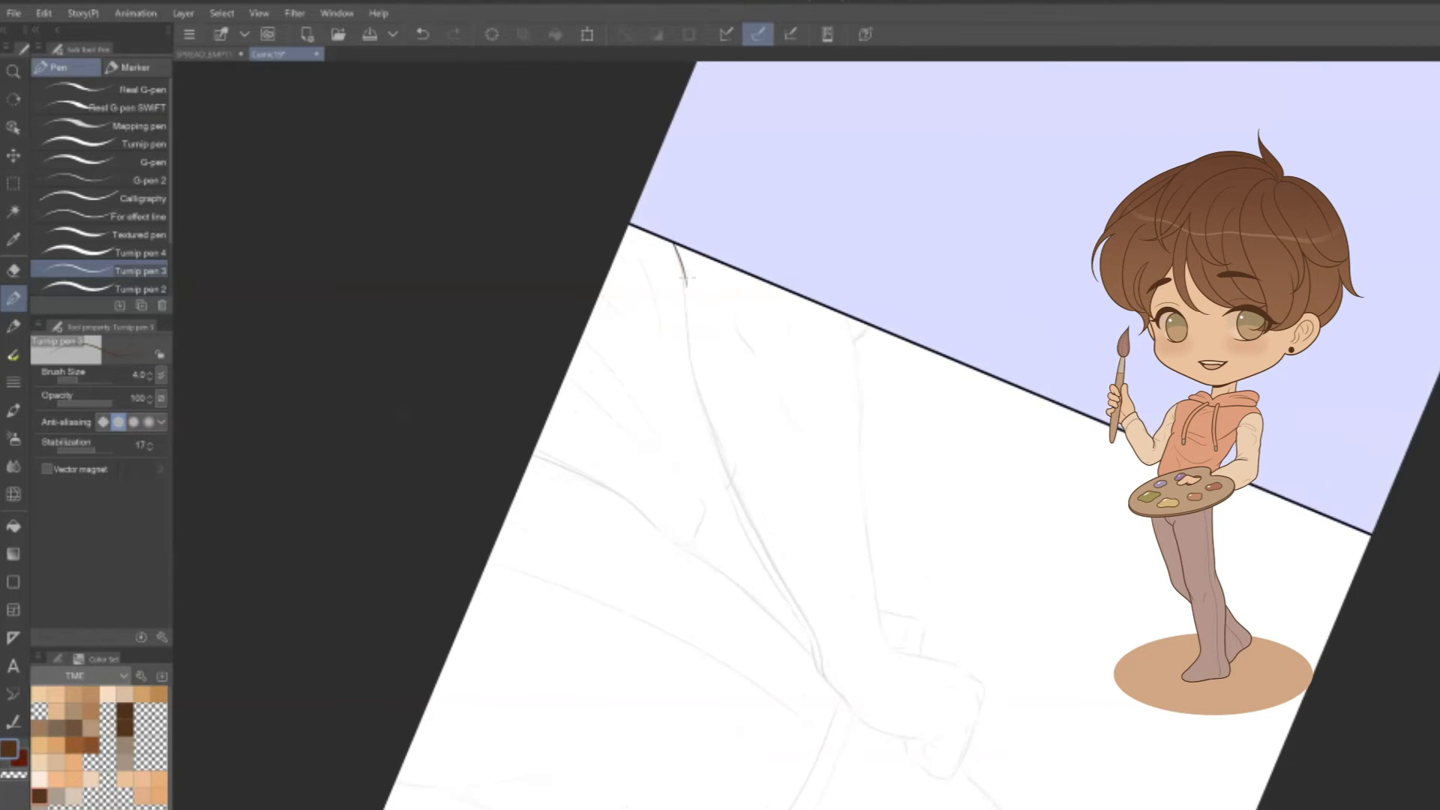
# Set Turnip pen 3 to size 5 and ink the long arm contour down to the wrist over the comic sketch
pyautogui.moveTo(686, 278); pyautogui.dragTo(819, 659)
pyautogui.scroll(1, 911, 646)
pyautogui.hotkey('ctrl', 'z')
pyautogui.press(']')
pyautogui.moveTo(606, 135); pyautogui.dragTo(796, 662)
pyautogui.moveTo(852, 634)
pyautogui.mouseDown()
pyautogui.moveTo(800, 681)
pyautogui.moveTo(661, 484)
pyautogui.mouseUp()
pyautogui.moveTo(596, 493); pyautogui.dragTo(655, 586)
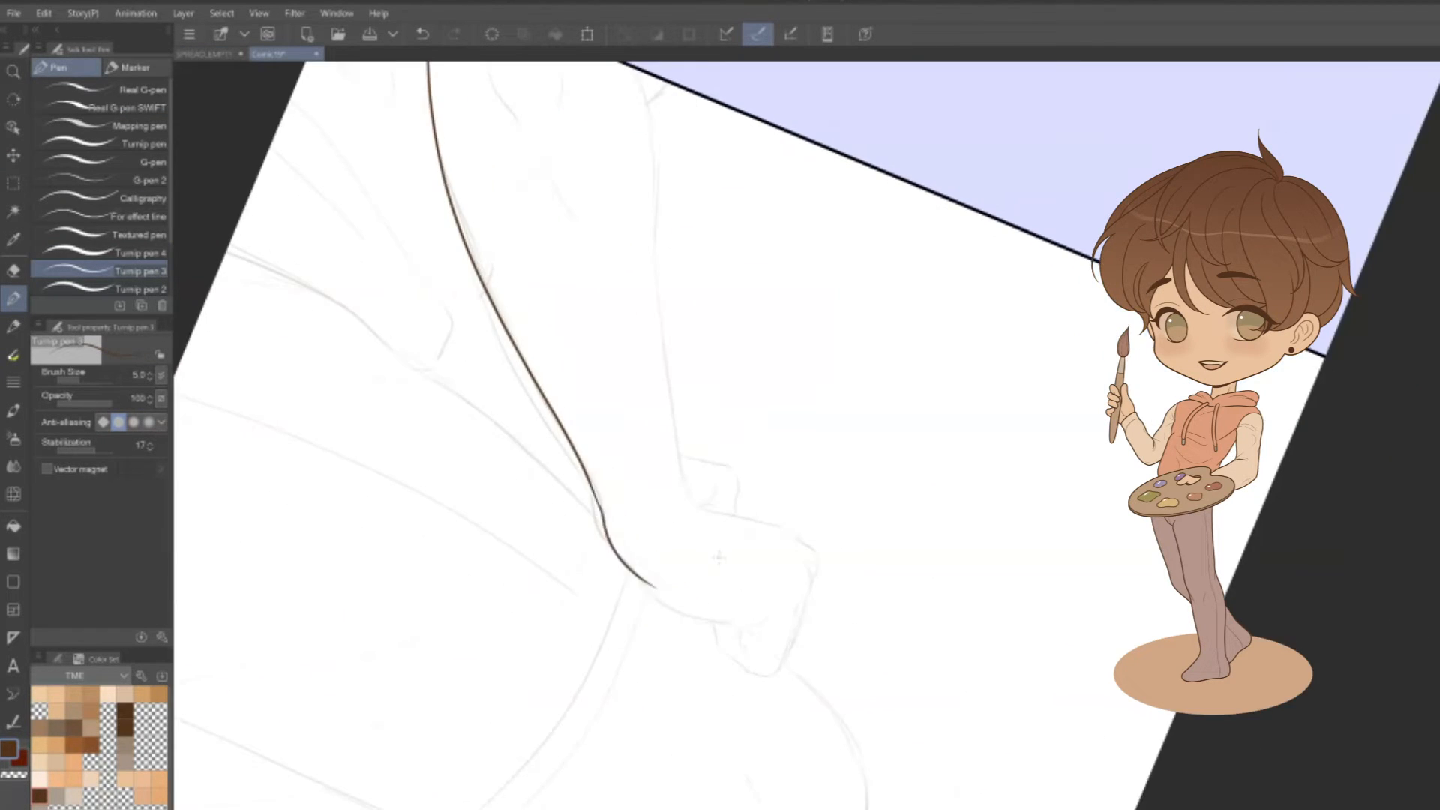
# Adjust the pen settings and ink the hand and remaining arm contours over the sketch, erasing overshoots and redrawing weak strokes
pyautogui.hotkey('ctrl', 'z')
pyautogui.moveTo(609, 519)
pyautogui.mouseDown()
pyautogui.moveTo(619, 547)
pyautogui.moveTo(728, 624)
pyautogui.mouseUp()
pyautogui.moveTo(929, 664); pyautogui.dragTo(665, 652)
pyautogui.scroll(2, 665, 653)
pyautogui.click(92, 451)
pyautogui.moveTo(707, 518)
pyautogui.mouseDown()
pyautogui.moveTo(733, 560)
pyautogui.moveTo(705, 557)
pyautogui.mouseUp()
pyautogui.hotkey('ctrl', 'z')
pyautogui.press('[')
pyautogui.moveTo(855, 365)
pyautogui.mouseDown()
pyautogui.moveTo(894, 516)
pyautogui.moveTo(885, 582)
pyautogui.mouseUp()
pyautogui.moveTo(746, 567)
pyautogui.mouseDown()
pyautogui.moveTo(797, 656)
pyautogui.moveTo(770, 499)
pyautogui.mouseUp()
pyautogui.moveTo(720, 436)
pyautogui.mouseDown()
pyautogui.moveTo(757, 456)
pyautogui.moveTo(733, 646)
pyautogui.mouseUp()
pyautogui.moveTo(775, 434); pyautogui.dragTo(688, 441)
pyautogui.moveTo(705, 488); pyautogui.dragTo(717, 524)
pyautogui.moveTo(517, 481); pyautogui.dragTo(591, 465)
pyautogui.moveTo(688, 441); pyautogui.dragTo(717, 300)
pyautogui.moveTo(735, 373); pyautogui.dragTo(714, 512)
pyautogui.moveTo(730, 315); pyautogui.dragTo(969, 330)
pyautogui.moveTo(776, 292); pyautogui.dragTo(750, 418)
pyautogui.press('e')
pyautogui.moveTo(907, 637); pyautogui.dragTo(1028, 405)
pyautogui.press('p')
pyautogui.moveTo(525, 375); pyautogui.dragTo(862, 525)
pyautogui.moveTo(807, 180); pyautogui.dragTo(942, 218)
pyautogui.hotkey('ctrl', 'z')
pyautogui.moveTo(780, 263); pyautogui.dragTo(904, 777)
pyautogui.scroll(3, 751, 450)
pyautogui.moveTo(924, 538); pyautogui.dragTo(868, 591)
pyautogui.moveTo(817, 479)
pyautogui.mouseDown()
pyautogui.moveTo(963, 562)
pyautogui.moveTo(964, 606)
pyautogui.mouseUp()
# Ink the remaining clothing edges, folds and leg contours of the panel, alternating pen strokes with erasing of overlapping line ends
pyautogui.press('e')
pyautogui.click(822, 480)
pyautogui.scroll(-3, 750, 450)
pyautogui.press('p')
pyautogui.moveTo(894, 546); pyautogui.dragTo(867, 639)
pyautogui.moveTo(611, 499); pyautogui.dragTo(859, 714)
pyautogui.hotkey('ctrl', 'z')
pyautogui.moveTo(612, 548); pyautogui.dragTo(857, 715)
pyautogui.moveTo(612, 510); pyautogui.dragTo(822, 604)
pyautogui.moveTo(678, 367); pyautogui.dragTo(612, 432)
pyautogui.press('e')
pyautogui.click(894, 562)
pyautogui.scroll(3, 862, 540)
pyautogui.press('p')
pyautogui.moveTo(913, 774); pyautogui.dragTo(1039, 525)
pyautogui.moveTo(823, 393); pyautogui.dragTo(805, 611)
pyautogui.moveTo(804, 611); pyautogui.dragTo(801, 809)
pyautogui.moveTo(863, 360)
pyautogui.mouseDown()
pyautogui.moveTo(766, 585)
pyautogui.moveTo(758, 538)
pyautogui.mouseUp()
pyautogui.moveTo(735, 439); pyautogui.dragTo(793, 442)
pyautogui.moveTo(736, 444)
pyautogui.mouseDown()
pyautogui.moveTo(772, 431)
pyautogui.moveTo(1095, 809)
pyautogui.mouseUp()
pyautogui.moveTo(902, 648); pyautogui.dragTo(1026, 779)
pyautogui.moveTo(935, 702); pyautogui.dragTo(1046, 809)
pyautogui.moveTo(998, 645); pyautogui.dragTo(862, 571)
pyautogui.moveTo(913, 480); pyautogui.dragTo(1112, 447)
pyautogui.hotkey('ctrl', 'z')
pyautogui.moveTo(995, 622); pyautogui.dragTo(1011, 429)
pyautogui.moveTo(988, 367); pyautogui.dragTo(1001, 495)
pyautogui.moveTo(908, 591); pyautogui.dragTo(972, 703)
pyautogui.press('e')
pyautogui.moveTo(1050, 525)
pyautogui.mouseDown()
pyautogui.moveTo(772, 424)
pyautogui.moveTo(887, 381)
pyautogui.mouseUp()
pyautogui.press('p')
pyautogui.moveTo(993, 687); pyautogui.dragTo(886, 587)
pyautogui.moveTo(876, 281)
pyautogui.mouseDown()
pyautogui.moveTo(1008, 390)
pyautogui.moveTo(1007, 635)
pyautogui.mouseUp()
pyautogui.press('e')
pyautogui.press('p')
pyautogui.moveTo(760, 534)
pyautogui.mouseDown()
pyautogui.moveTo(894, 495)
pyautogui.moveTo(813, 656)
pyautogui.mouseUp()
pyautogui.hotkey('ctrl', 'z')
pyautogui.moveTo(782, 559); pyautogui.dragTo(816, 655)
pyautogui.keyDown('ctrl'); pyautogui.click(833, 518); pyautogui.keyUp('ctrl')
pyautogui.press('e')
pyautogui.moveTo(774, 526); pyautogui.dragTo(776, 549)
pyautogui.moveTo(1117, 585); pyautogui.dragTo(1305, 795)
pyautogui.press('p')
pyautogui.moveTo(1110, 420); pyautogui.dragTo(1086, 553)
pyautogui.moveTo(829, 215); pyautogui.dragTo(864, 271)
pyautogui.moveTo(969, 467); pyautogui.dragTo(848, 463)
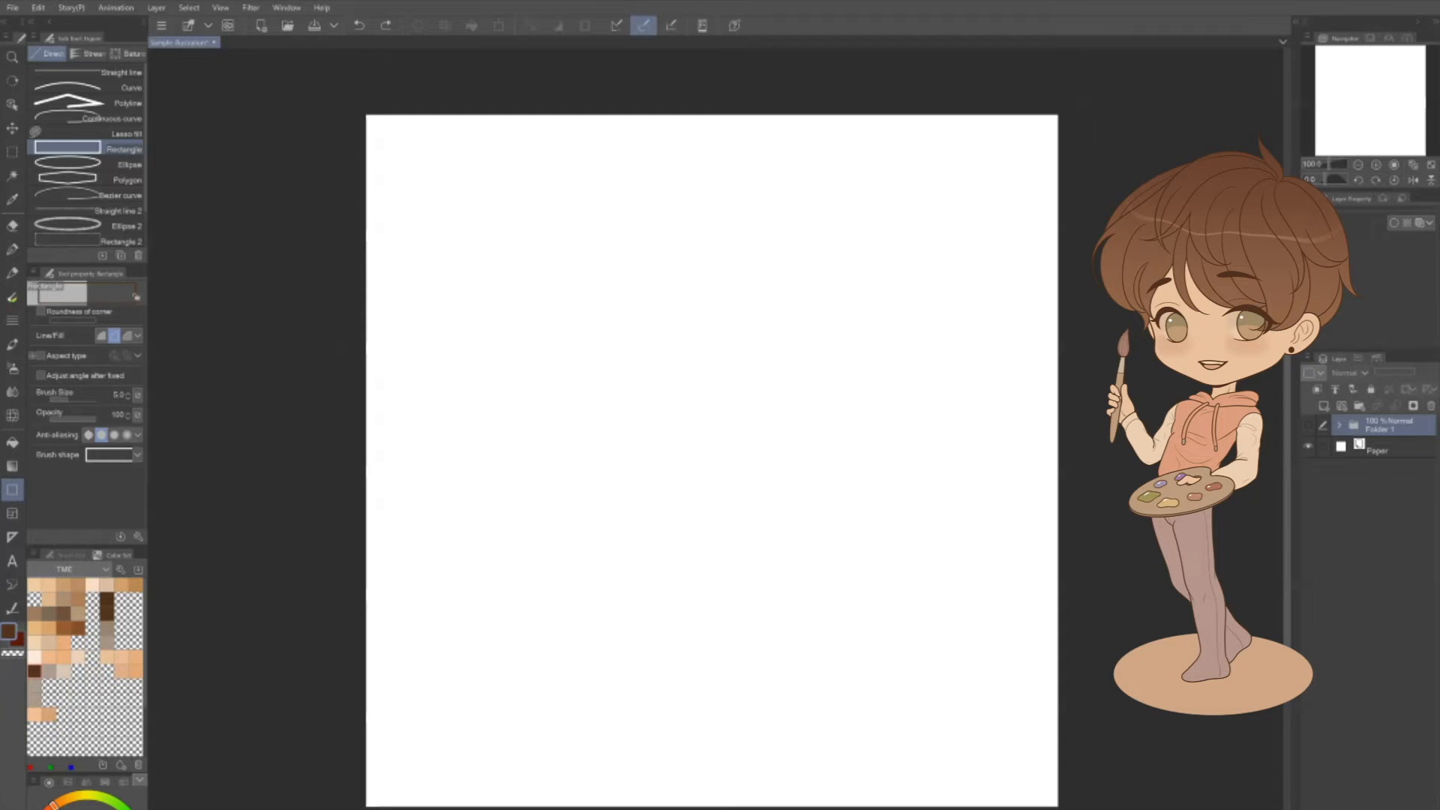
# Create a new vector layer above Folder 1 in the sample illustration
pyautogui.click(155, 9)
pyautogui.moveTo(192, 36)
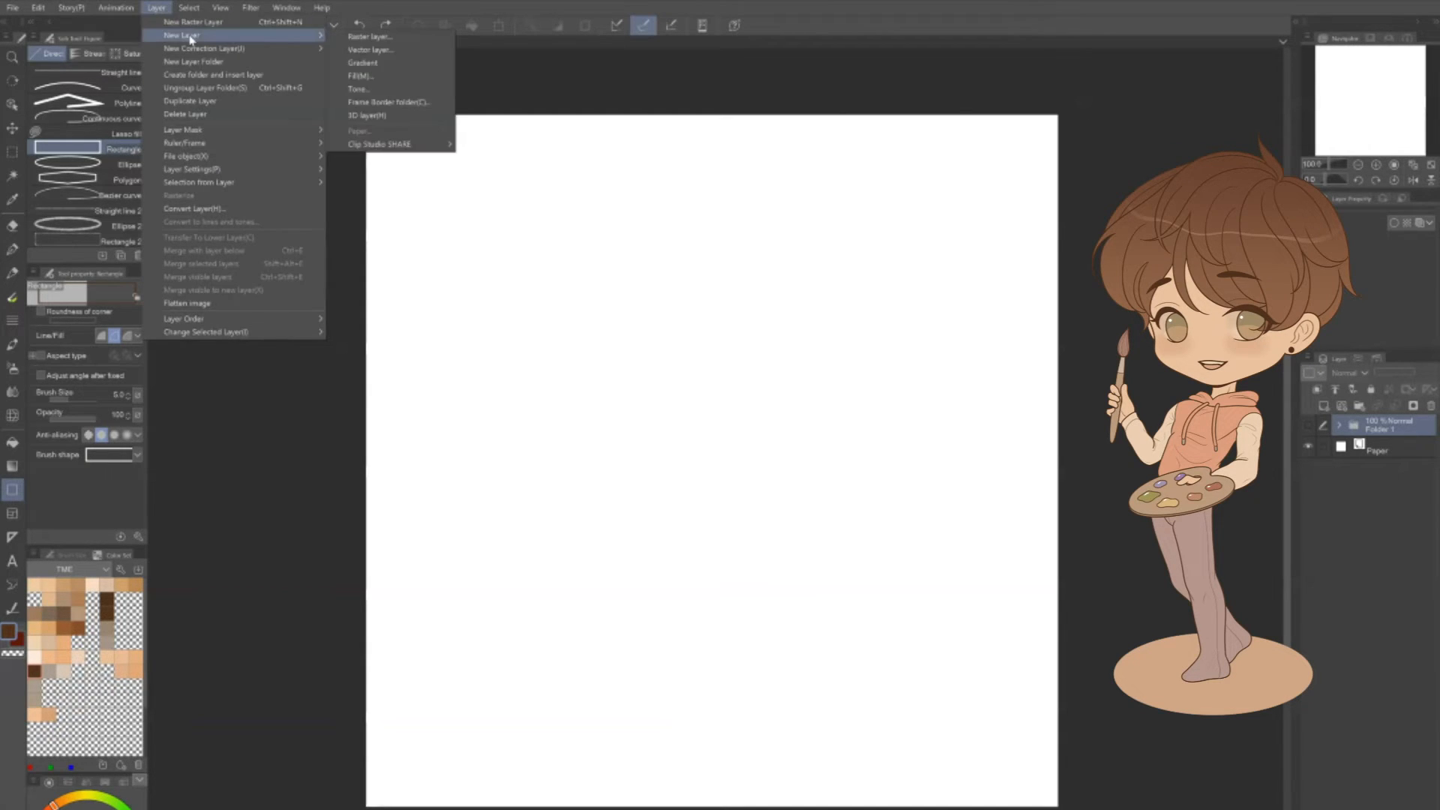
pyautogui.click(357, 51)
pyautogui.press('Return')
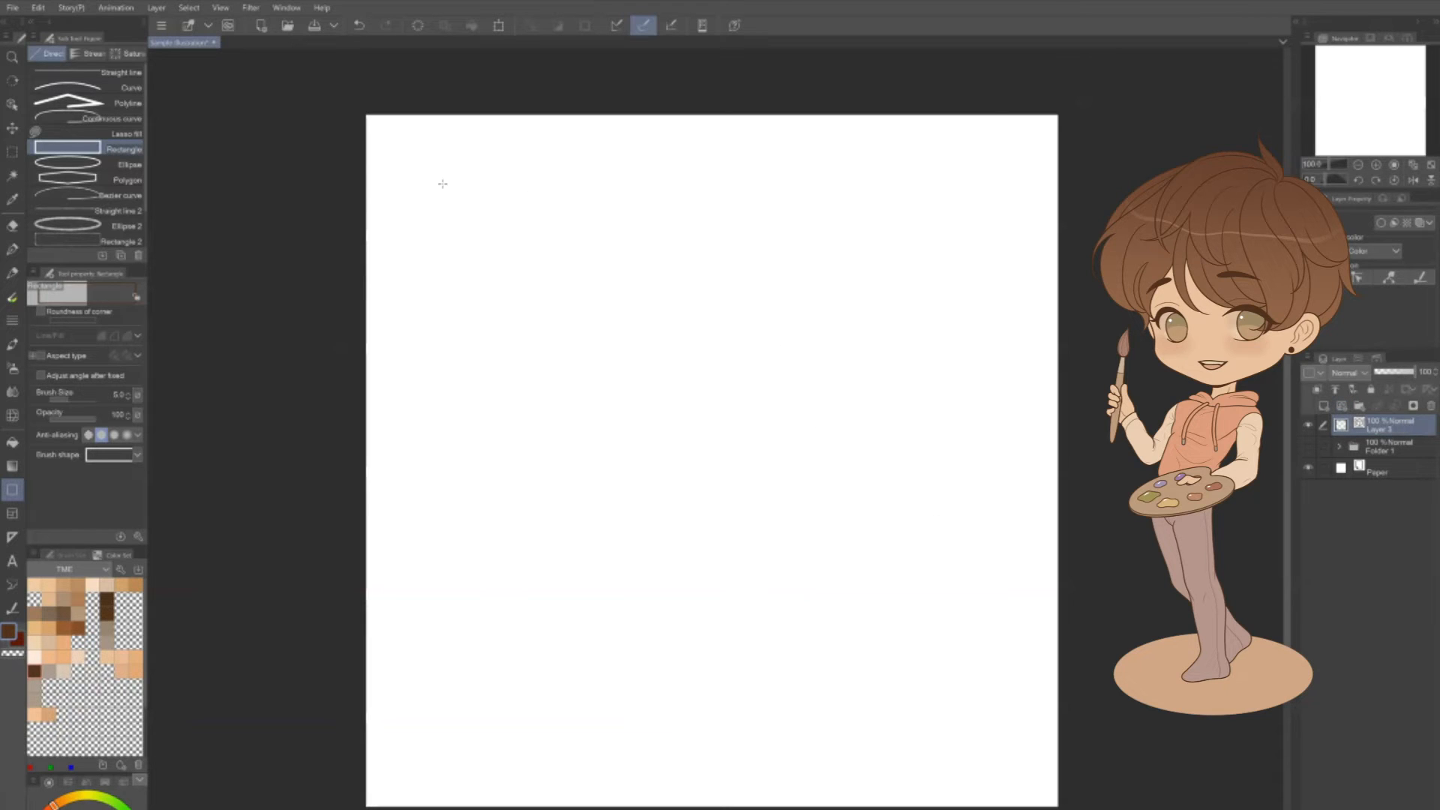
# Draw a square, a circle and a hexagon as separate outlines on the vector layer
pyautogui.moveTo(416, 173); pyautogui.dragTo(628, 385)
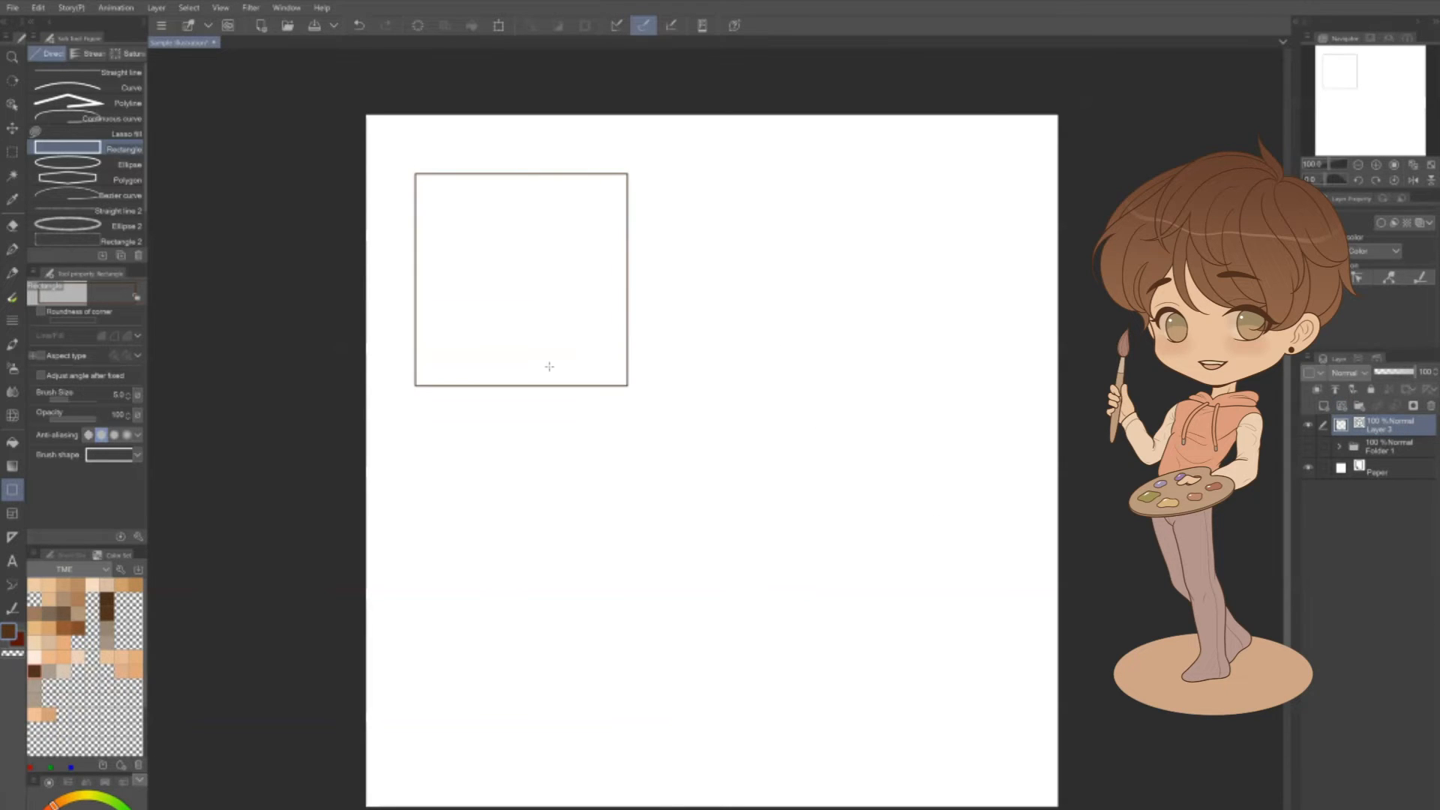
pyautogui.click(68, 163)
pyautogui.moveTo(709, 286); pyautogui.dragTo(965, 539)
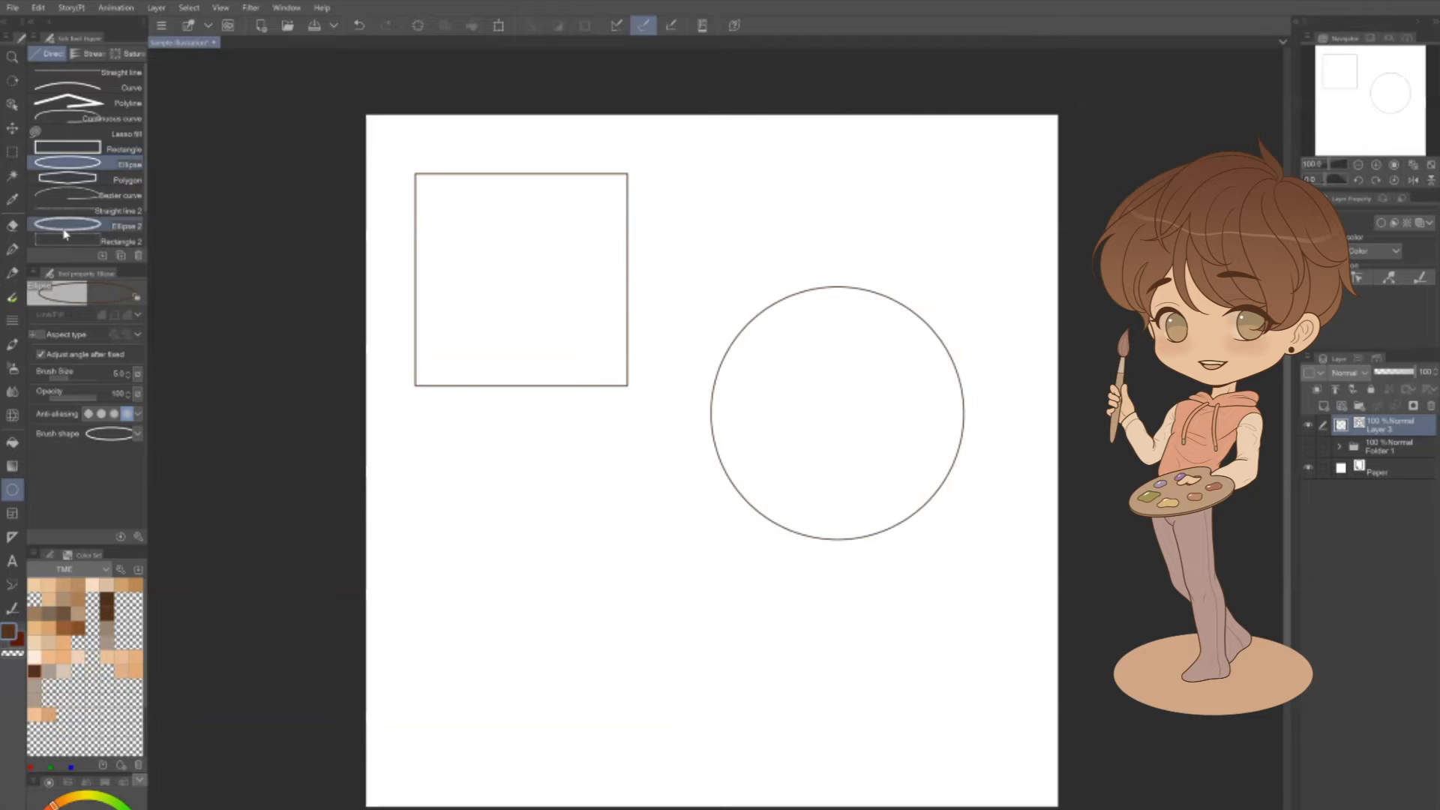
pyautogui.click(75, 180)
pyautogui.moveTo(478, 539); pyautogui.dragTo(670, 727)
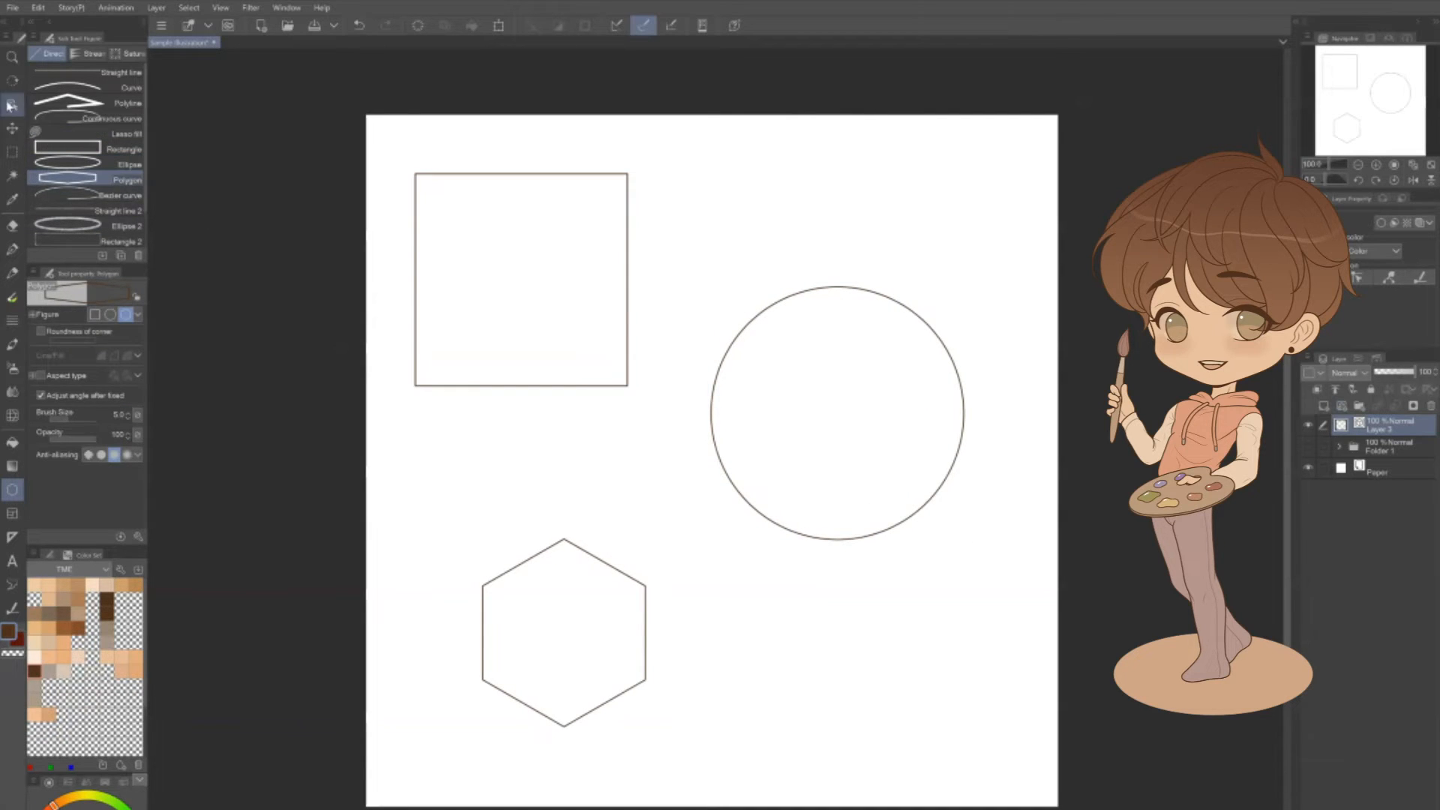
# Change the main color of the vector shapes' outlines to orange with the Object tool
pyautogui.click(12, 105)
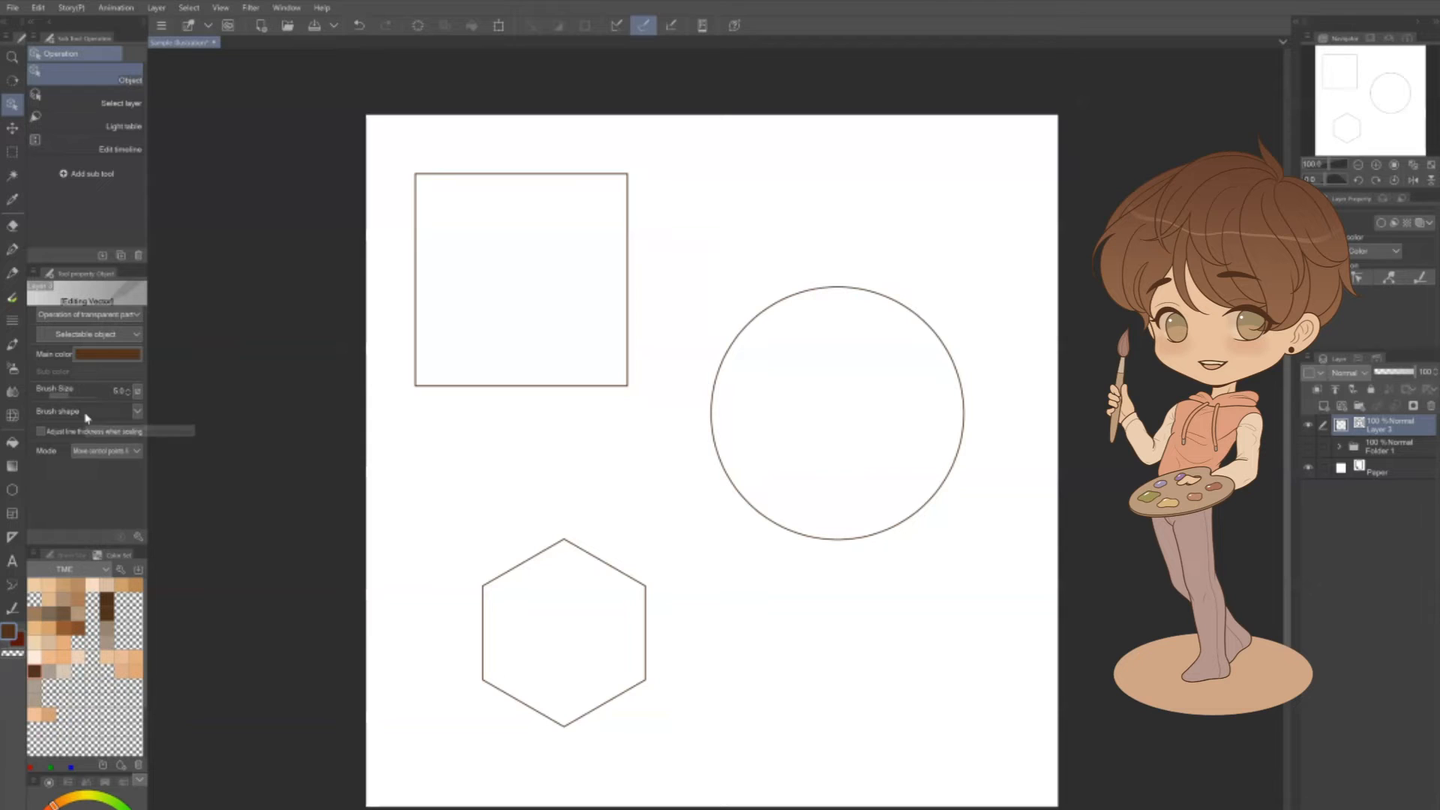
pyautogui.click(107, 354)
pyautogui.click(723, 652)
pyautogui.click(937, 564)
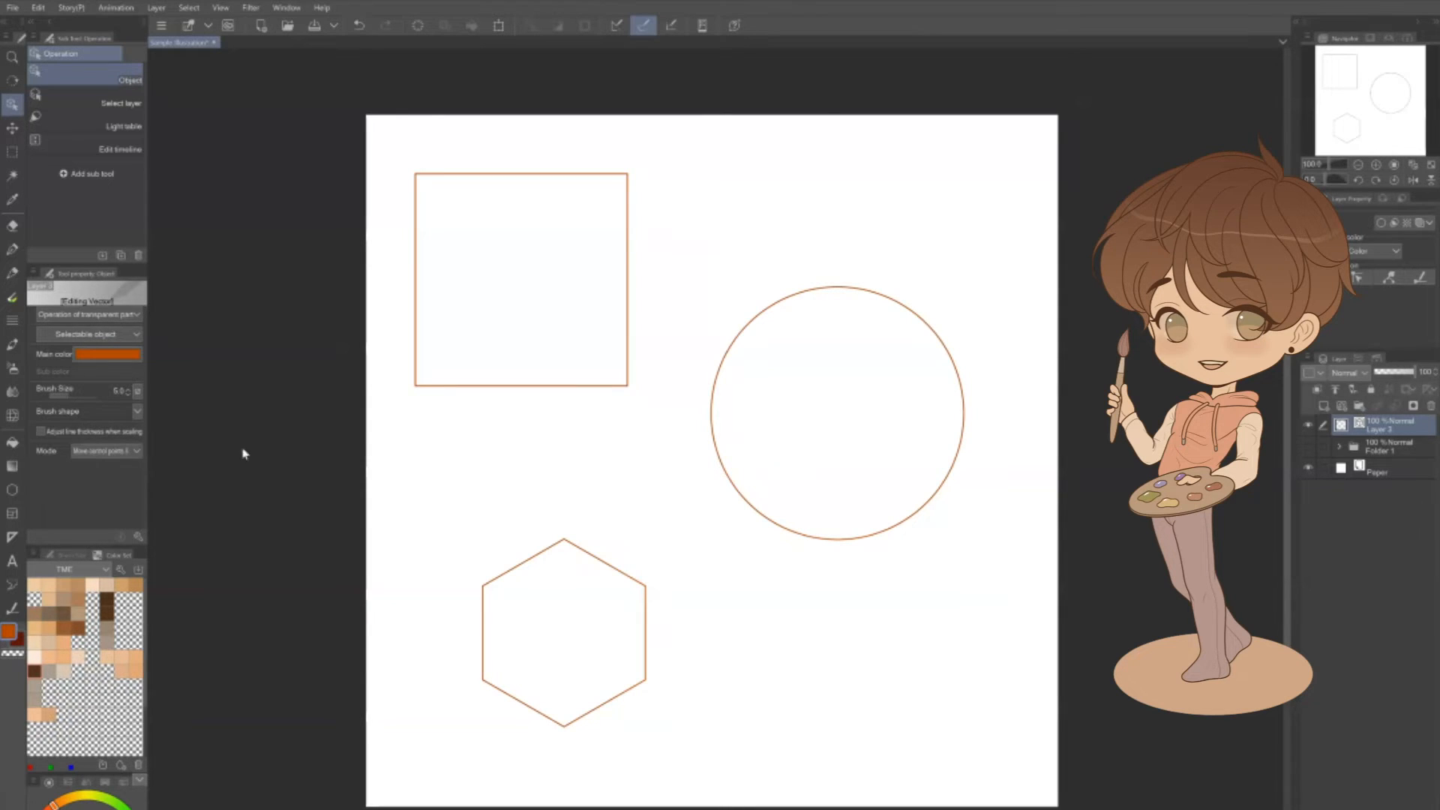
# Thicken the outlines of the vector shapes, and select the square to pull its lower-right corner area
pyautogui.moveTo(74, 395); pyautogui.dragTo(70, 396)
pyautogui.scroll(7, 432, 386)
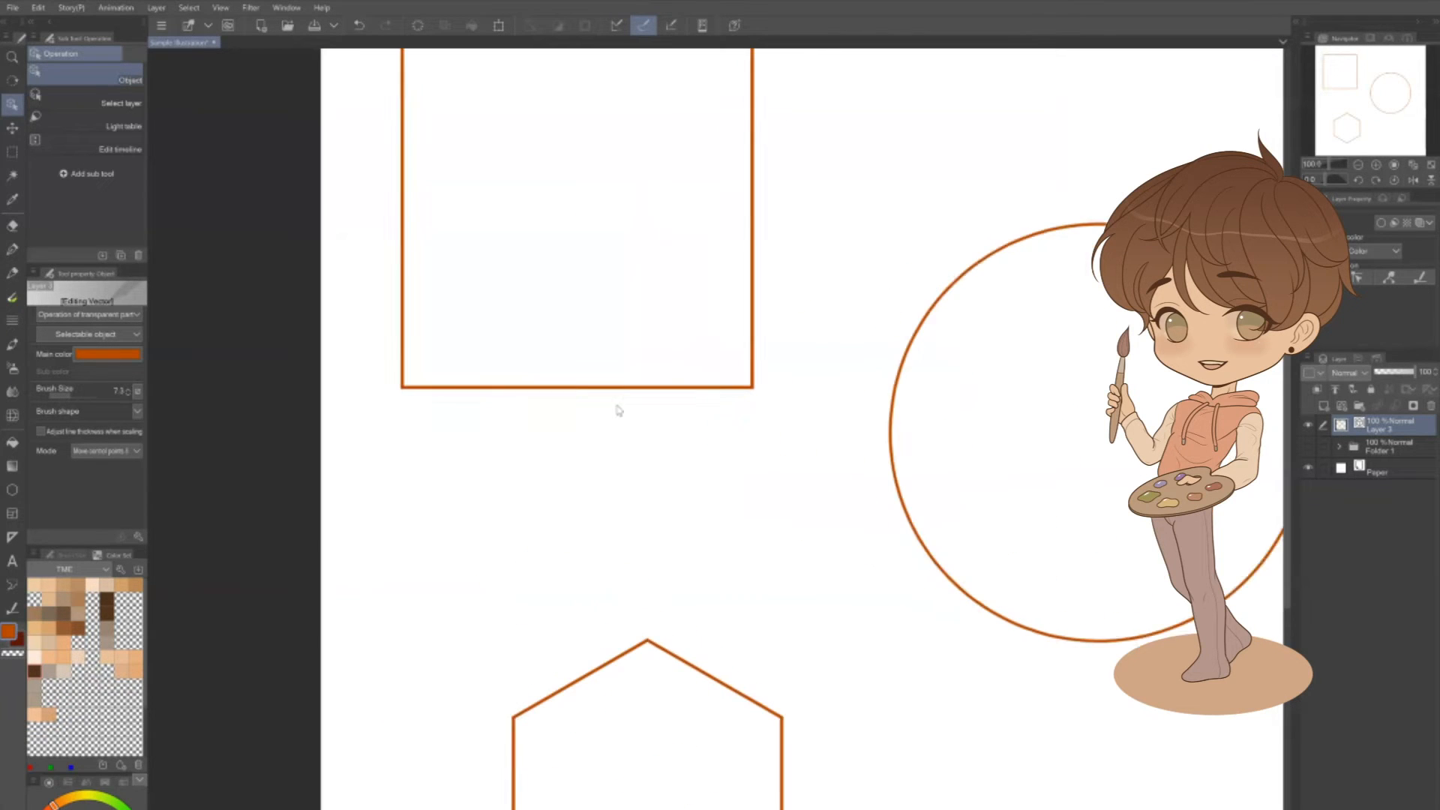
pyautogui.click(717, 387)
pyautogui.moveTo(795, 405); pyautogui.dragTo(690, 498)
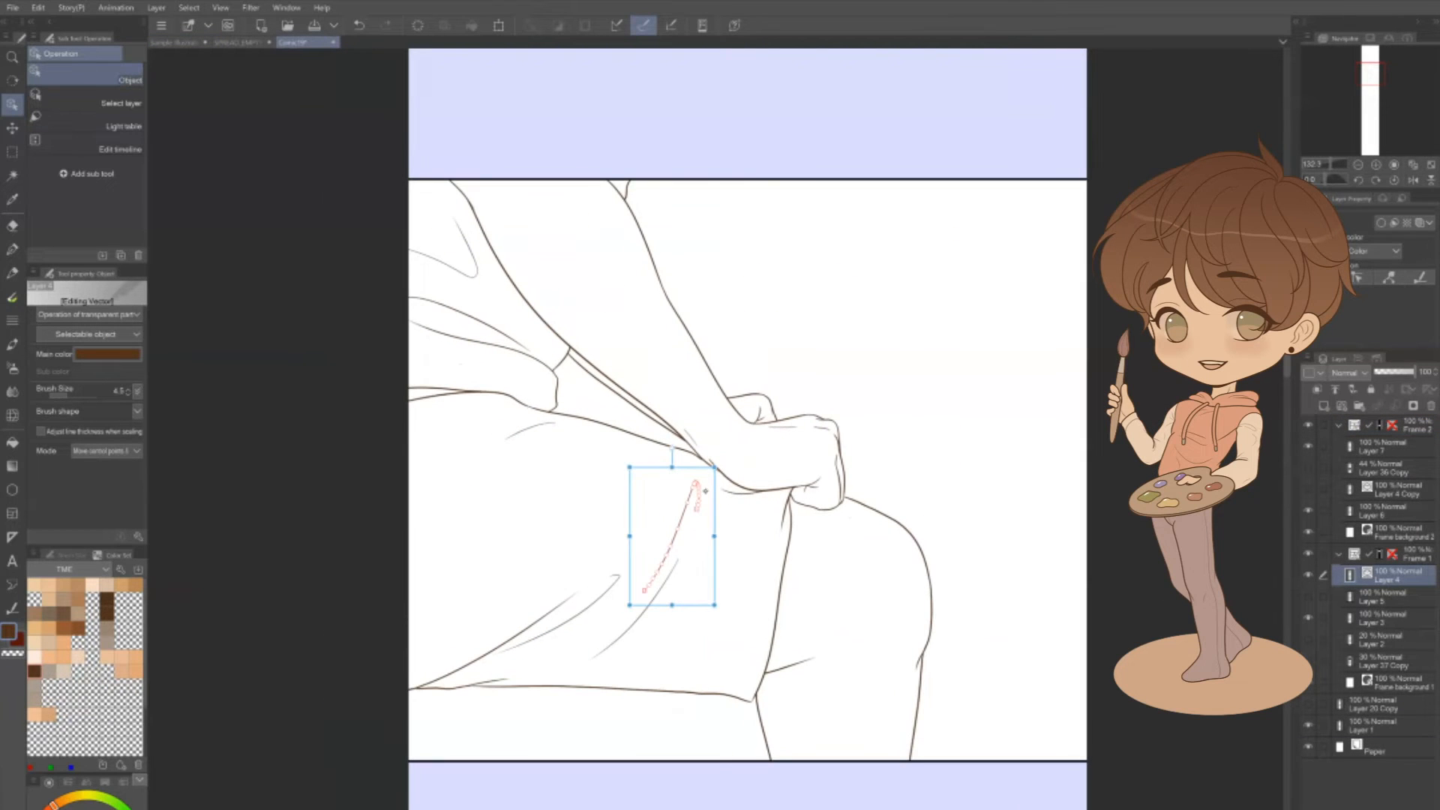
# Slightly adjust the short fold lines on the clothing in Frame 1's Layer 4 using their bounding boxes
pyautogui.moveTo(715, 467); pyautogui.dragTo(712, 471)
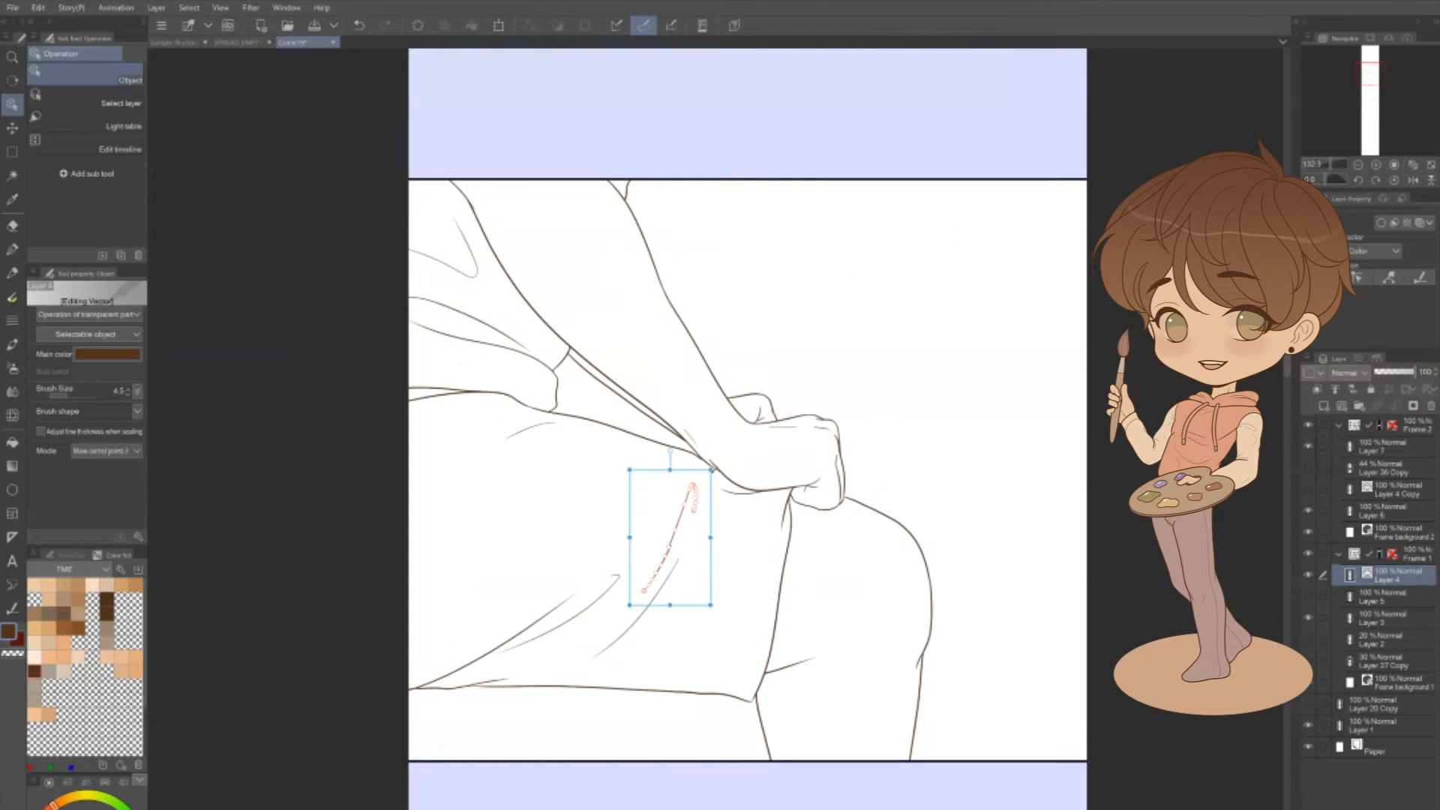
pyautogui.click(665, 585)
pyautogui.moveTo(575, 677); pyautogui.dragTo(571, 672)
pyautogui.moveTo(699, 615); pyautogui.dragTo(699, 617)
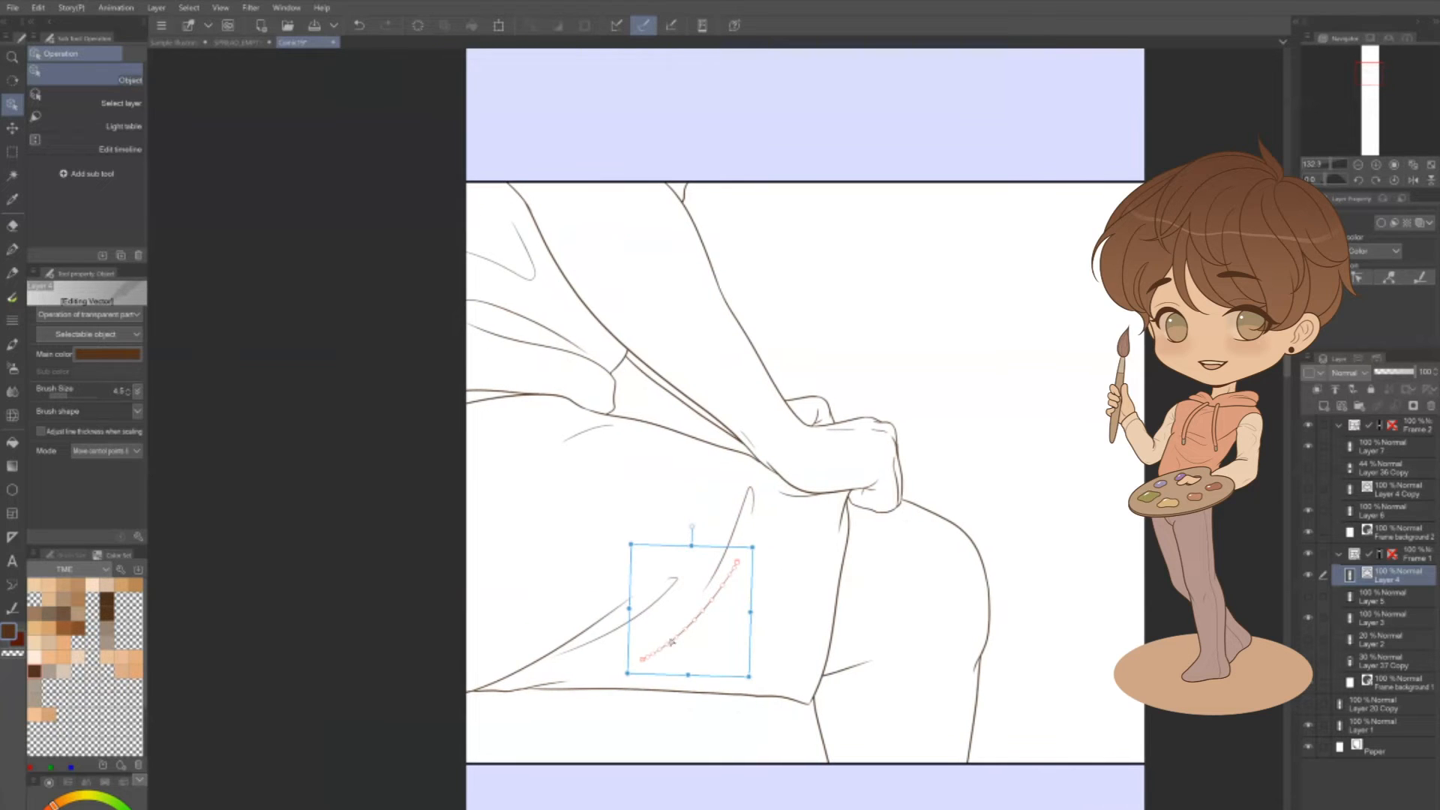
pyautogui.rightClick(573, 638)
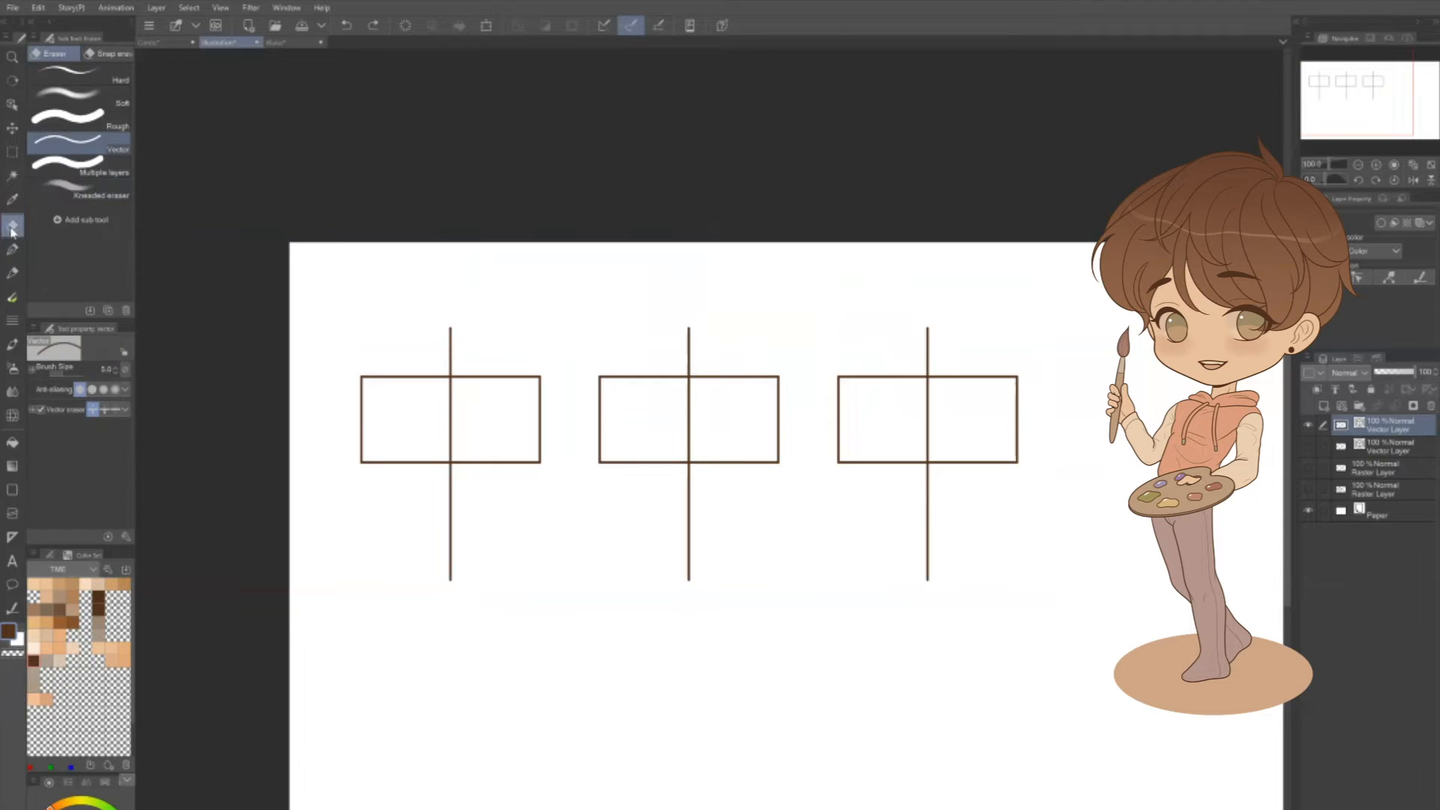
# Set the Vector eraser to erase up to intersections, and remove the middle figure's vertical line above and inside its rectangle
pyautogui.click(85, 150)
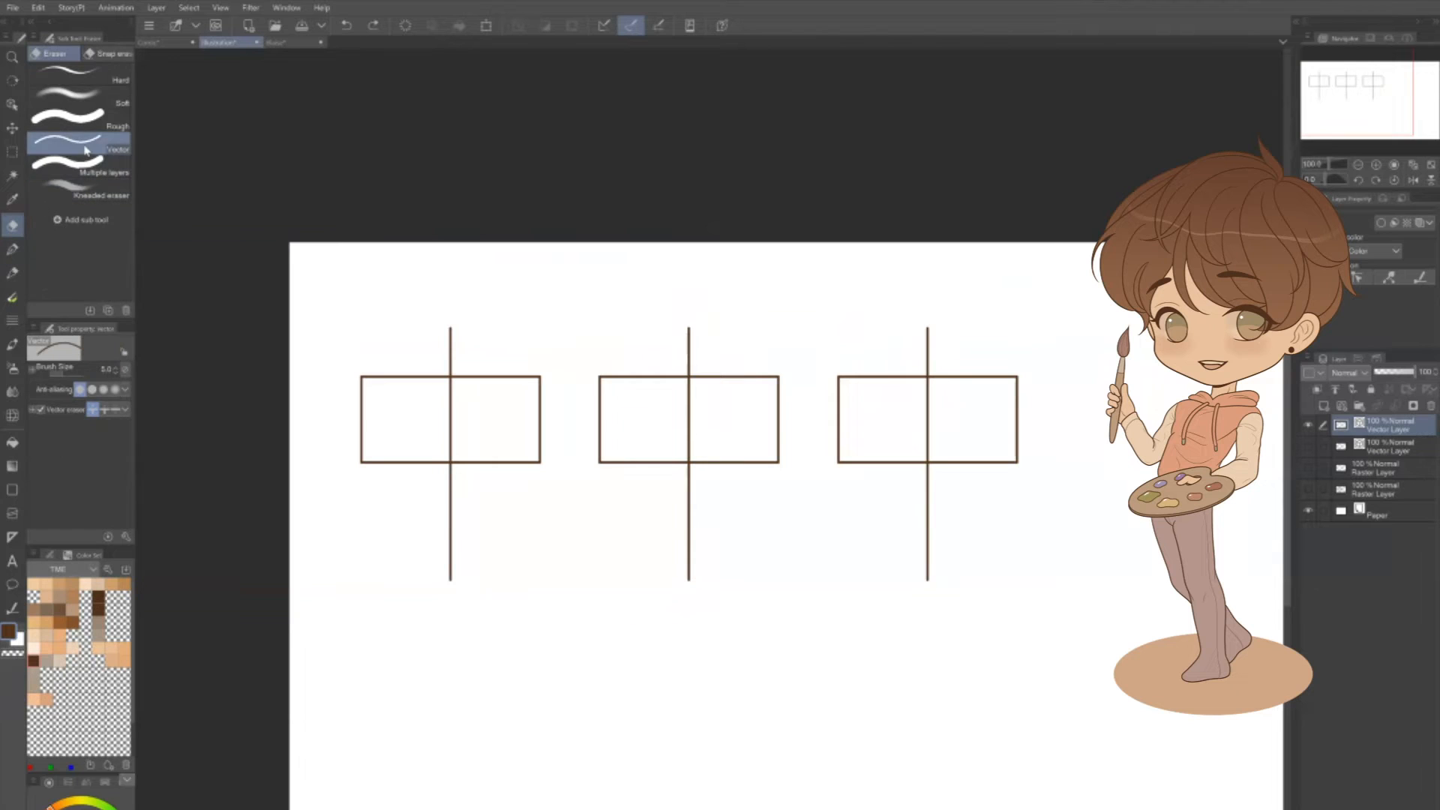
pyautogui.scroll(4, 379, 347)
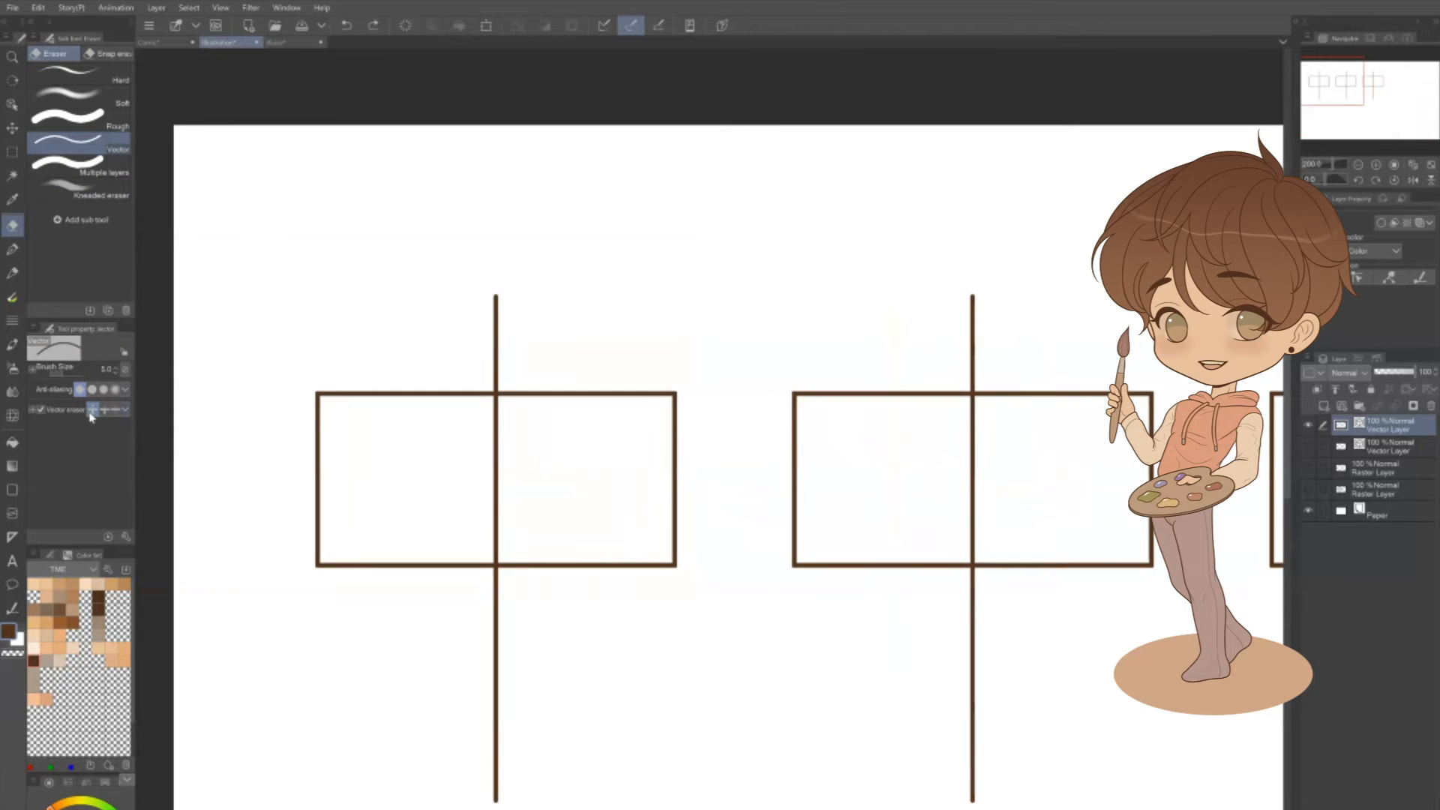
pyautogui.moveTo(933, 611); pyautogui.dragTo(569, 547)
pyautogui.click(106, 410)
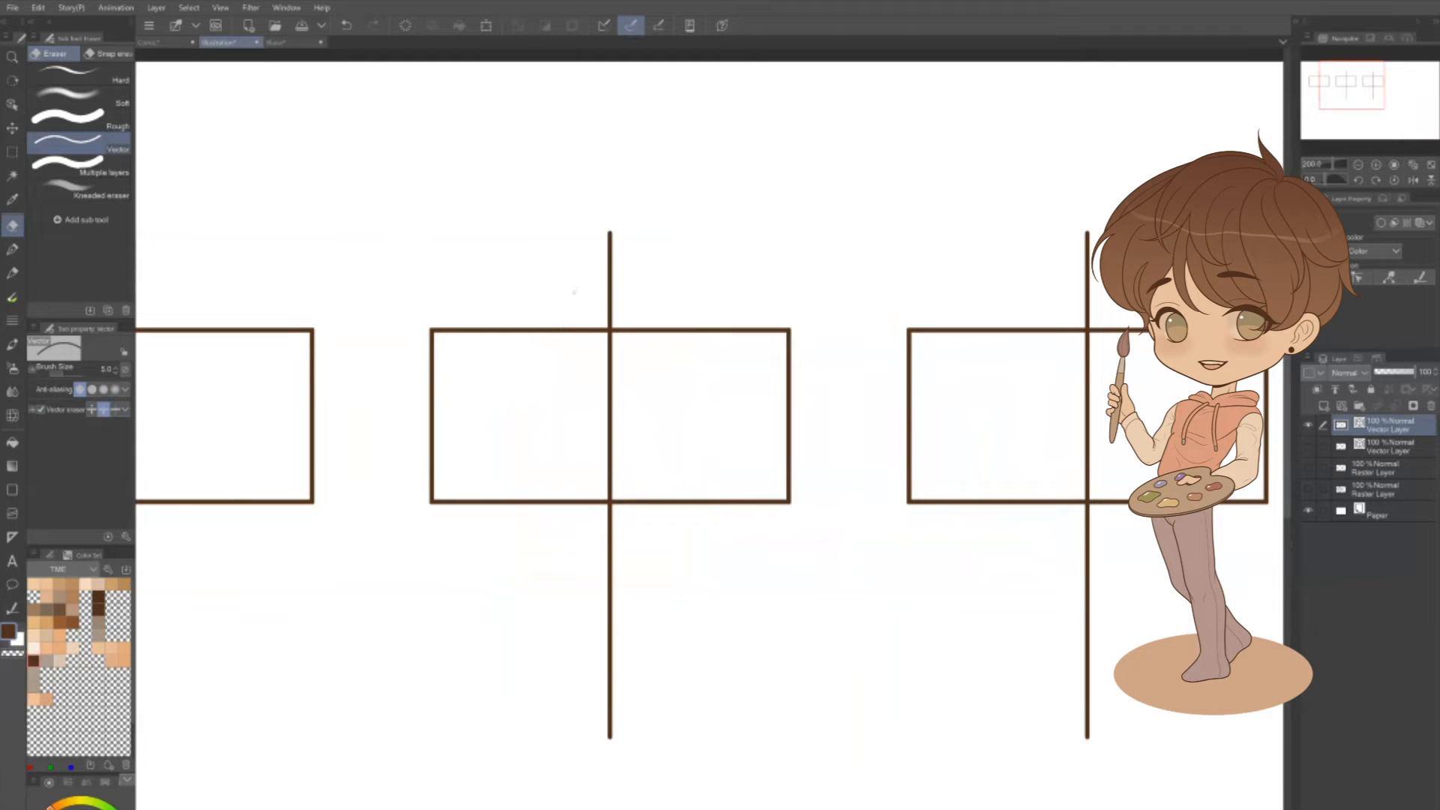
pyautogui.moveTo(601, 288); pyautogui.dragTo(665, 290)
pyautogui.moveTo(575, 433); pyautogui.dragTo(659, 434)
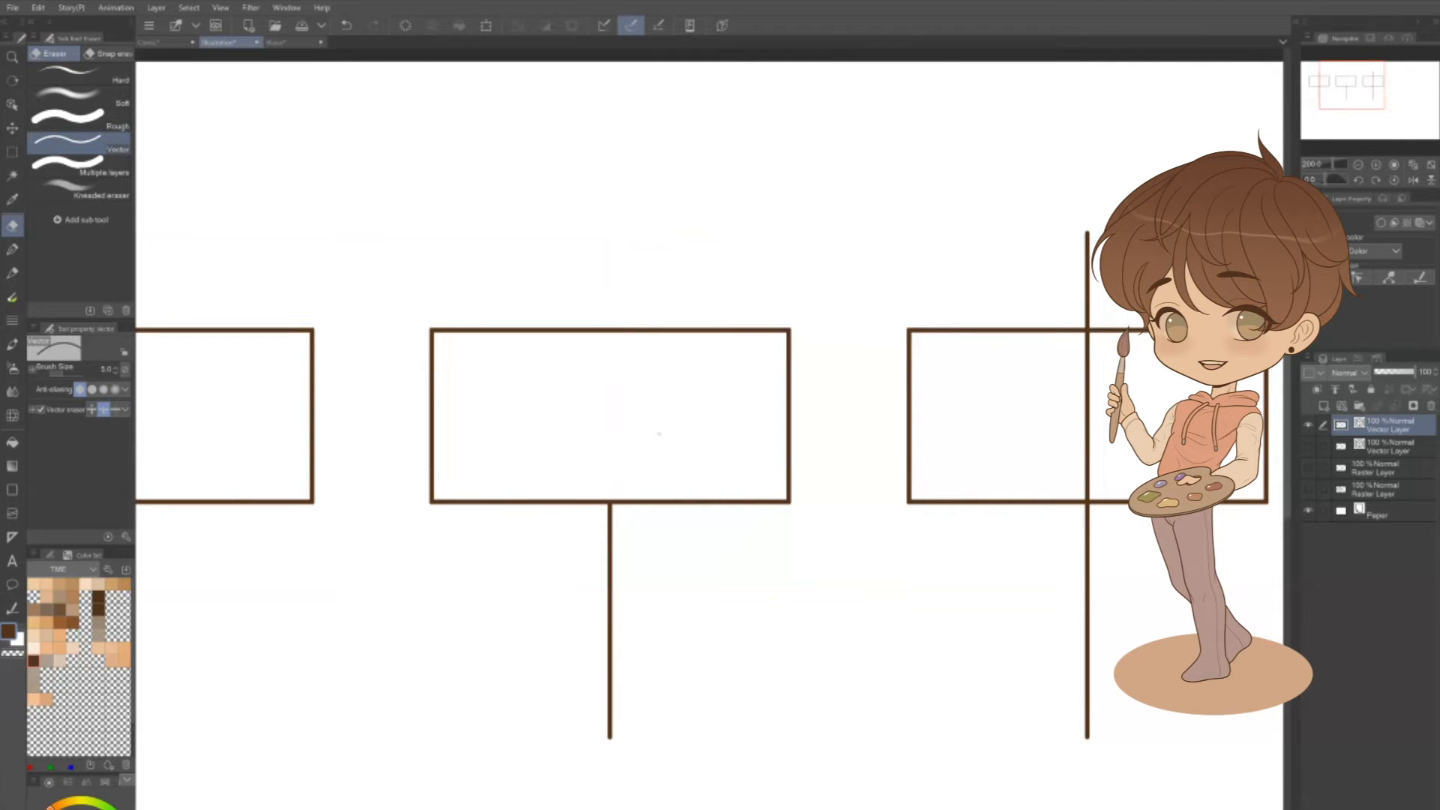
# Set the Vector eraser to erase whole lines, and try it on the third figure's vertical line and on its rectangle
pyautogui.moveTo(728, 593); pyautogui.dragTo(758, 591)
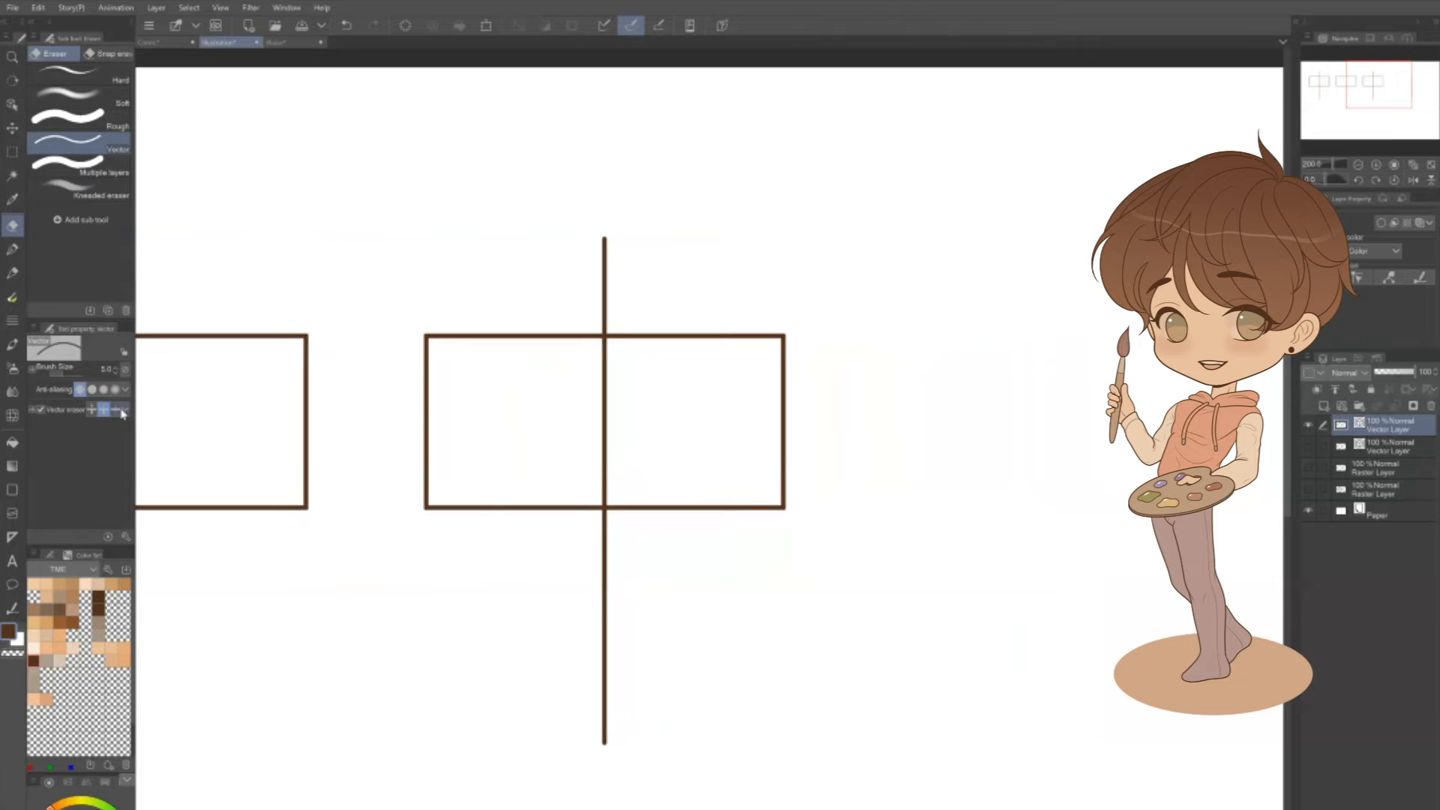
pyautogui.click(118, 410)
pyautogui.moveTo(585, 296); pyautogui.dragTo(701, 309)
pyautogui.hotkey('ctrl', 'z')
pyautogui.click(521, 336)
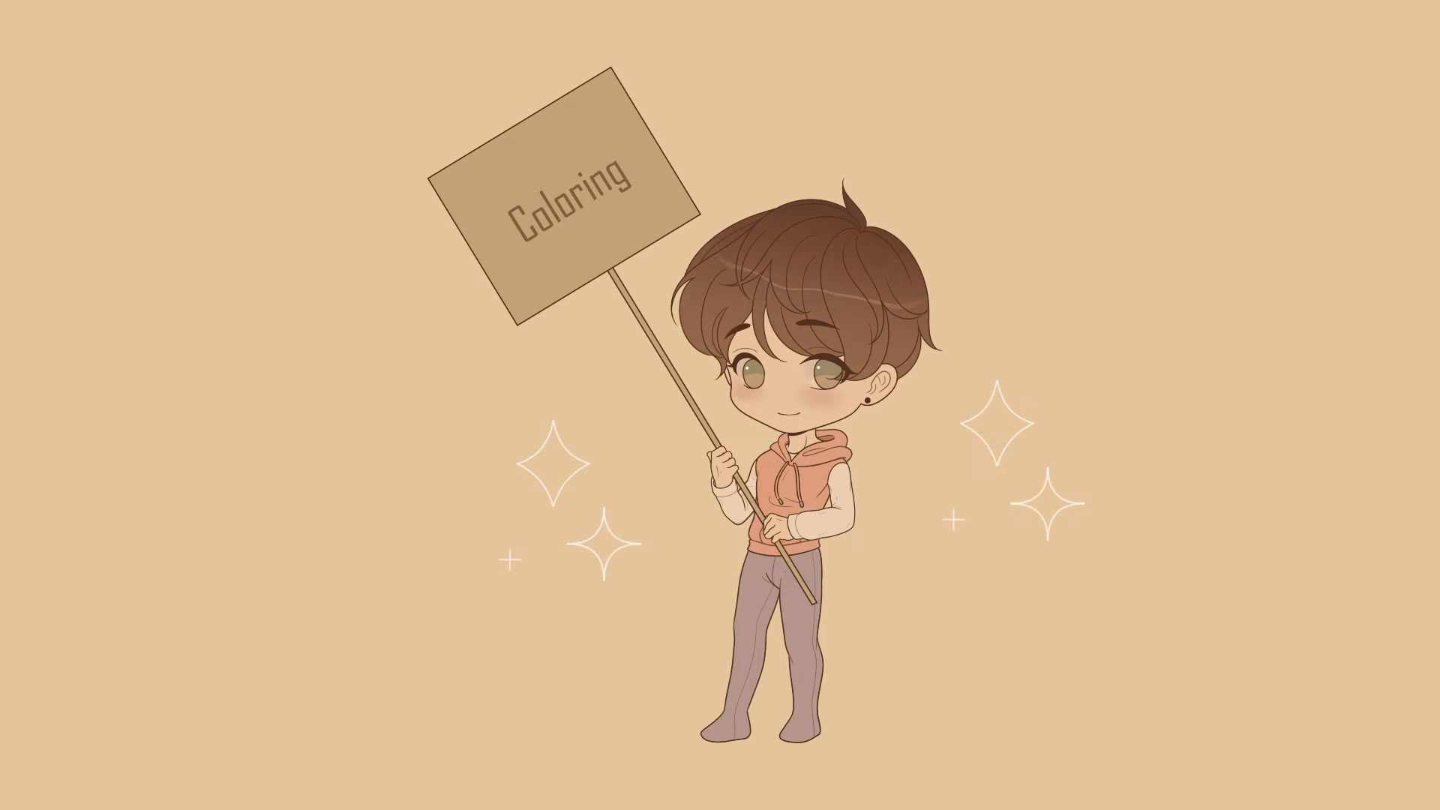
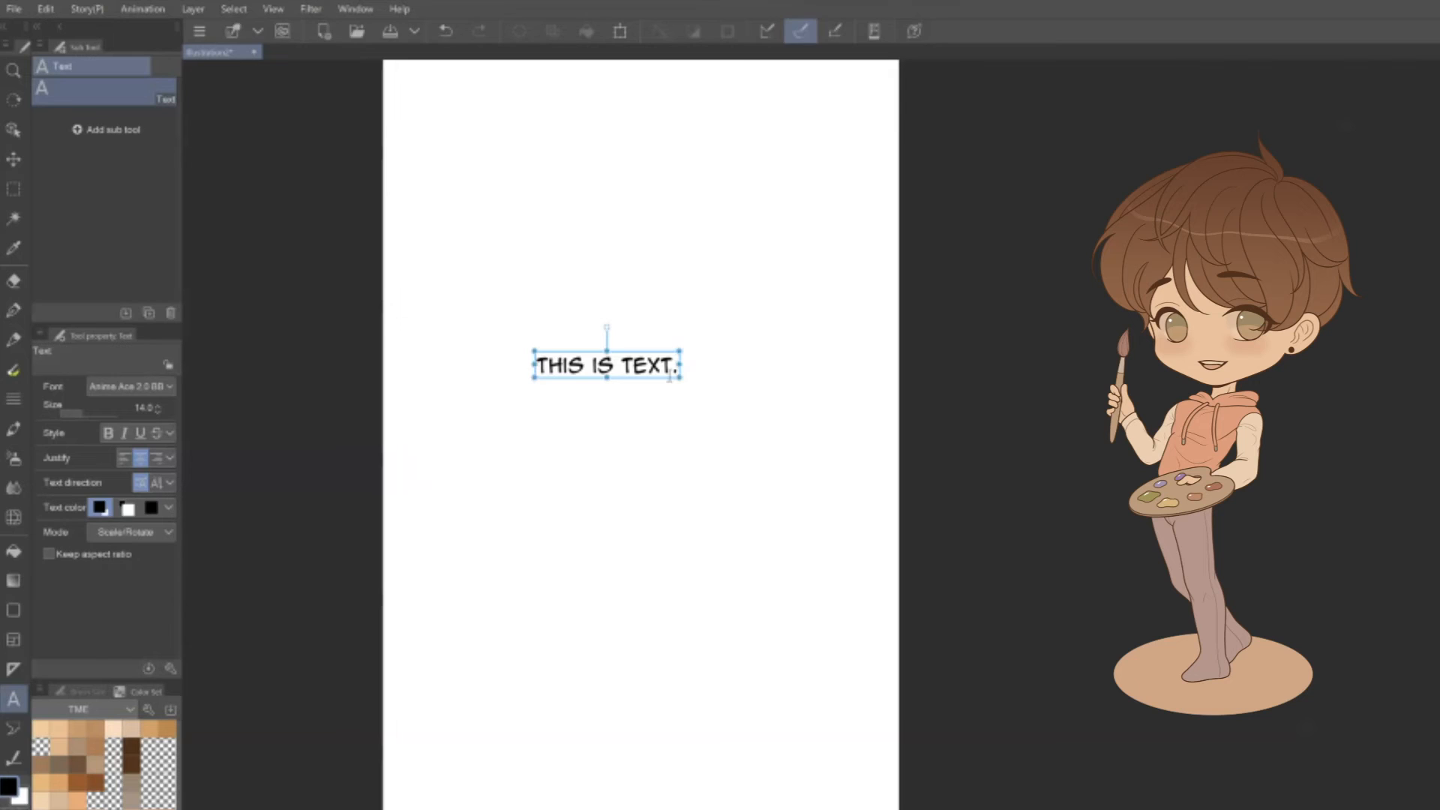
# Stretch the text "THIS IS TEXT." by its corner without keeping its proportions, undoing and retrying the scaling
pyautogui.moveTo(681, 380); pyautogui.dragTo(747, 420)
pyautogui.hotkey('ctrl', 'z')
pyautogui.hotkey('ctrl', 'z')
pyautogui.hotkey('ctrl', 'z')
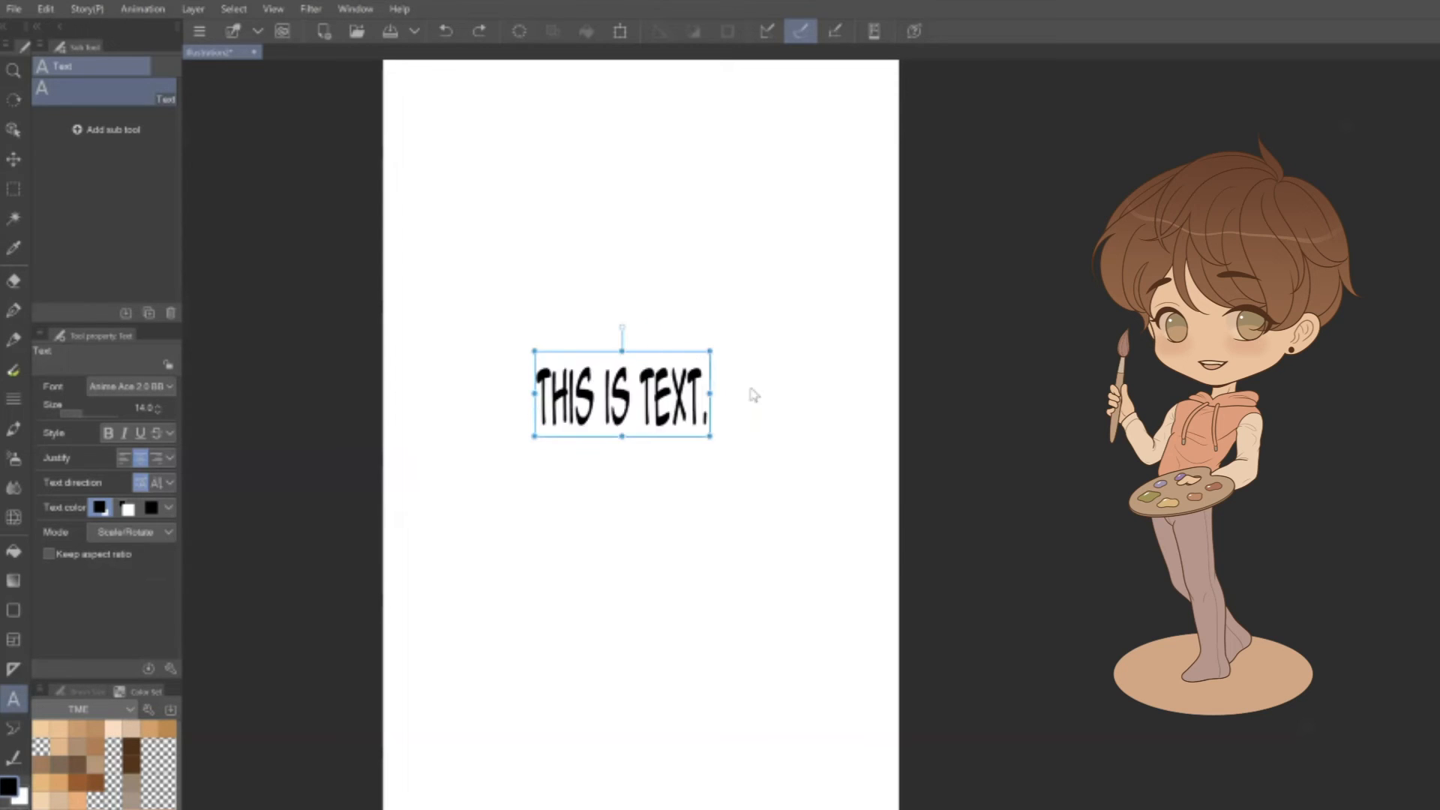
pyautogui.moveTo(745, 391); pyautogui.dragTo(786, 409)
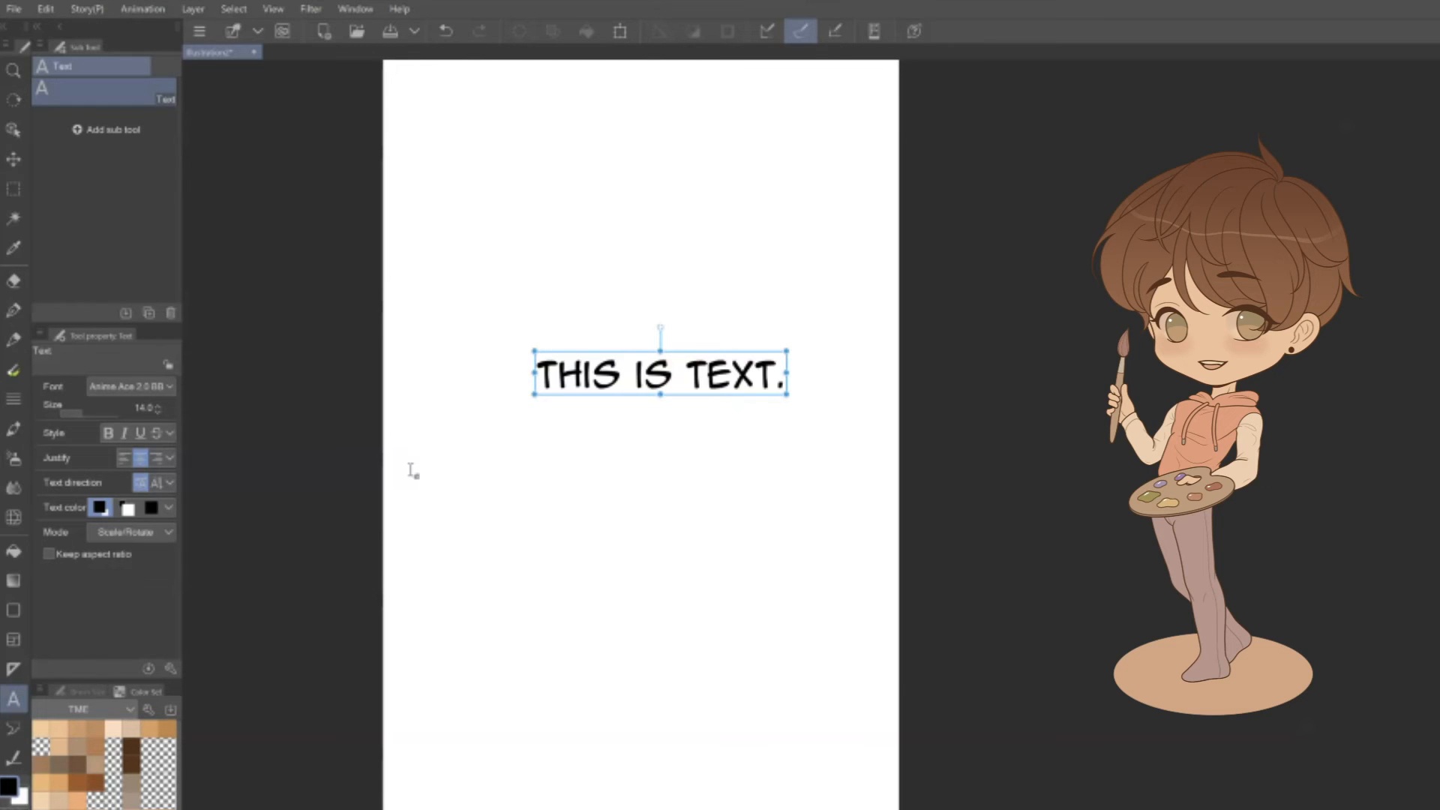
# Turn on Keep aspect ratio for the text and enlarge it slightly
pyautogui.click(58, 558)
pyautogui.moveTo(660, 395)
pyautogui.mouseDown()
pyautogui.moveTo(660, 415)
pyautogui.moveTo(661, 396)
pyautogui.mouseUp()
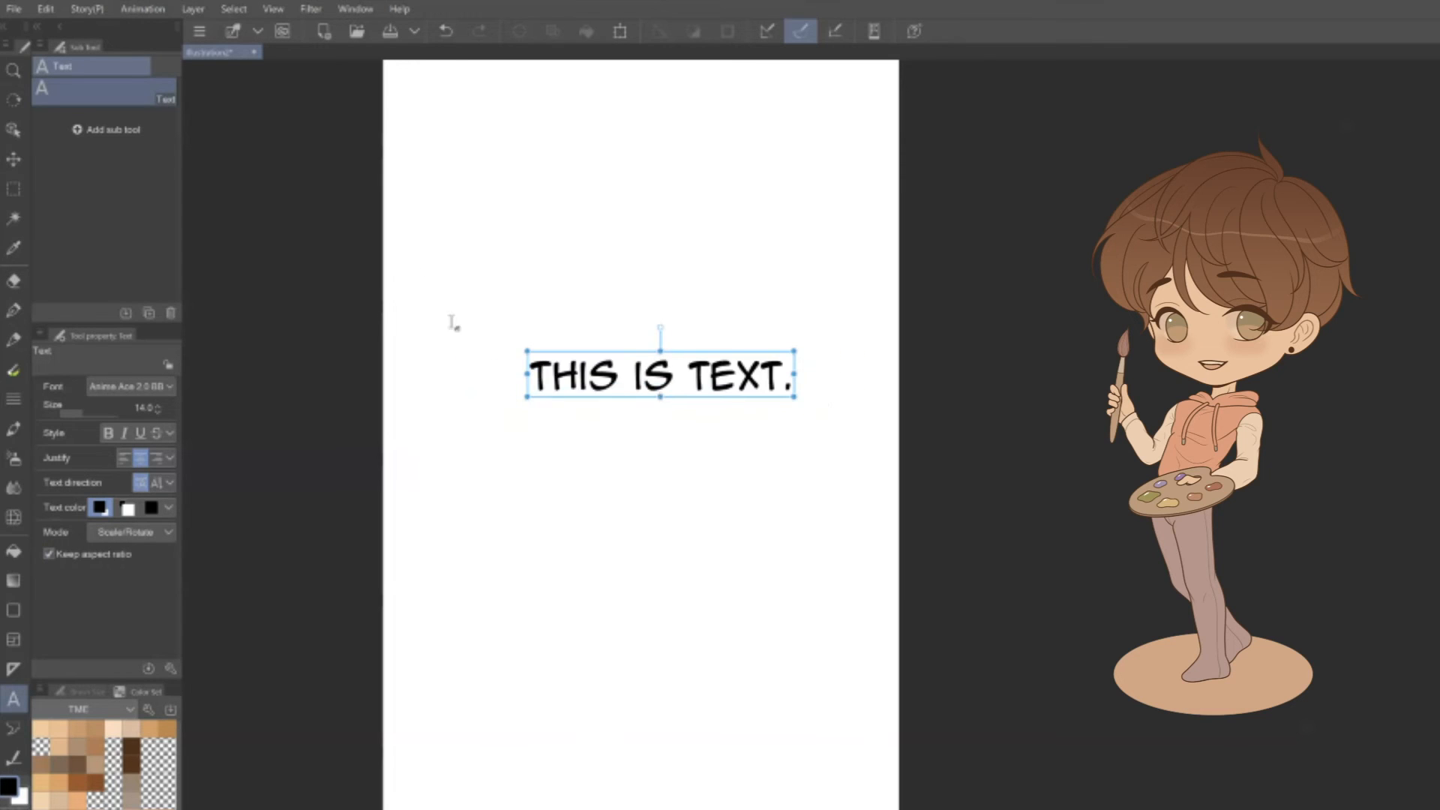
# Undo the text enlargement and draw a rounded balloon around "THIS IS TEXT." with the Rounded balloon tool
pyautogui.press('t')
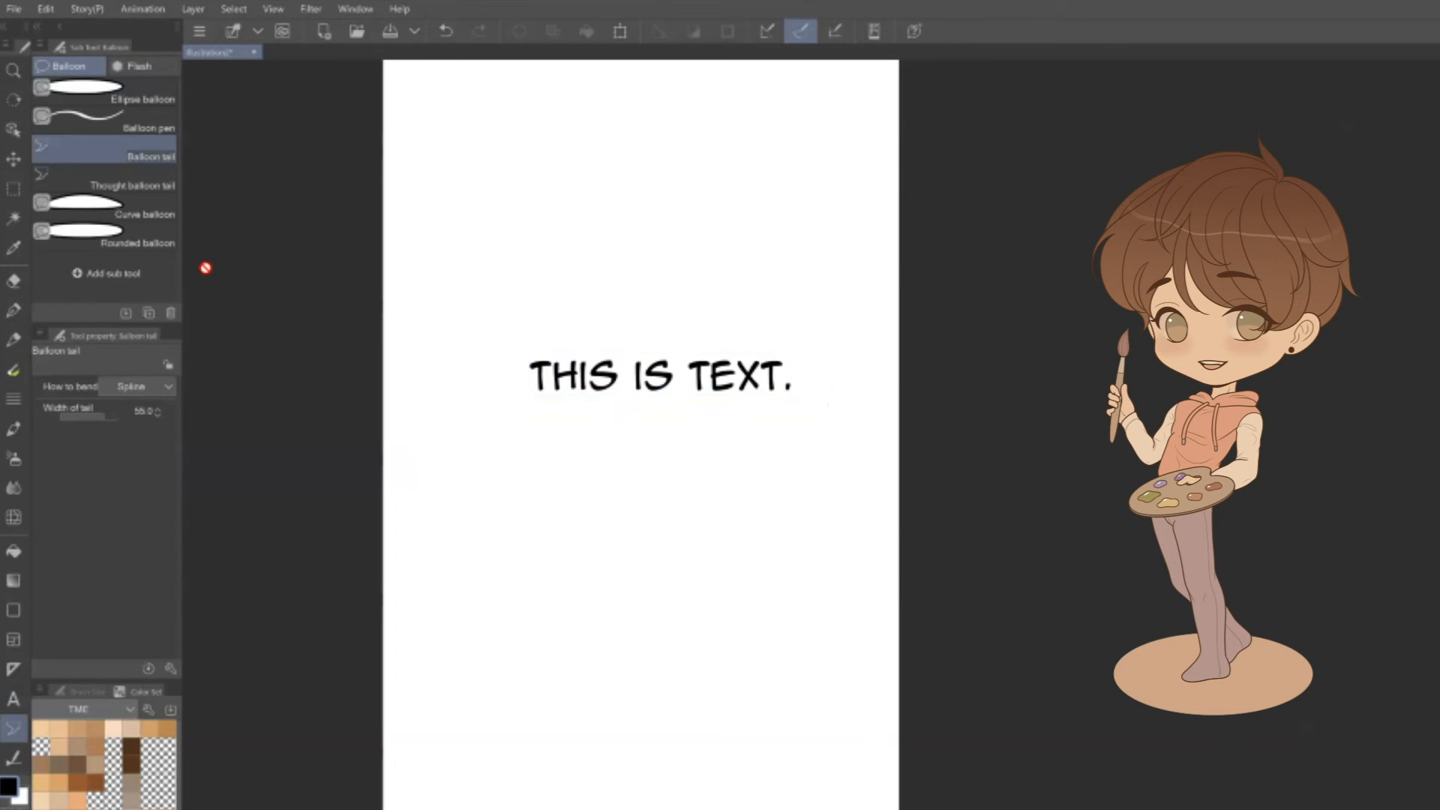
pyautogui.click(138, 237)
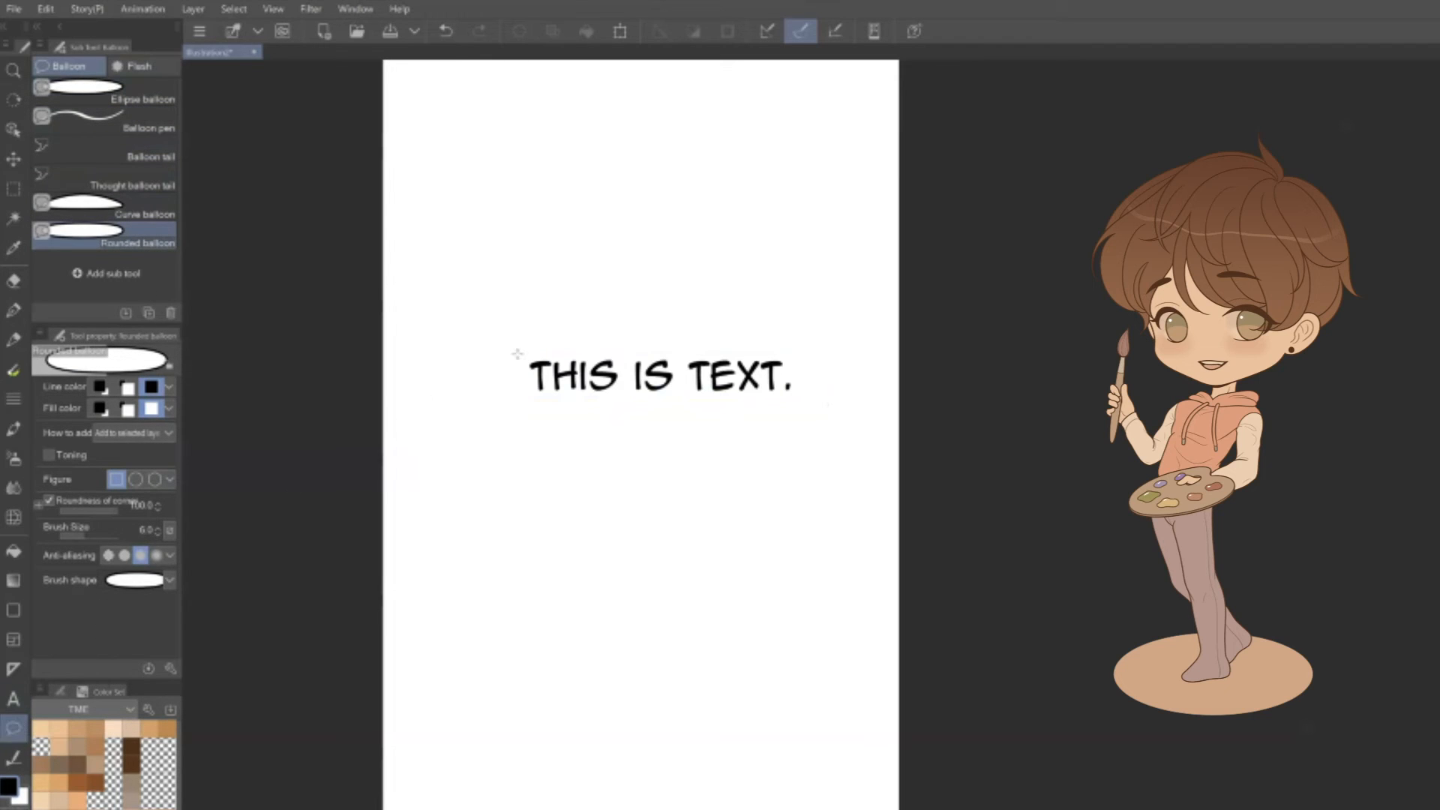
pyautogui.hotkey('ctrl', 'z')
pyautogui.moveTo(585, 366); pyautogui.dragTo(623, 373)
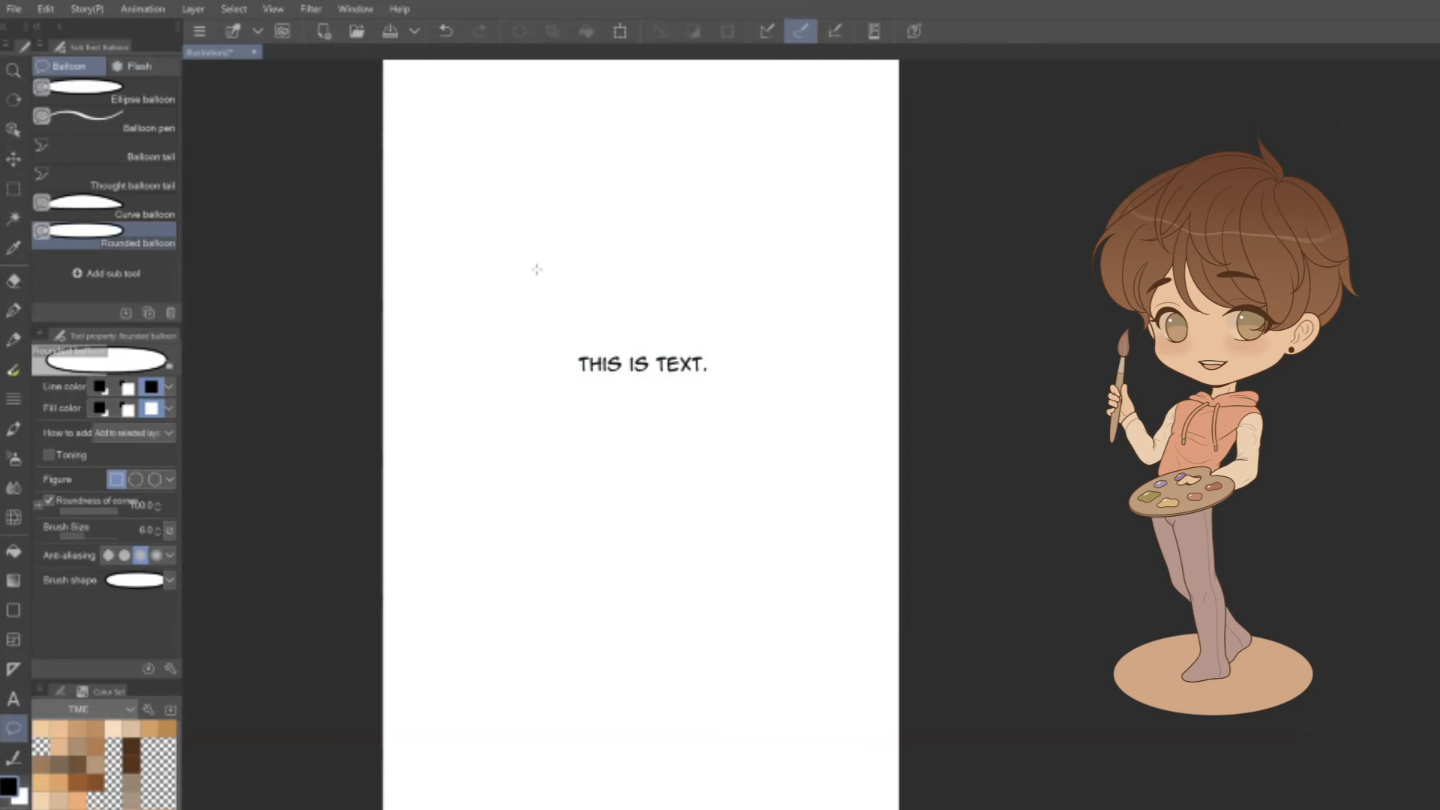
pyautogui.moveTo(520, 279); pyautogui.dragTo(773, 436)
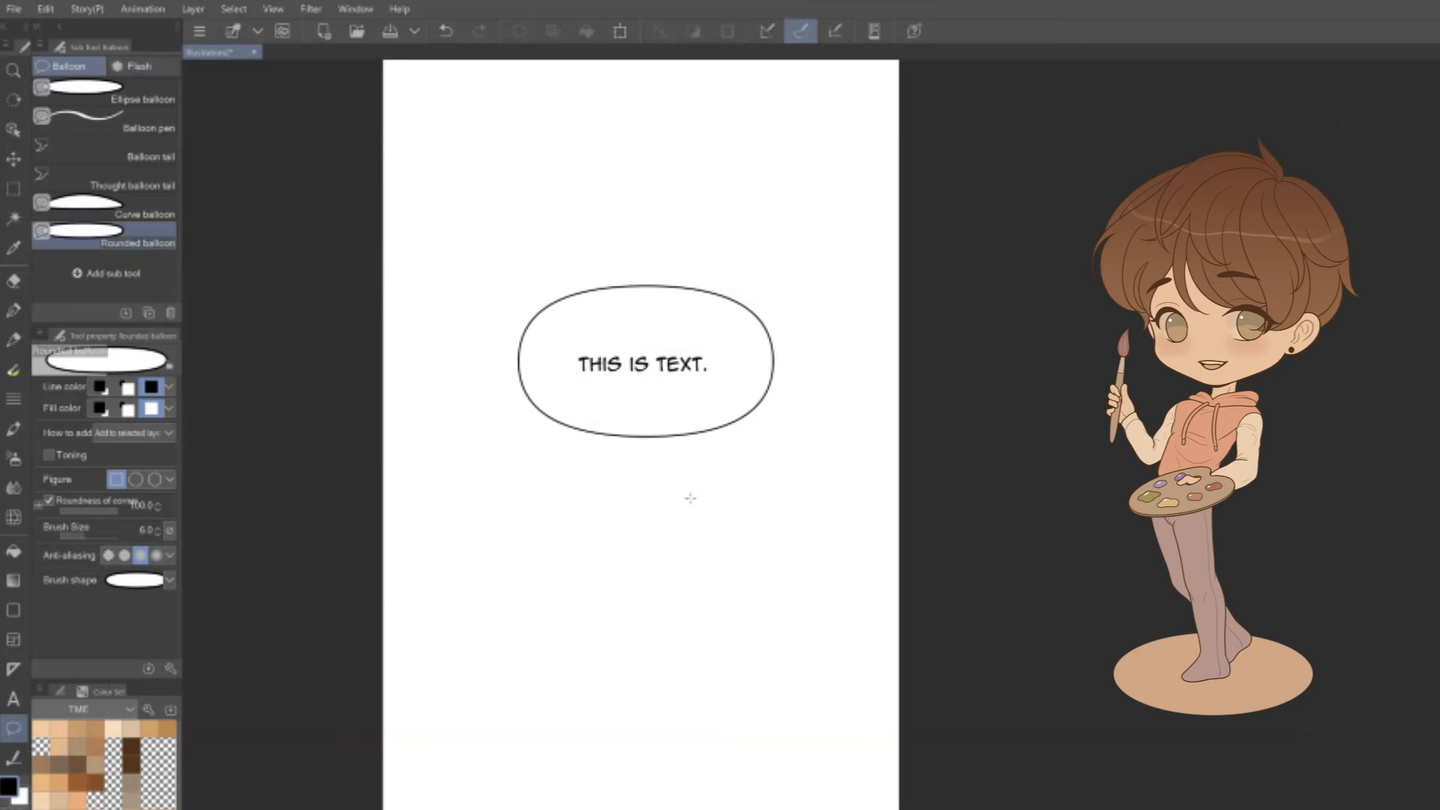
# Move the balloon together with its text slightly up the page using the Object tool
pyautogui.press('o')
pyautogui.click(655, 422)
pyautogui.moveTo(655, 422); pyautogui.dragTo(660, 379)
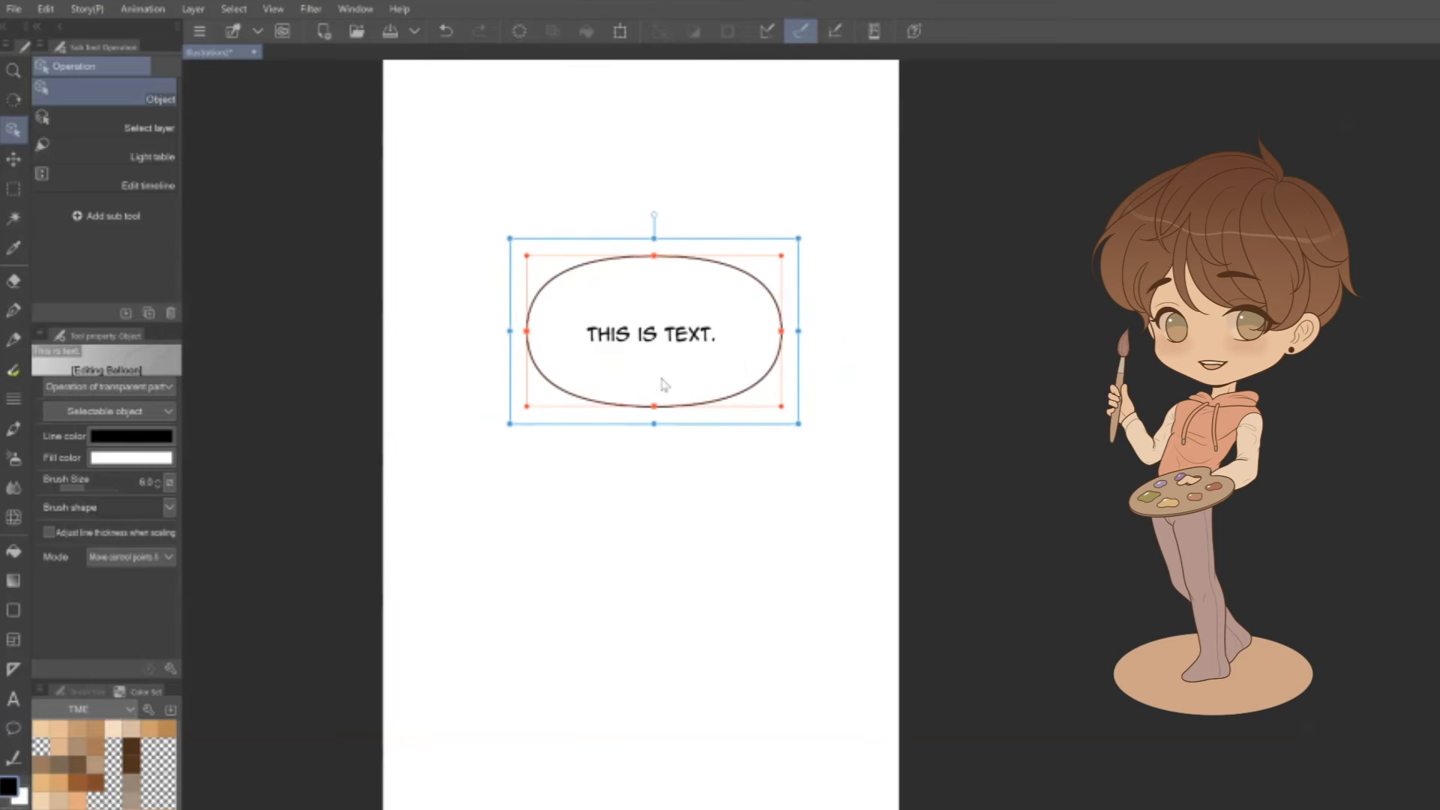
# Draw a second rounded balloon of similar size below the first one, and activate the Text tool
pyautogui.press('t')
pyautogui.press('t')
pyautogui.moveTo(526, 469); pyautogui.dragTo(772, 612)
pyautogui.press('t')
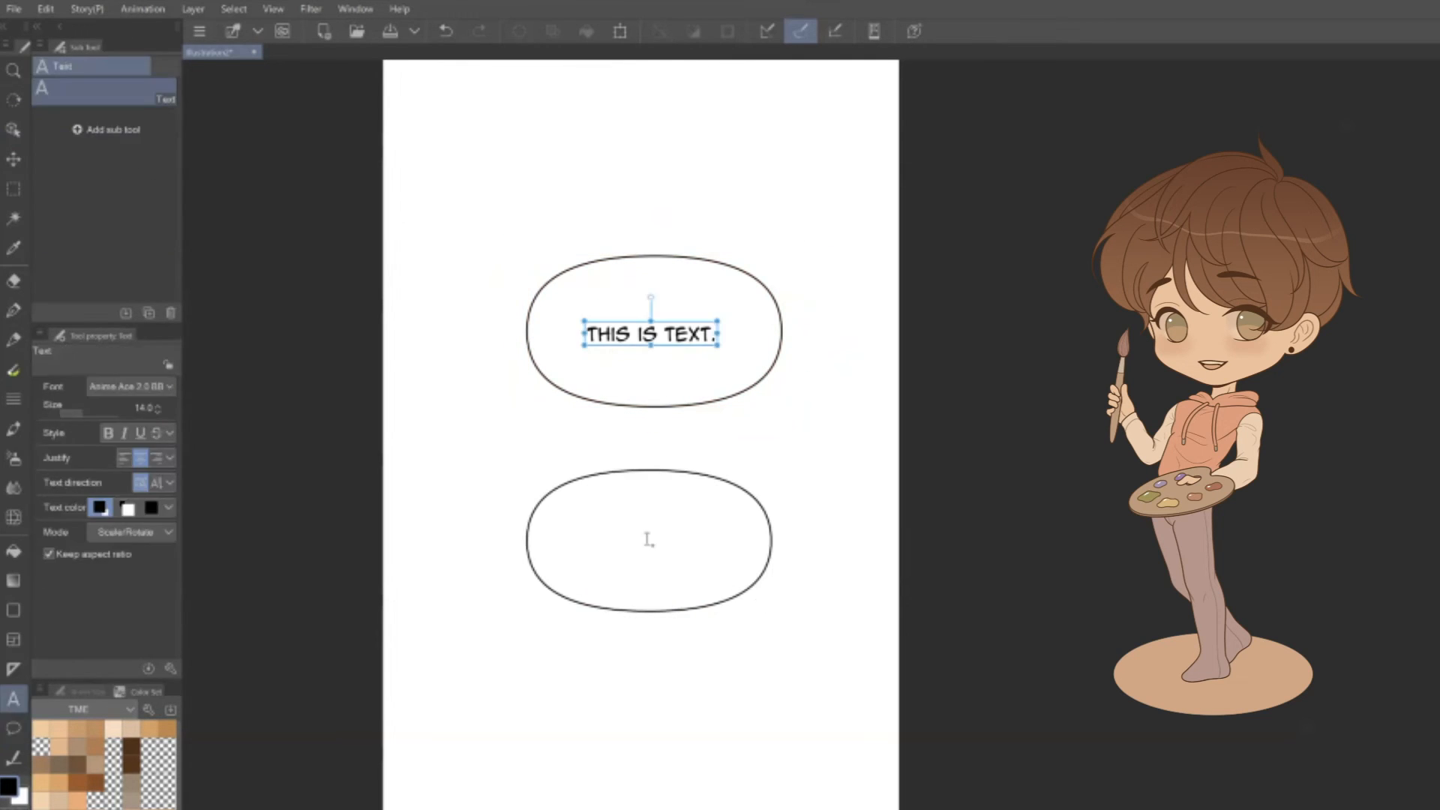
# Write "This is text." in the middle of the lower balloon
pyautogui.click(650, 540)
pyautogui.write('This is text')
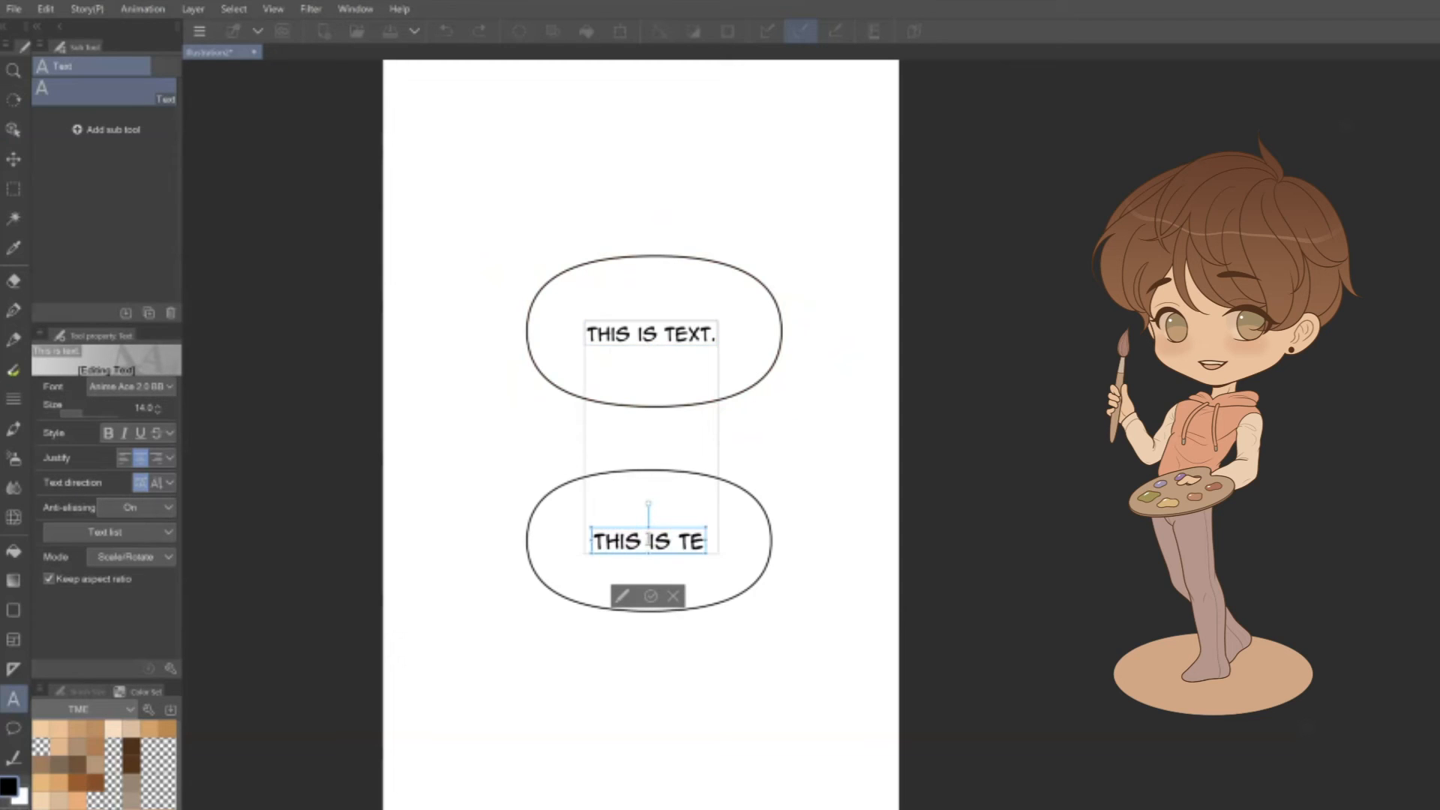
pyautogui.write('.')
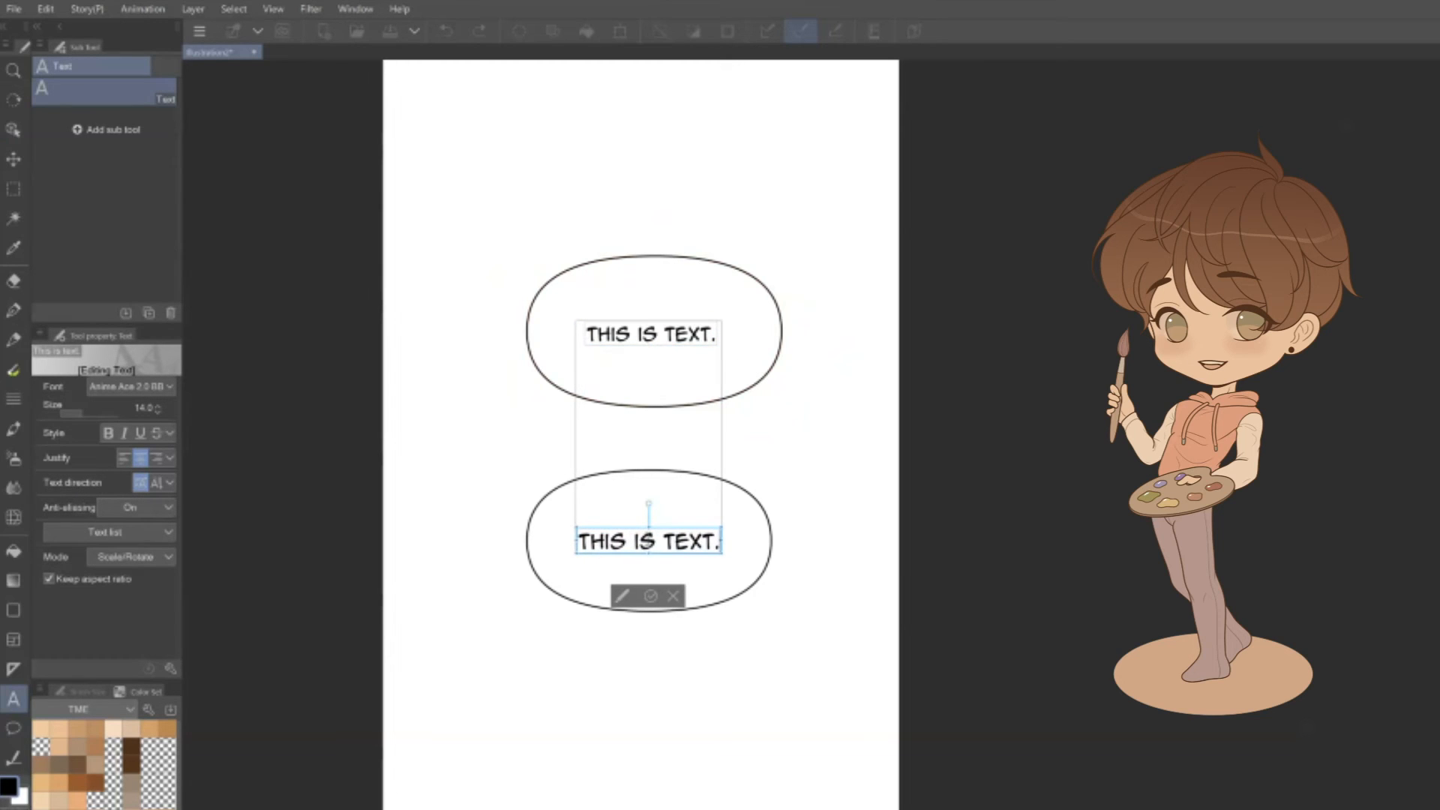
pyautogui.click(649, 596)
# Move the lower balloon and its text slightly down with the Object tool, and slightly increase the balloon's brush size
pyautogui.press('o')
pyautogui.moveTo(666, 585); pyautogui.dragTo(661, 624)
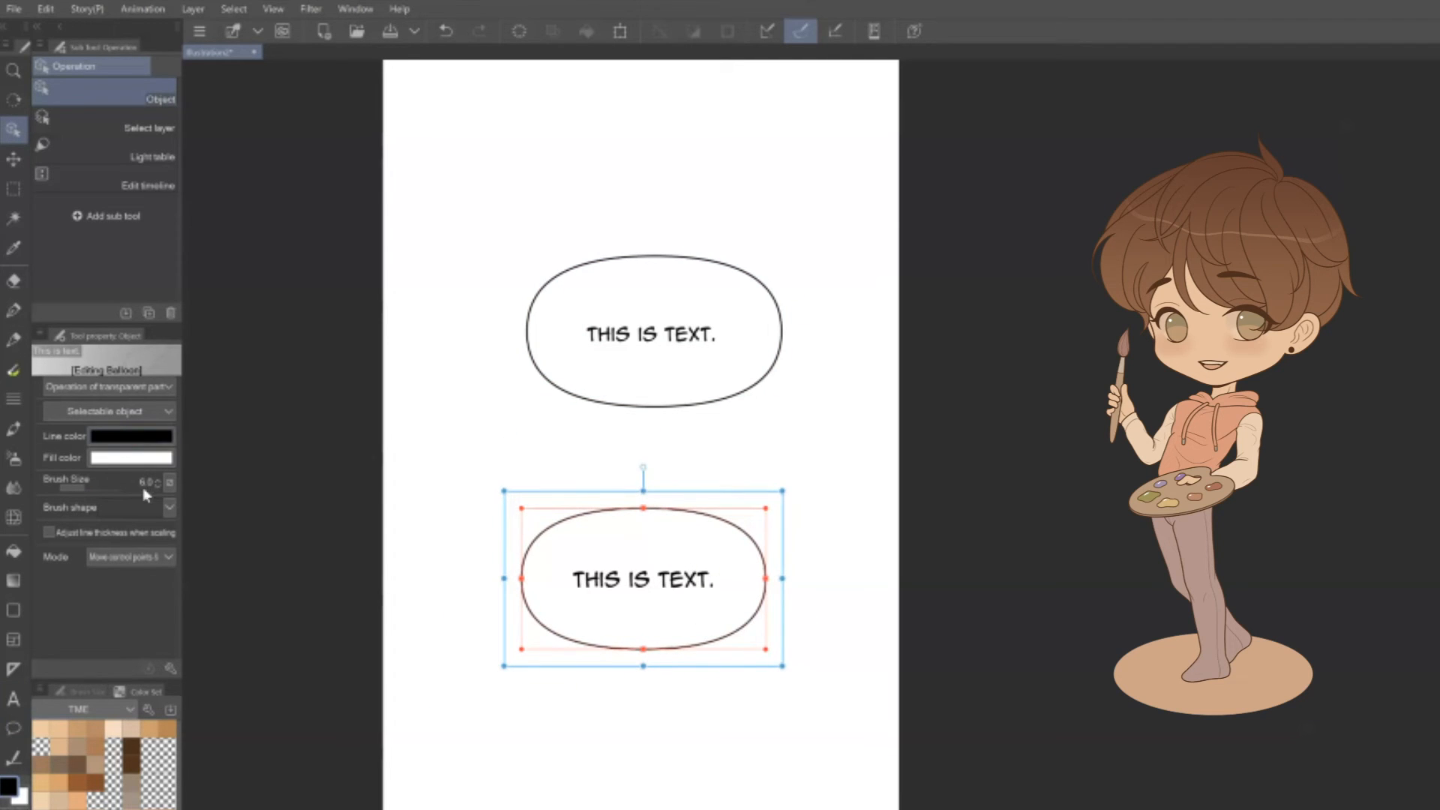
pyautogui.moveTo(81, 488); pyautogui.dragTo(88, 491)
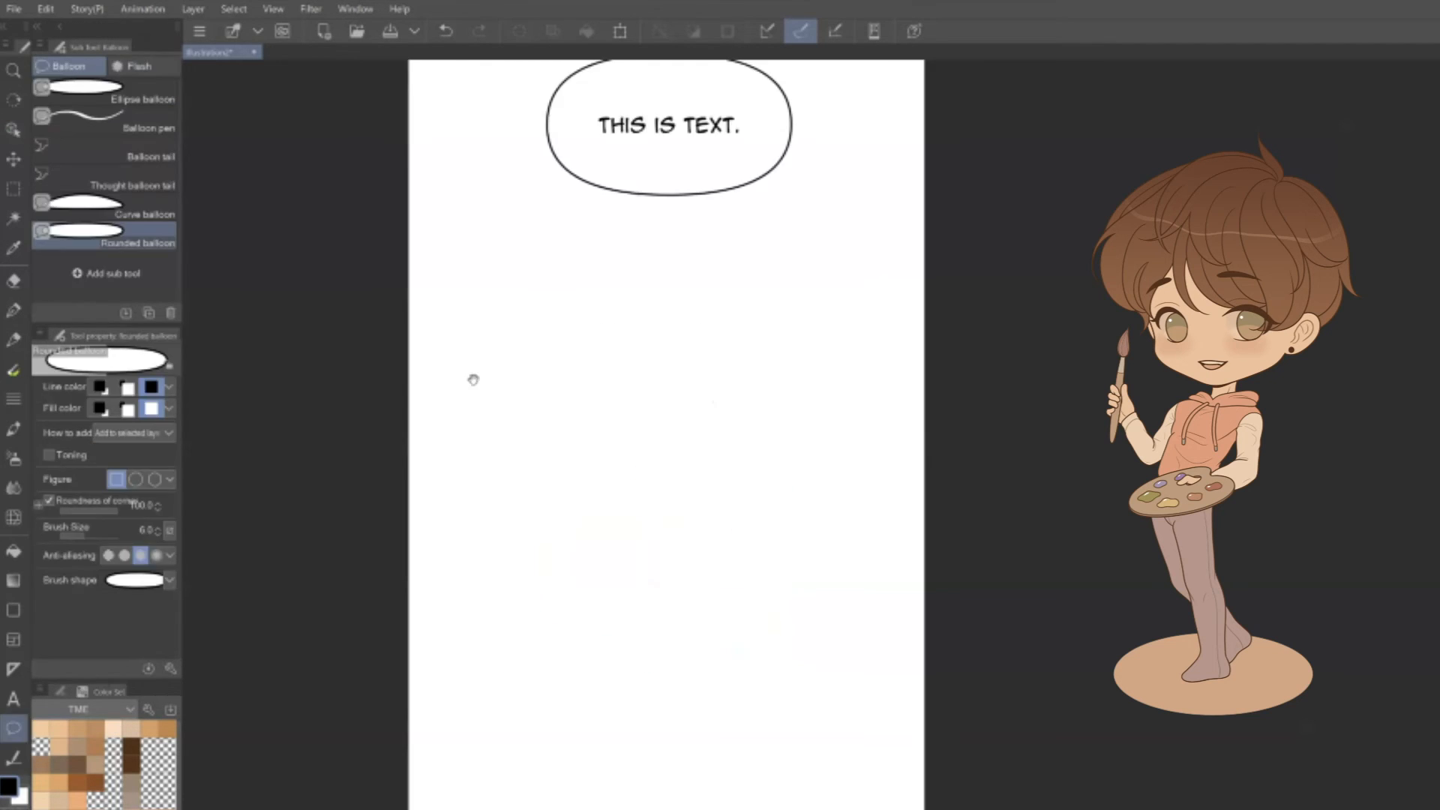
# Draw a closed oval balloon point by point on the blank area below, using the Curve balloon tool
pyautogui.click(127, 217)
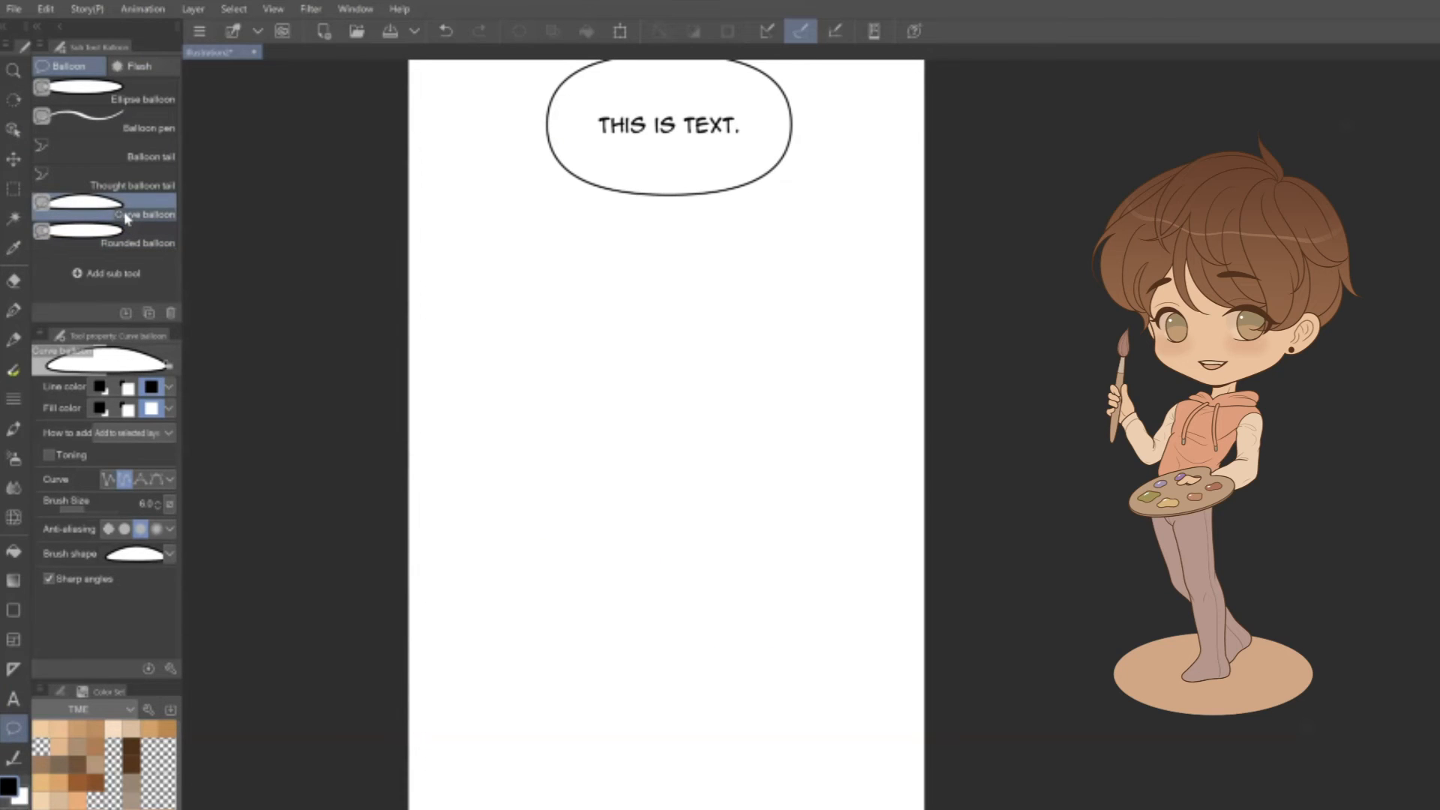
pyautogui.click(697, 364)
pyautogui.click(641, 368)
pyautogui.click(593, 382)
pyautogui.click(555, 418)
pyautogui.click(580, 472)
pyautogui.click(706, 488)
pyautogui.click(781, 464)
pyautogui.click(787, 405)
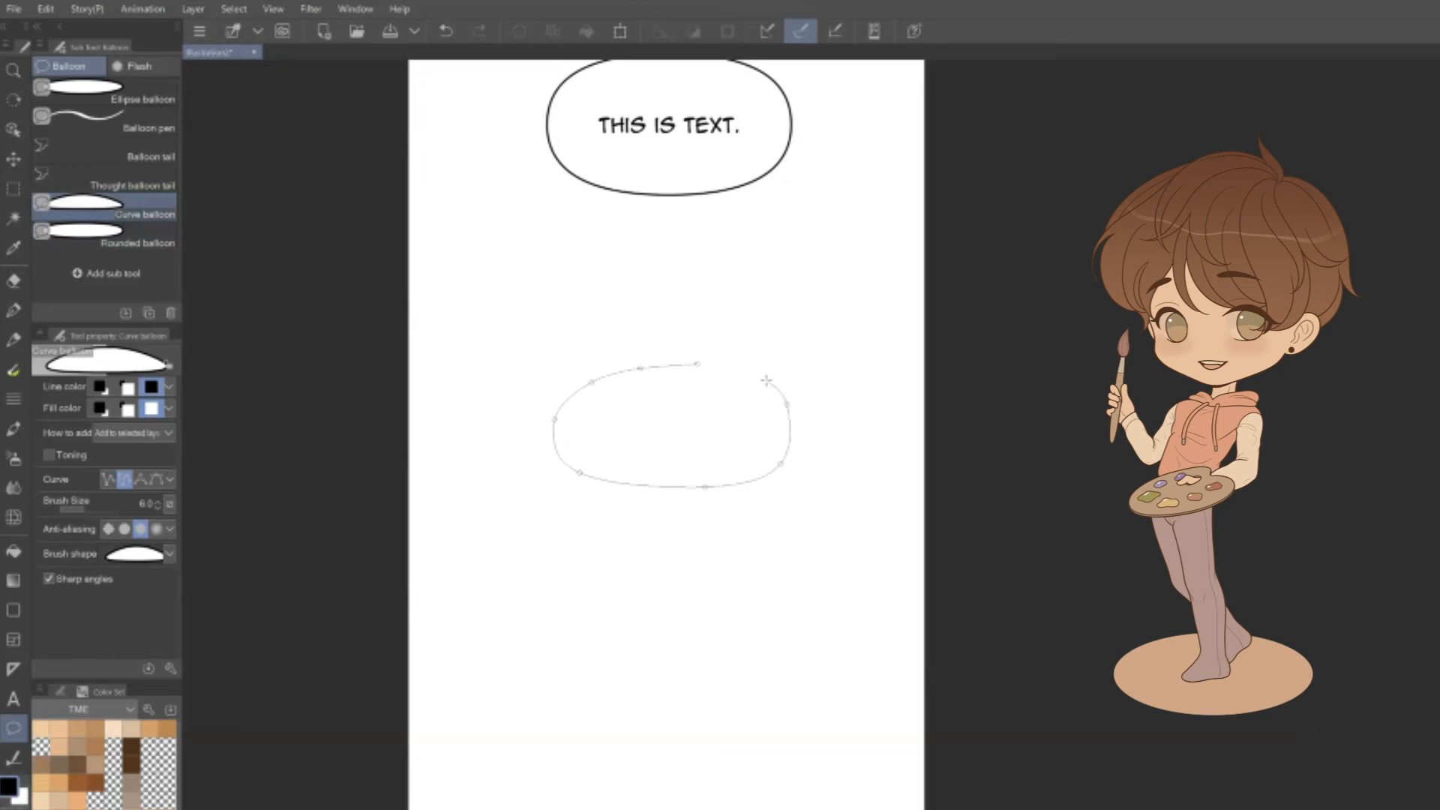
pyautogui.click(698, 365)
# Draw a freehand oval below the curve balloon with the Balloon pen, and slightly resize both balloons with the Object tool
pyautogui.click(105, 120)
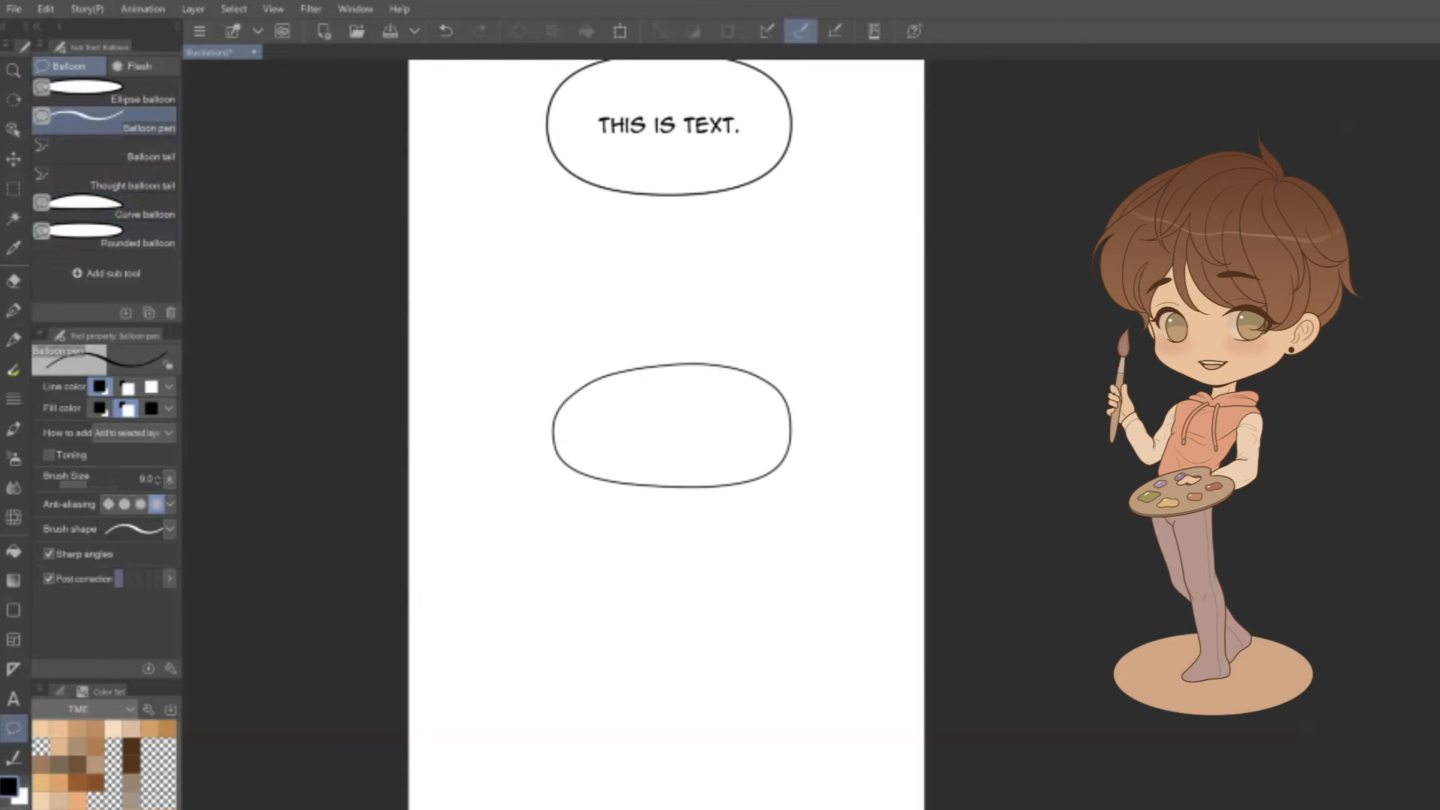
pyautogui.moveTo(720, 575)
pyautogui.mouseDown()
pyautogui.moveTo(654, 572)
pyautogui.moveTo(547, 631)
pyautogui.moveTo(782, 663)
pyautogui.moveTo(716, 576)
pyautogui.mouseUp()
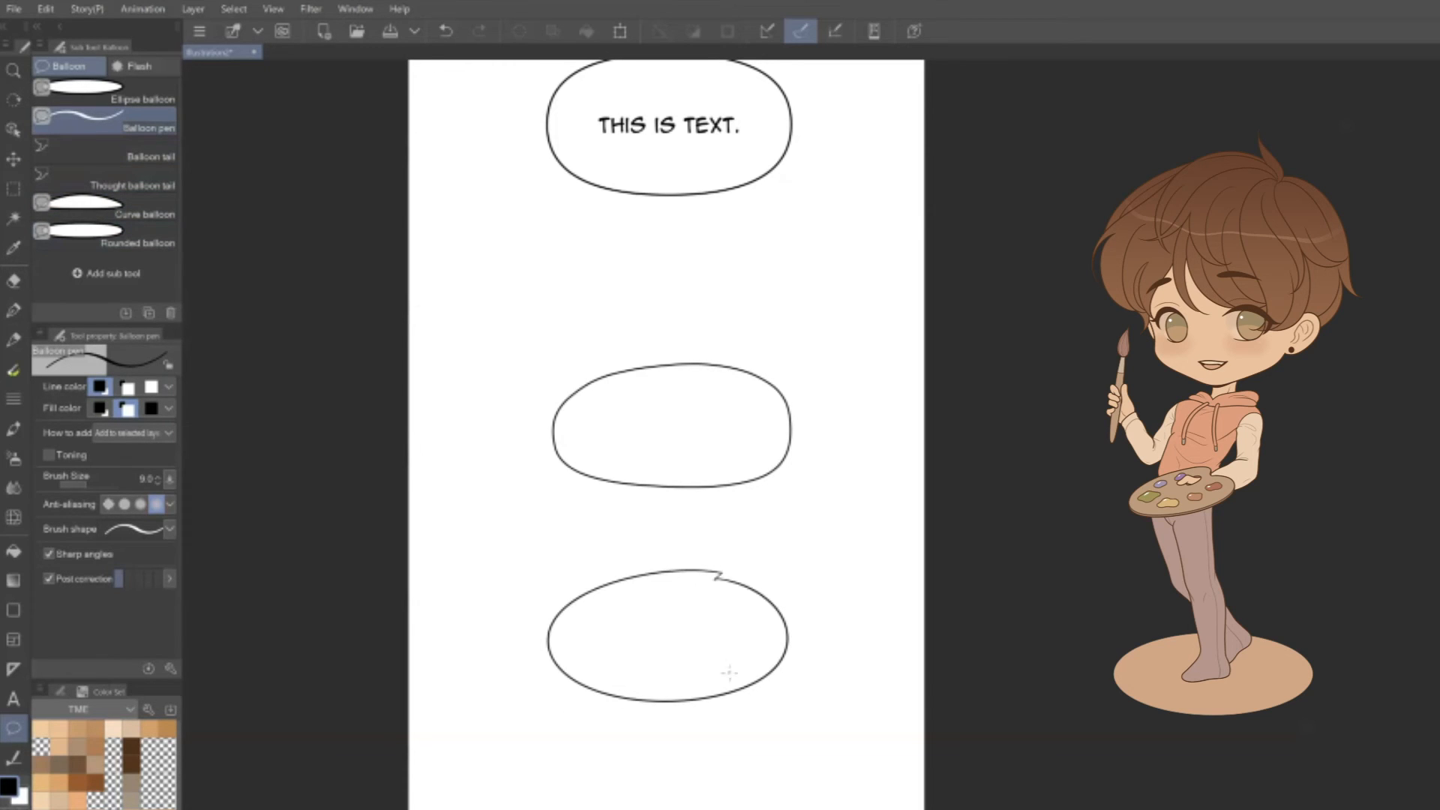
pyautogui.press('o')
pyautogui.click(743, 642)
pyautogui.moveTo(808, 719)
pyautogui.mouseDown()
pyautogui.moveTo(775, 758)
pyautogui.moveTo(811, 730)
pyautogui.mouseUp()
pyautogui.click(755, 418)
pyautogui.moveTo(815, 342)
pyautogui.mouseDown()
pyautogui.moveTo(772, 306)
pyautogui.moveTo(758, 331)
pyautogui.moveTo(819, 351)
pyautogui.mouseUp()
pyautogui.click(892, 307)
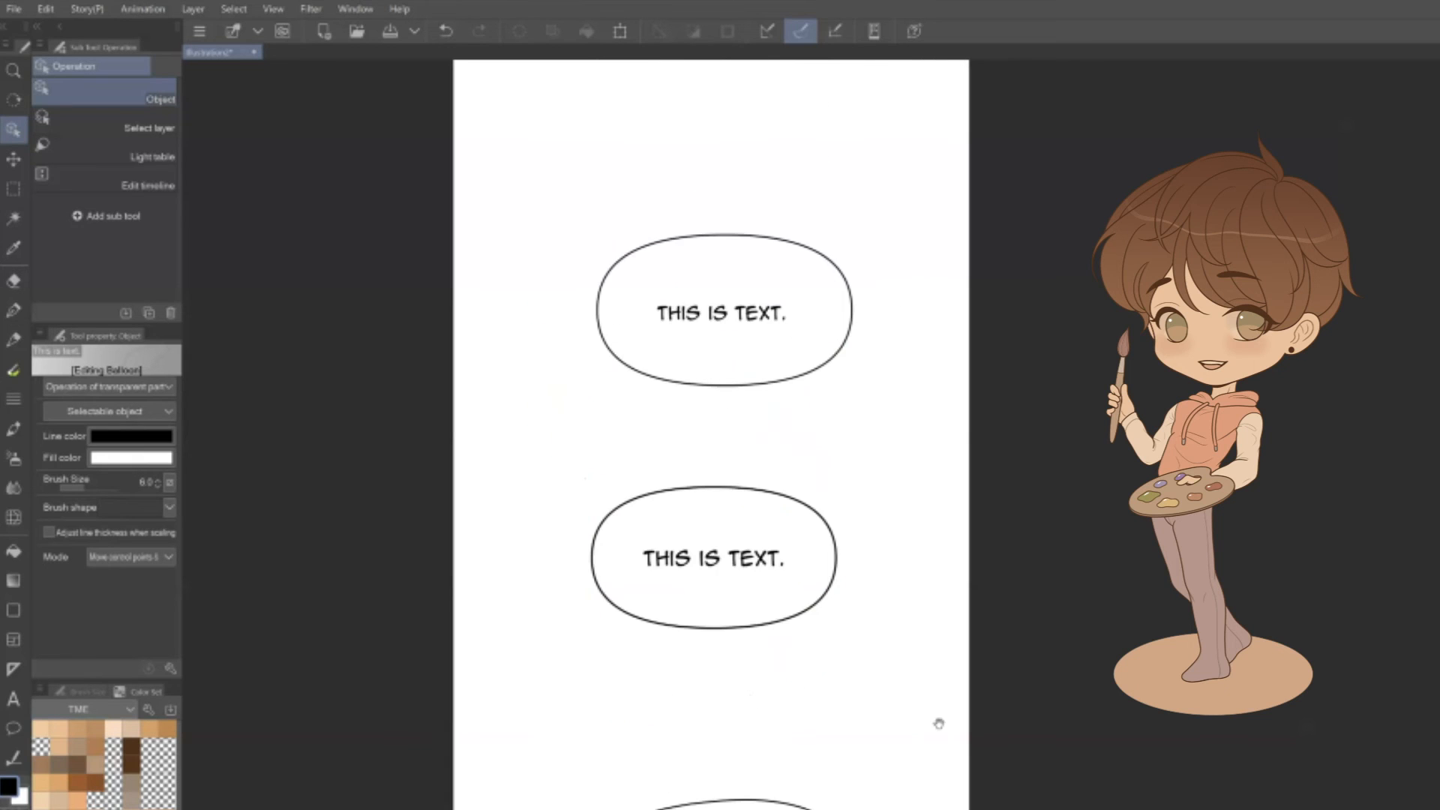
# Draw a rounded balloon near the top of the page, write "THIS IS ALSO TEXT." inside it, and move both slightly right
pyautogui.scroll(6, 908, 315)
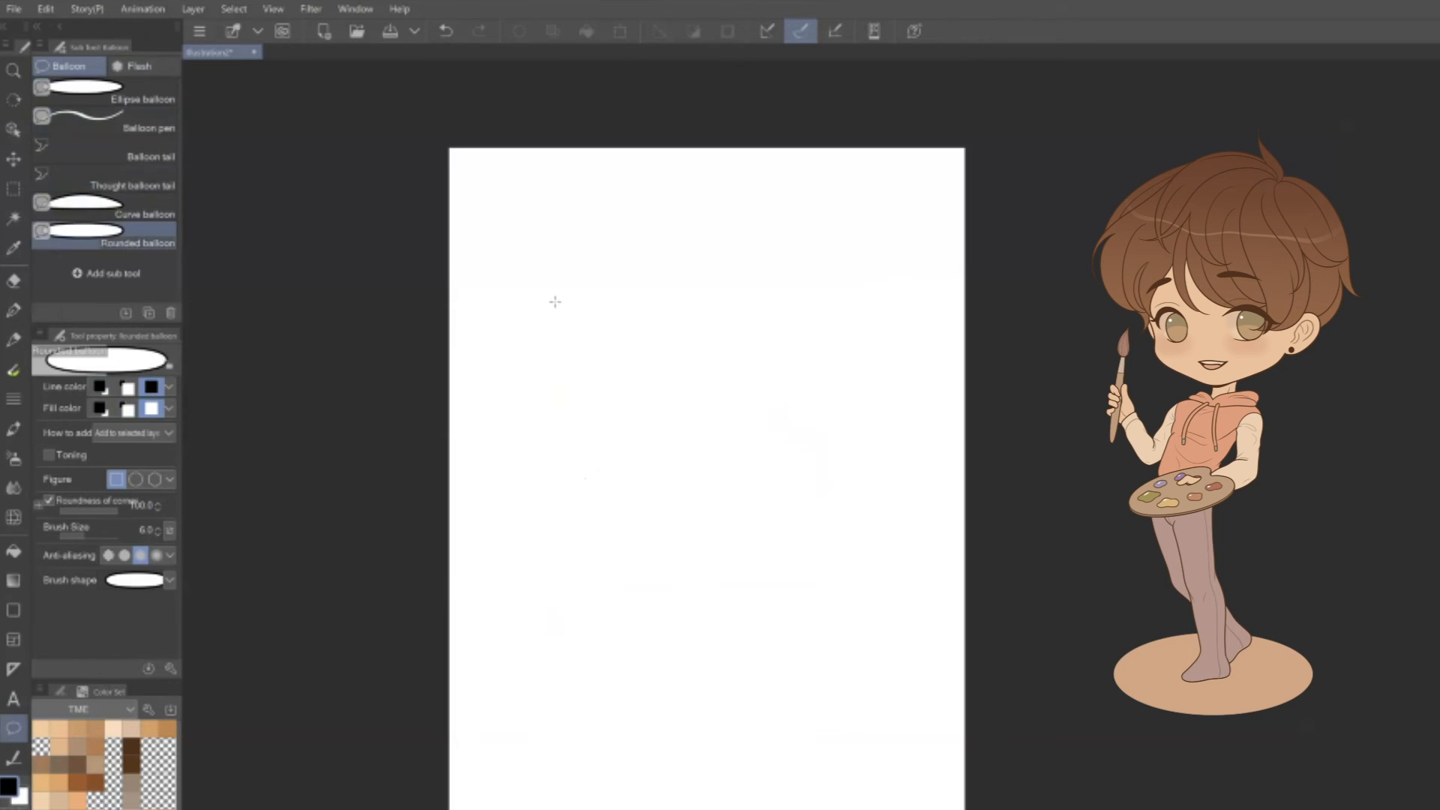
pyautogui.moveTo(556, 302); pyautogui.dragTo(820, 442)
pyautogui.write('THIS IS ALSO TEXT.')
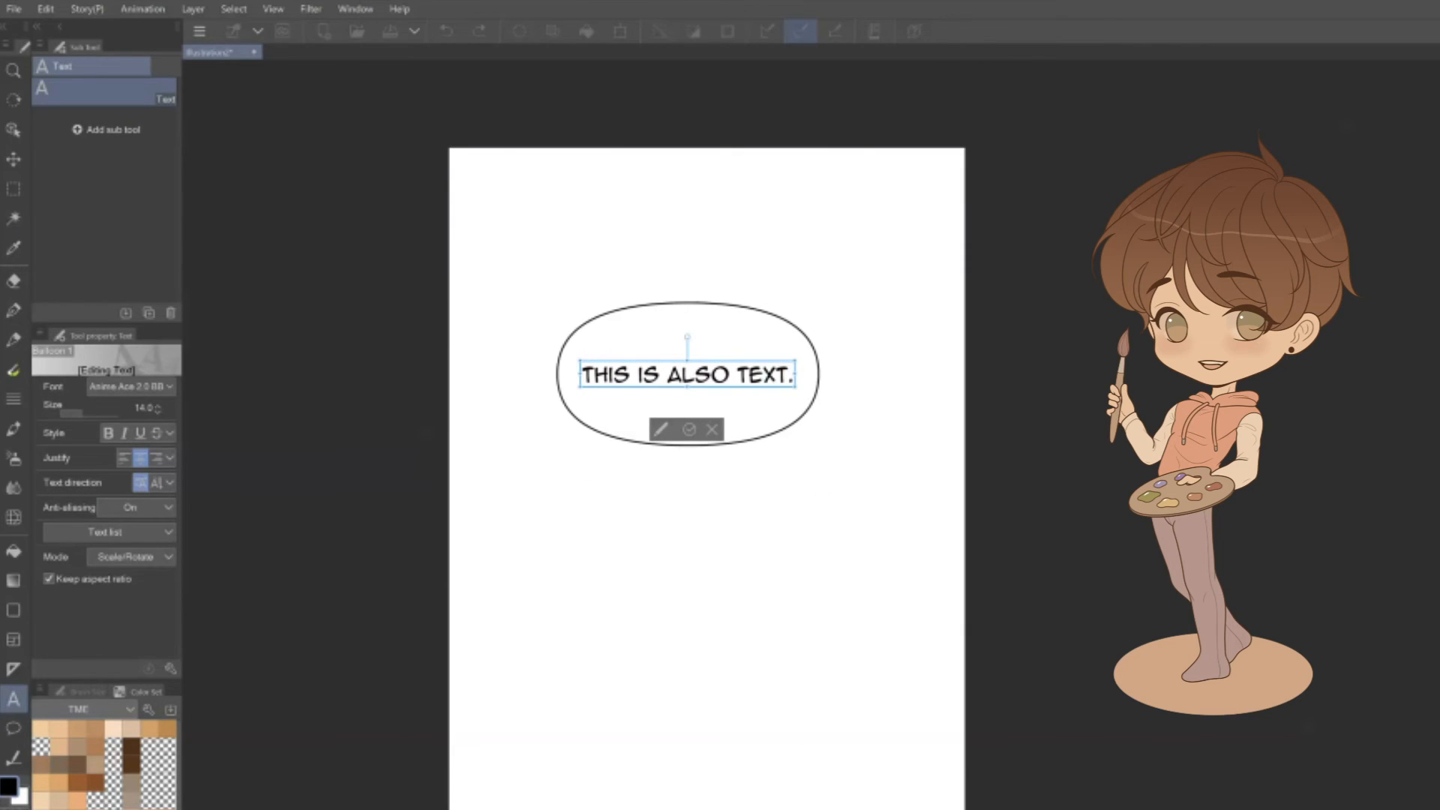
pyautogui.click(689, 429)
pyautogui.press('o')
pyautogui.moveTo(734, 418); pyautogui.dragTo(766, 418)
# Add a curved tail pointing down and to the left from the "THIS IS ALSO TEXT." balloon, using the Balloon tail tool with Spline bending
pyautogui.press('t')
pyautogui.press('t')
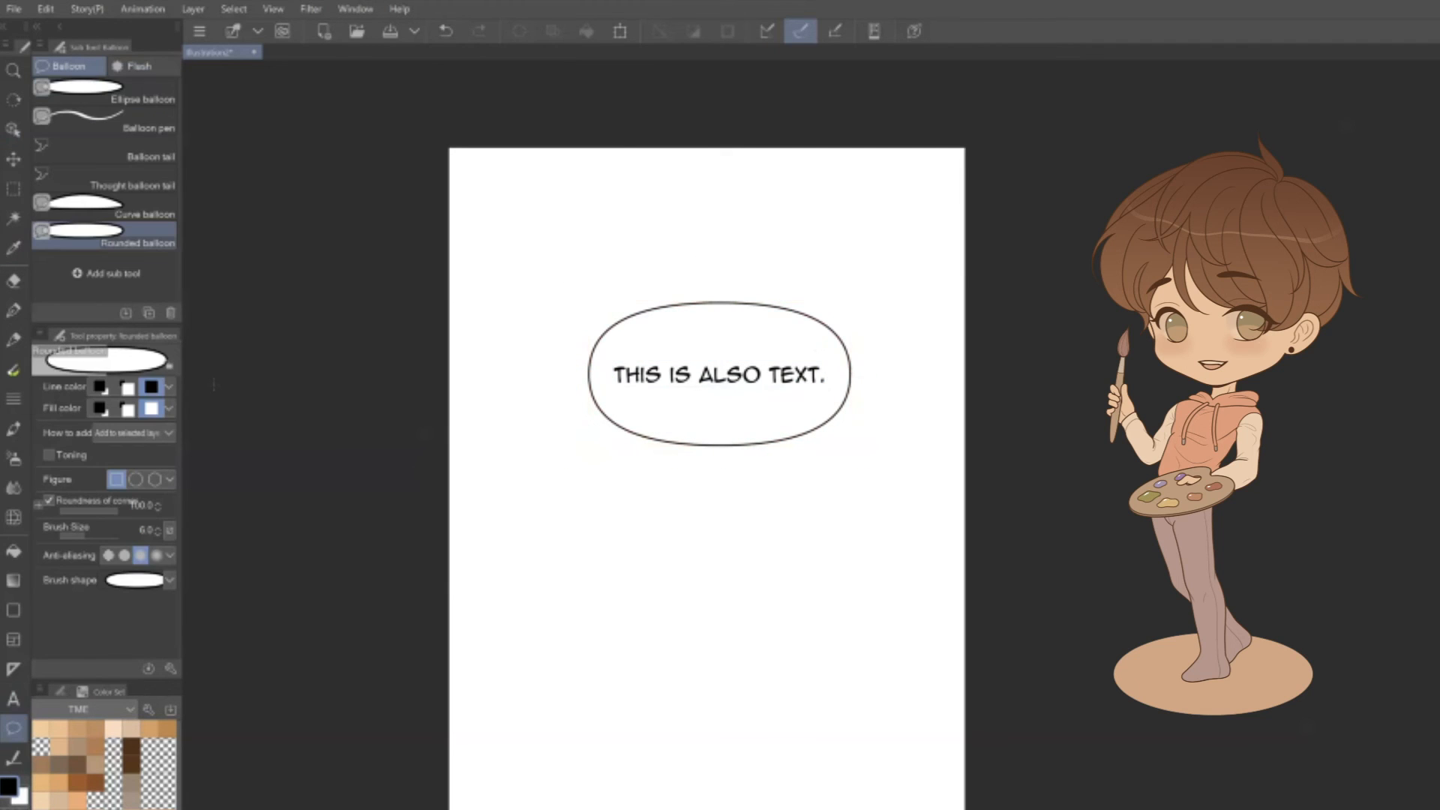
pyautogui.click(113, 150)
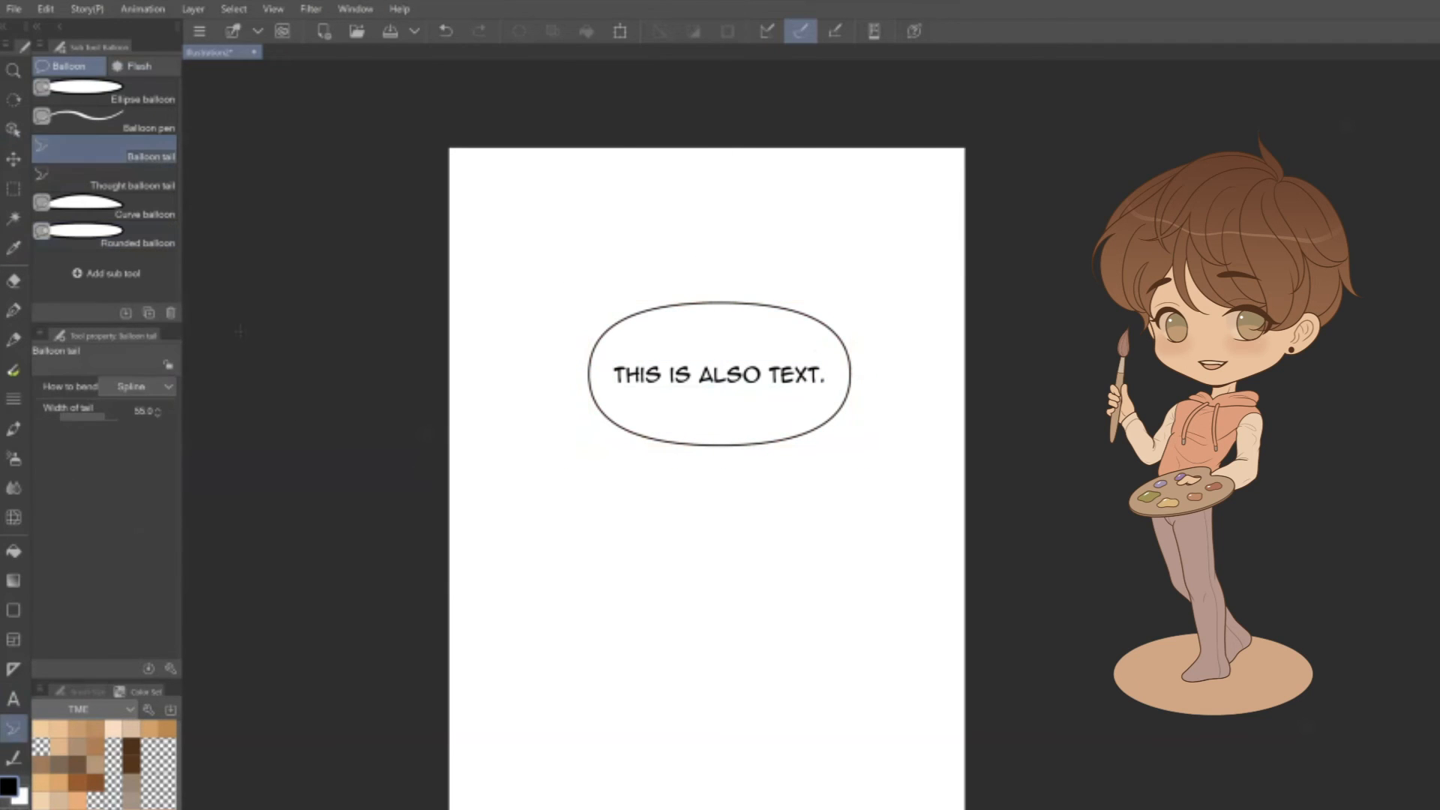
pyautogui.moveTo(672, 432)
pyautogui.mouseDown()
pyautogui.moveTo(632, 523)
pyautogui.moveTo(568, 547)
pyautogui.mouseUp()
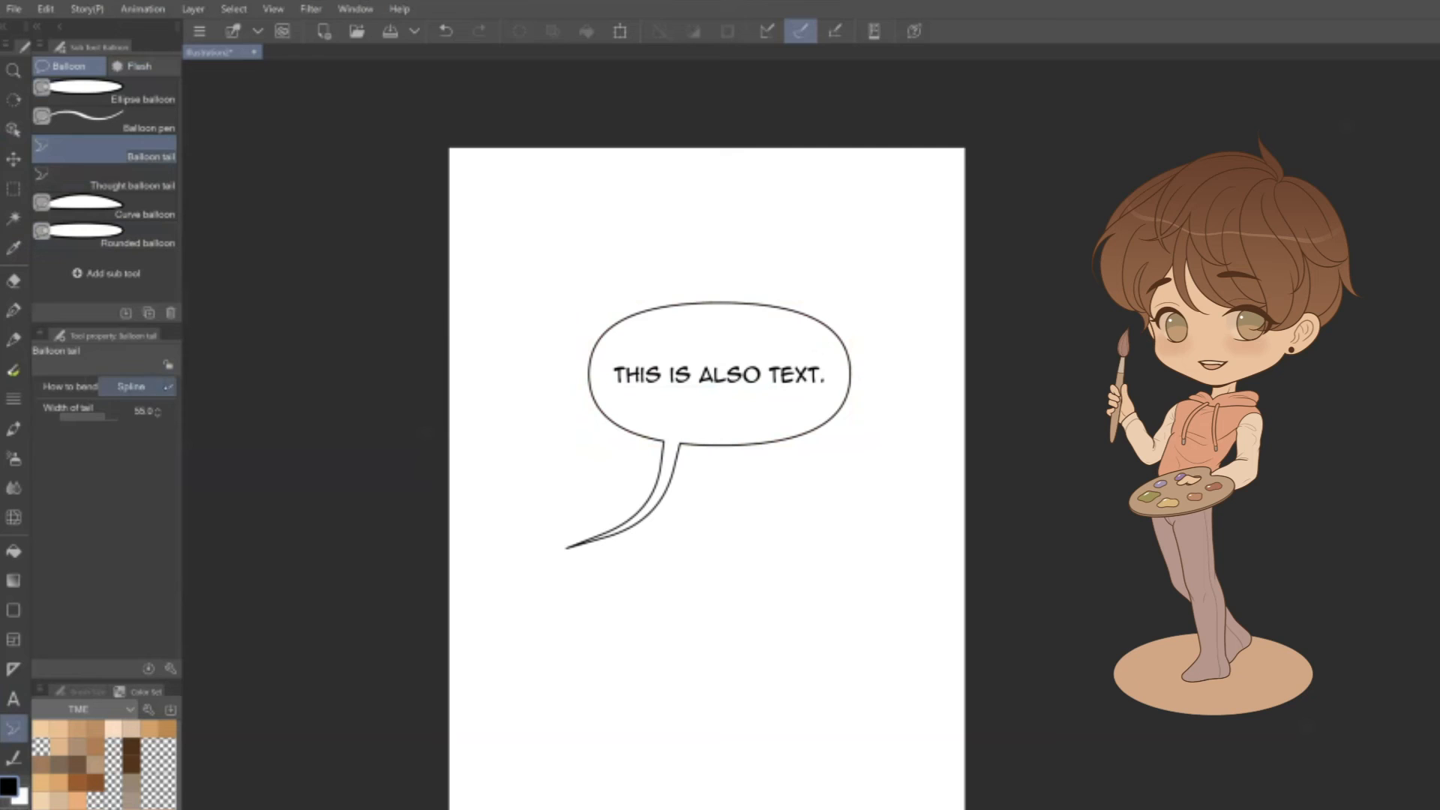
# Undo the curved tail and replace it with a zigzag tail from the balloon's lower edge, using Polyline bending
pyautogui.click(139, 386)
pyautogui.click(135, 405)
pyautogui.hotkey('ctrl', 'z')
pyautogui.moveTo(697, 443); pyautogui.dragTo(612, 513)
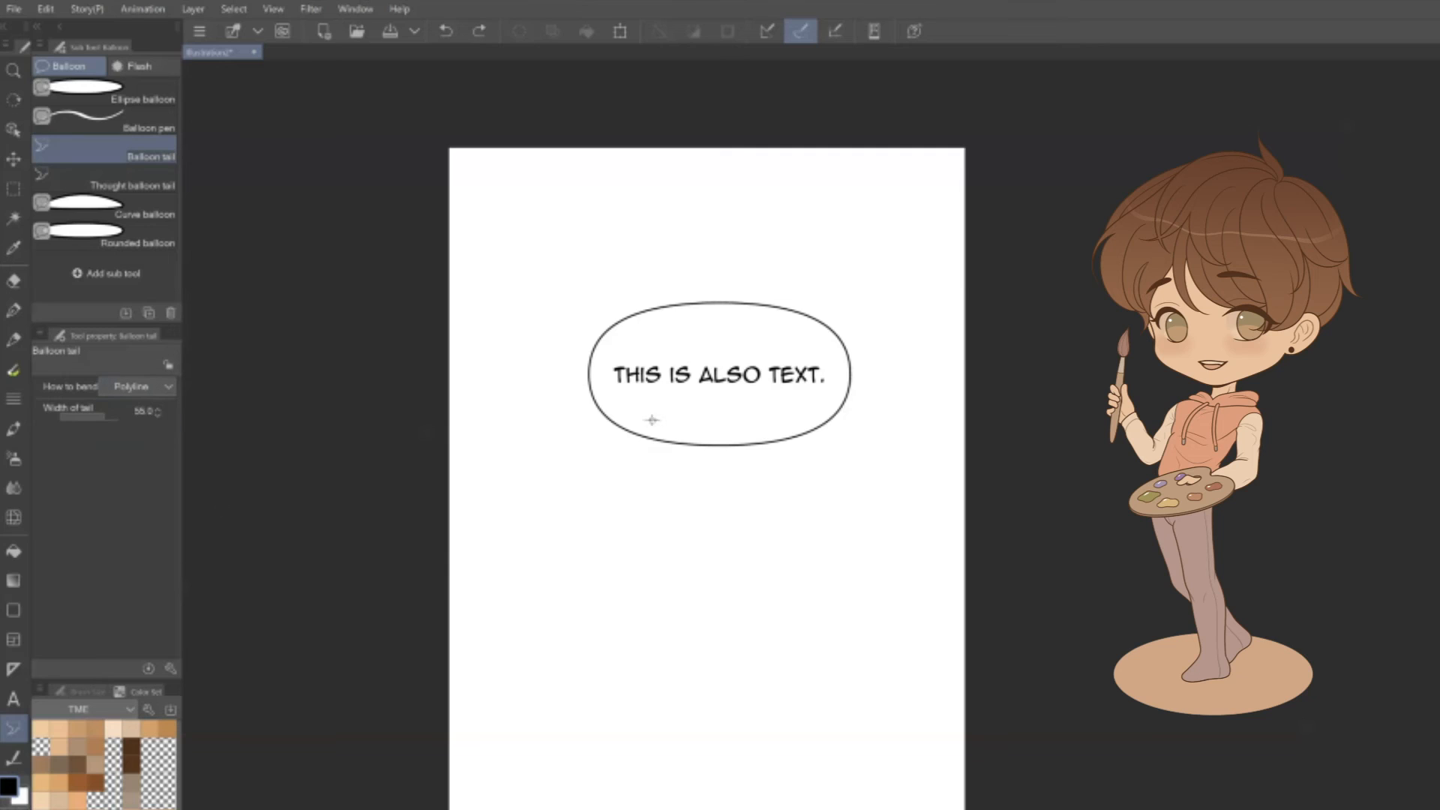
pyautogui.click(652, 422)
pyautogui.click(625, 488)
pyautogui.click(588, 462)
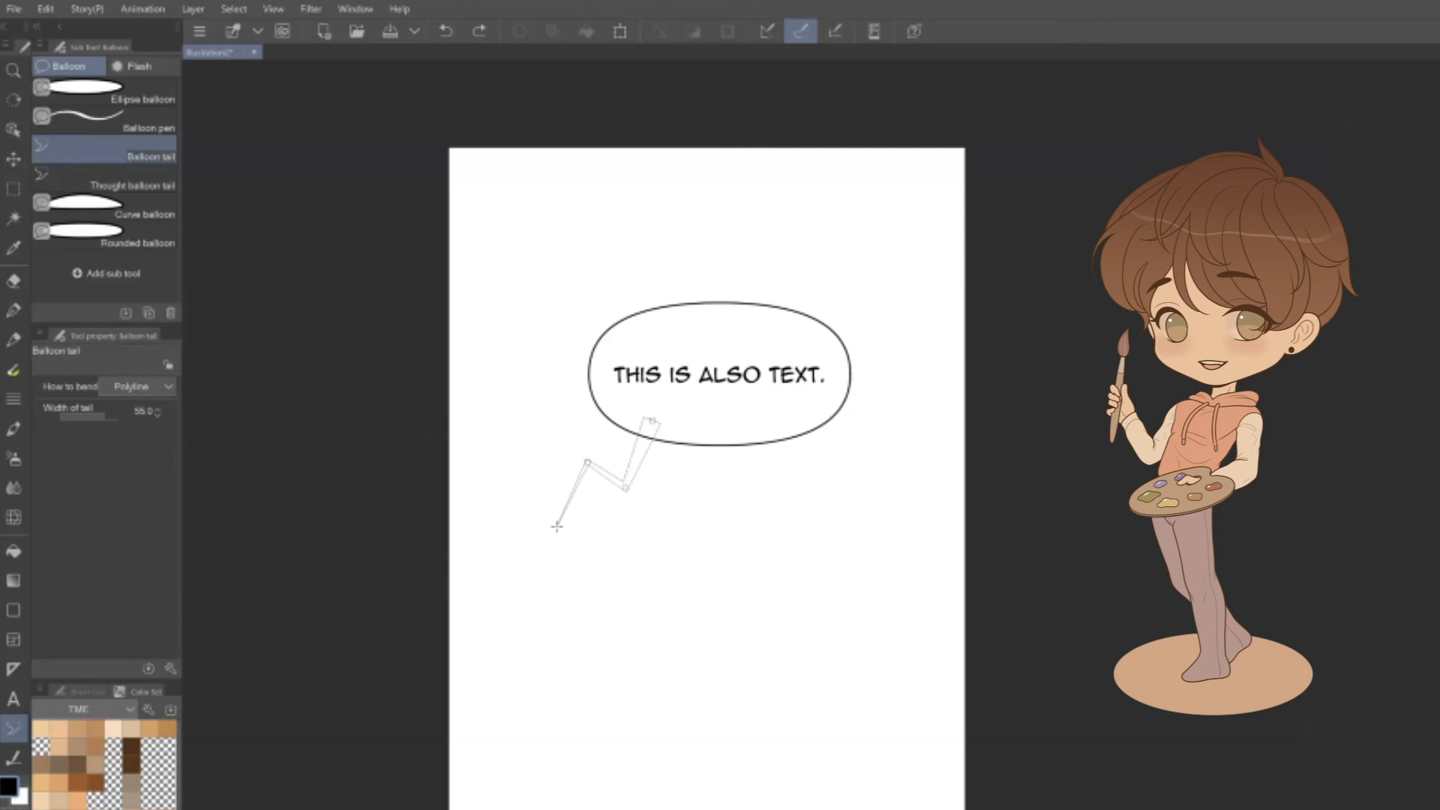
pyautogui.doubleClick(555, 527)
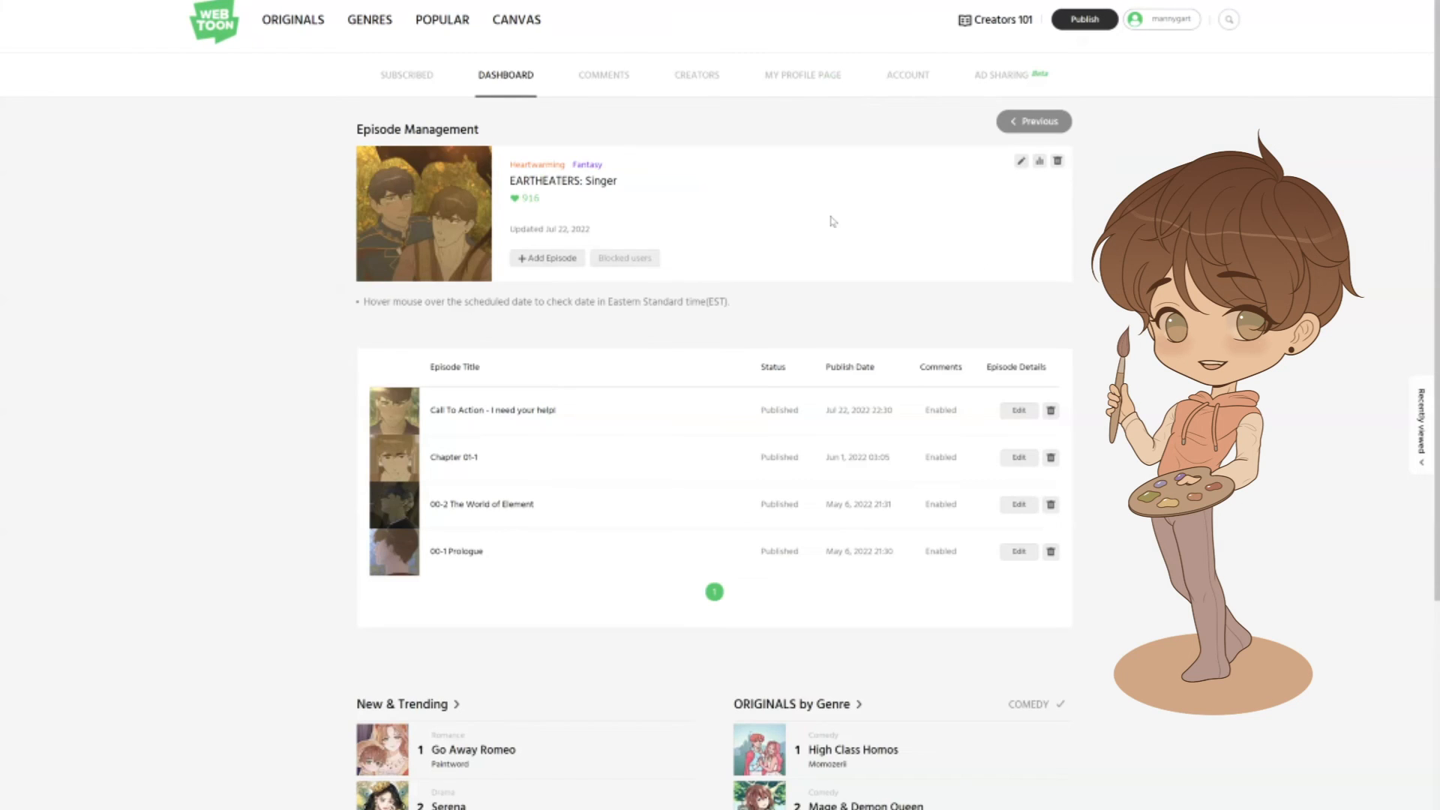
# On the WEBTOON site, start a new episode for the series EARTHEATERS: Singer and look over the episode form
pyautogui.click(542, 262)
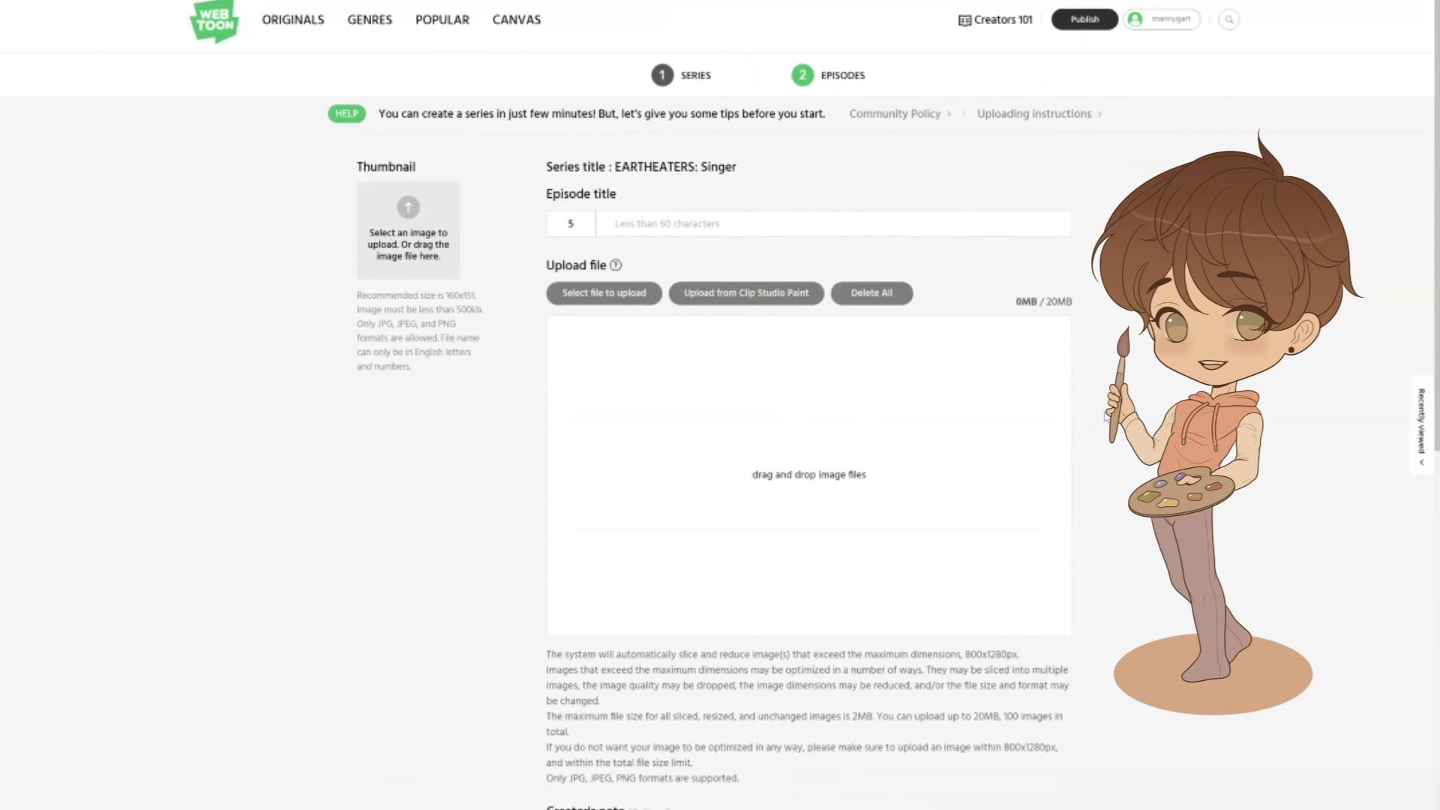
pyautogui.scroll(-2, 1099, 407)
pyautogui.scroll(2, 1099, 407)
# Upload the work "Example Comic1" to the episode through the Clip Studio Paint export
pyautogui.click(768, 300)
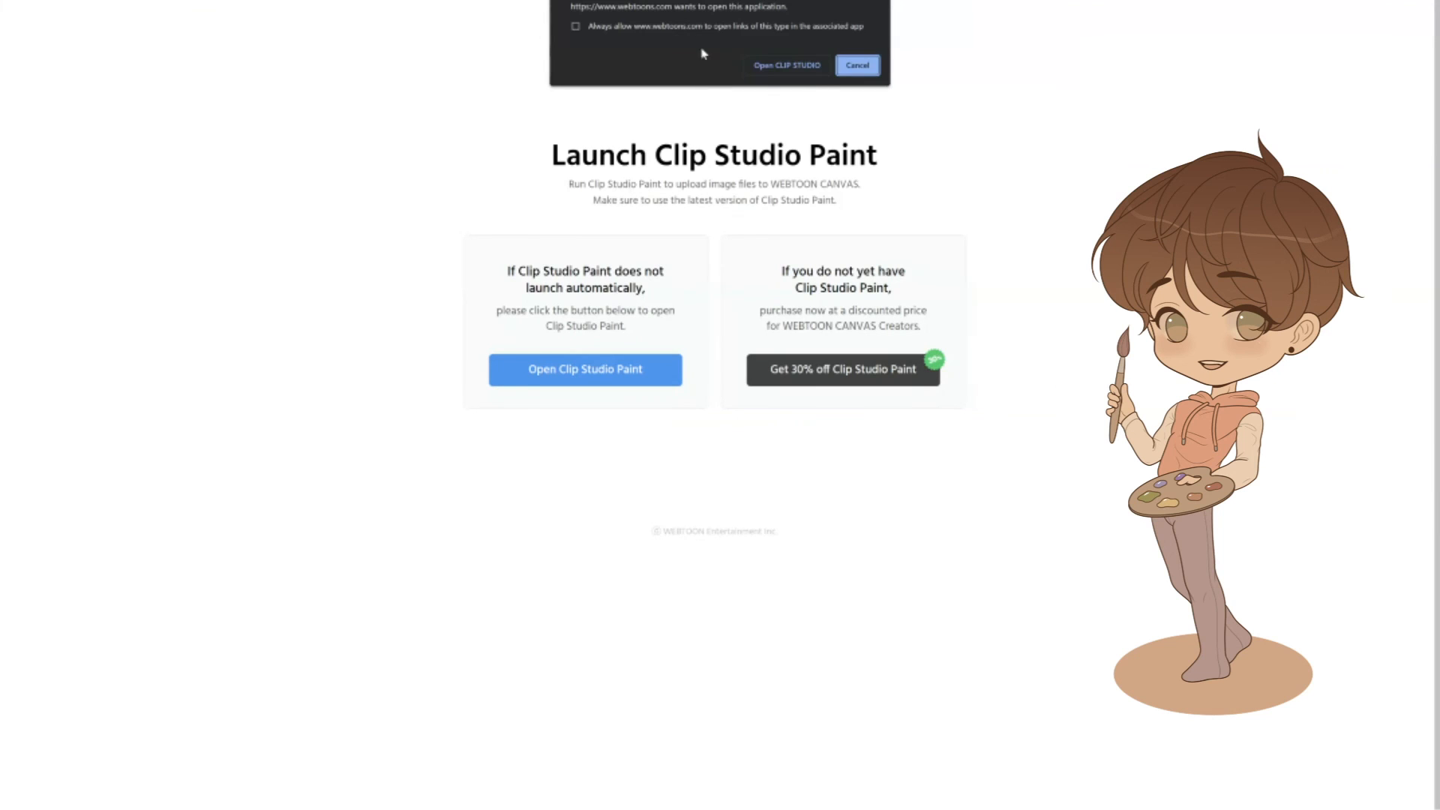
pyautogui.click(784, 65)
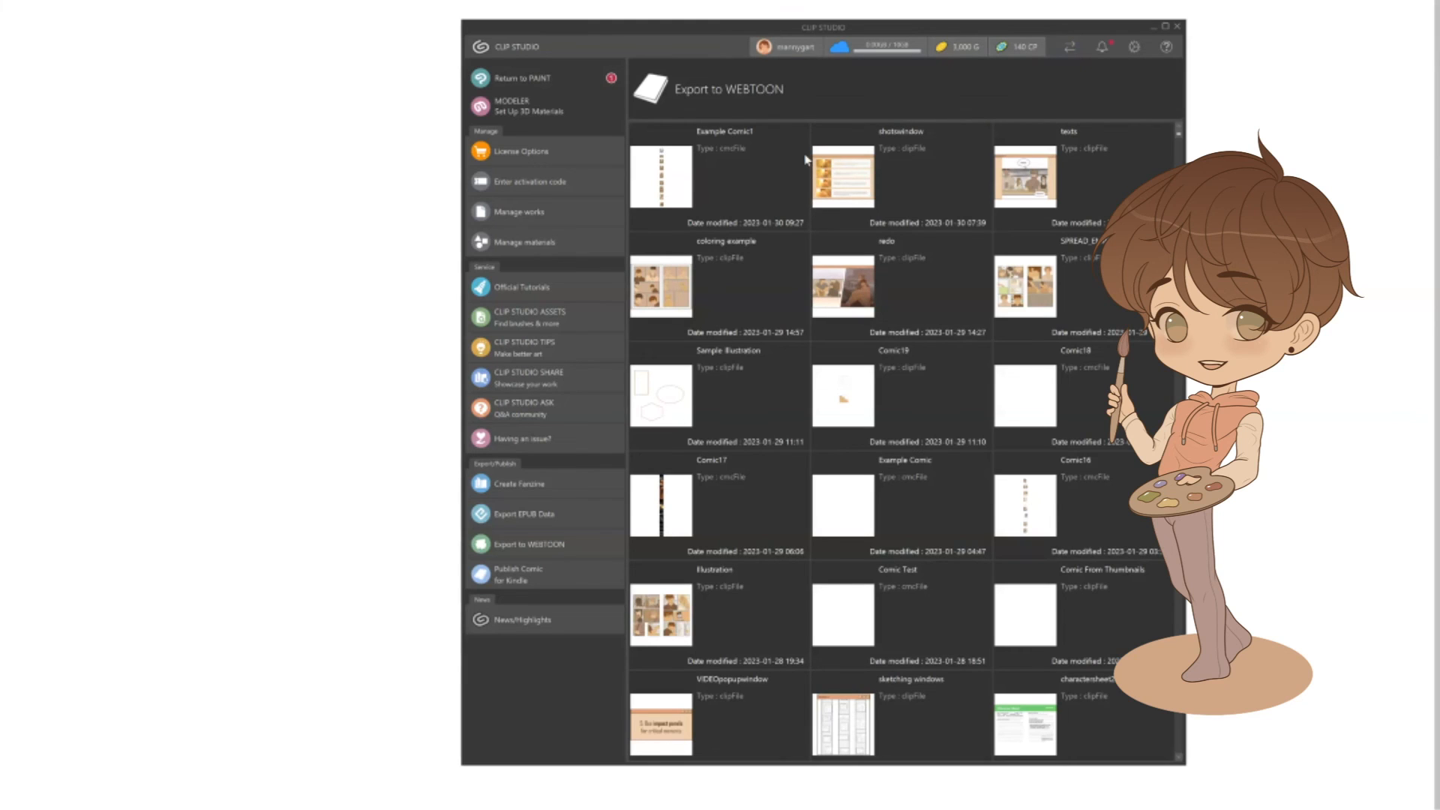
pyautogui.click(718, 180)
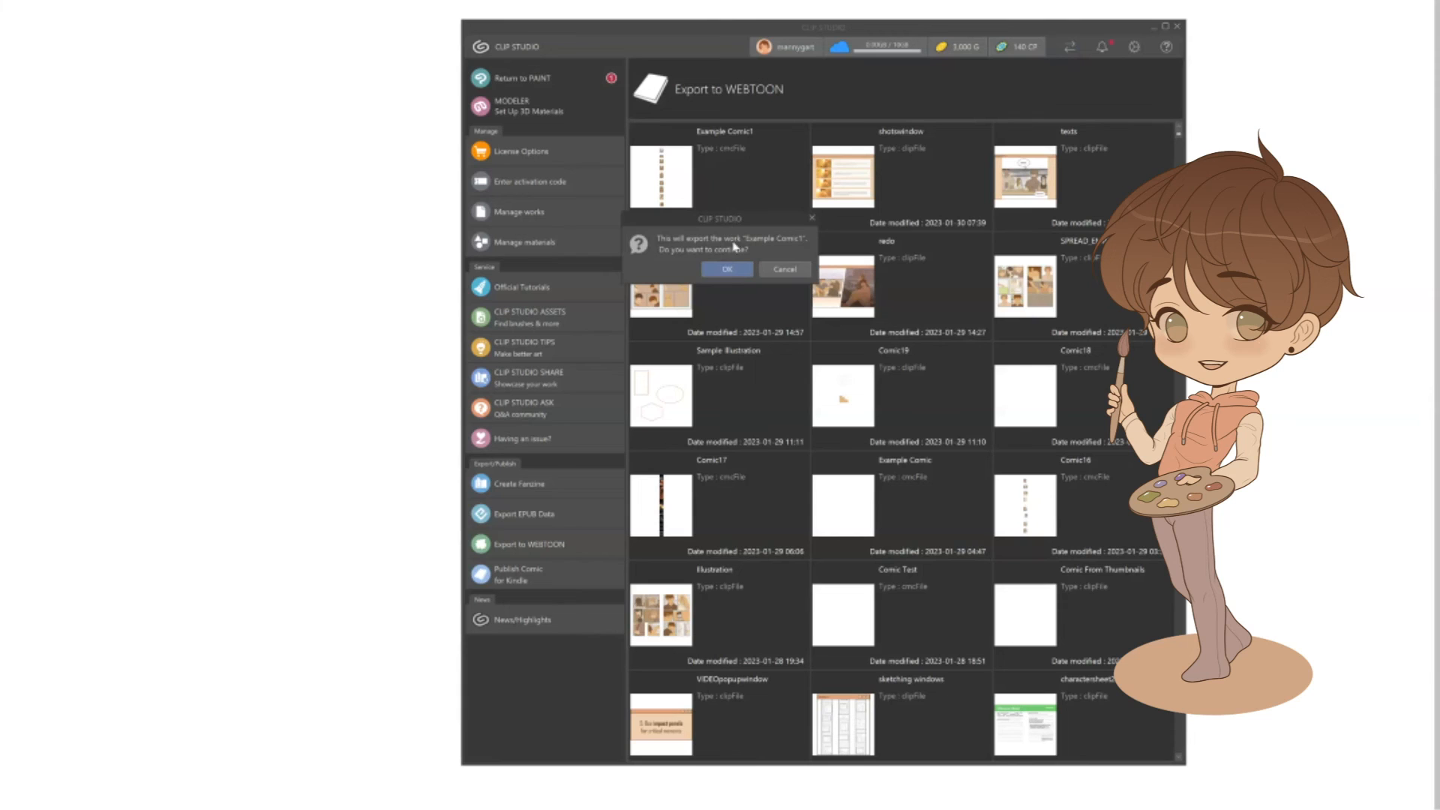
pyautogui.click(734, 272)
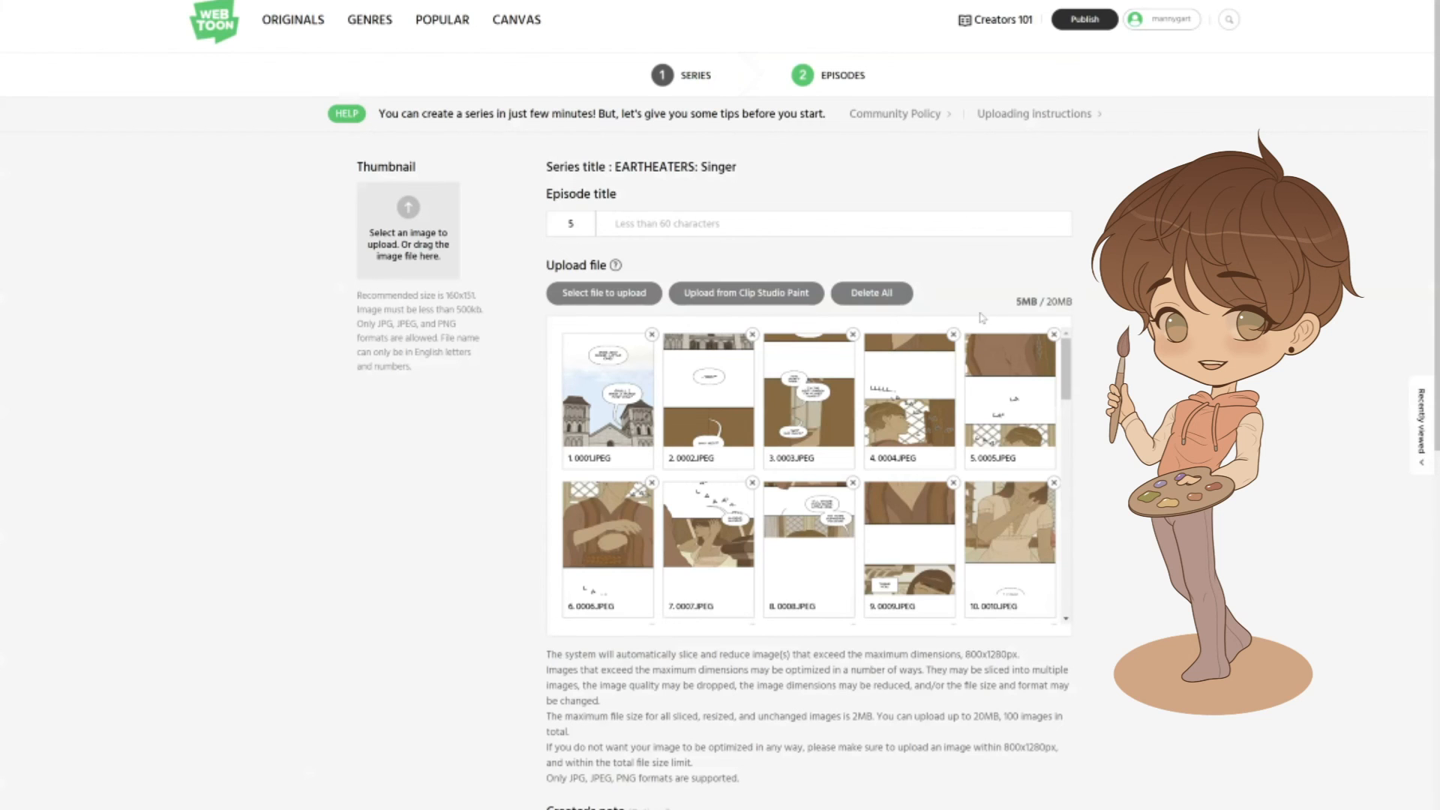
# Look through the uploaded page images and check the episode in the mobile and PC previews
pyautogui.moveTo(1068, 372); pyautogui.dragTo(1060, 602)
pyautogui.scroll(10, 1051, 545)
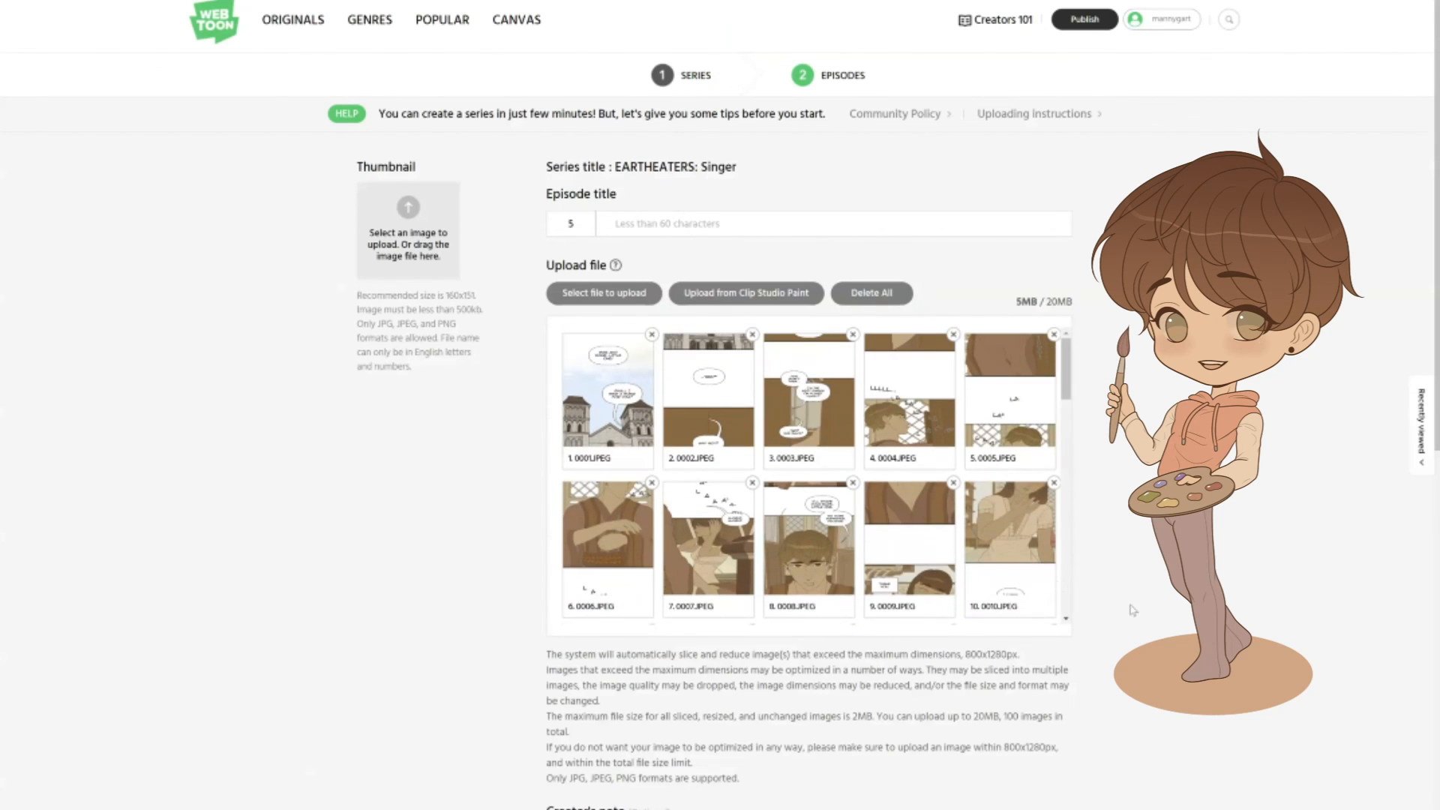
pyautogui.scroll(-3, 808, 450)
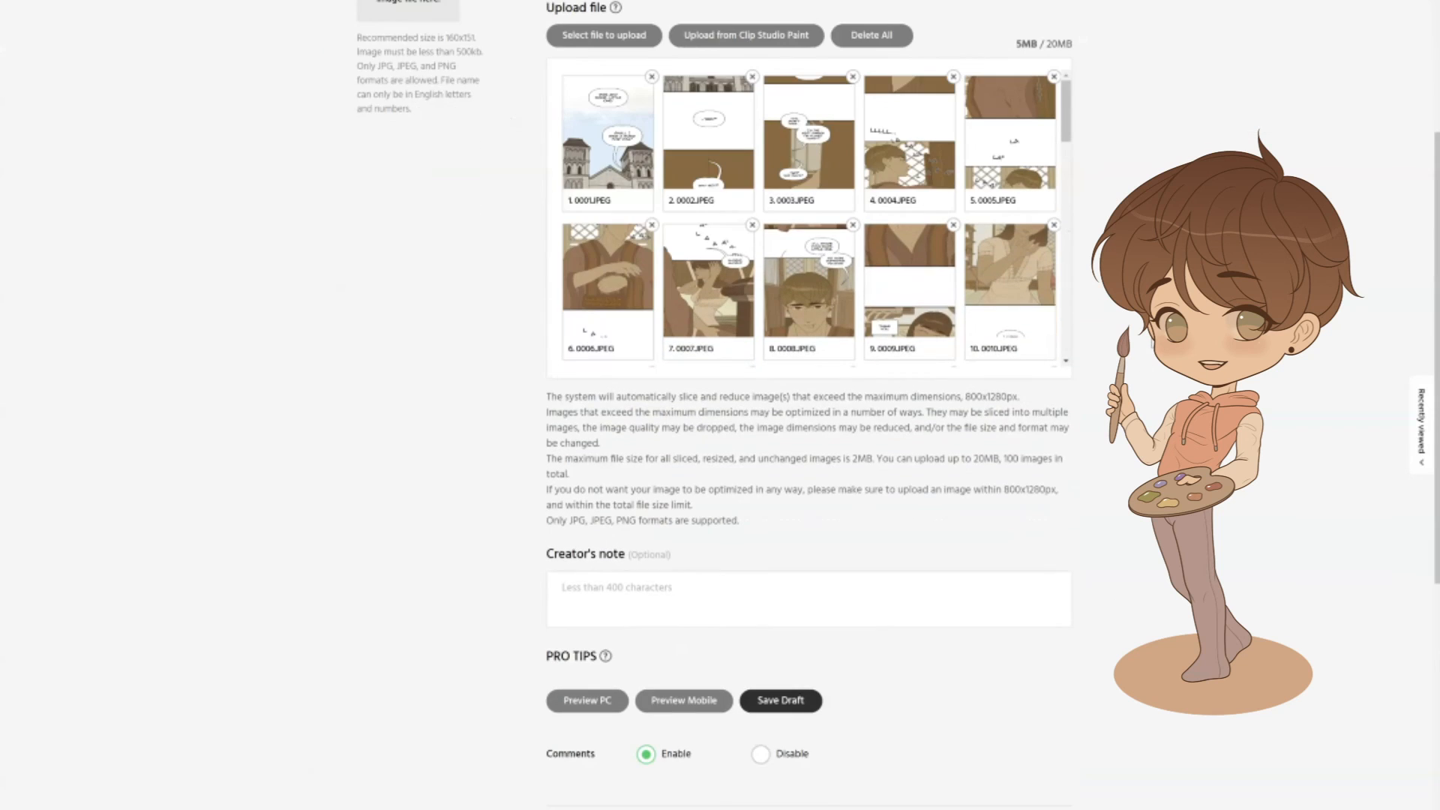
pyautogui.click(573, 709)
pyautogui.click(711, 704)
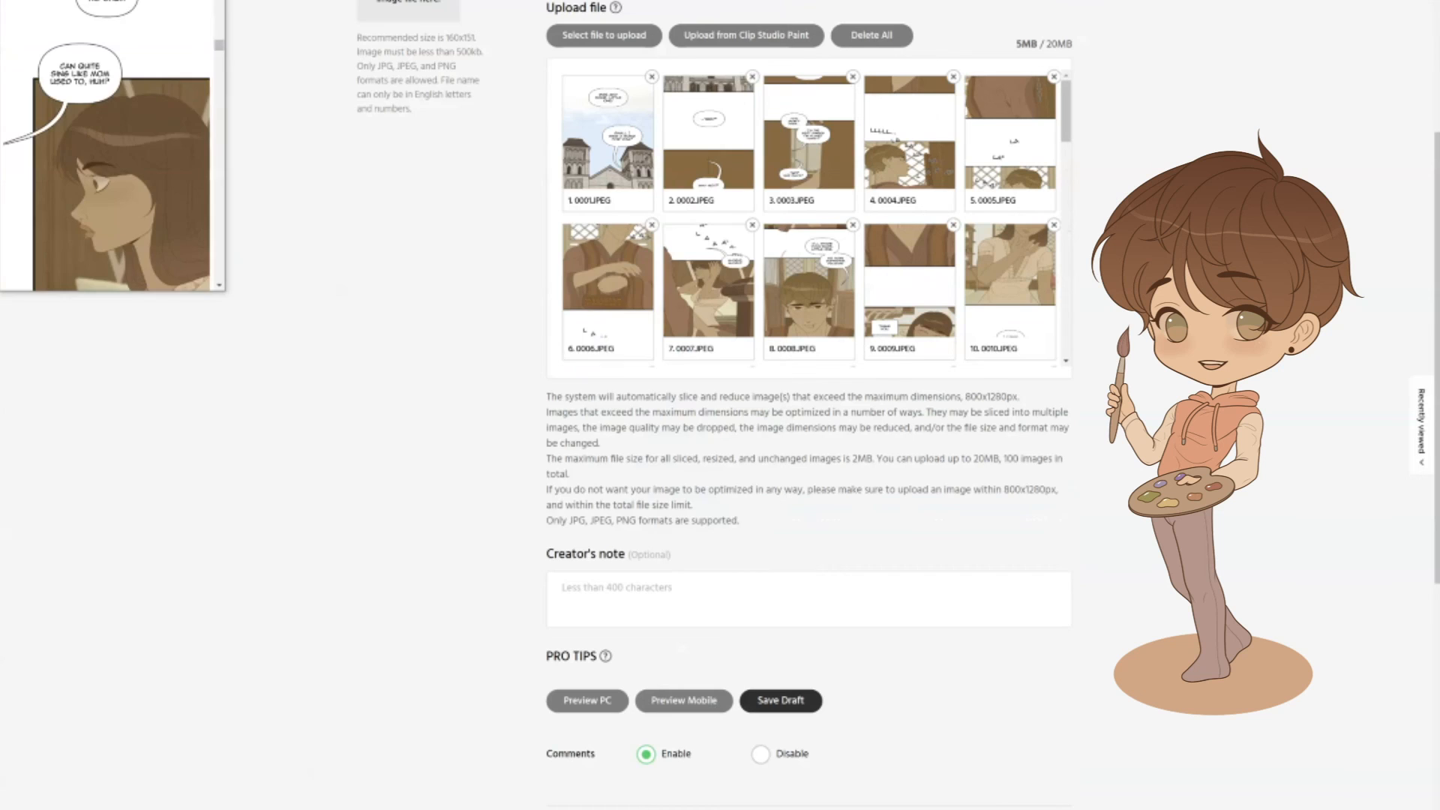
pyautogui.click(602, 698)
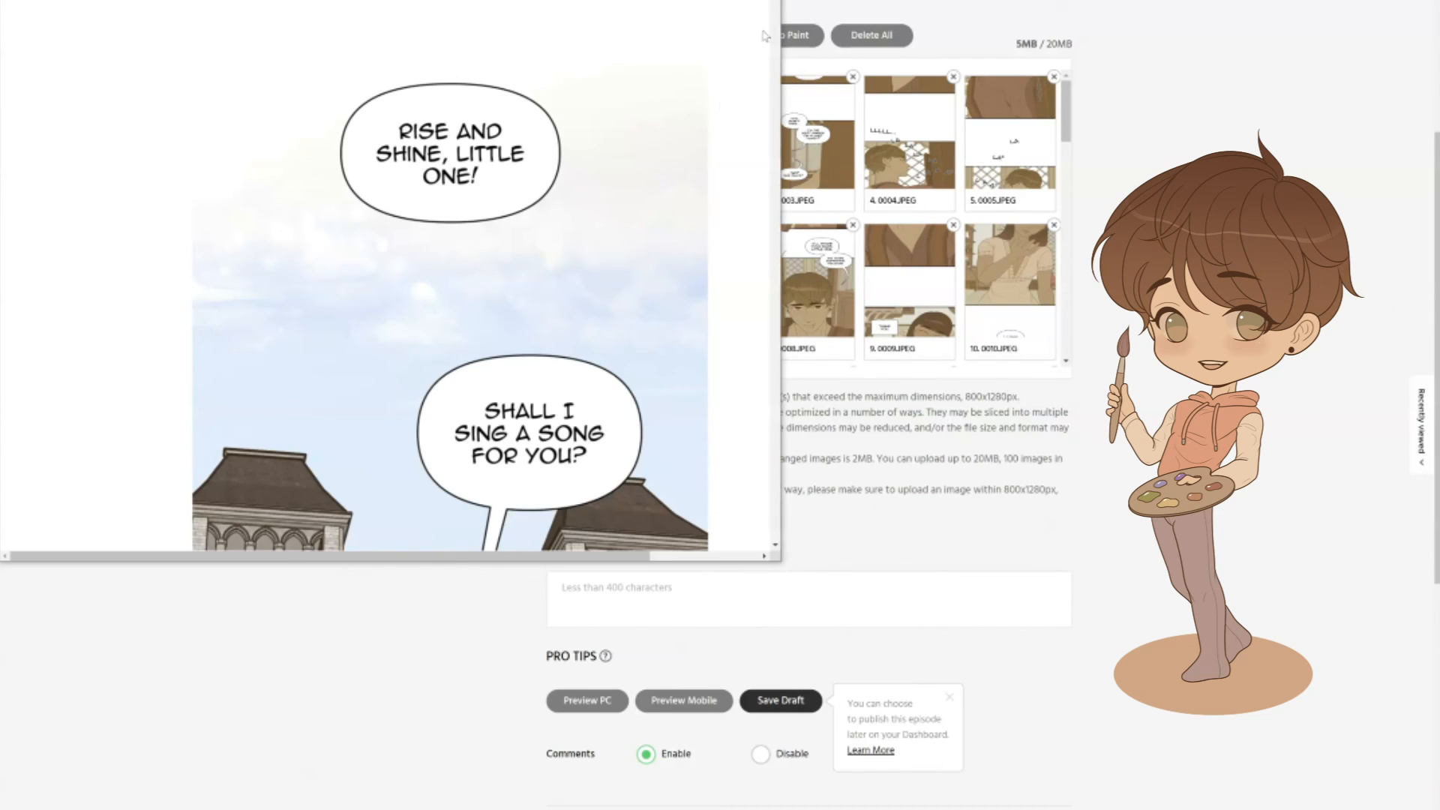
pyautogui.scroll(-20, 776, 14)
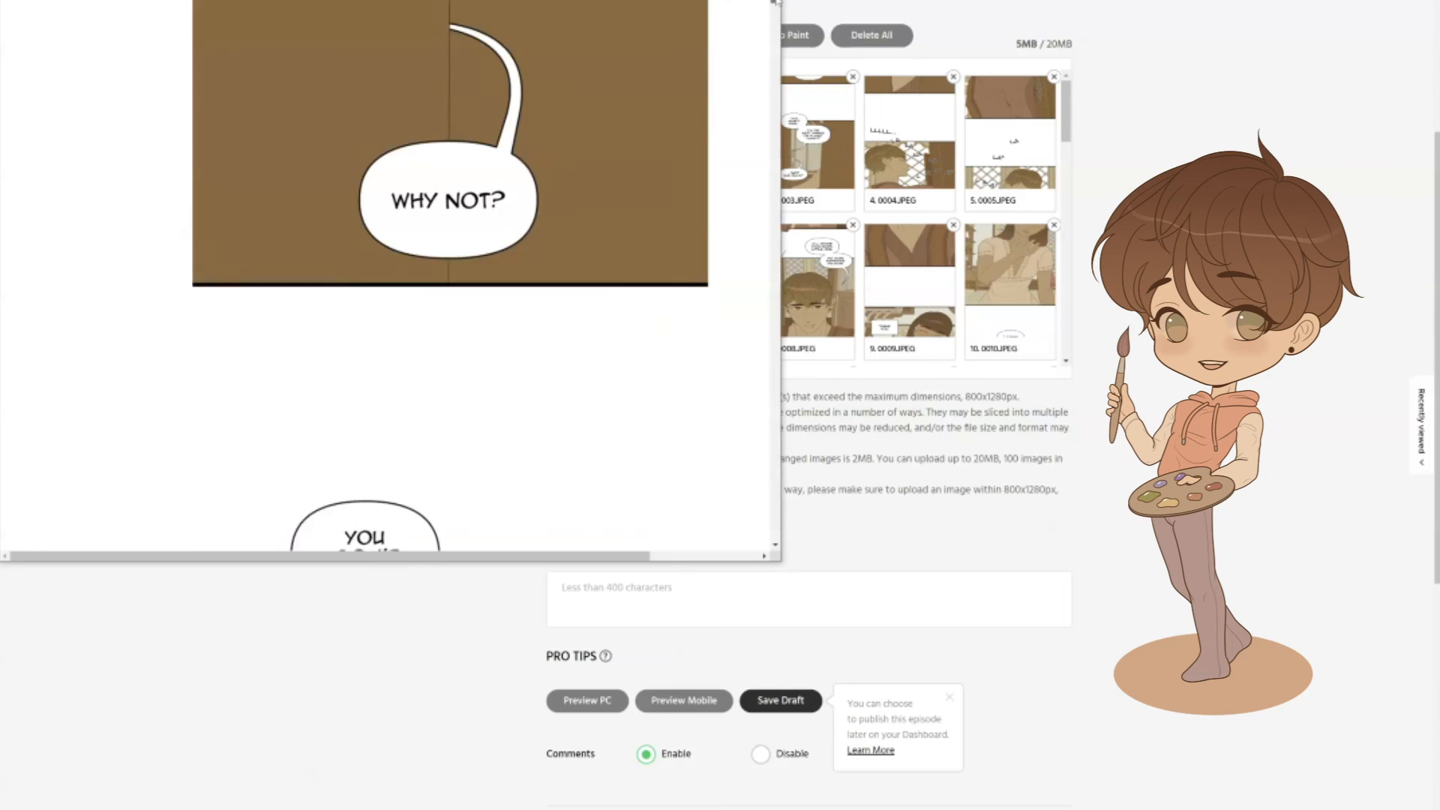
pyautogui.moveTo(777, 14); pyautogui.dragTo(777, 74)
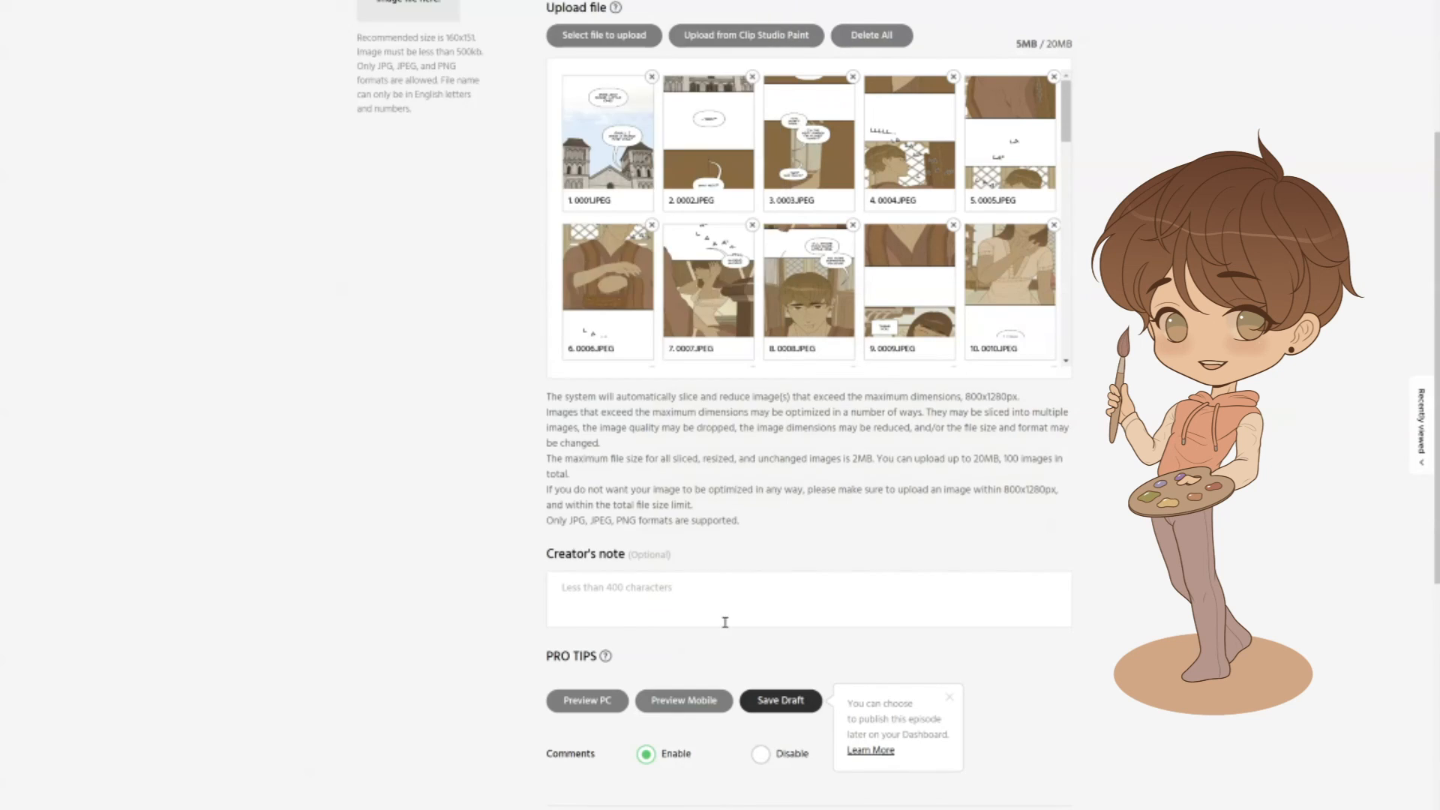
# Enter the creator's note "Hello, friends! Thank you so much for reading! <3"
pyautogui.click(725, 621)
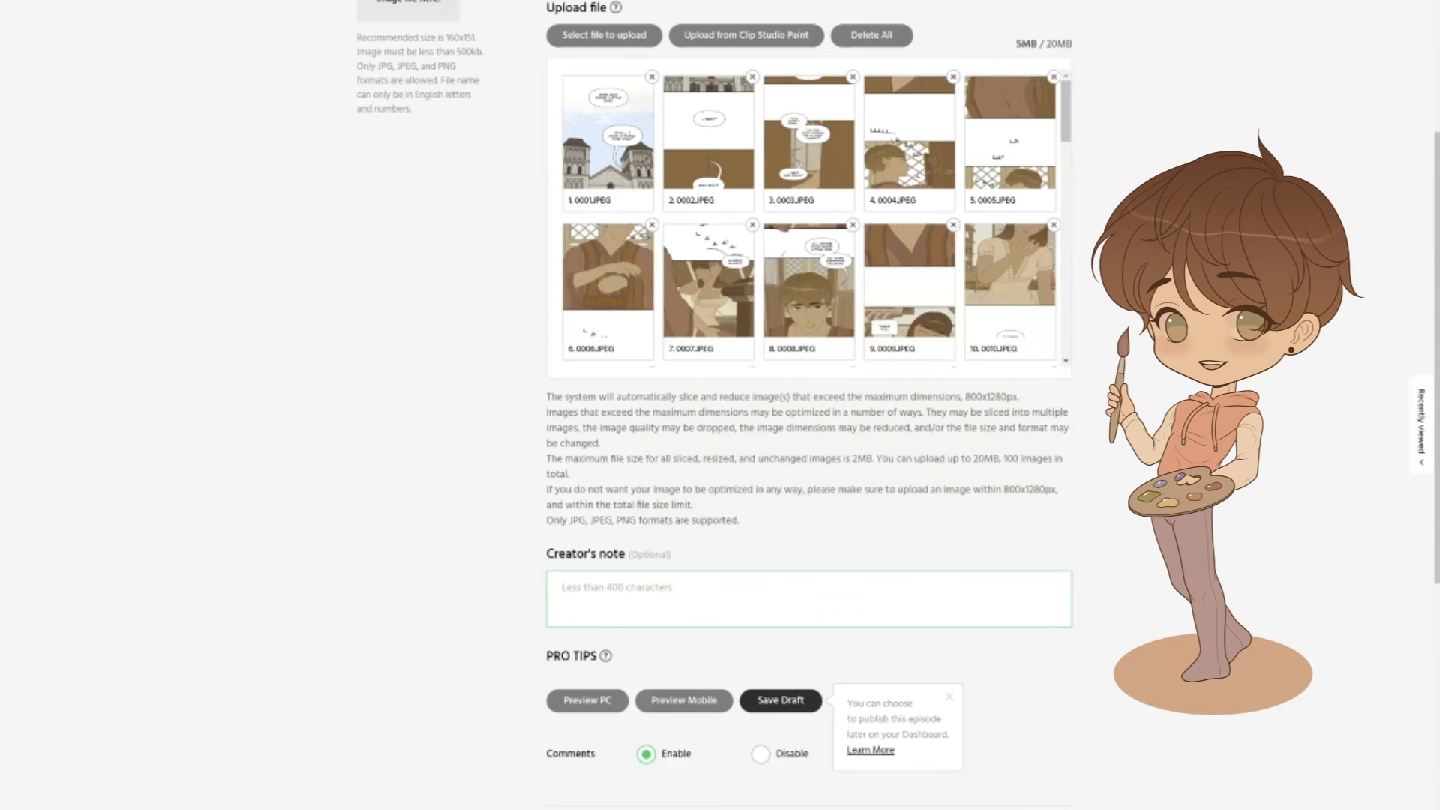
pyautogui.write('Hello, friends! Thank you so much for reading')
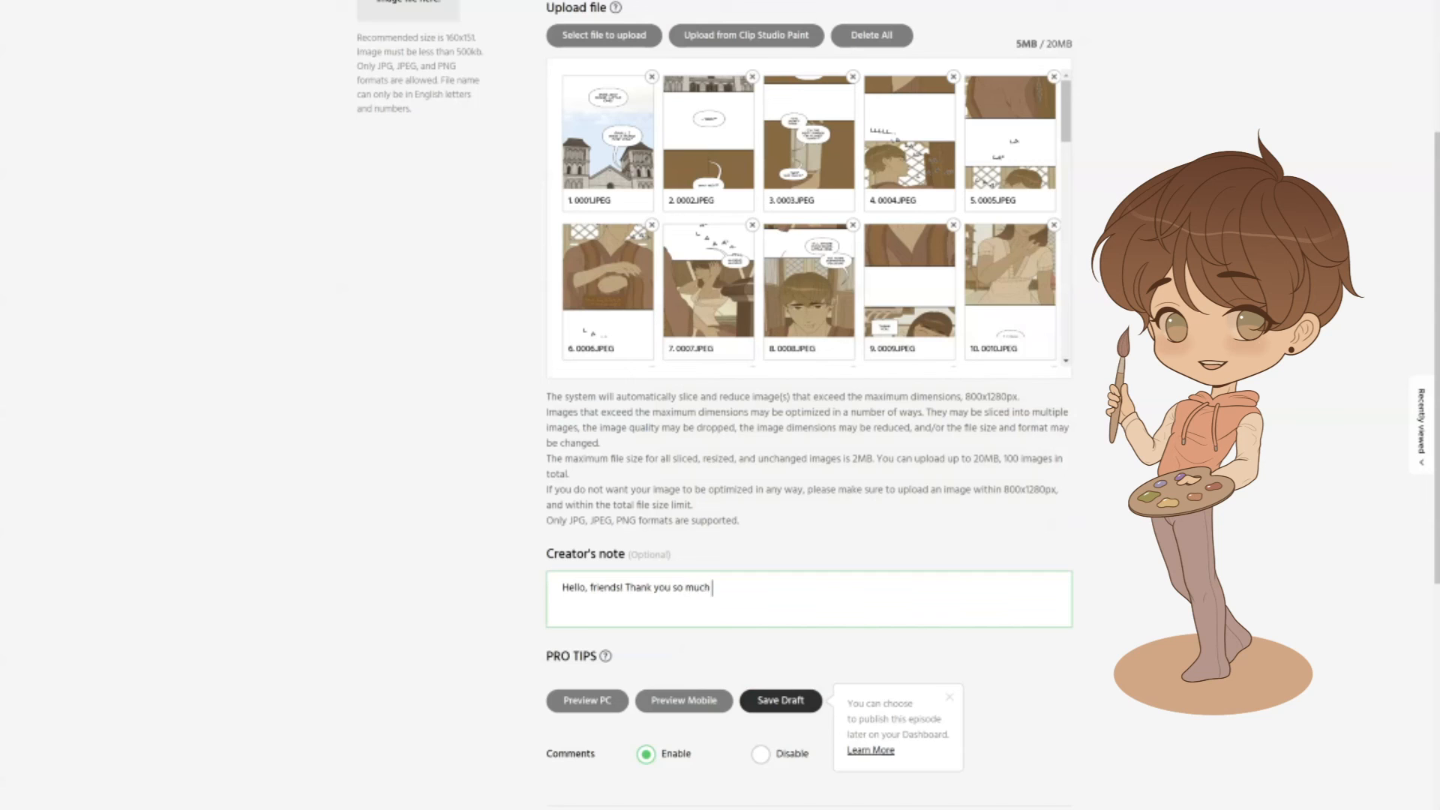
pyautogui.write('! <3')
pyautogui.scroll(-5, 809, 405)
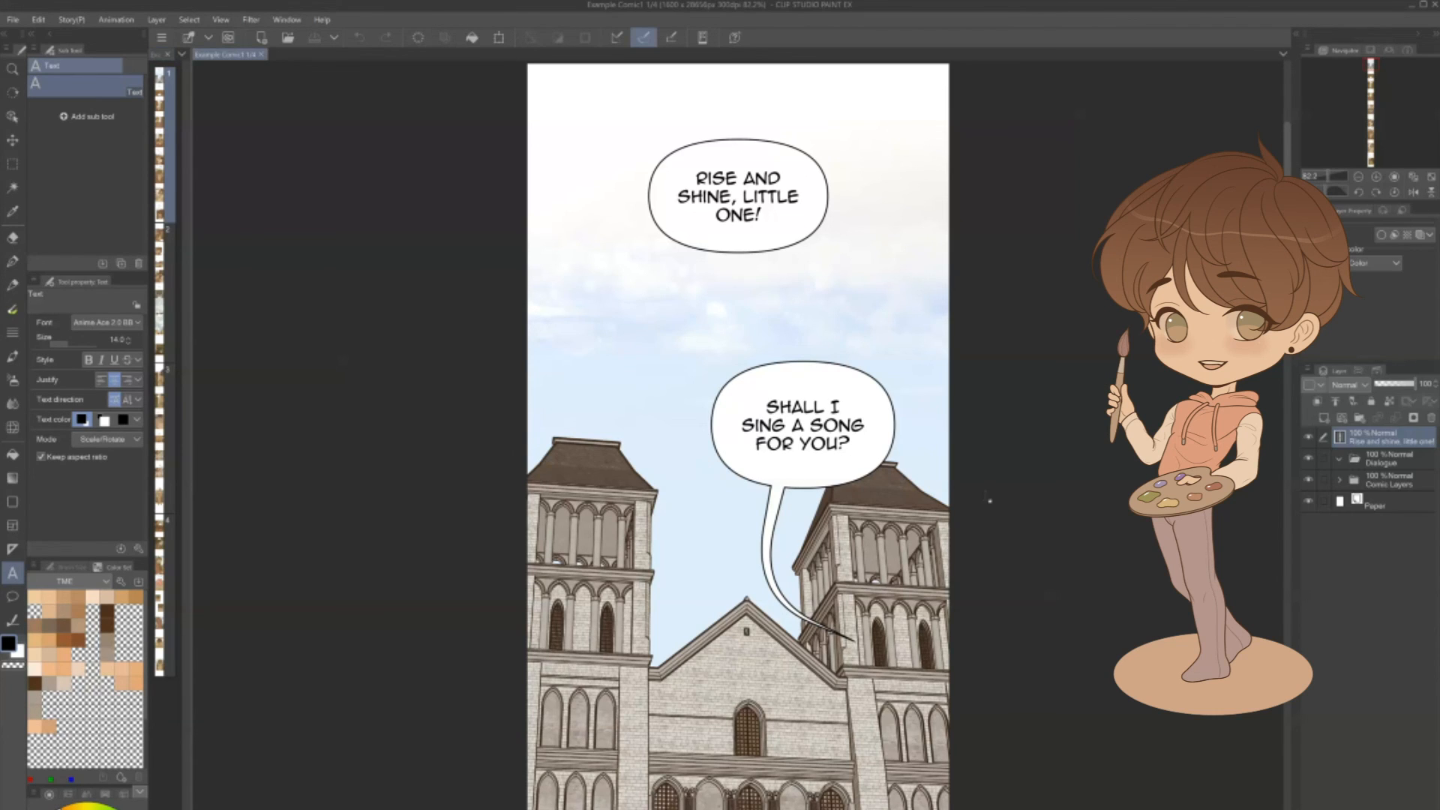
# Export the Example Comic1 webtoon as JPEG images, divided vertically every 1280 px
pyautogui.moveTo(1002, 578); pyautogui.dragTo(953, 592)
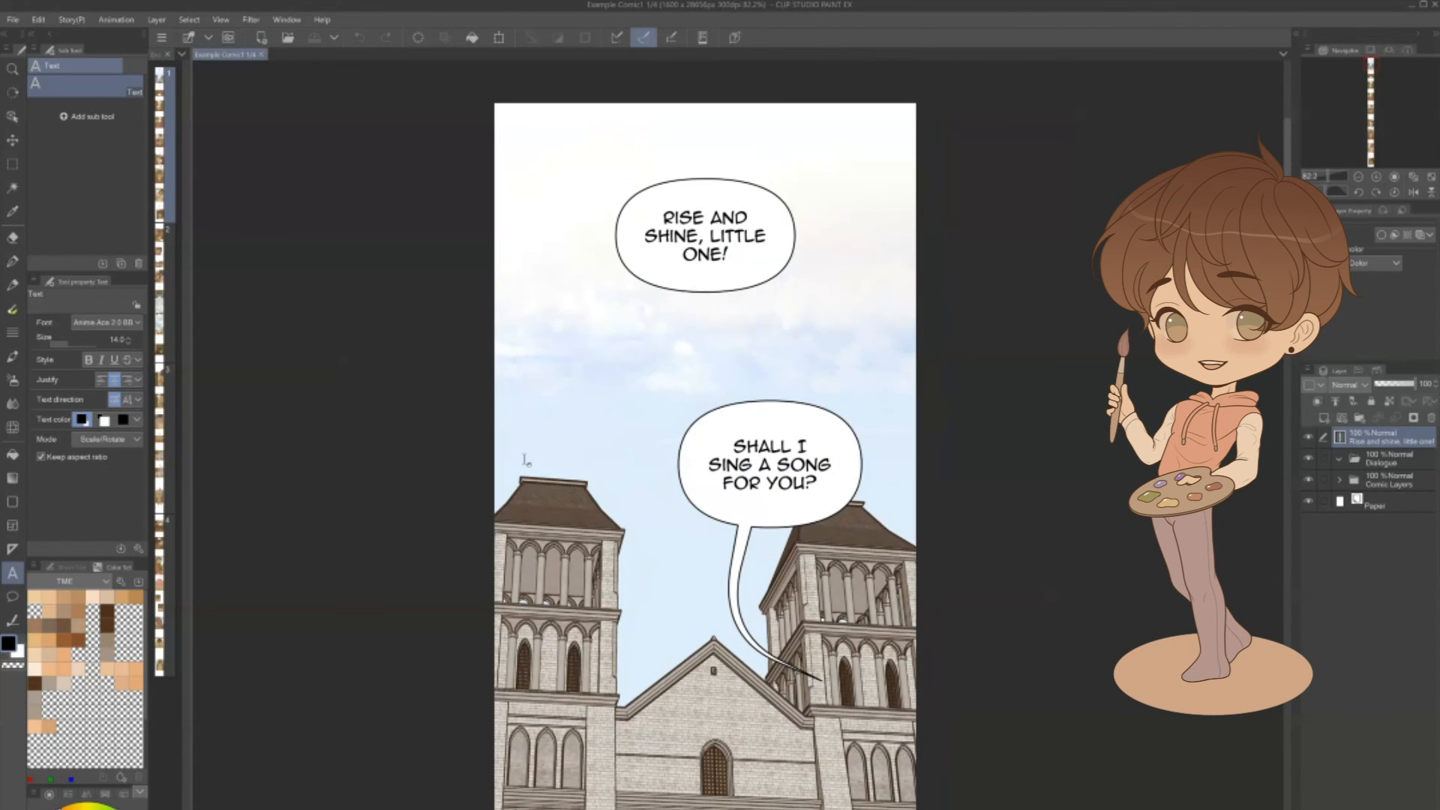
pyautogui.click(14, 21)
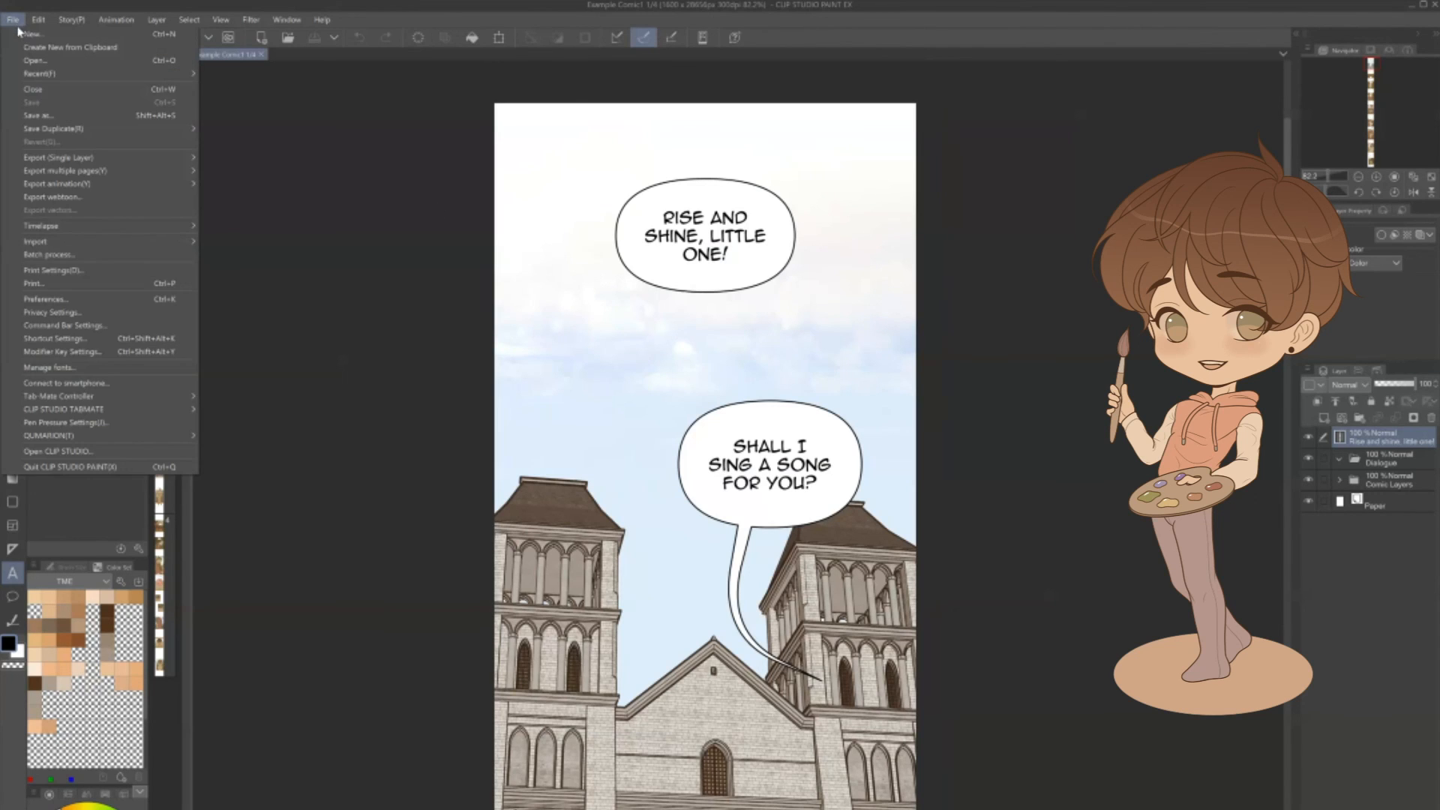
pyautogui.click(118, 201)
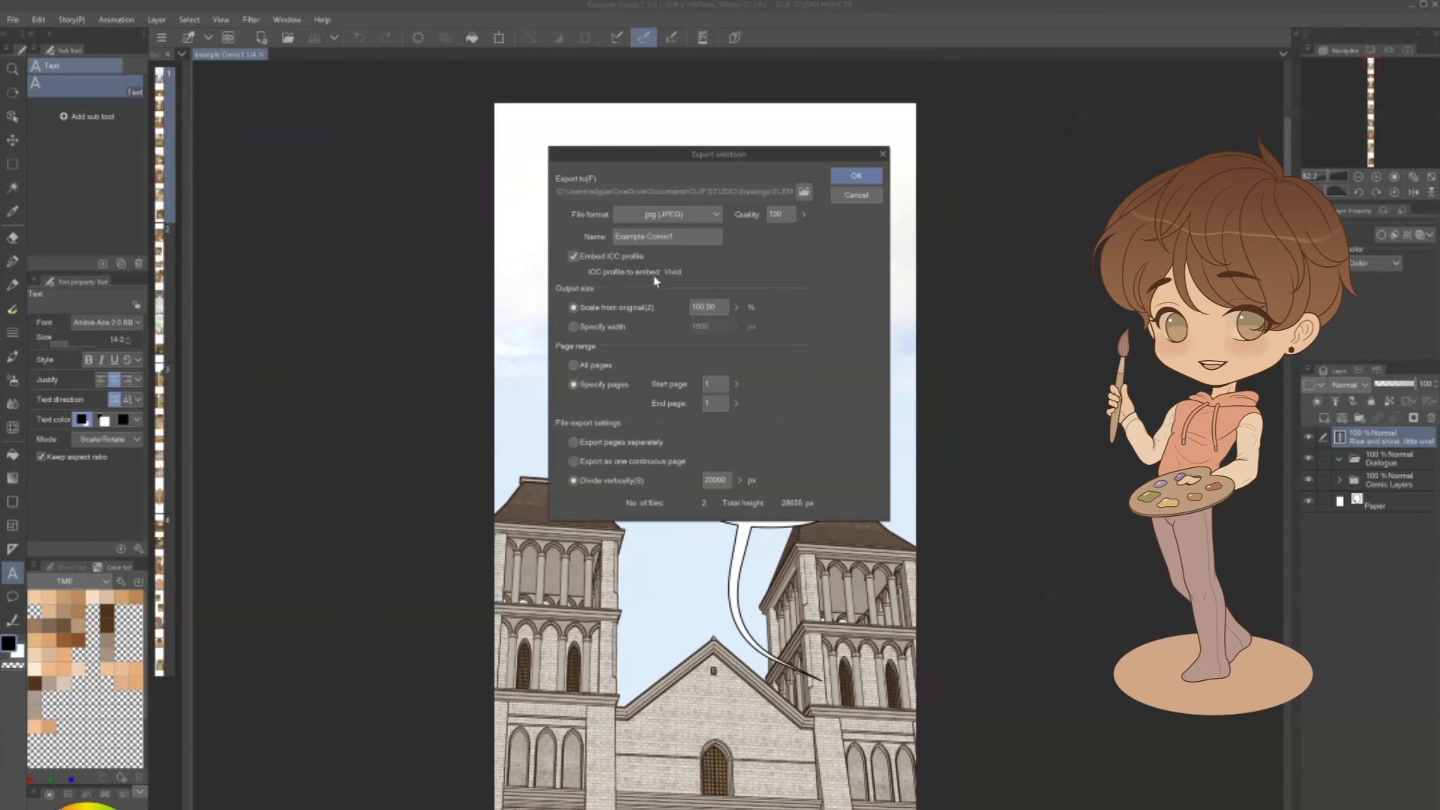
pyautogui.moveTo(664, 165); pyautogui.dragTo(788, 232)
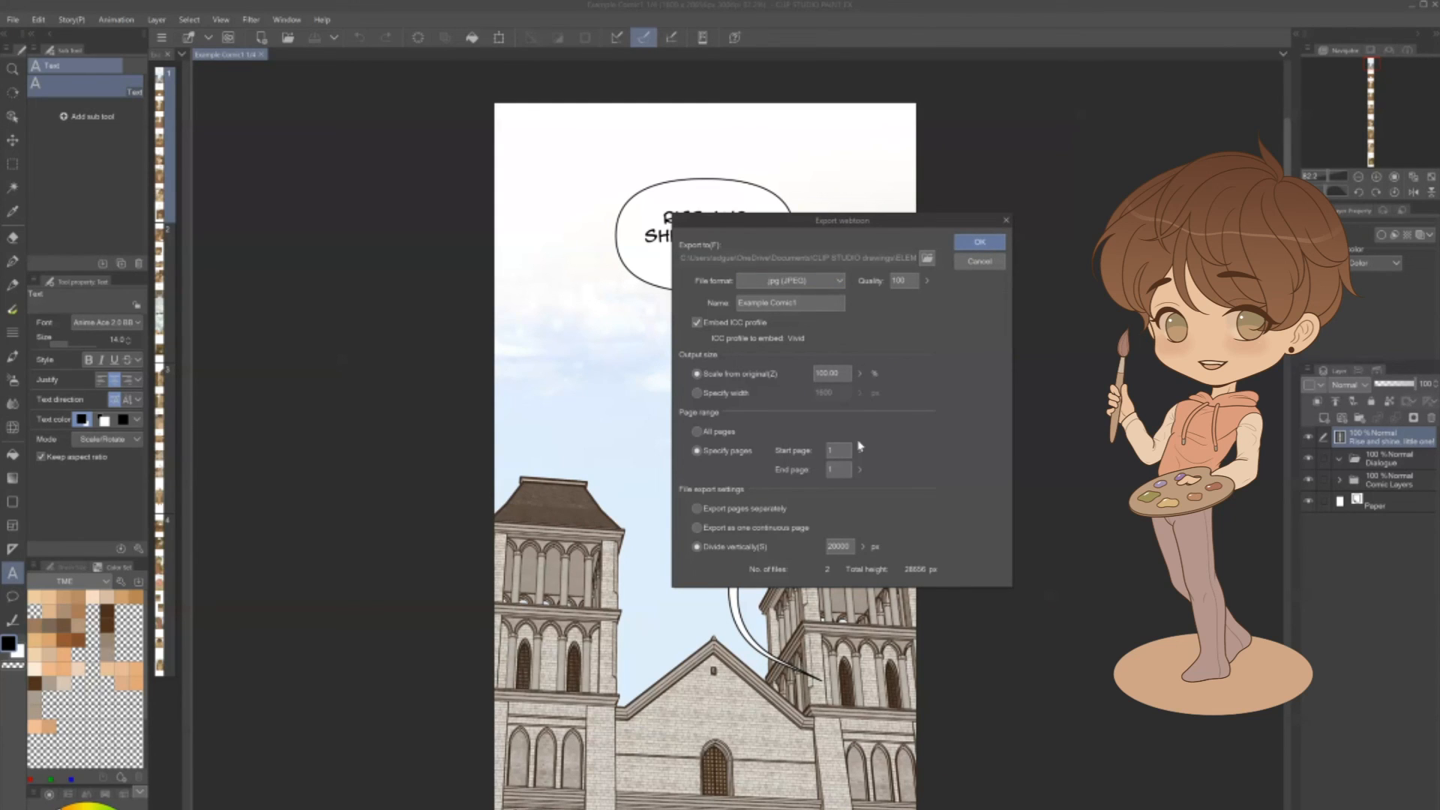
pyautogui.doubleClick(852, 546)
pyautogui.write('1280')
pyautogui.click(979, 247)
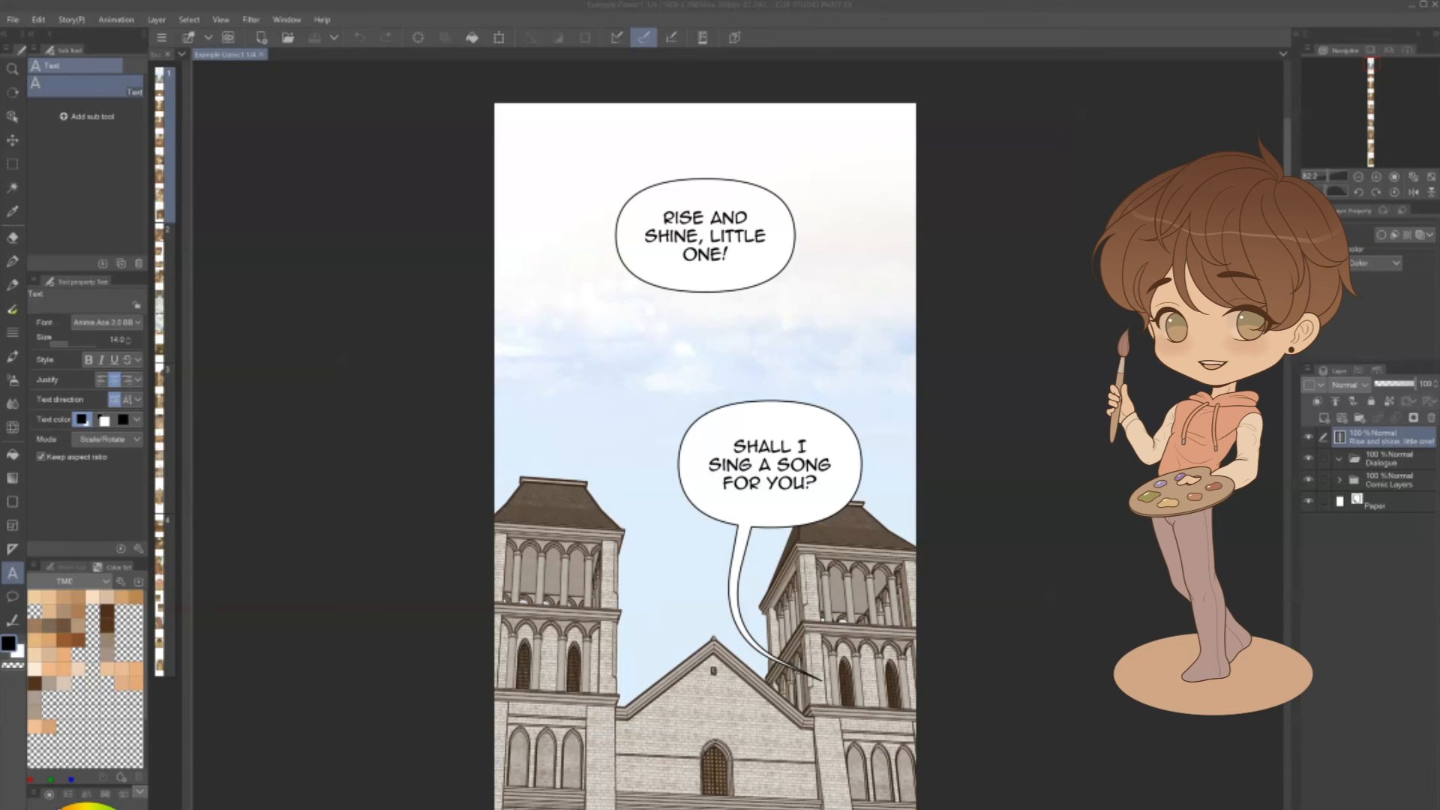
# Switch to the Make better art article in the browser and read its Creating Your WEBTOON section on characters, story and pre-production length
pyautogui.hotkey('alt', 'Tab')
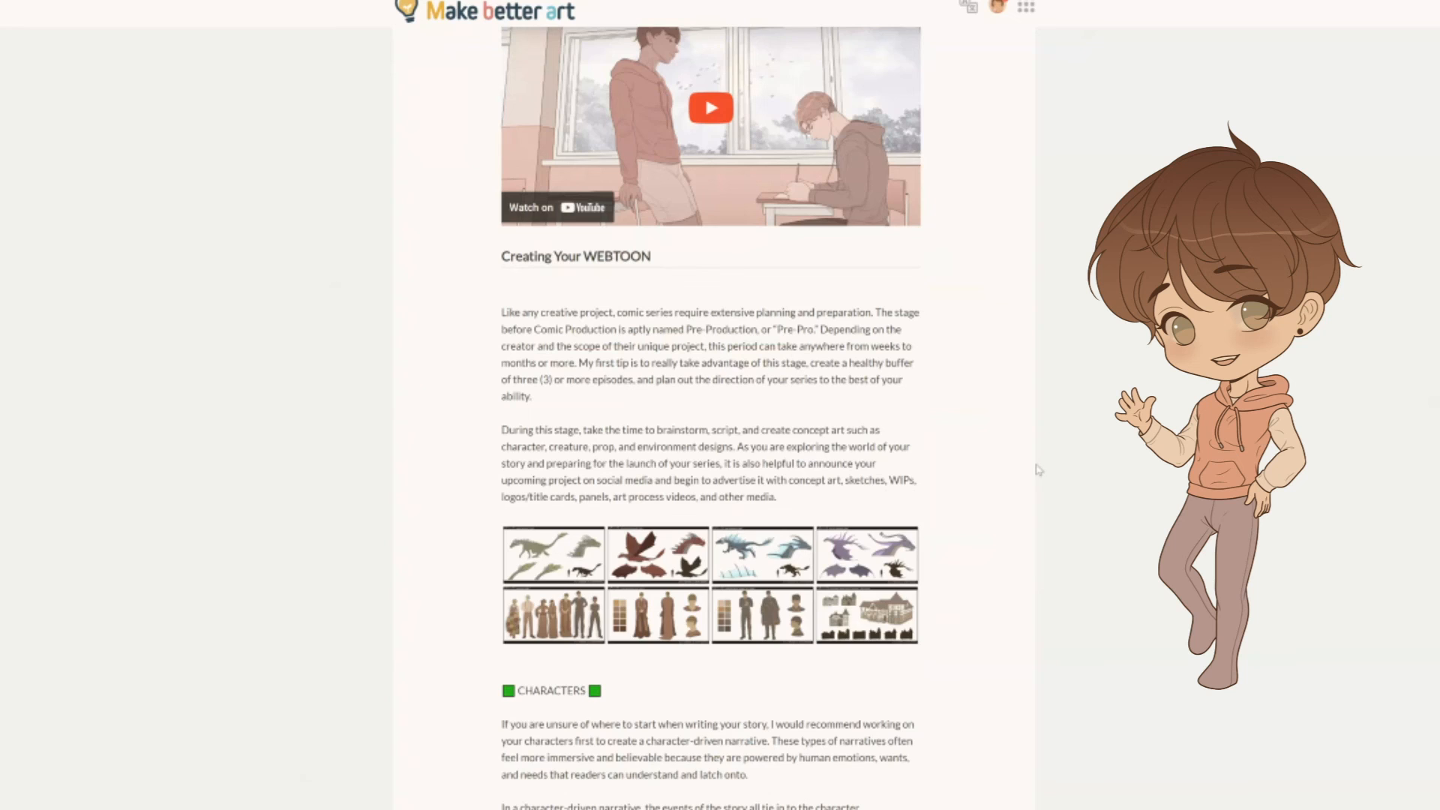
pyautogui.scroll(-3, 1039, 470)
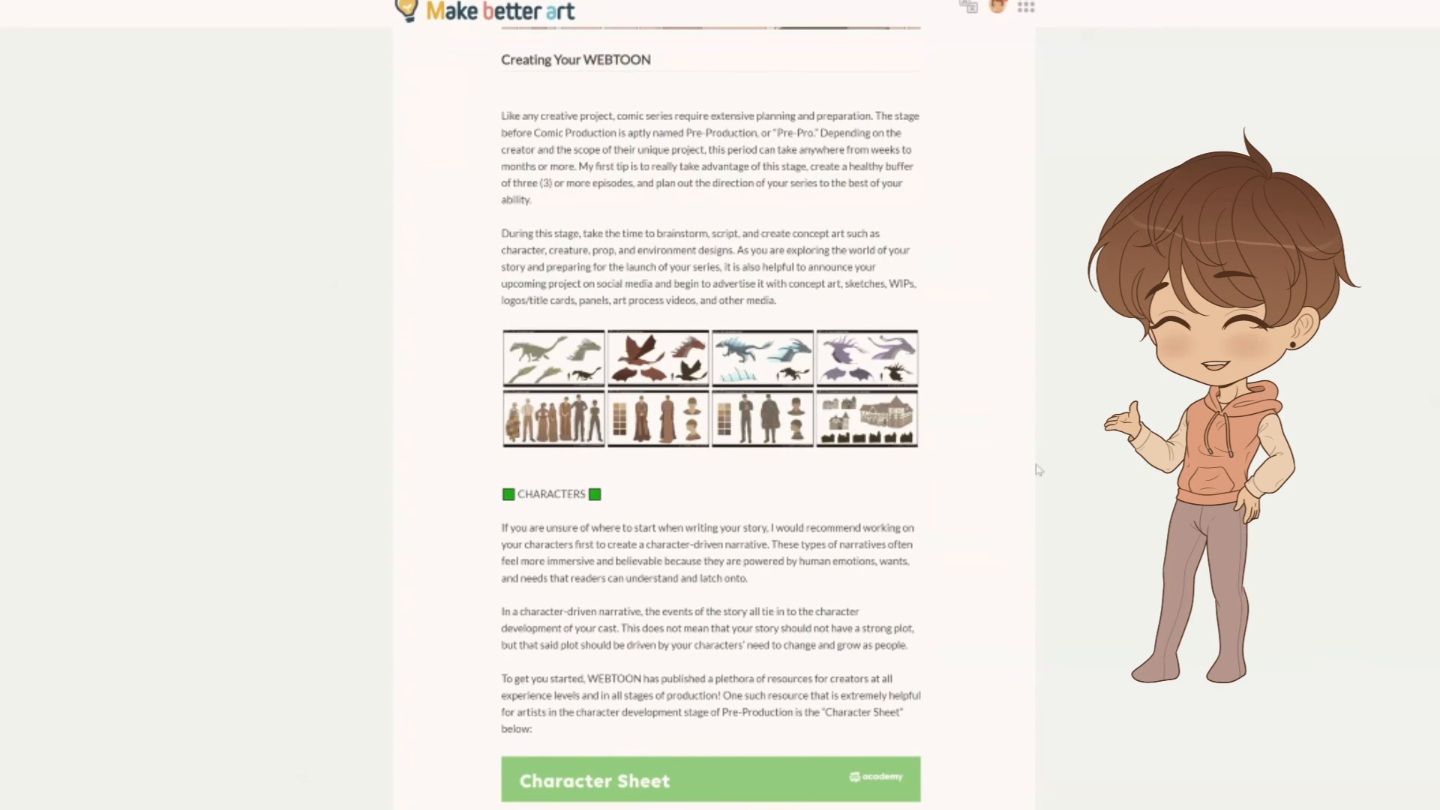
pyautogui.scroll(-8, 1039, 470)
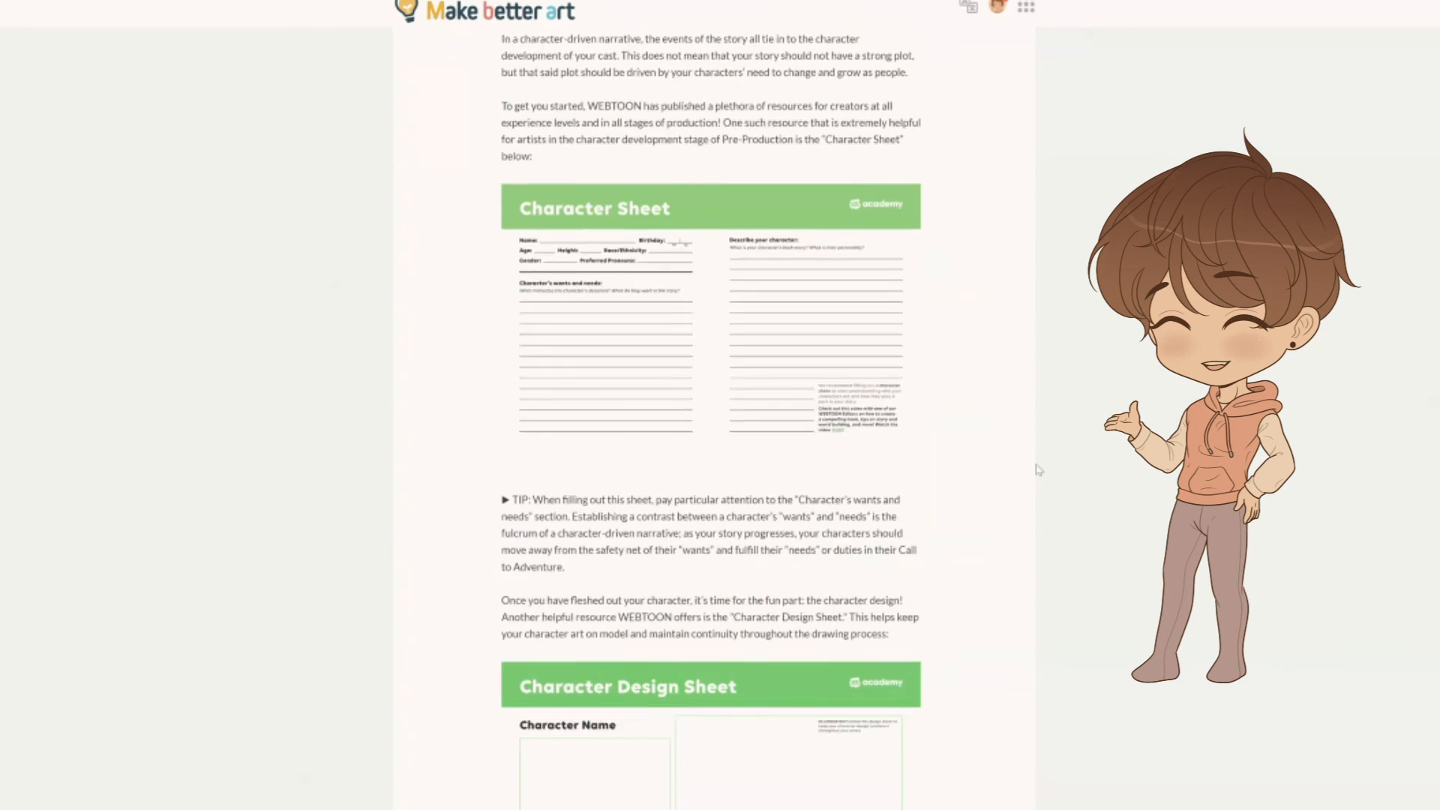
pyautogui.scroll(-4, 1038, 469)
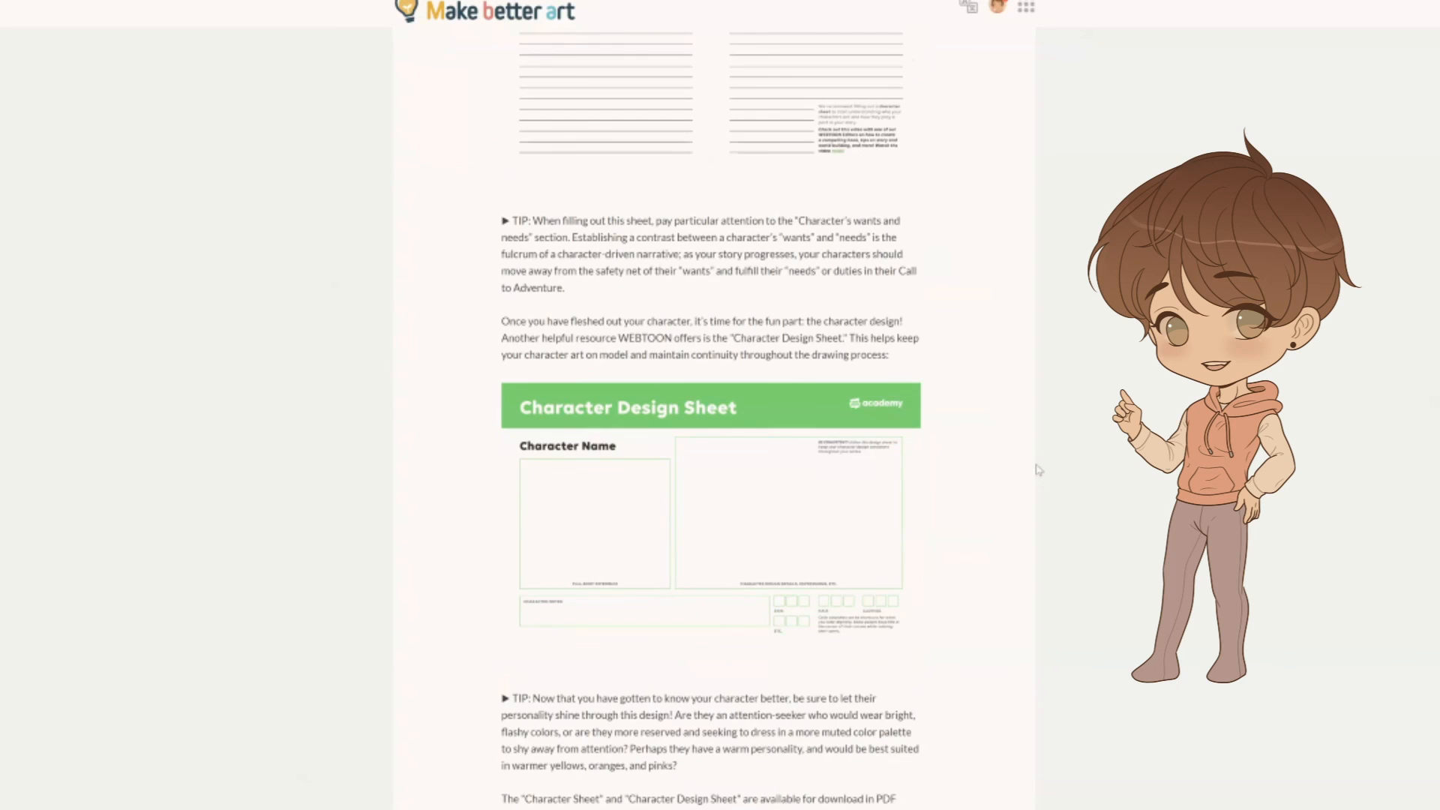
pyautogui.scroll(-10, 1039, 470)
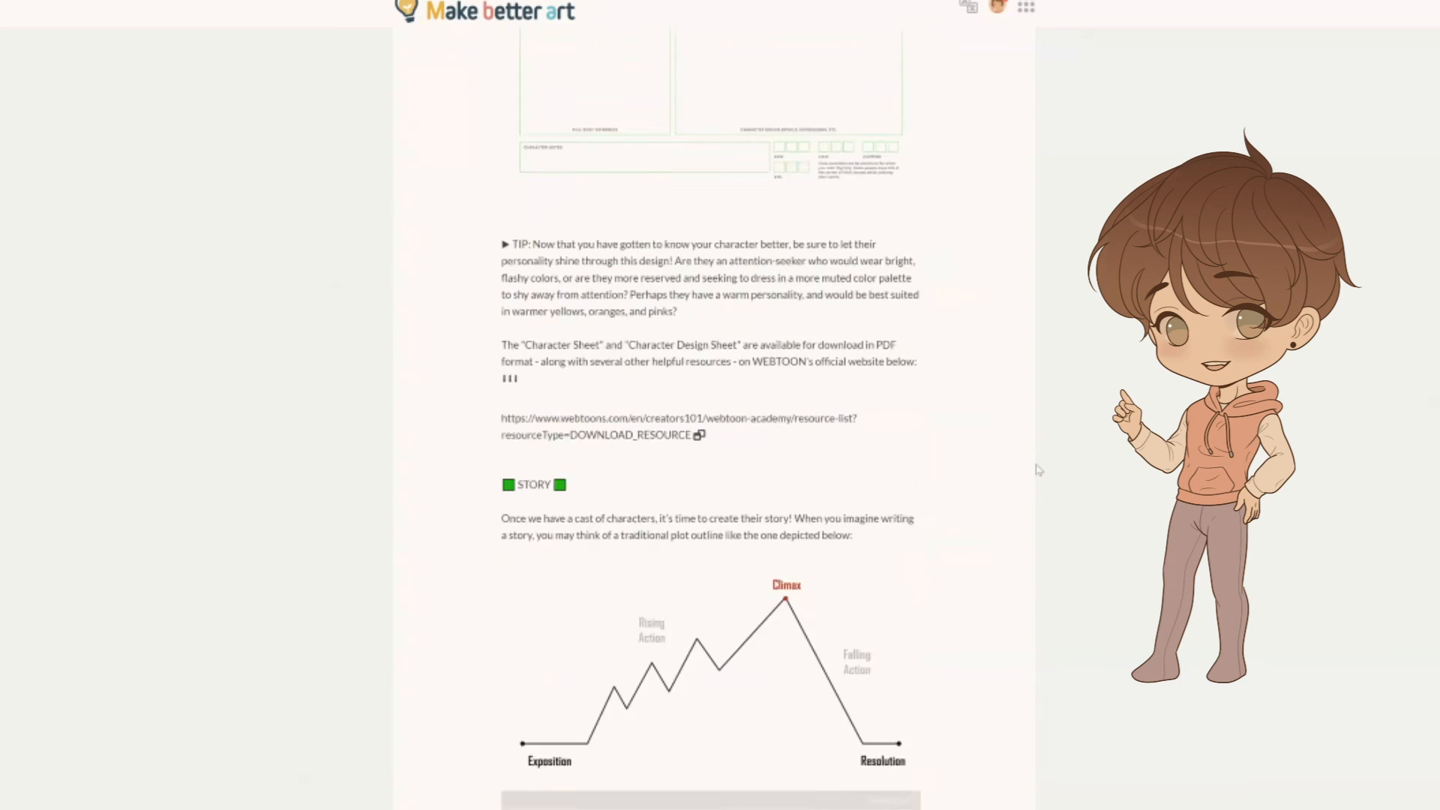
pyautogui.scroll(-5, 1038, 469)
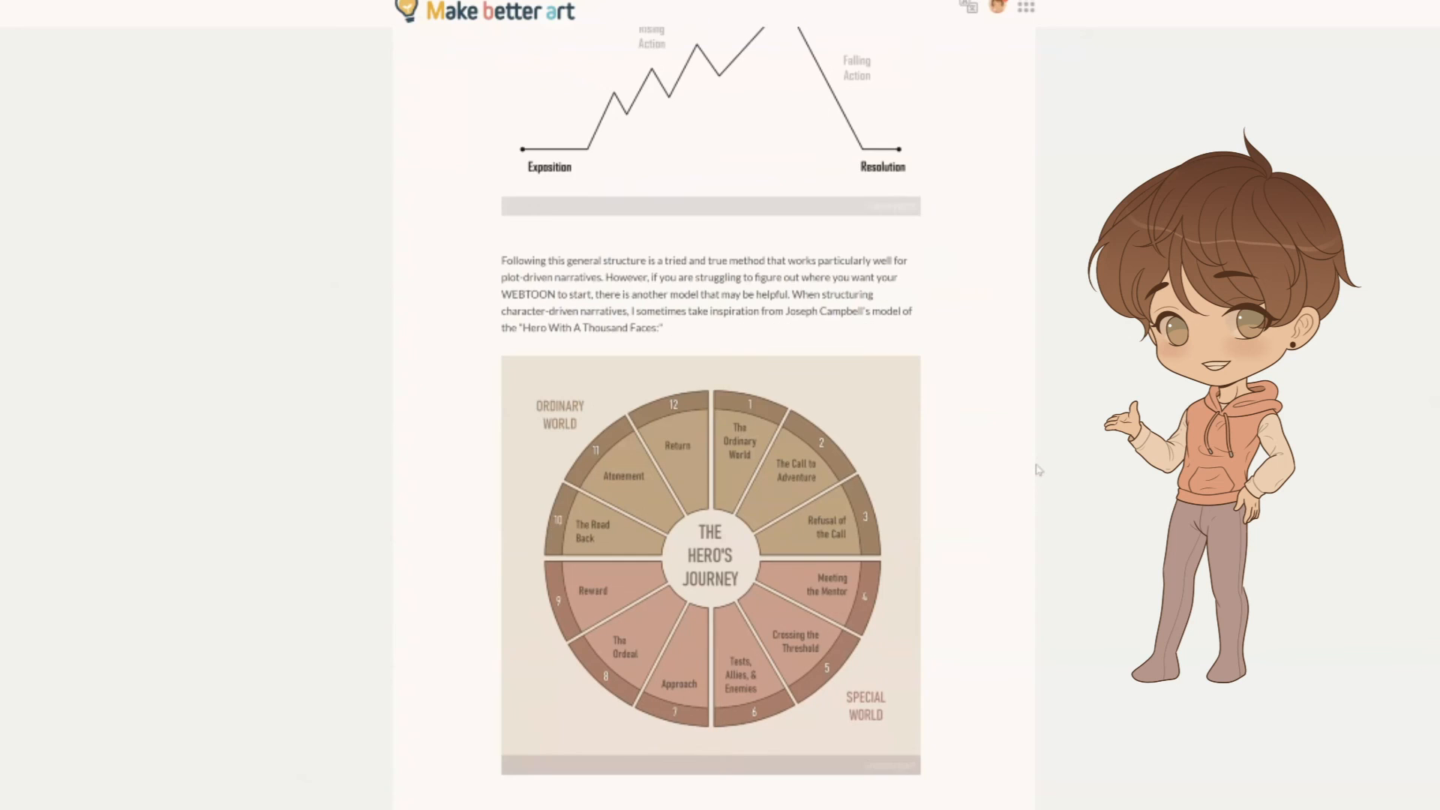
pyautogui.scroll(-5, 1038, 470)
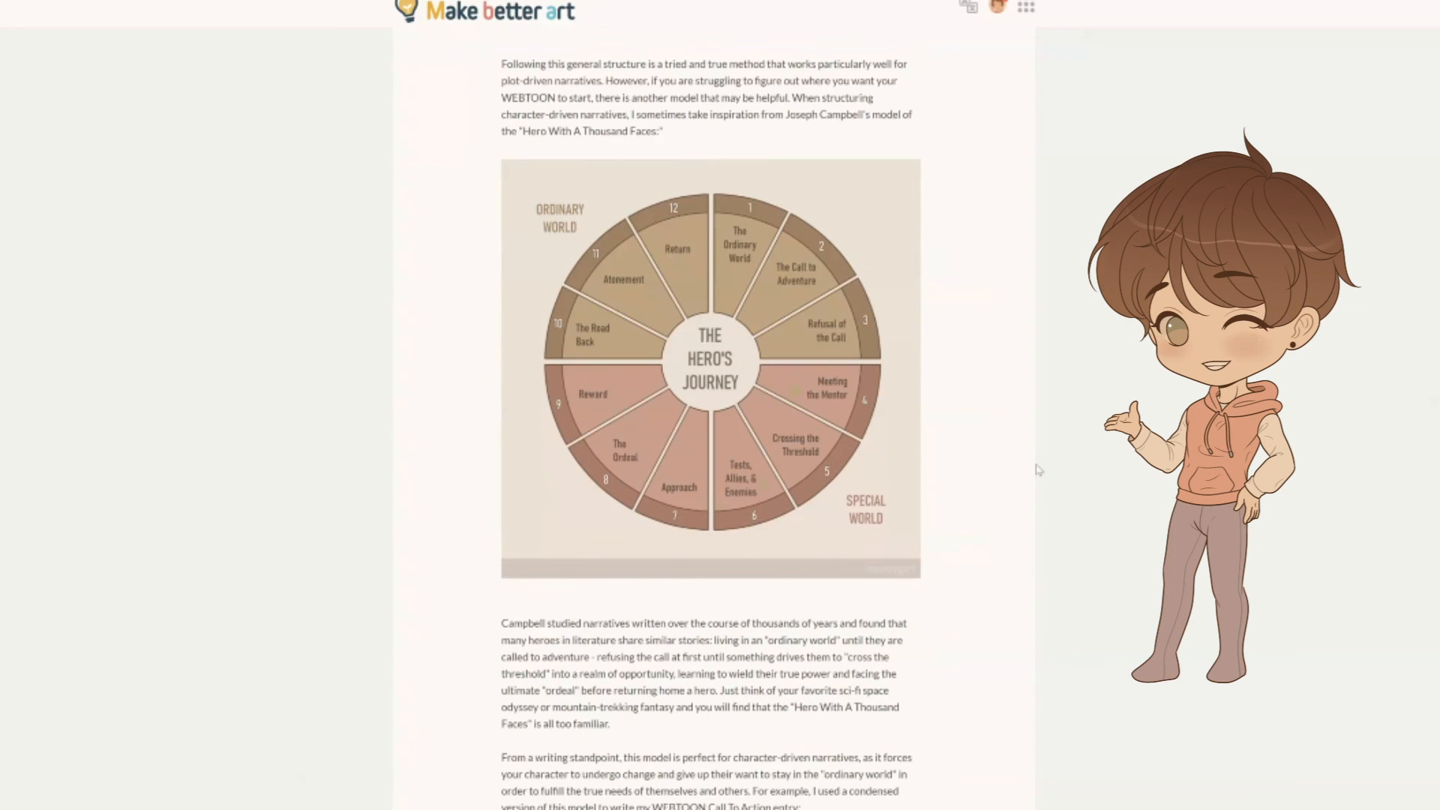
pyautogui.scroll(-7, 1038, 470)
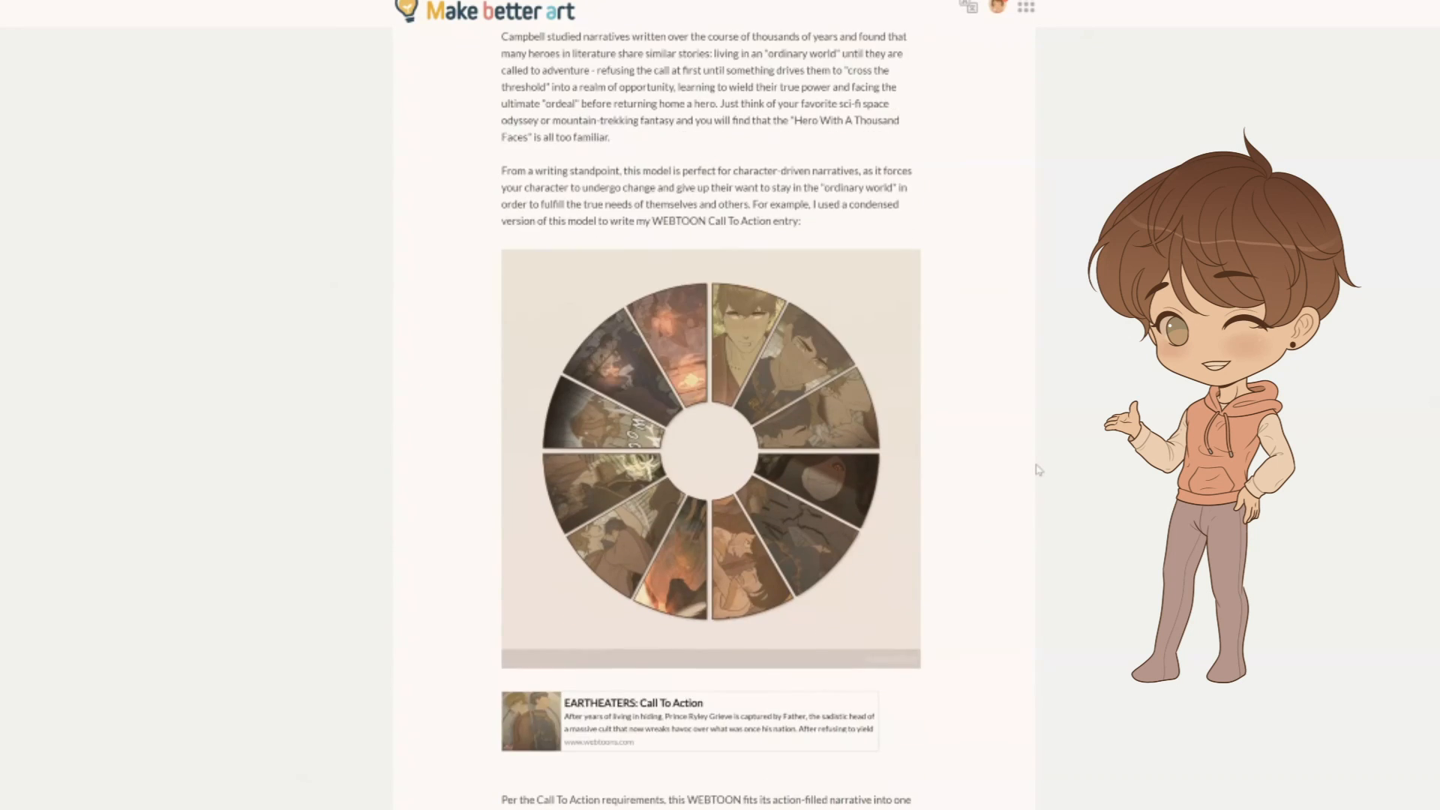
pyautogui.scroll(-6, 1038, 469)
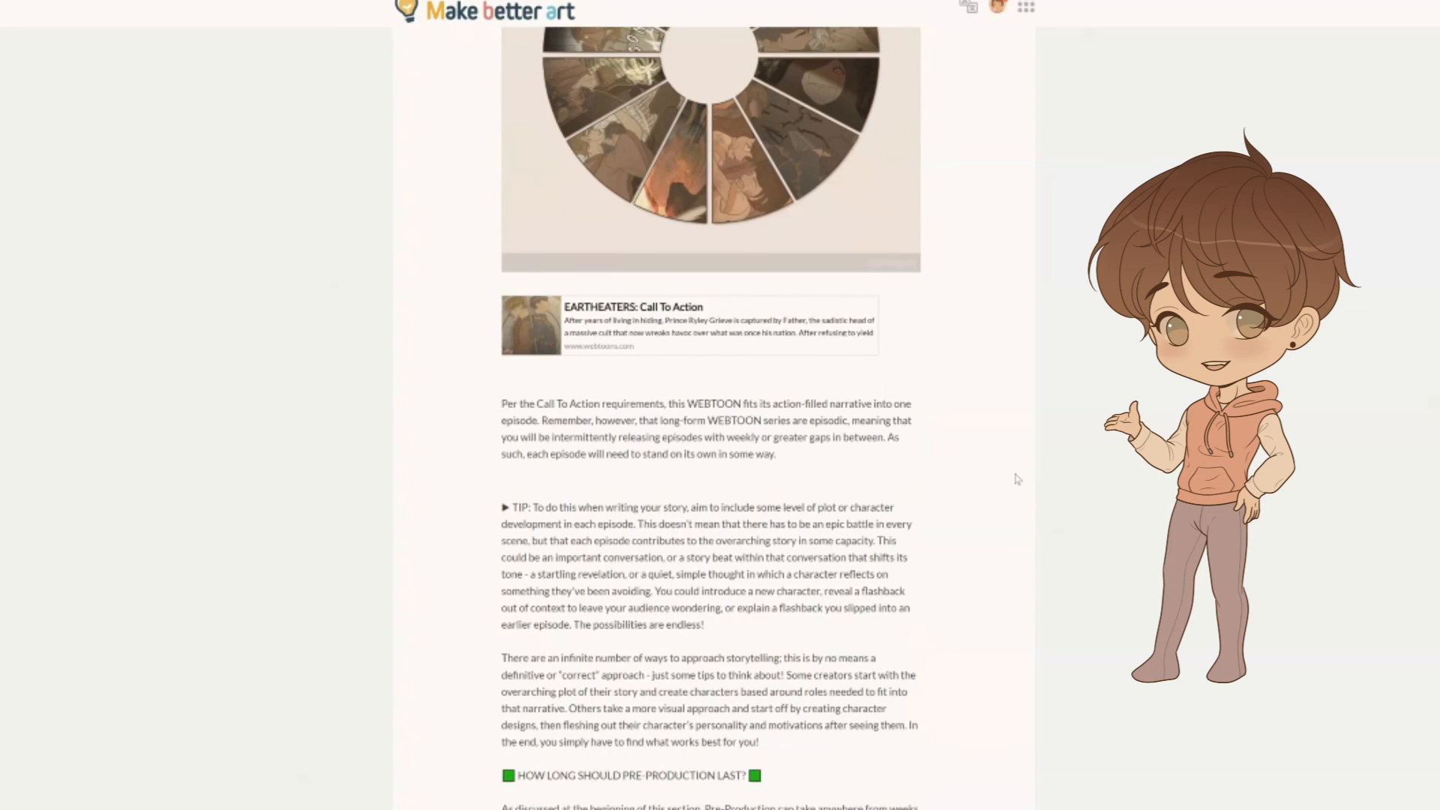
pyautogui.scroll(-7, 1012, 528)
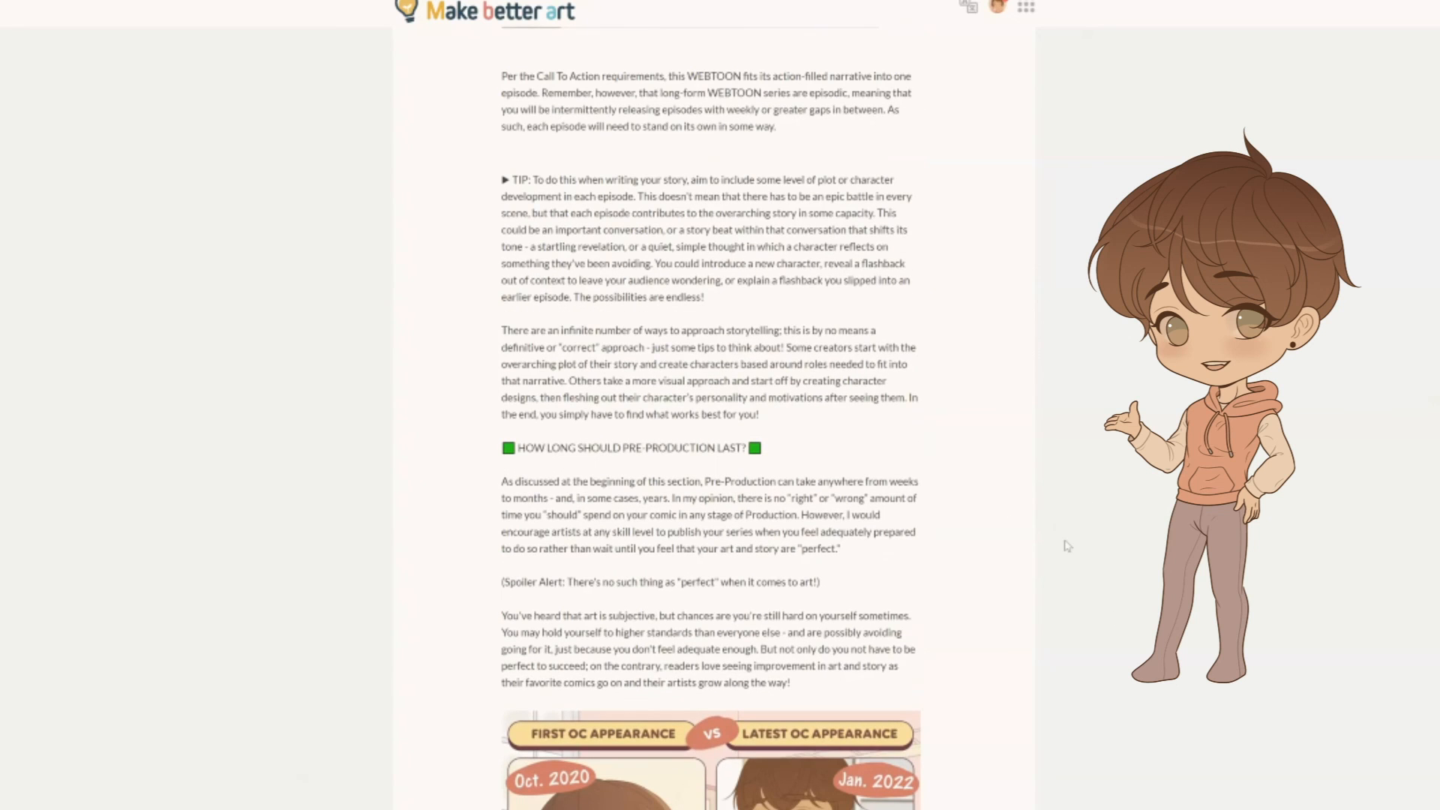
pyautogui.scroll(-4, 1068, 546)
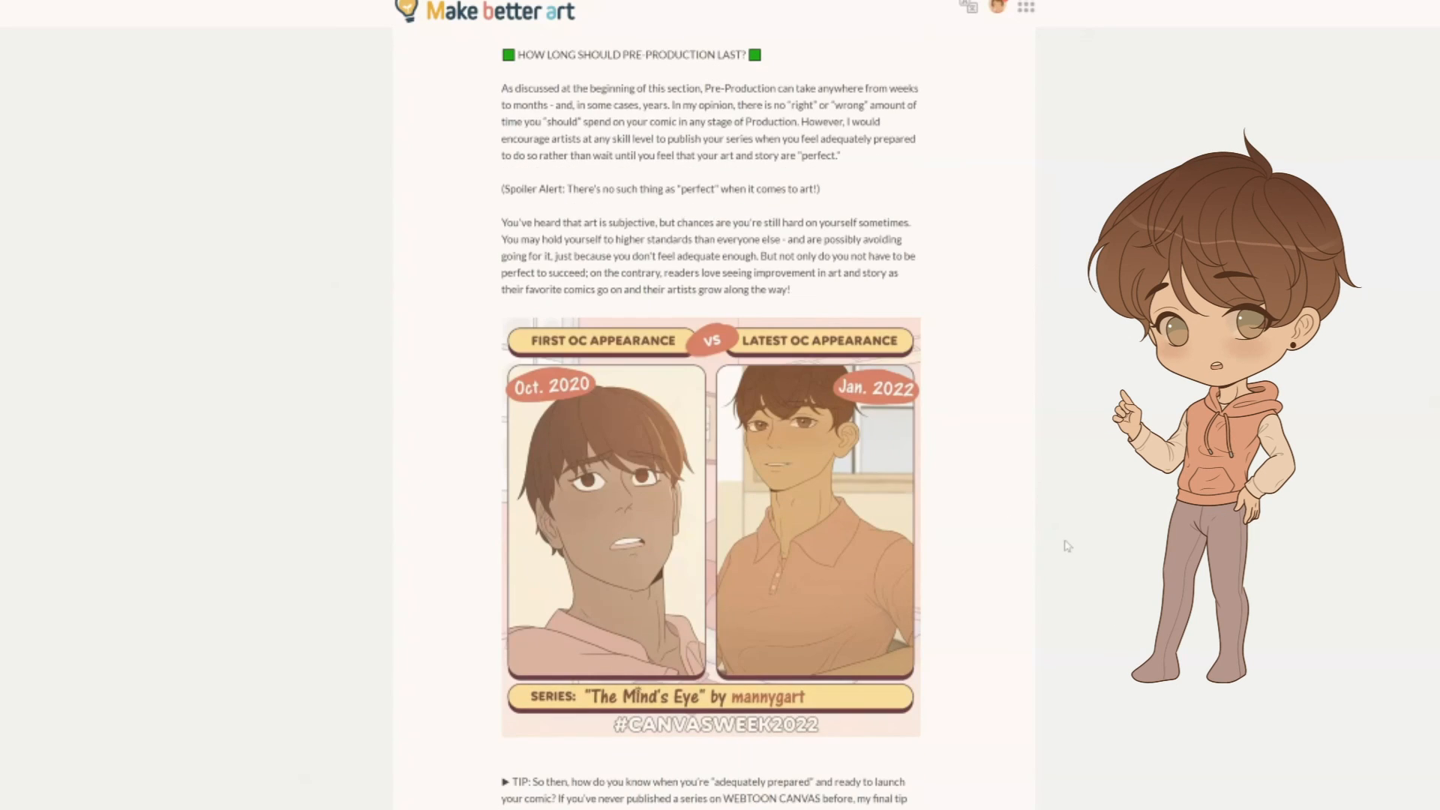
# Read through the article's onomatopoeia lettering and Publishing to WEBTOON CANVAS sections, down to the Before You Publish Checklist
pyautogui.scroll(-6, 1068, 546)
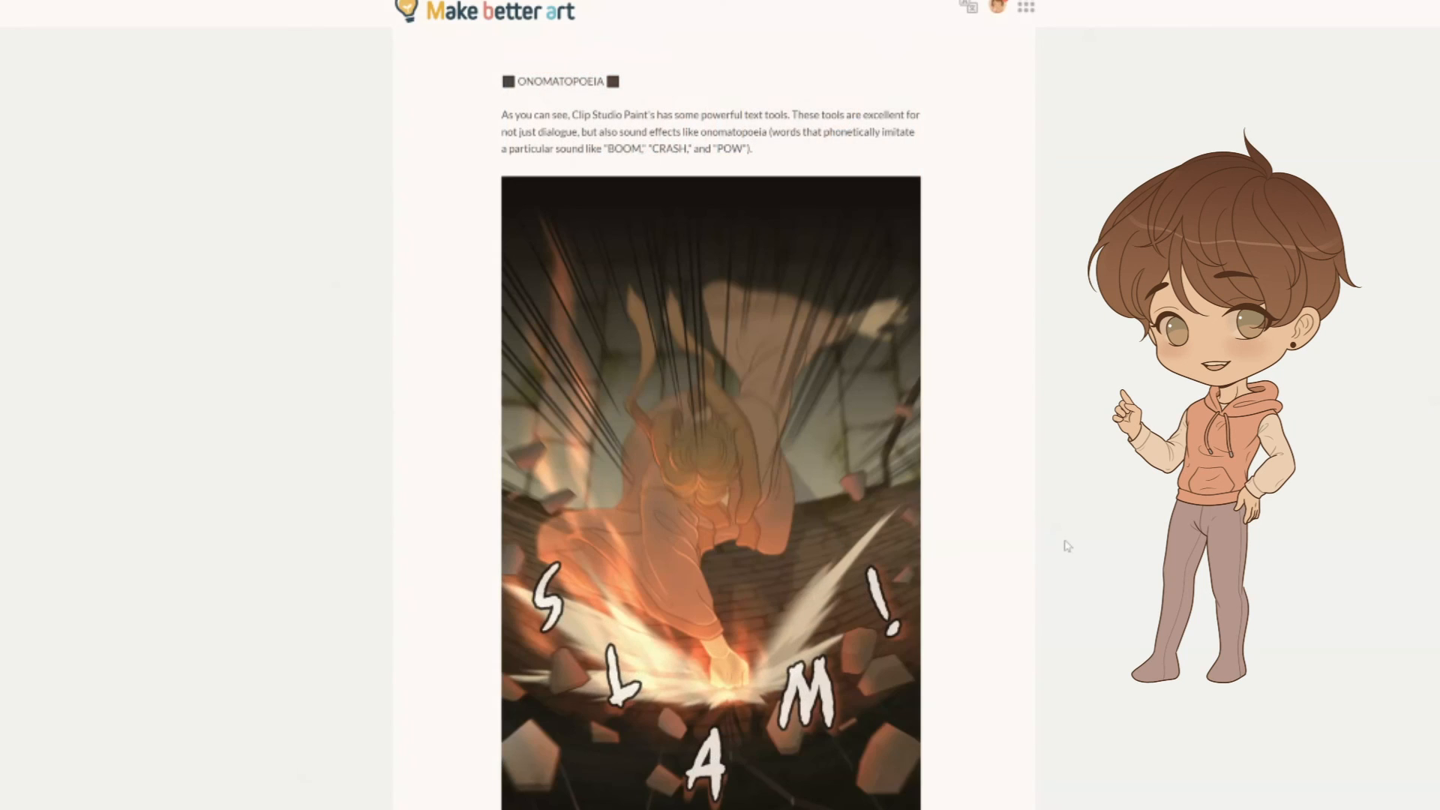
pyautogui.scroll(-7, 1068, 546)
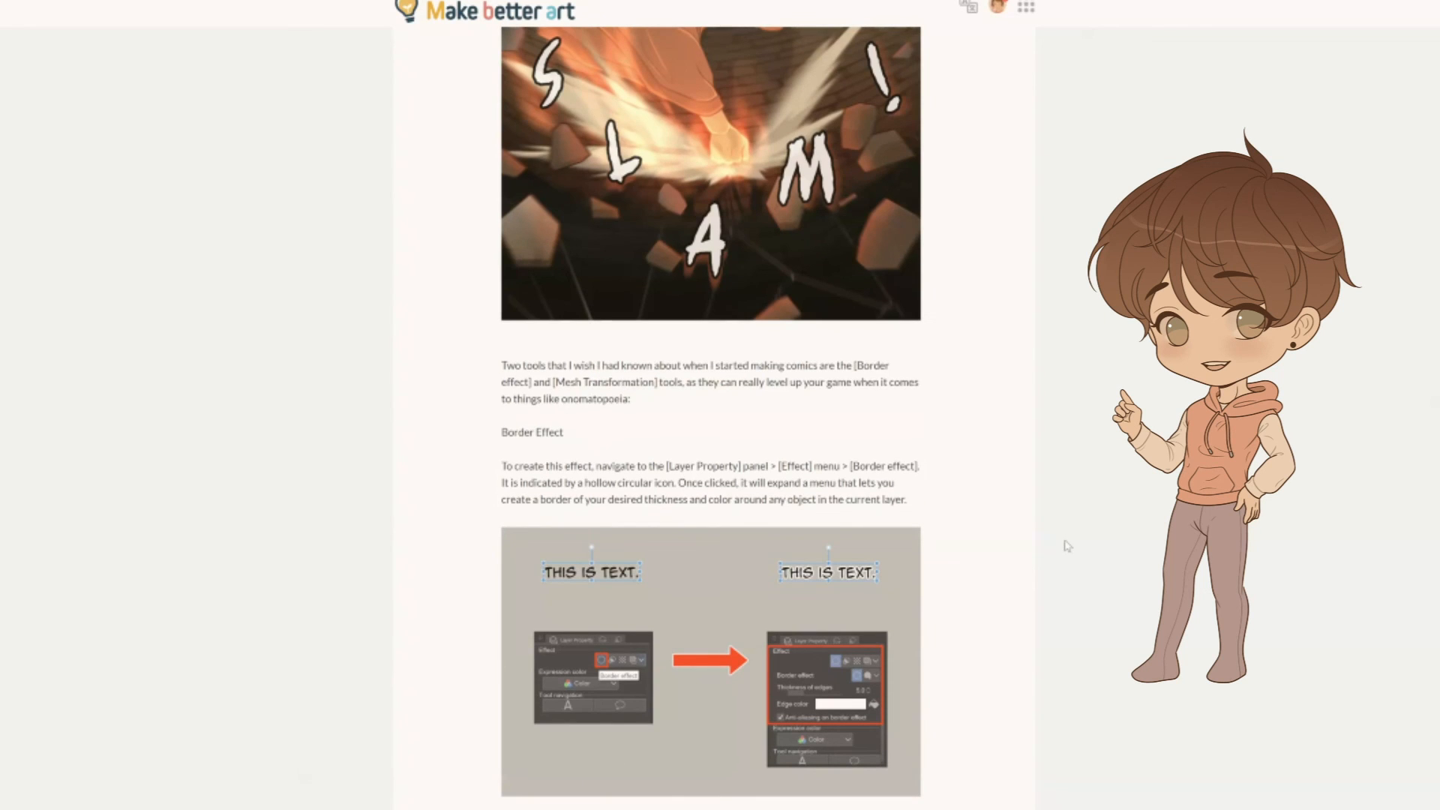
pyautogui.scroll(-9, 1069, 546)
pyautogui.scroll(-9, 1068, 546)
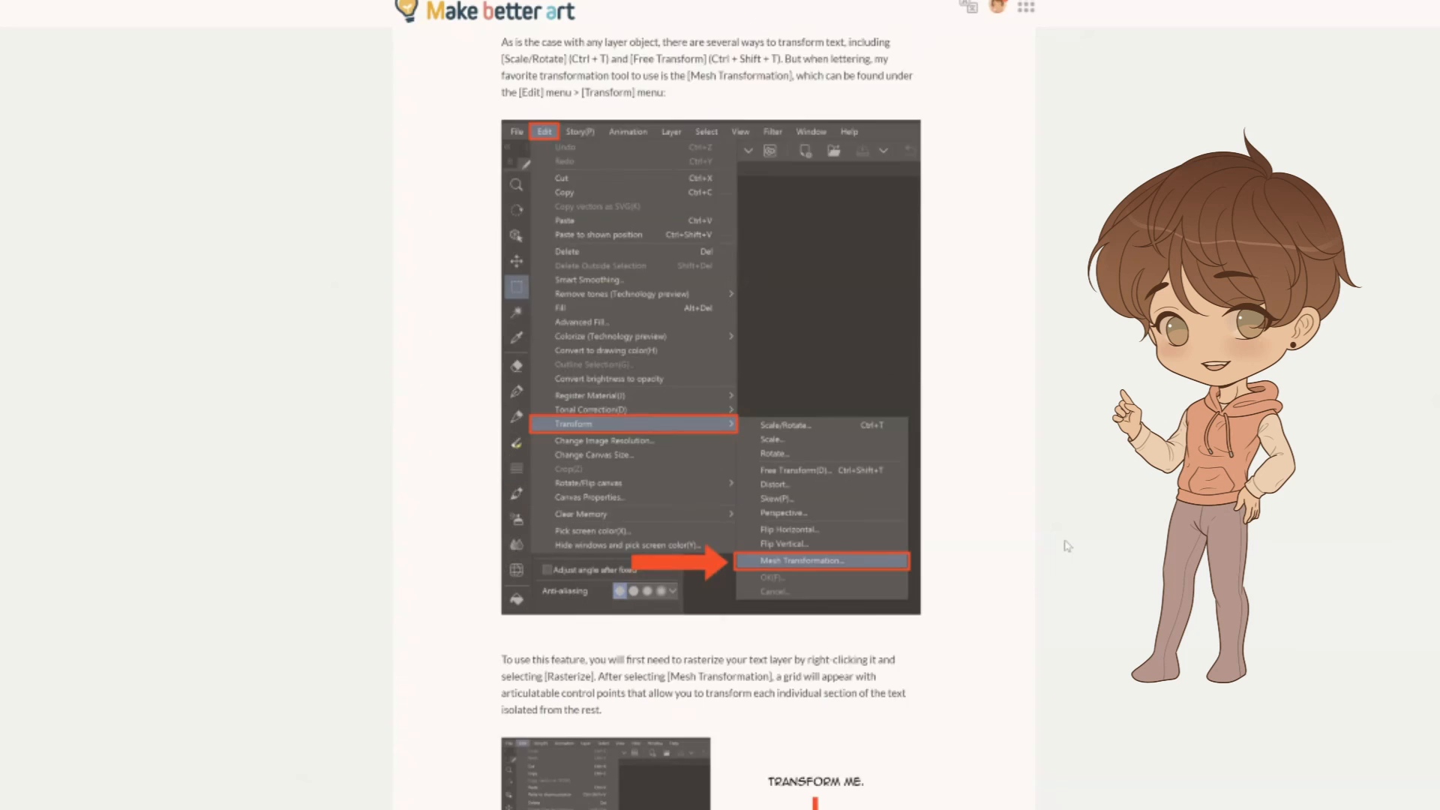
pyautogui.scroll(-7, 1068, 546)
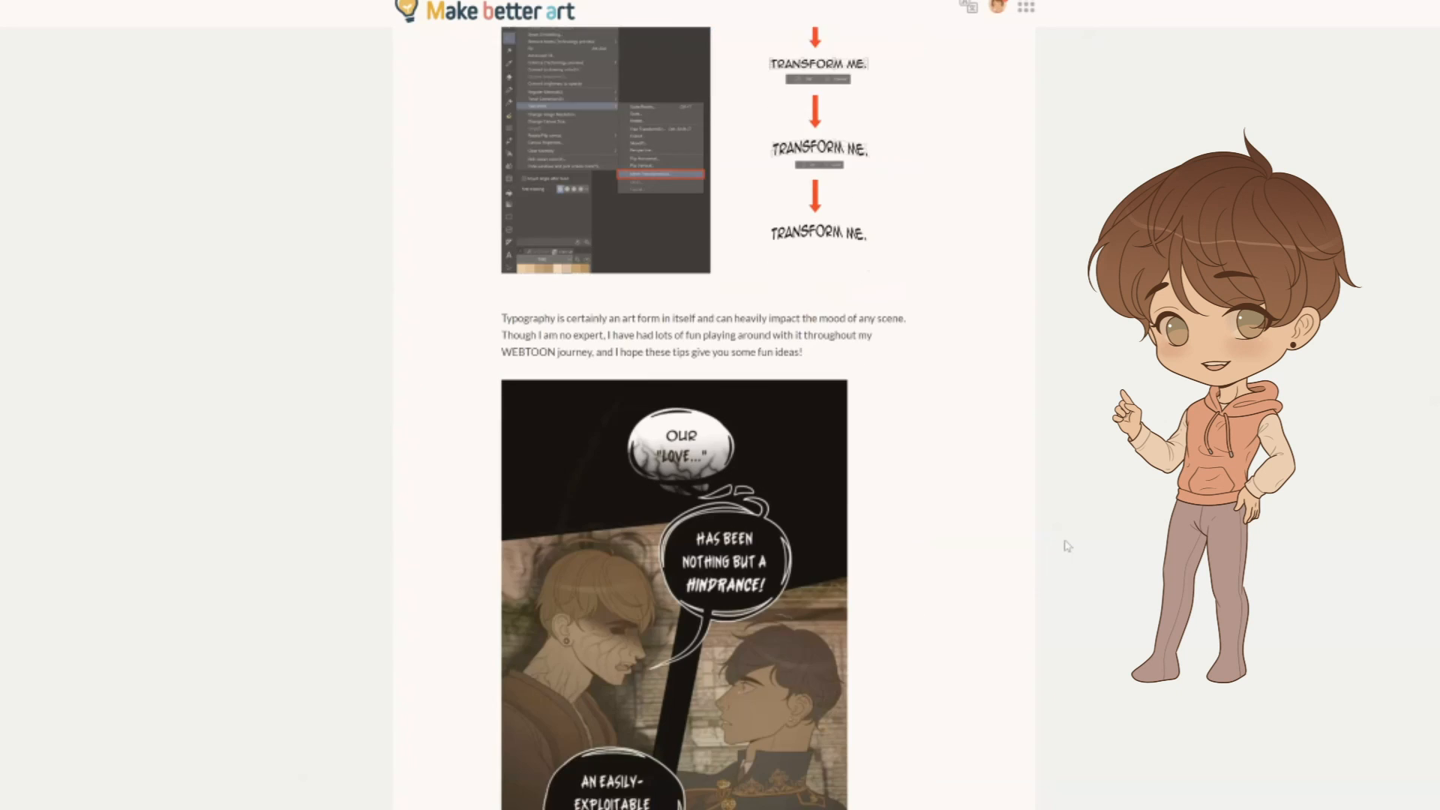
pyautogui.scroll(-1, 1068, 546)
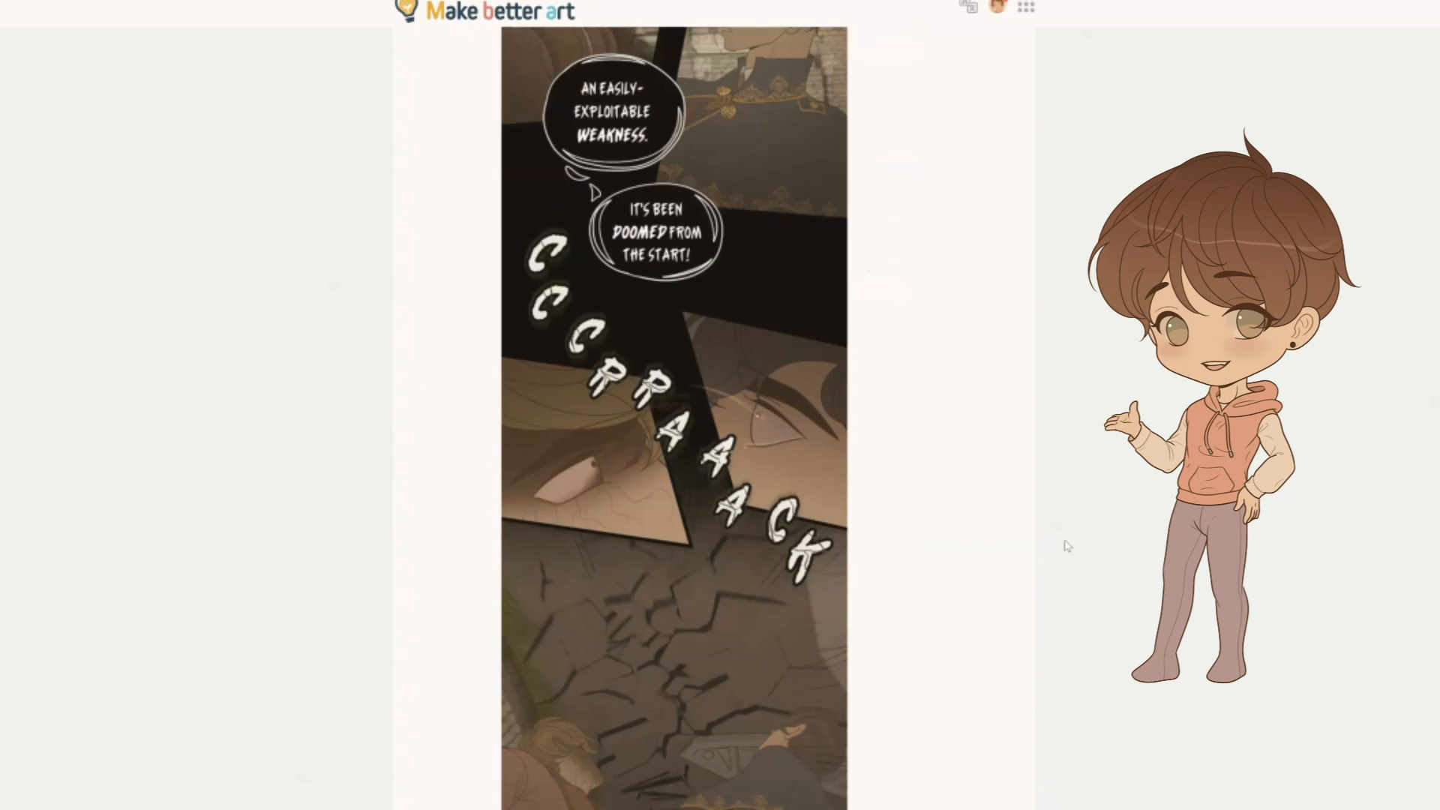
pyautogui.scroll(-4, 1068, 546)
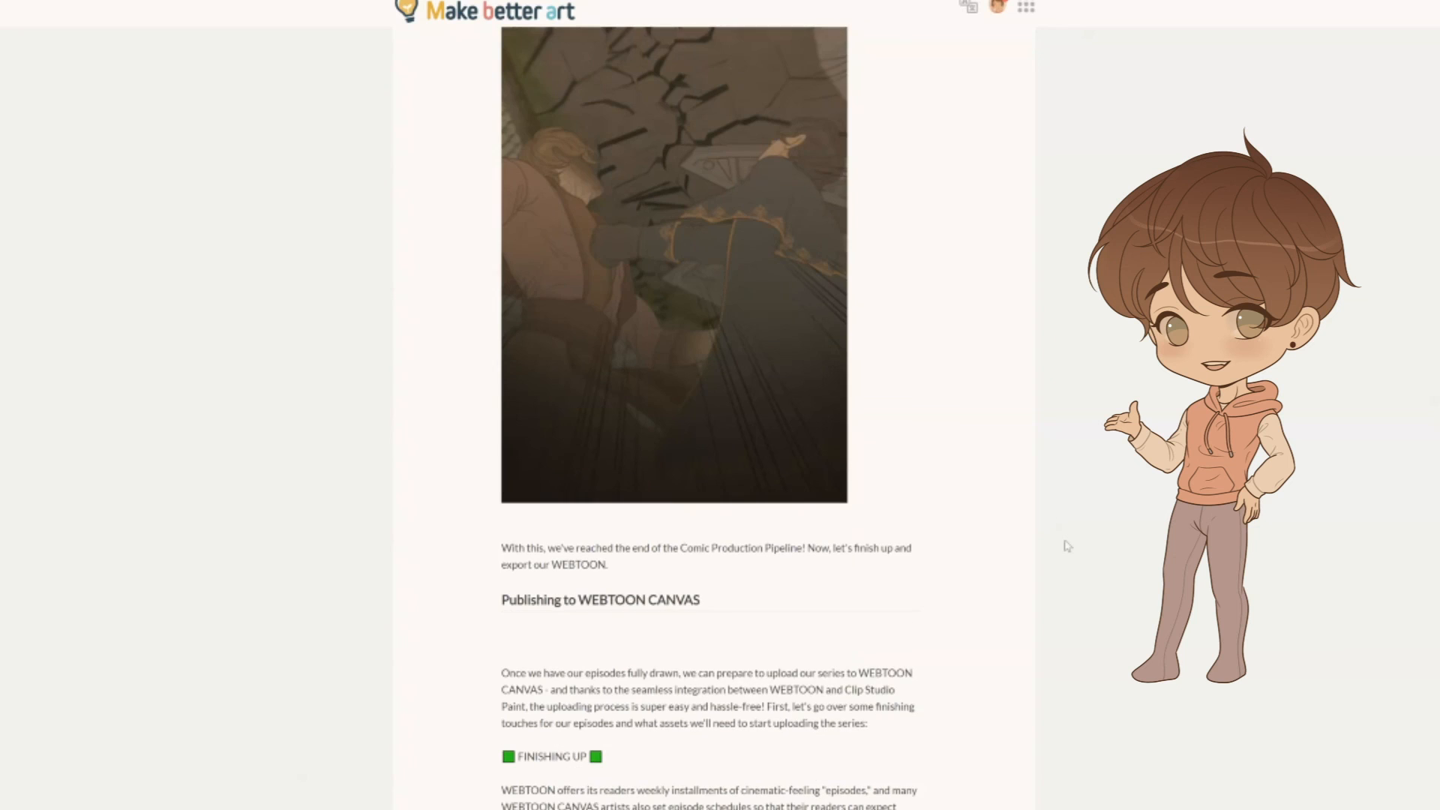
pyautogui.scroll(-8, 1068, 546)
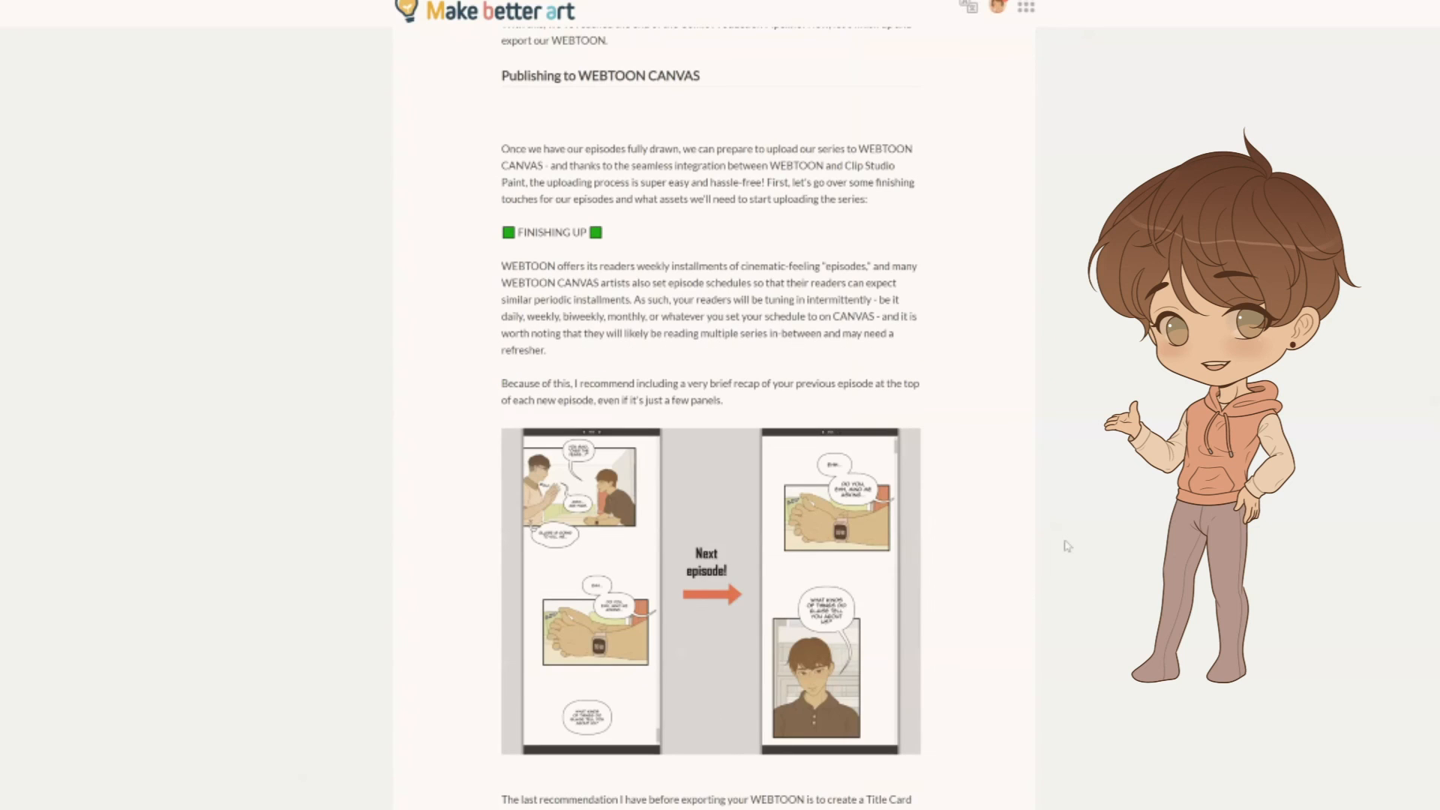
pyautogui.scroll(-8, 1068, 546)
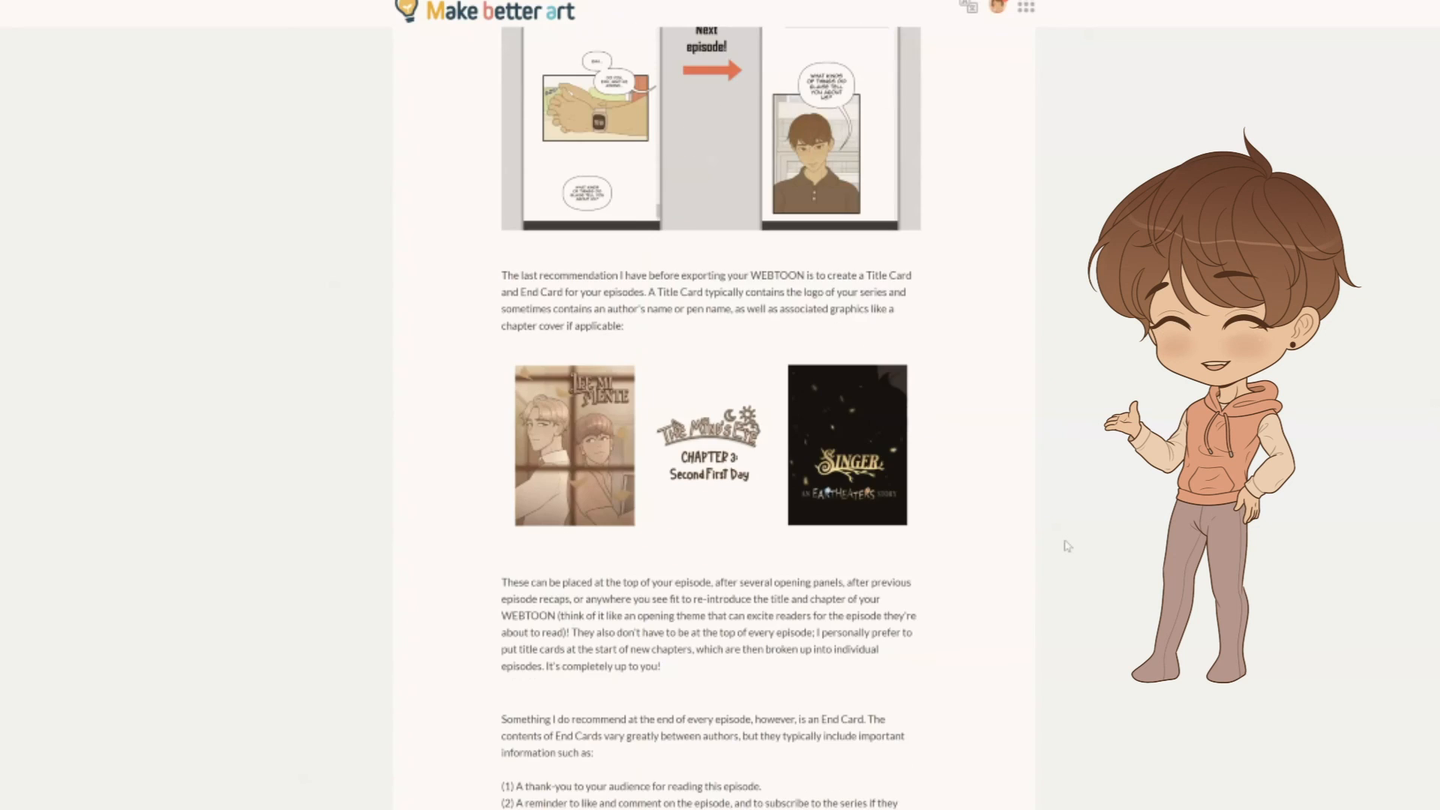
pyautogui.scroll(-9, 1068, 546)
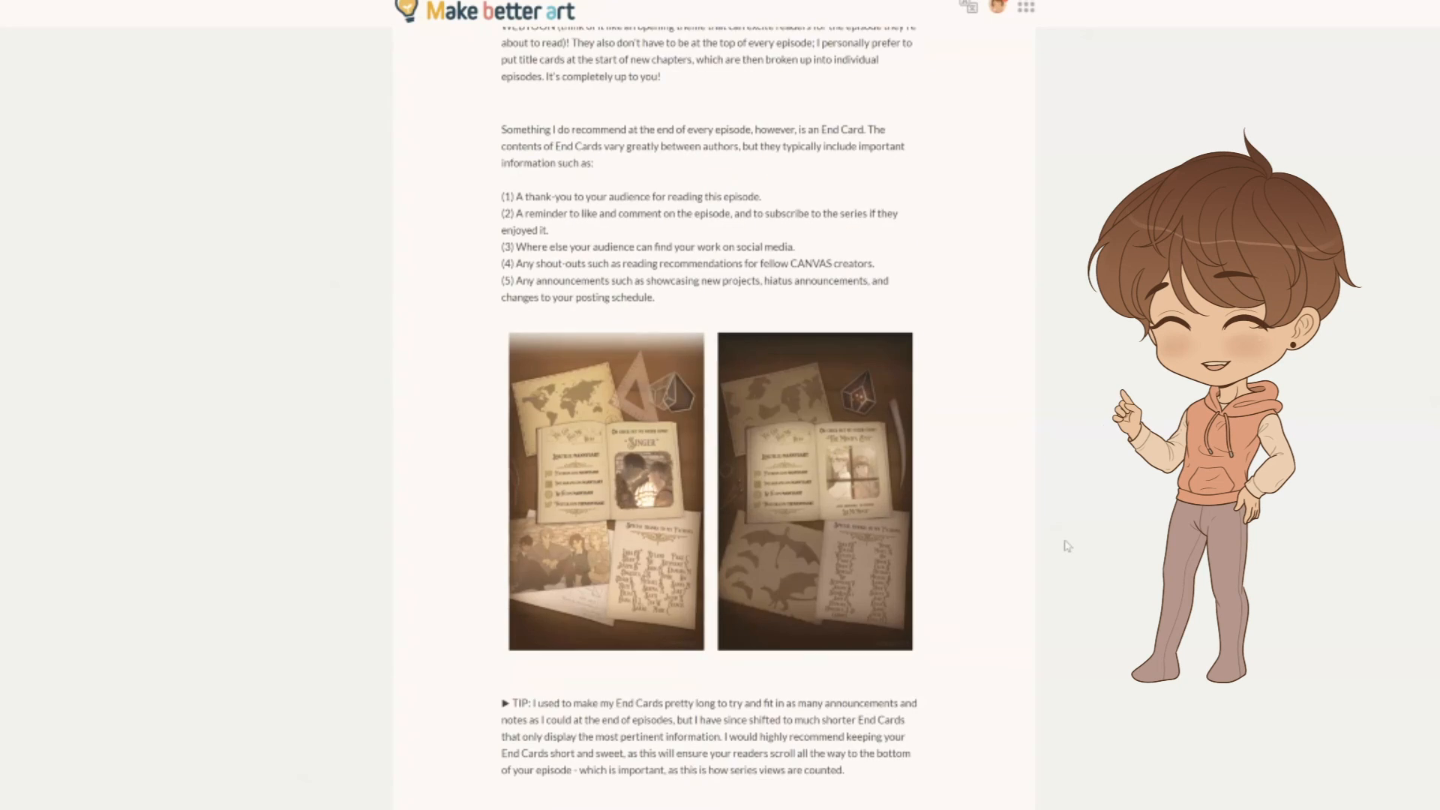
pyautogui.scroll(-9, 1068, 546)
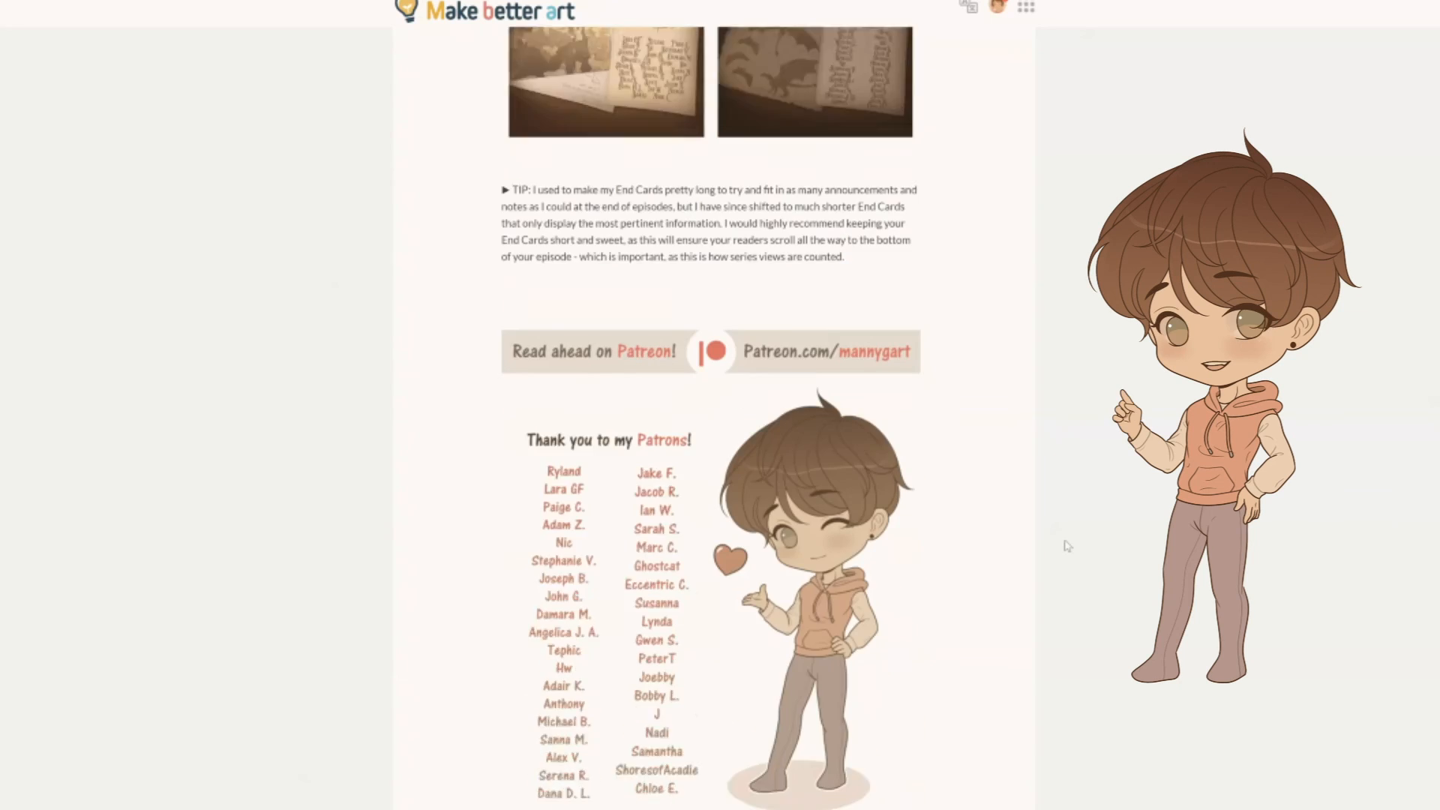
pyautogui.scroll(-7, 1068, 546)
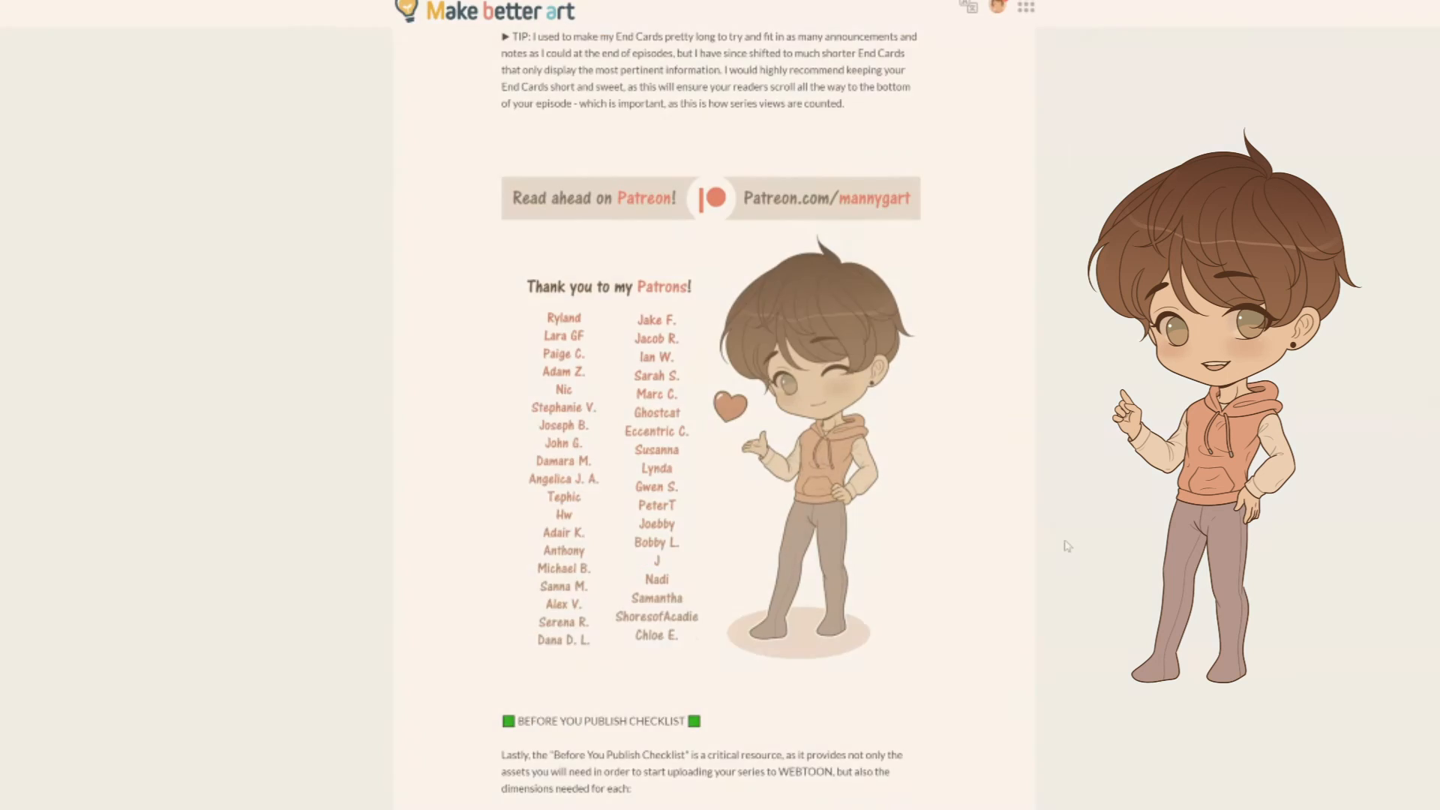